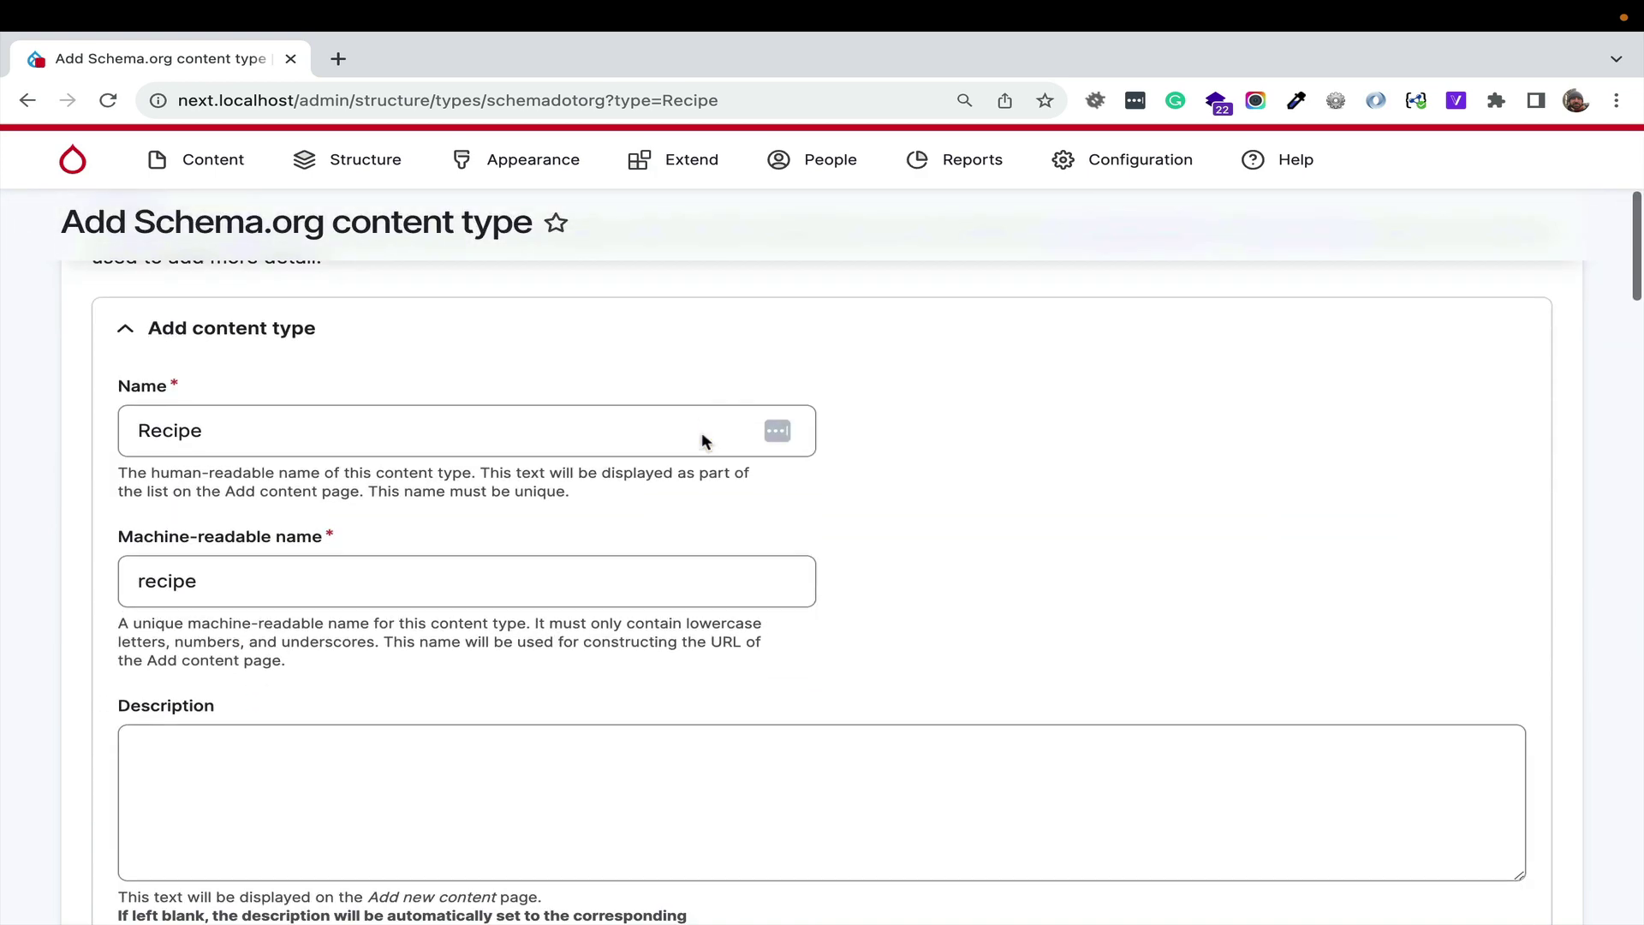
- Review the Recipe content type form, including the About field's options and the Schema.org property-to-field mappings down to nutrition
scroll(701, 441, "up", 1)
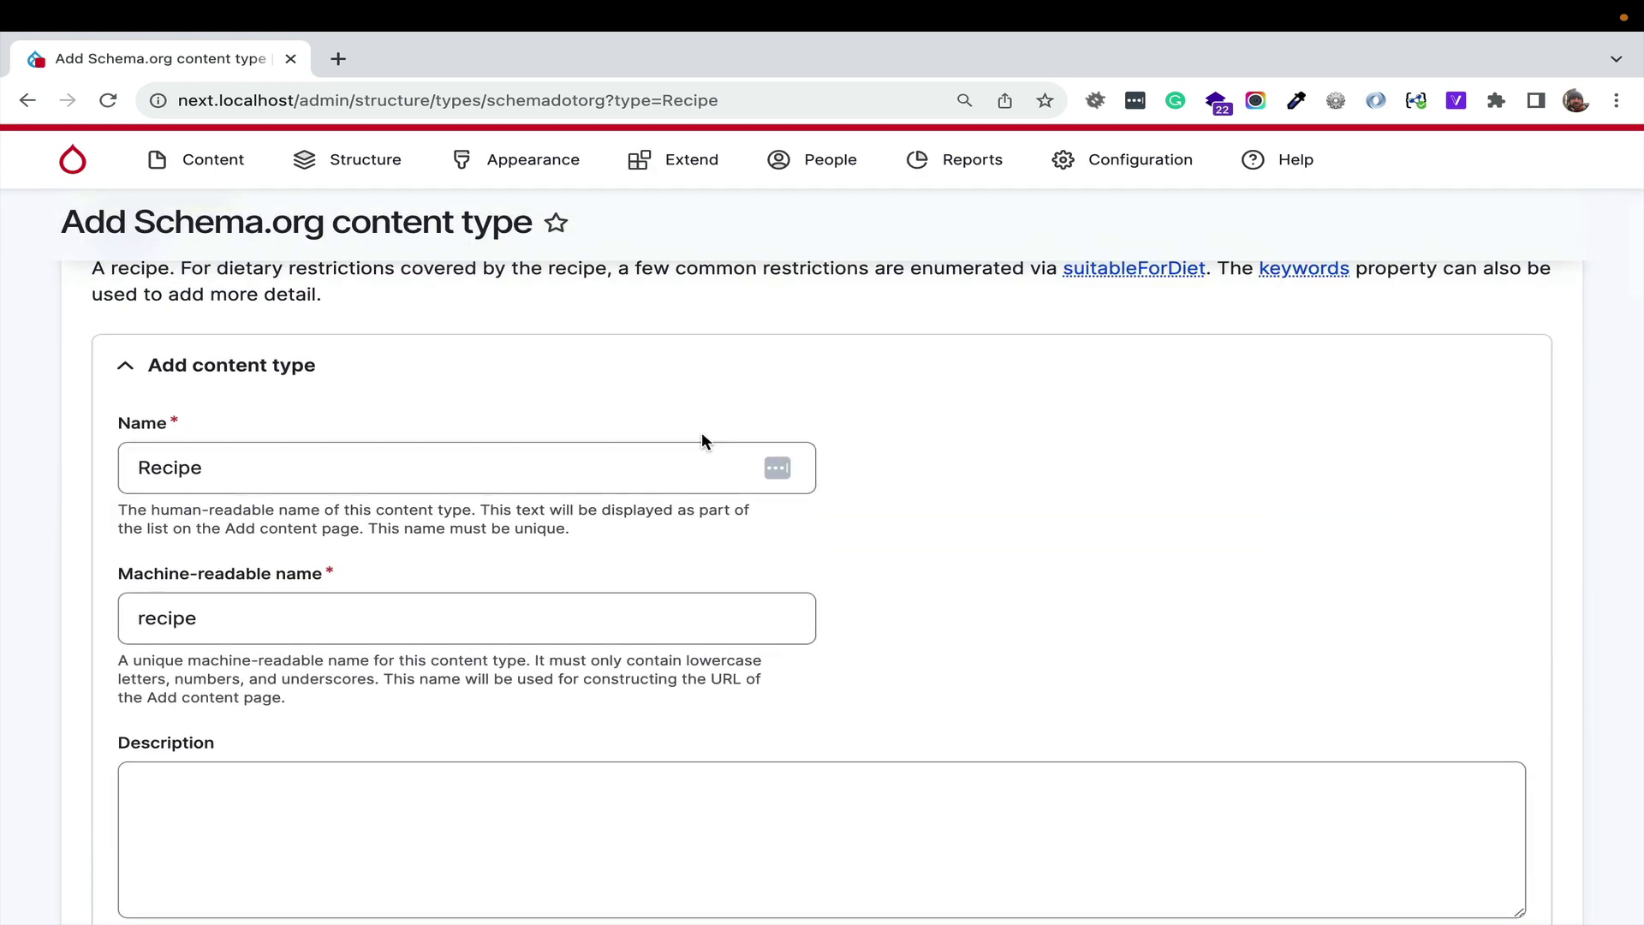
scroll(702, 441, "down", 8)
scroll(703, 441, "down", 2)
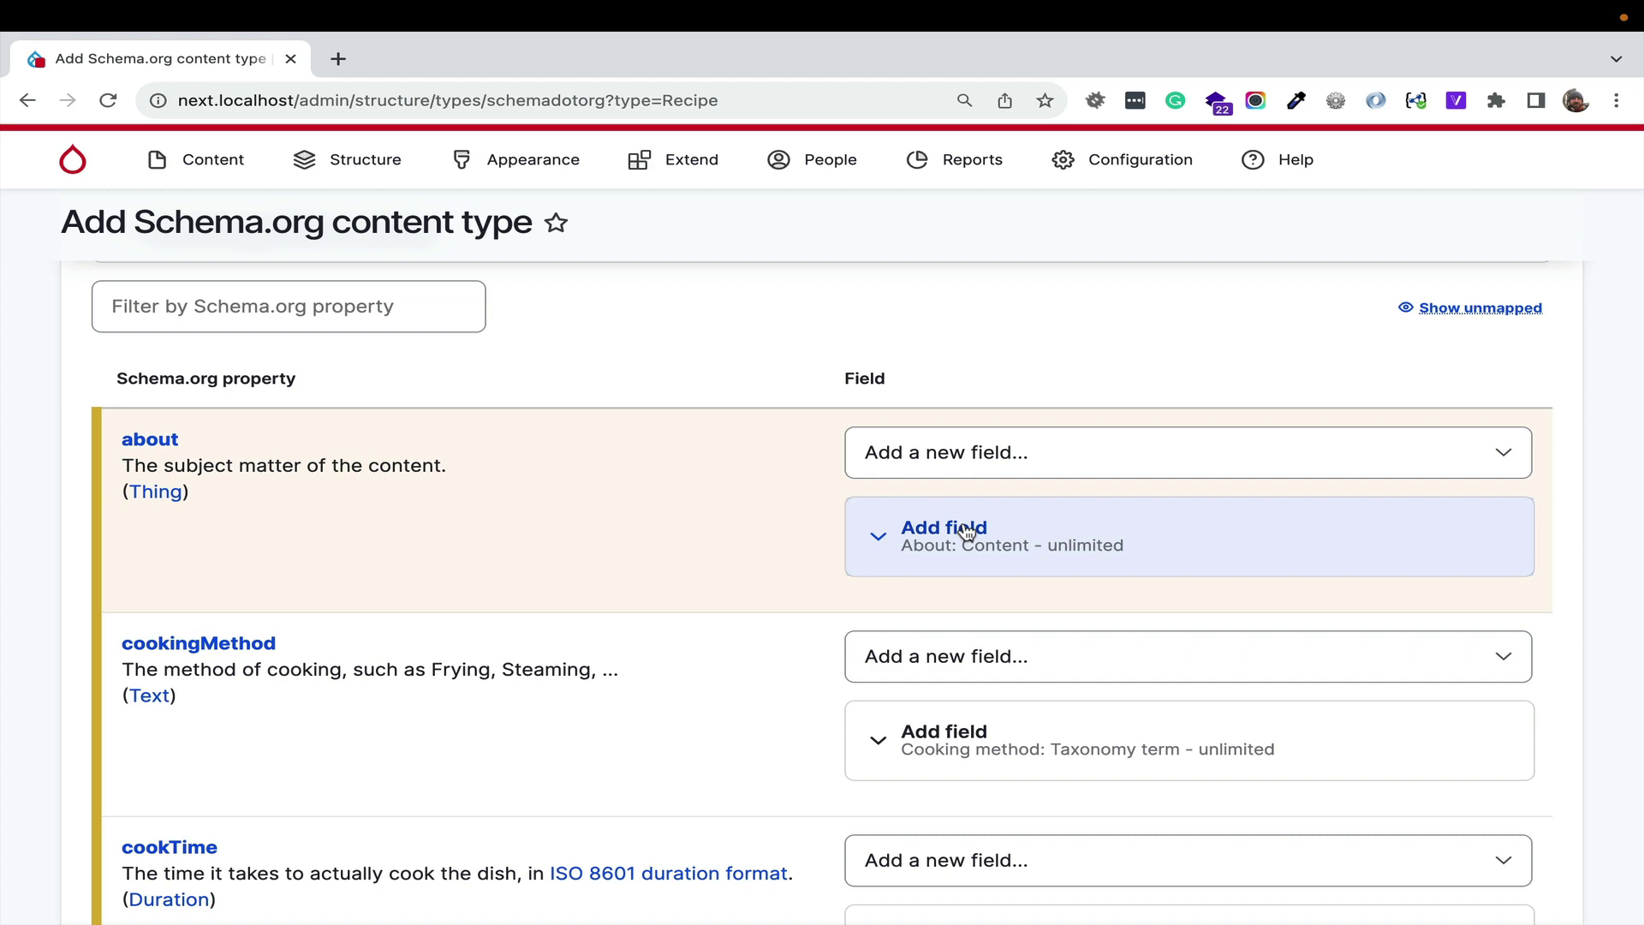
left_click(967, 532)
scroll(962, 525, "down", 3)
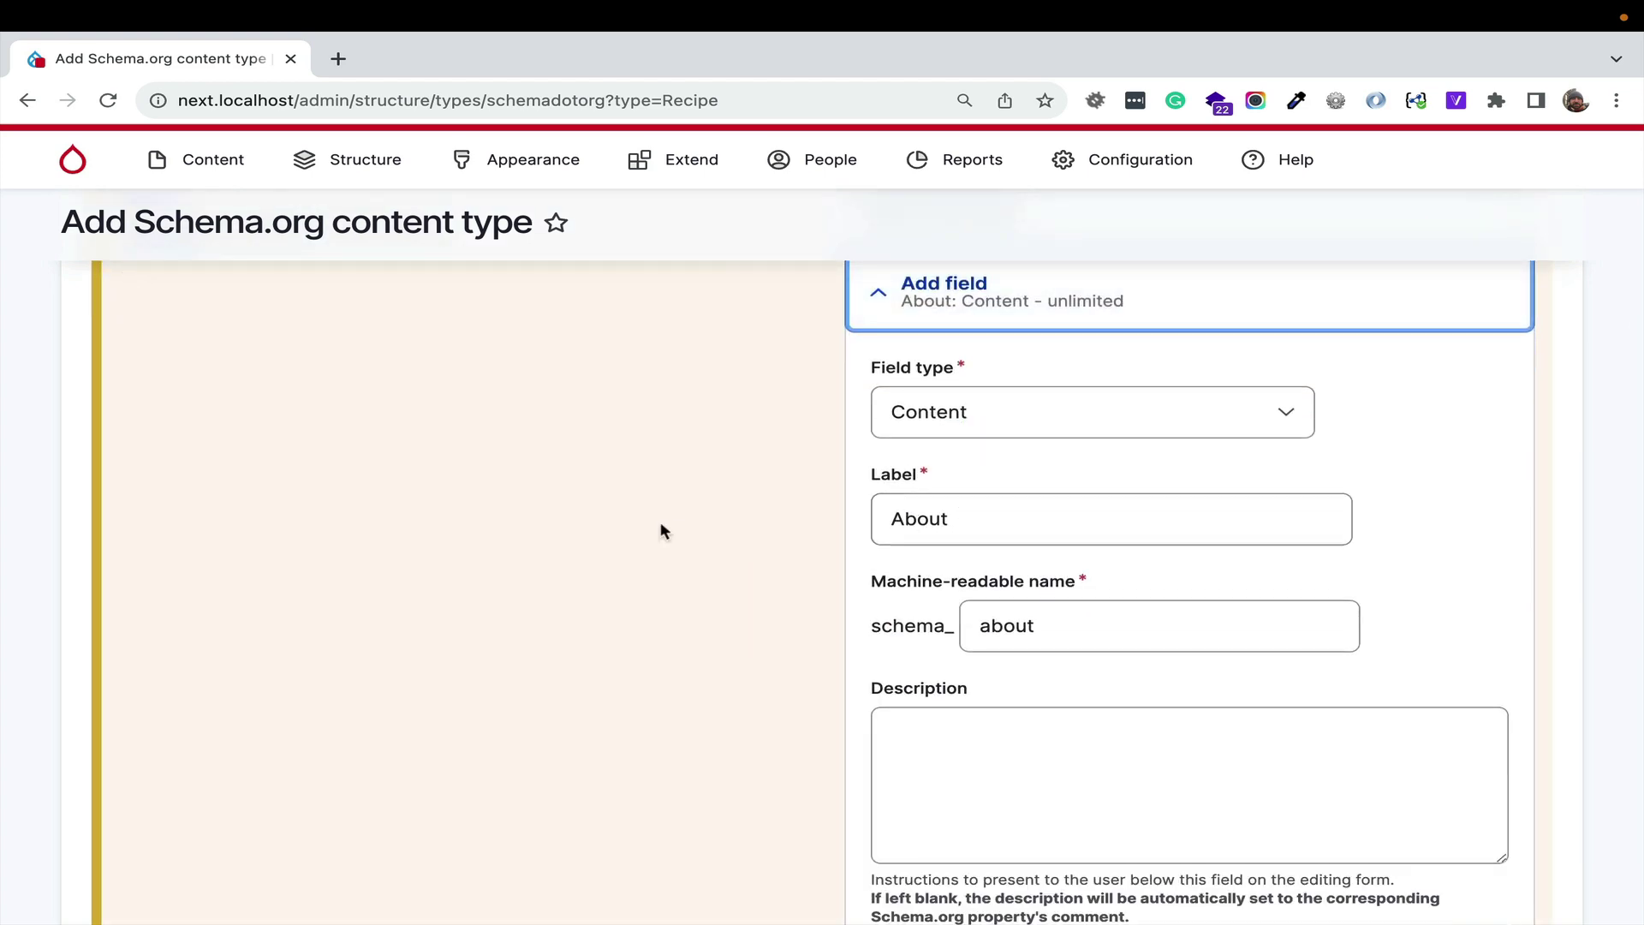
scroll(661, 521, "down", 10)
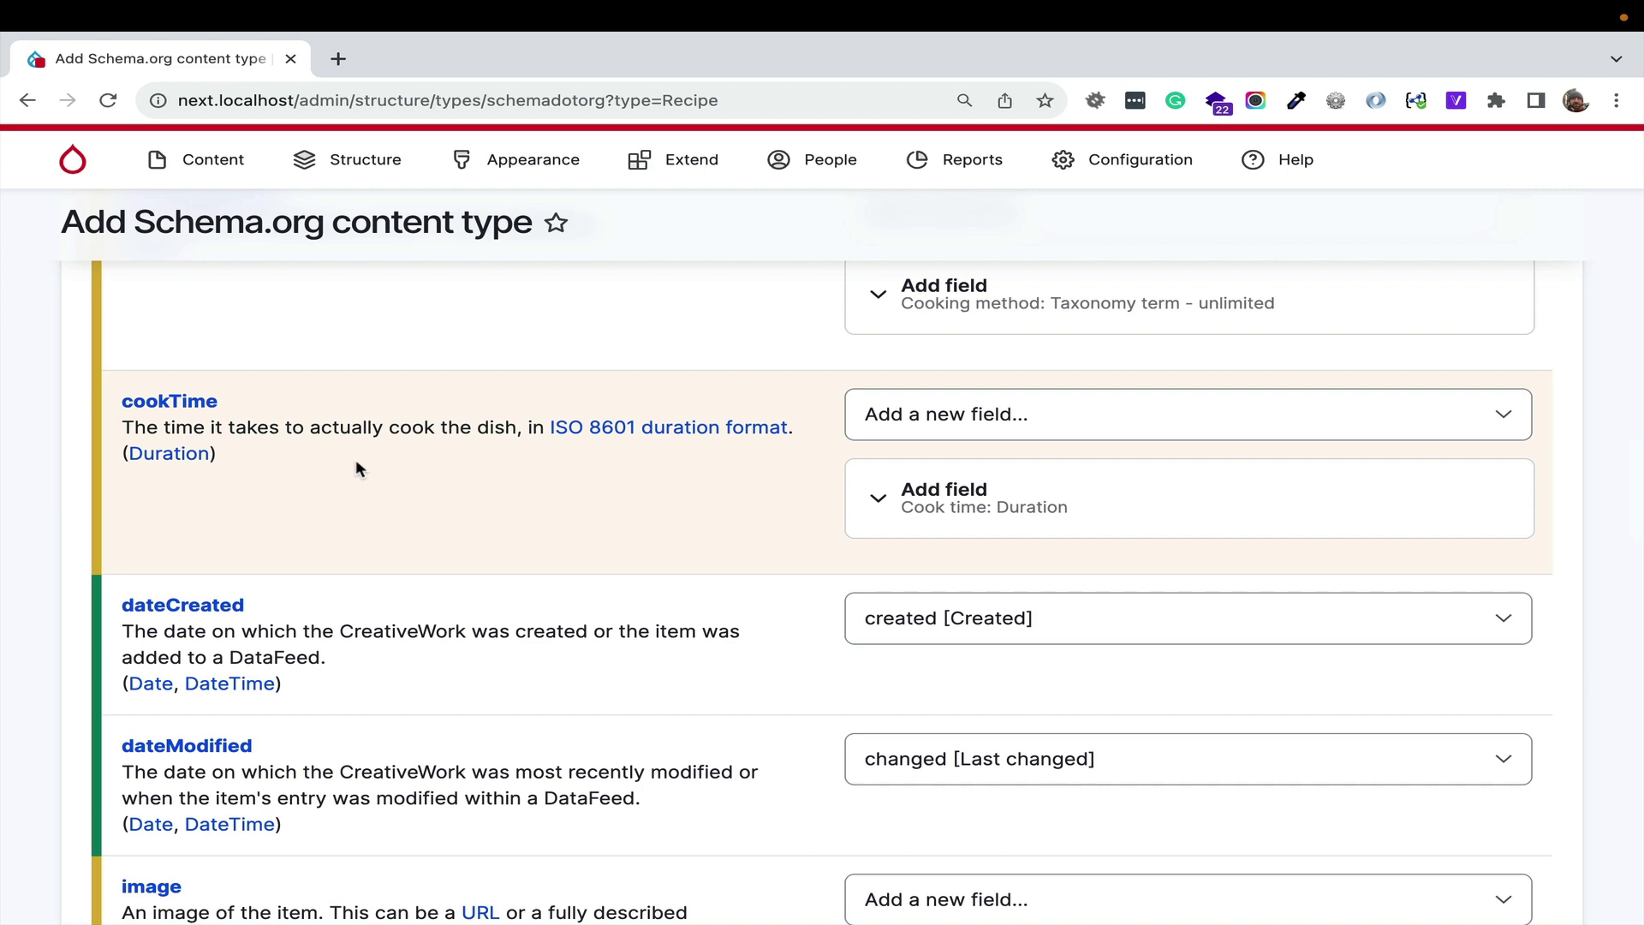
scroll(532, 513, "down", 10)
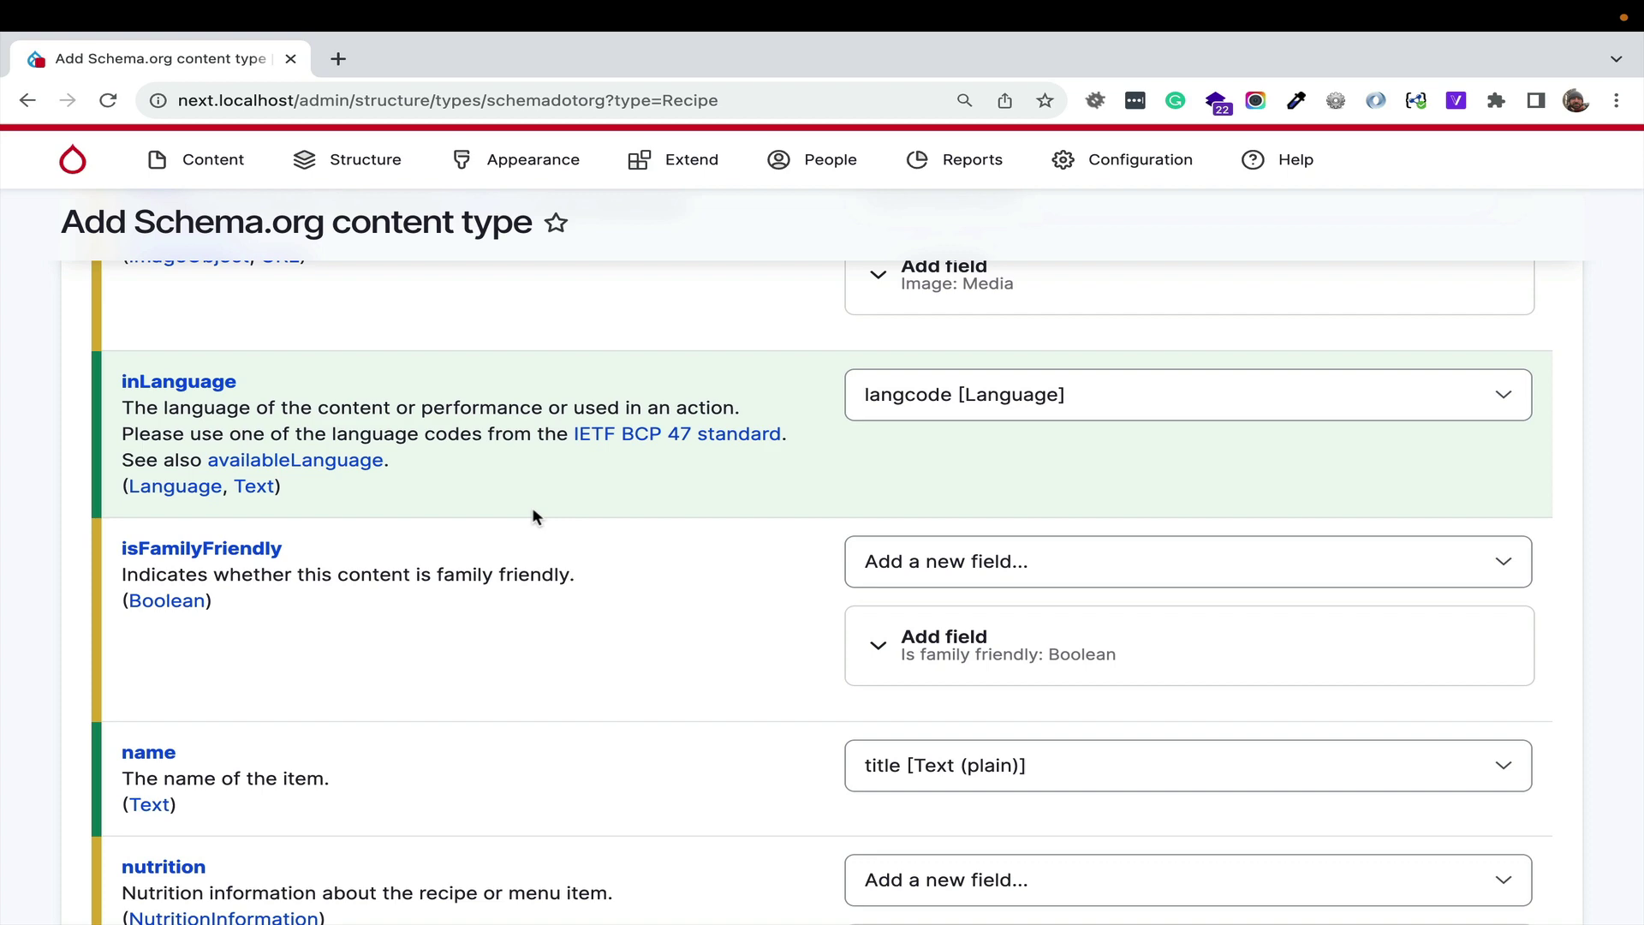
scroll(534, 516, "up", 20)
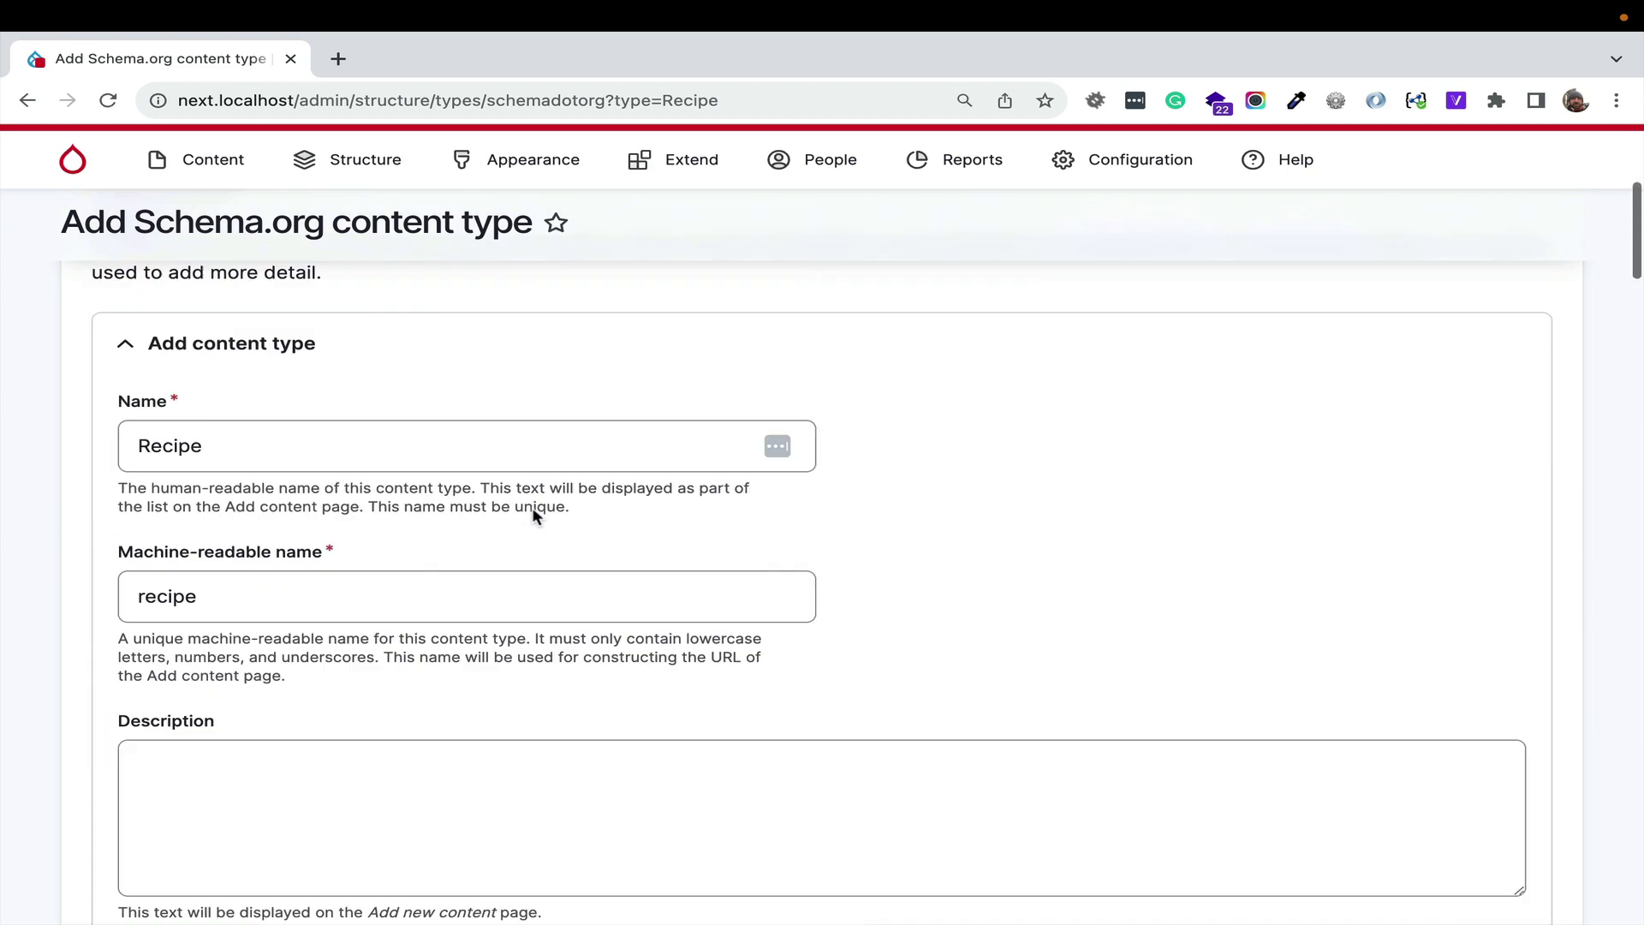
- Return to the Schema.org type list and open the general settings page of the Schema.org configuration
left_click(28, 100)
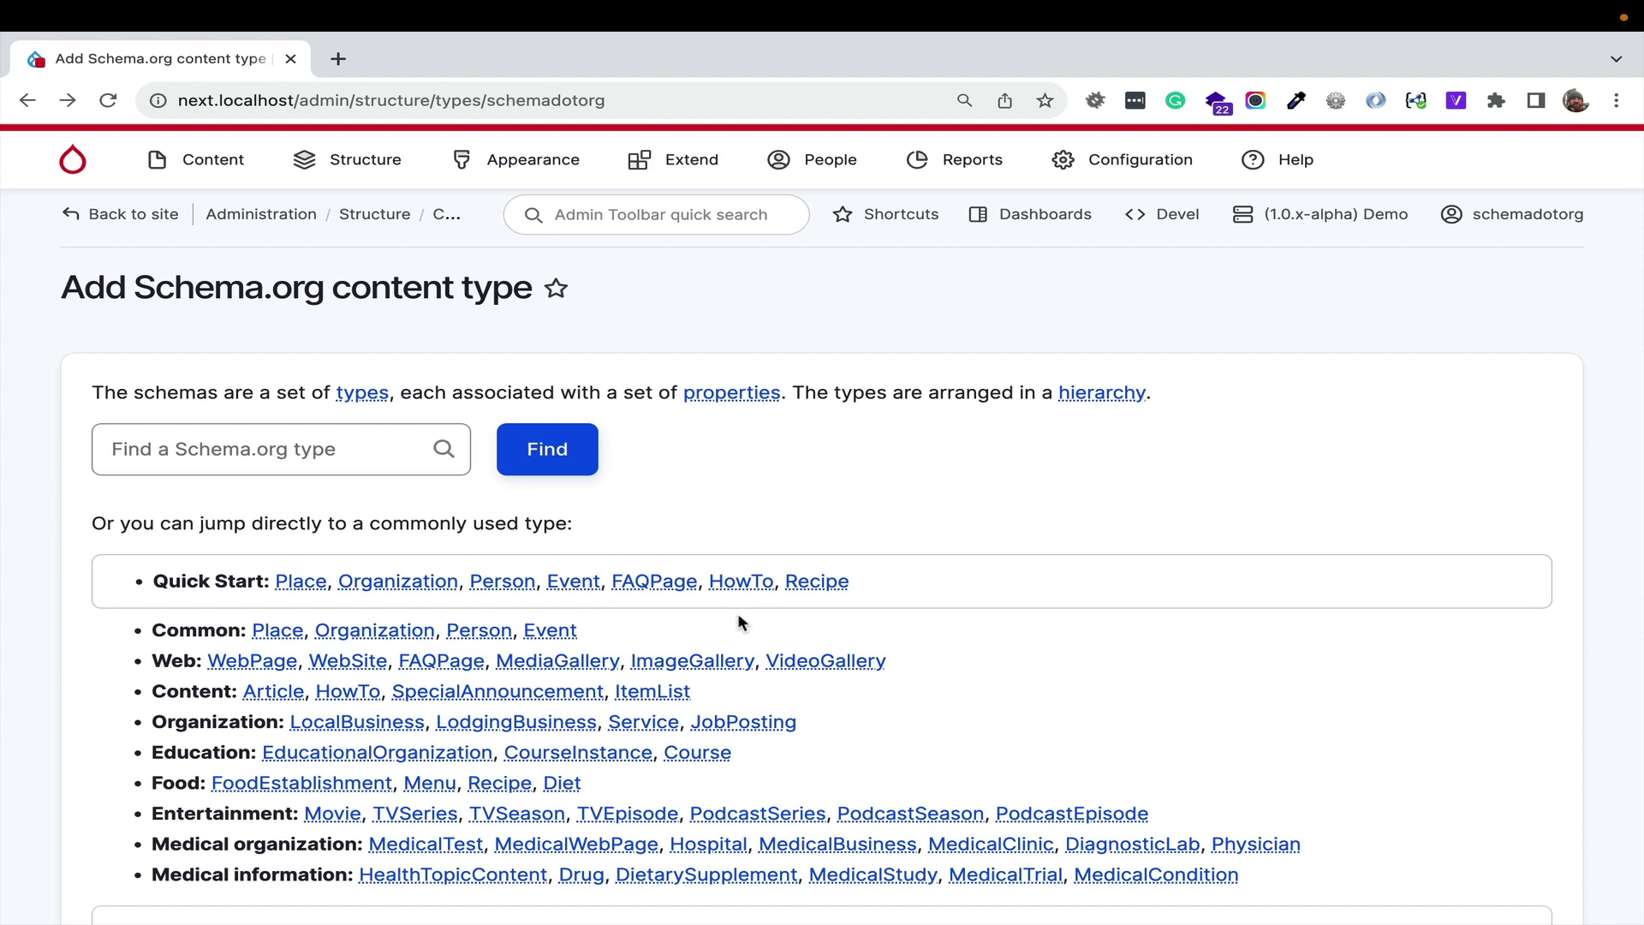
mouse_move(1113, 161)
mouse_move(1158, 484)
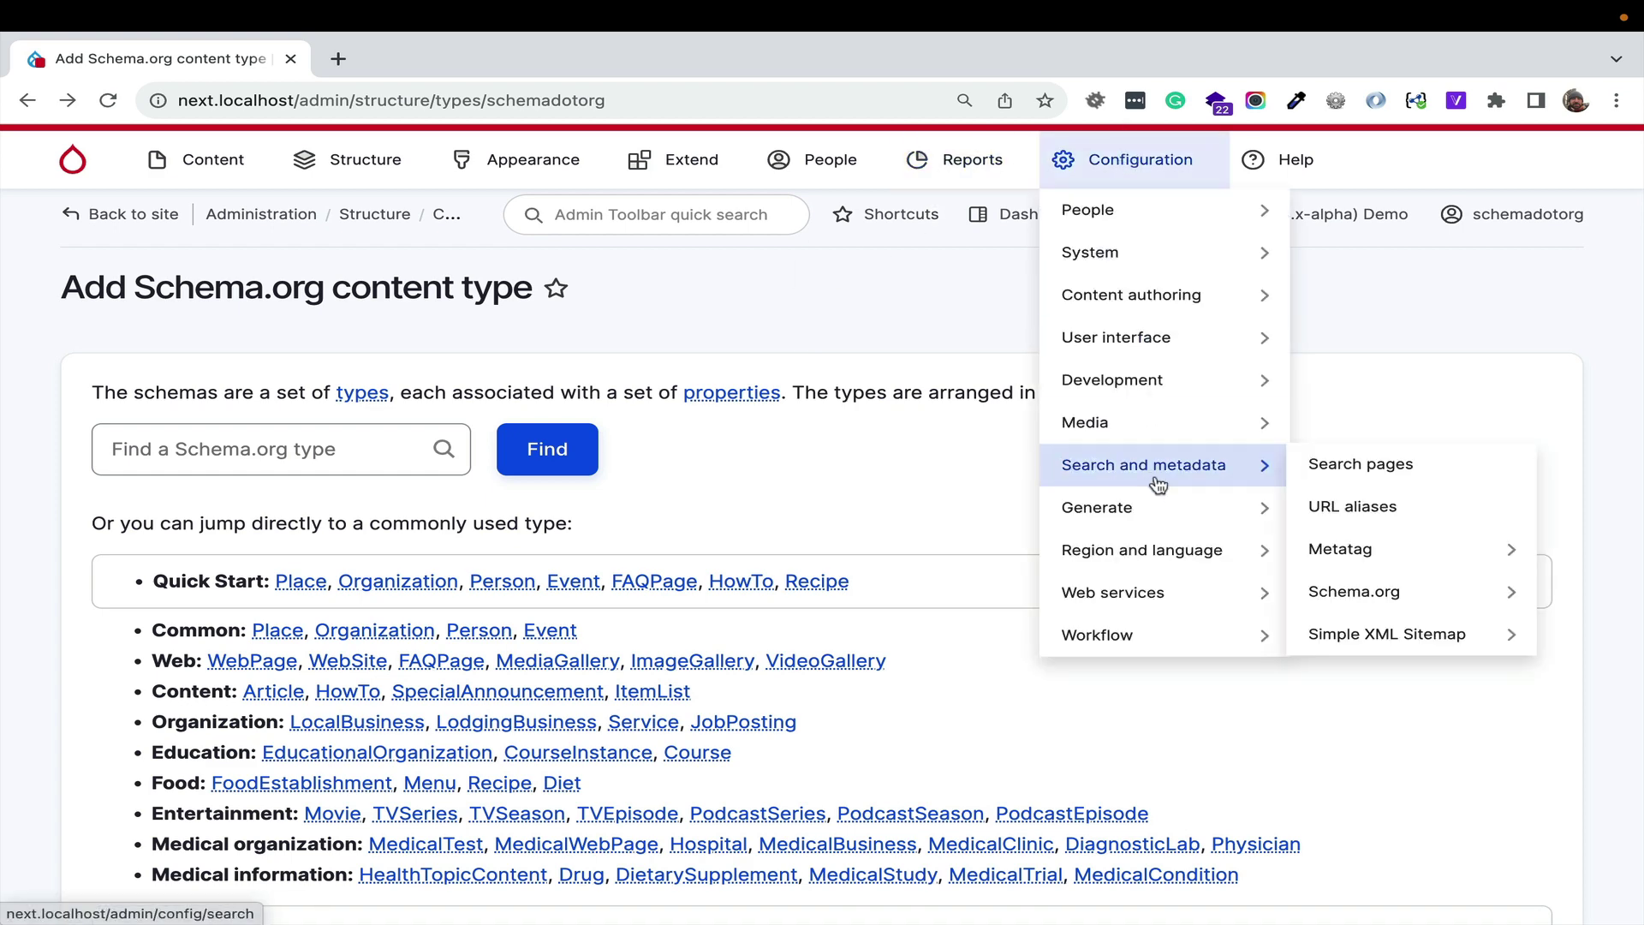
left_click(1413, 593)
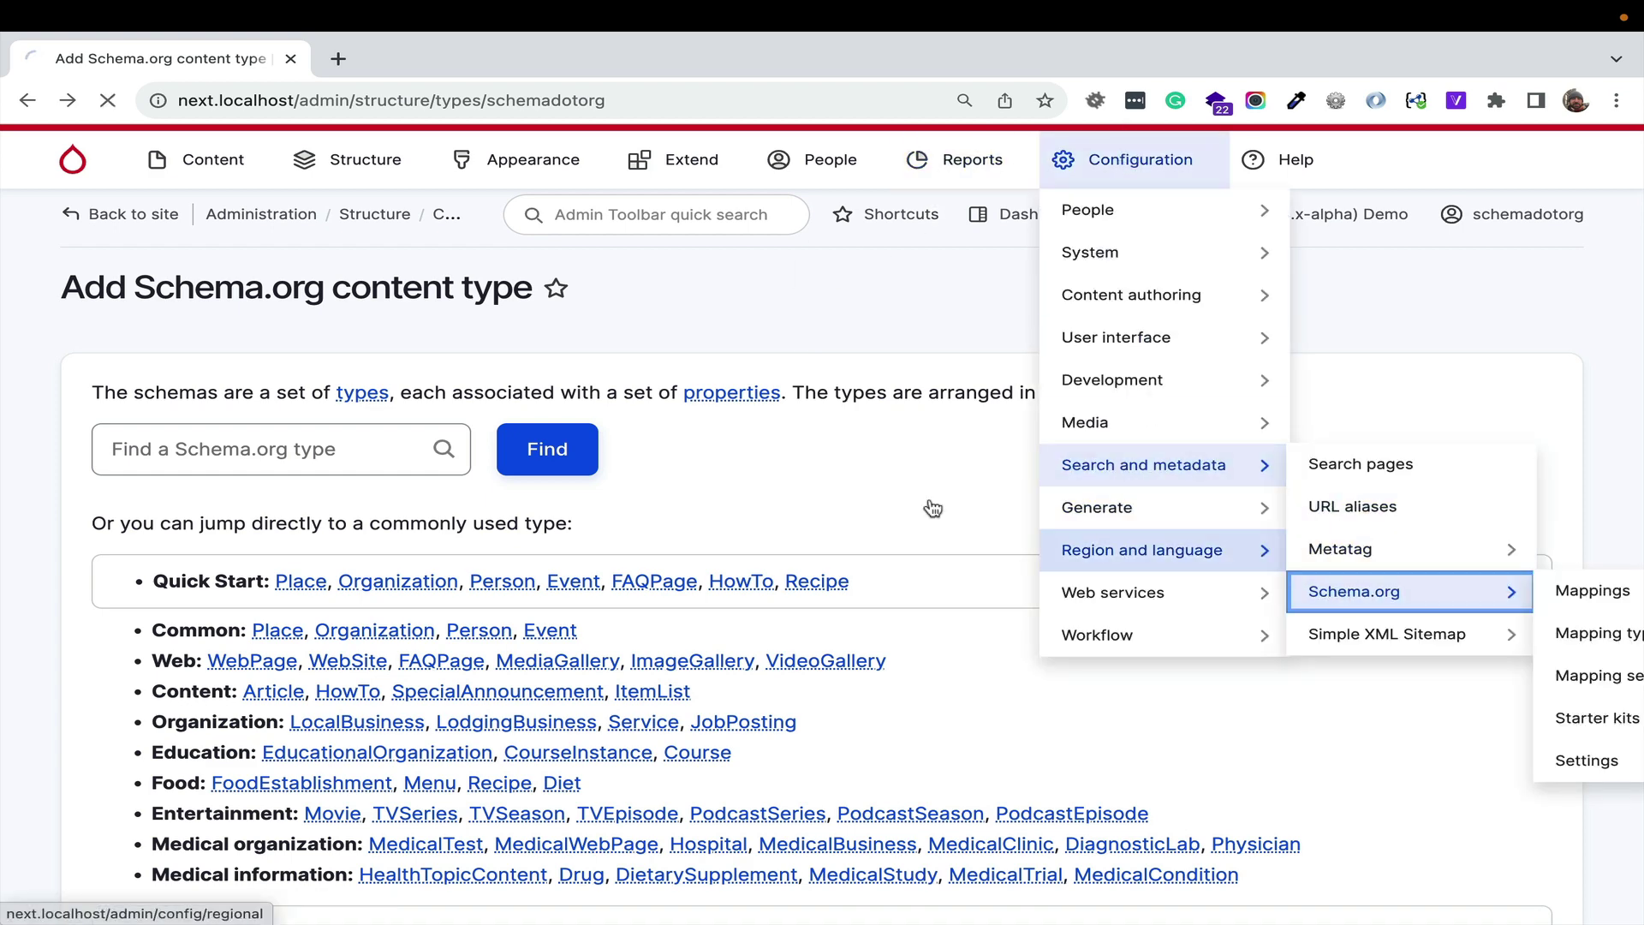
left_click(780, 356)
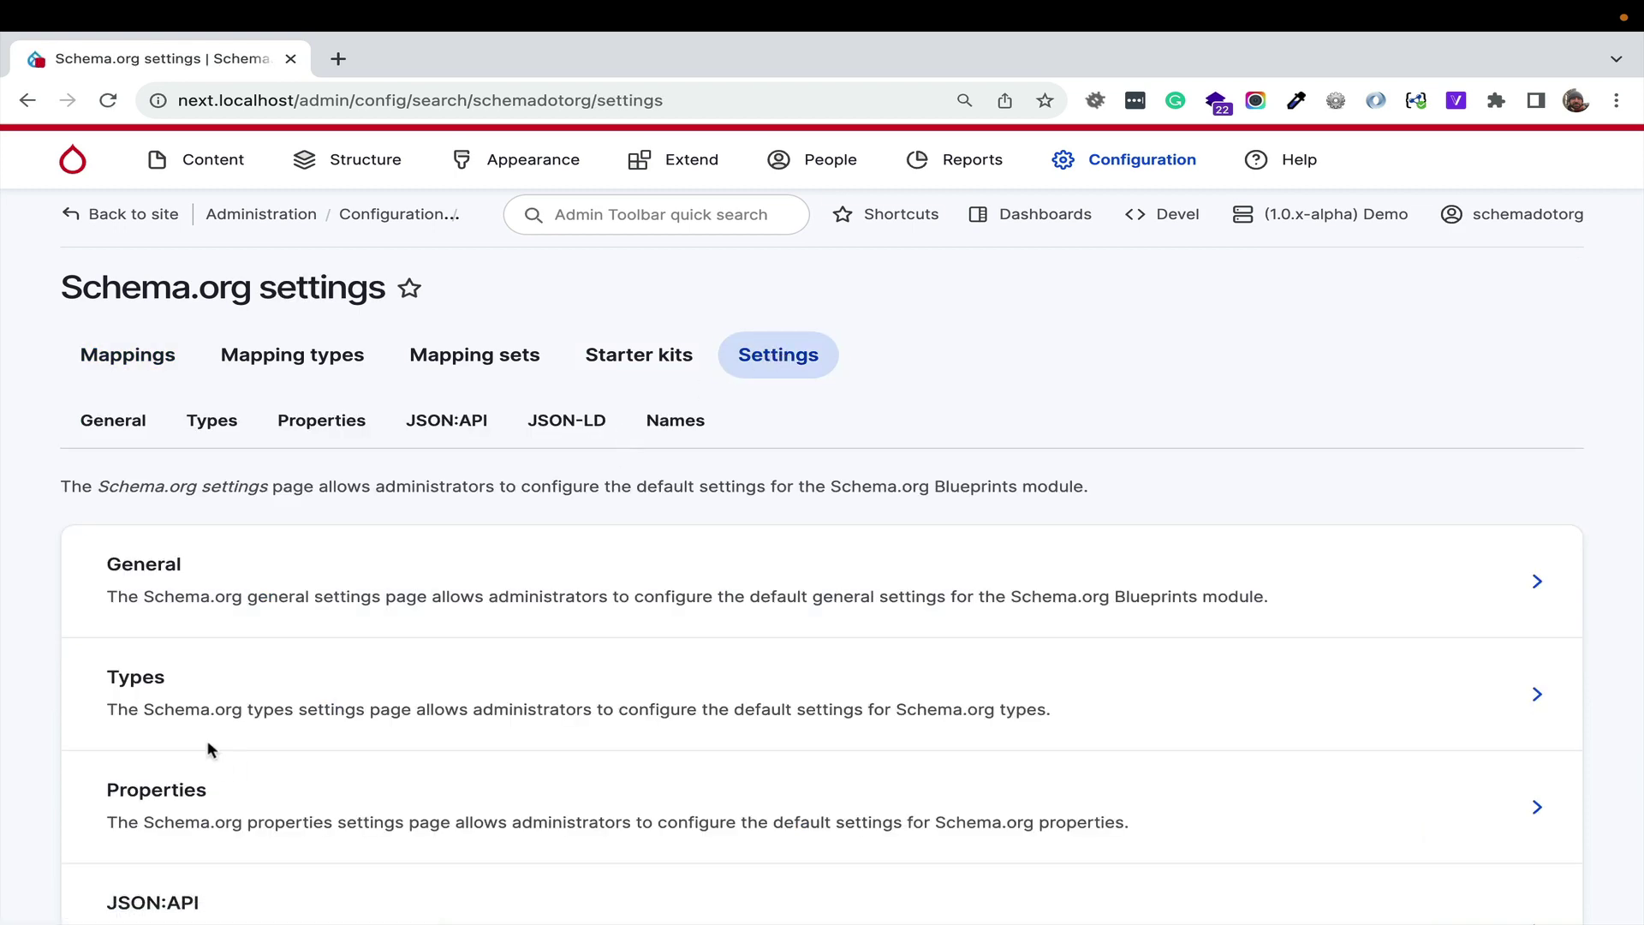
left_click(214, 569)
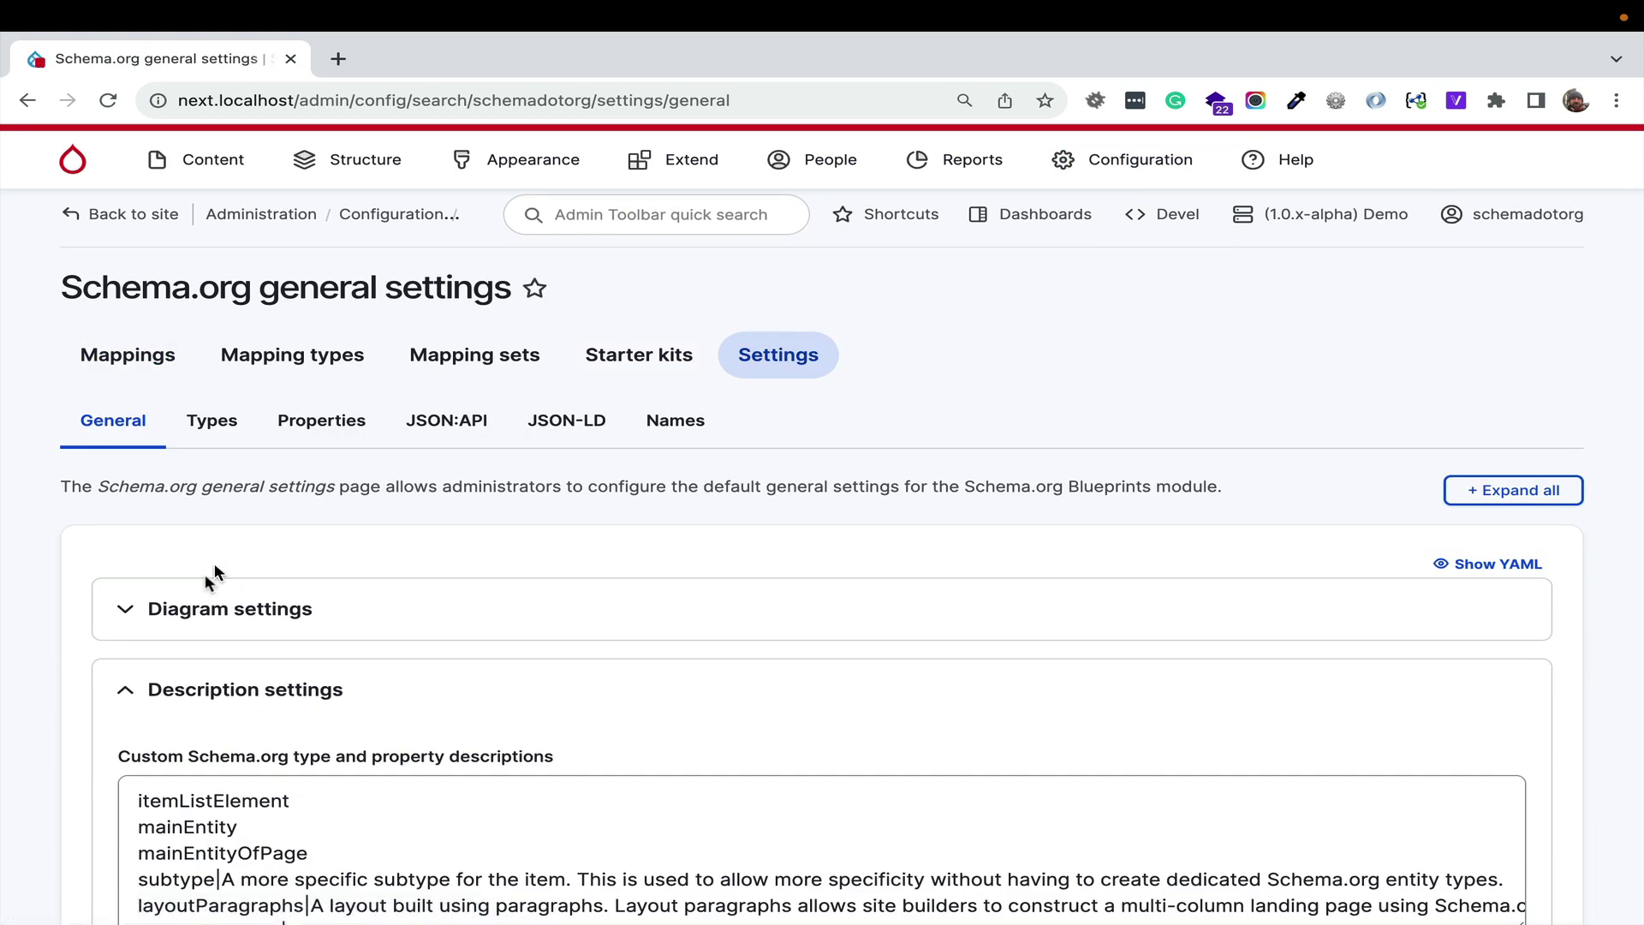
- Examine the custom type and property descriptions, highlighting the Statement description, and the sample name values in the Development settings
scroll(228, 690, "down", 4)
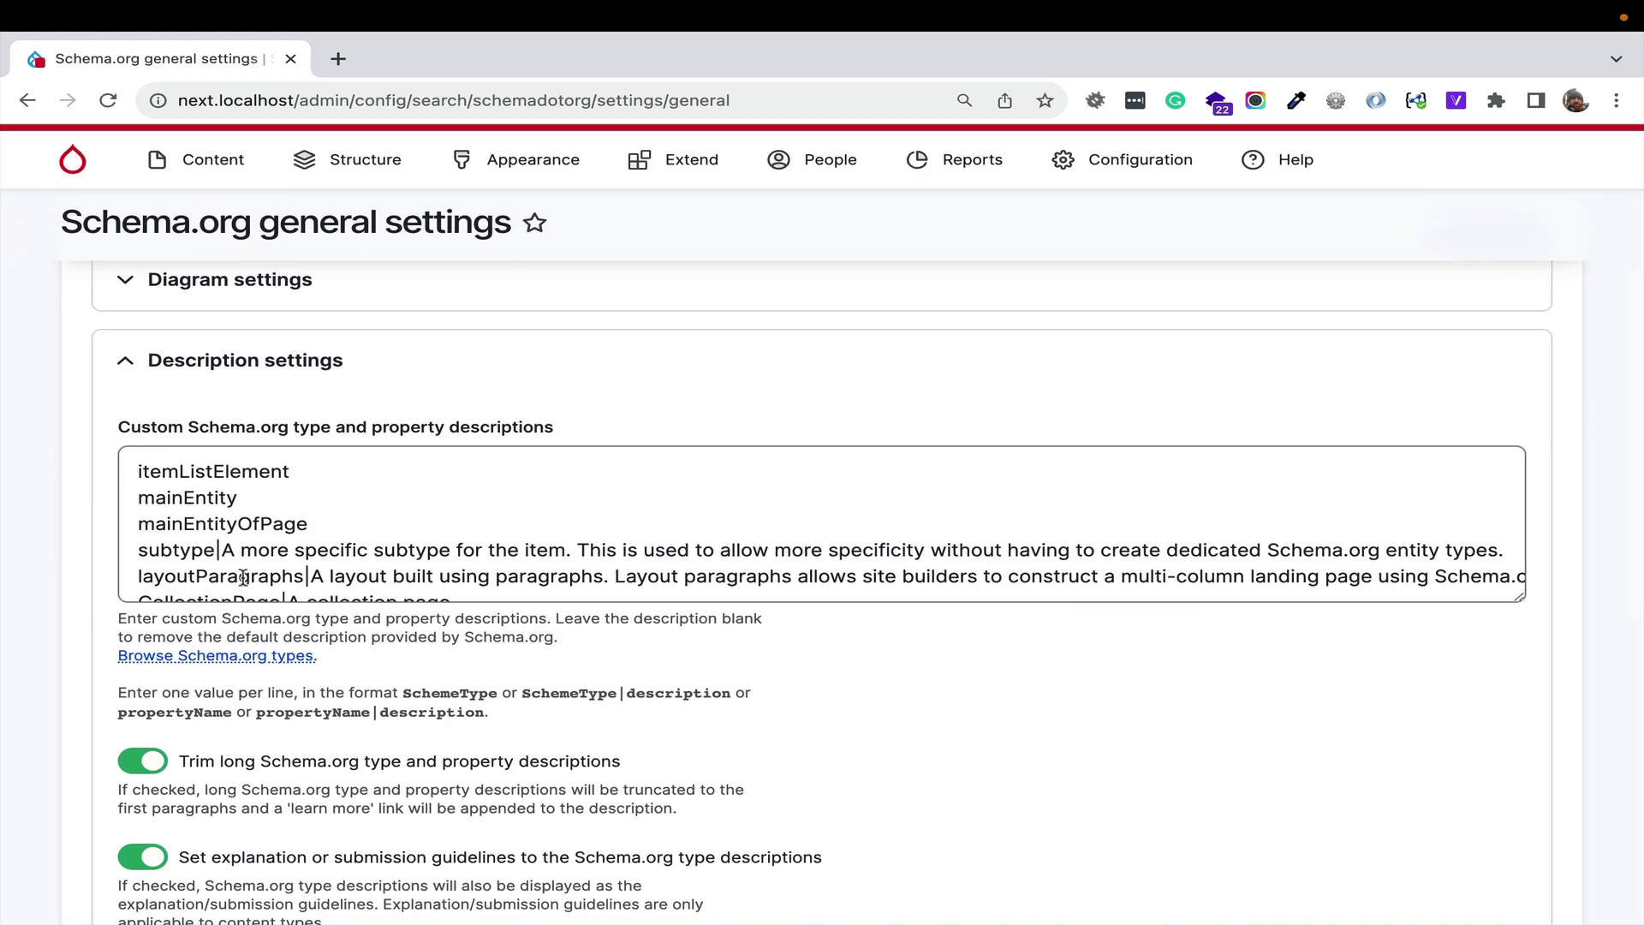
scroll(382, 548, "down", 2)
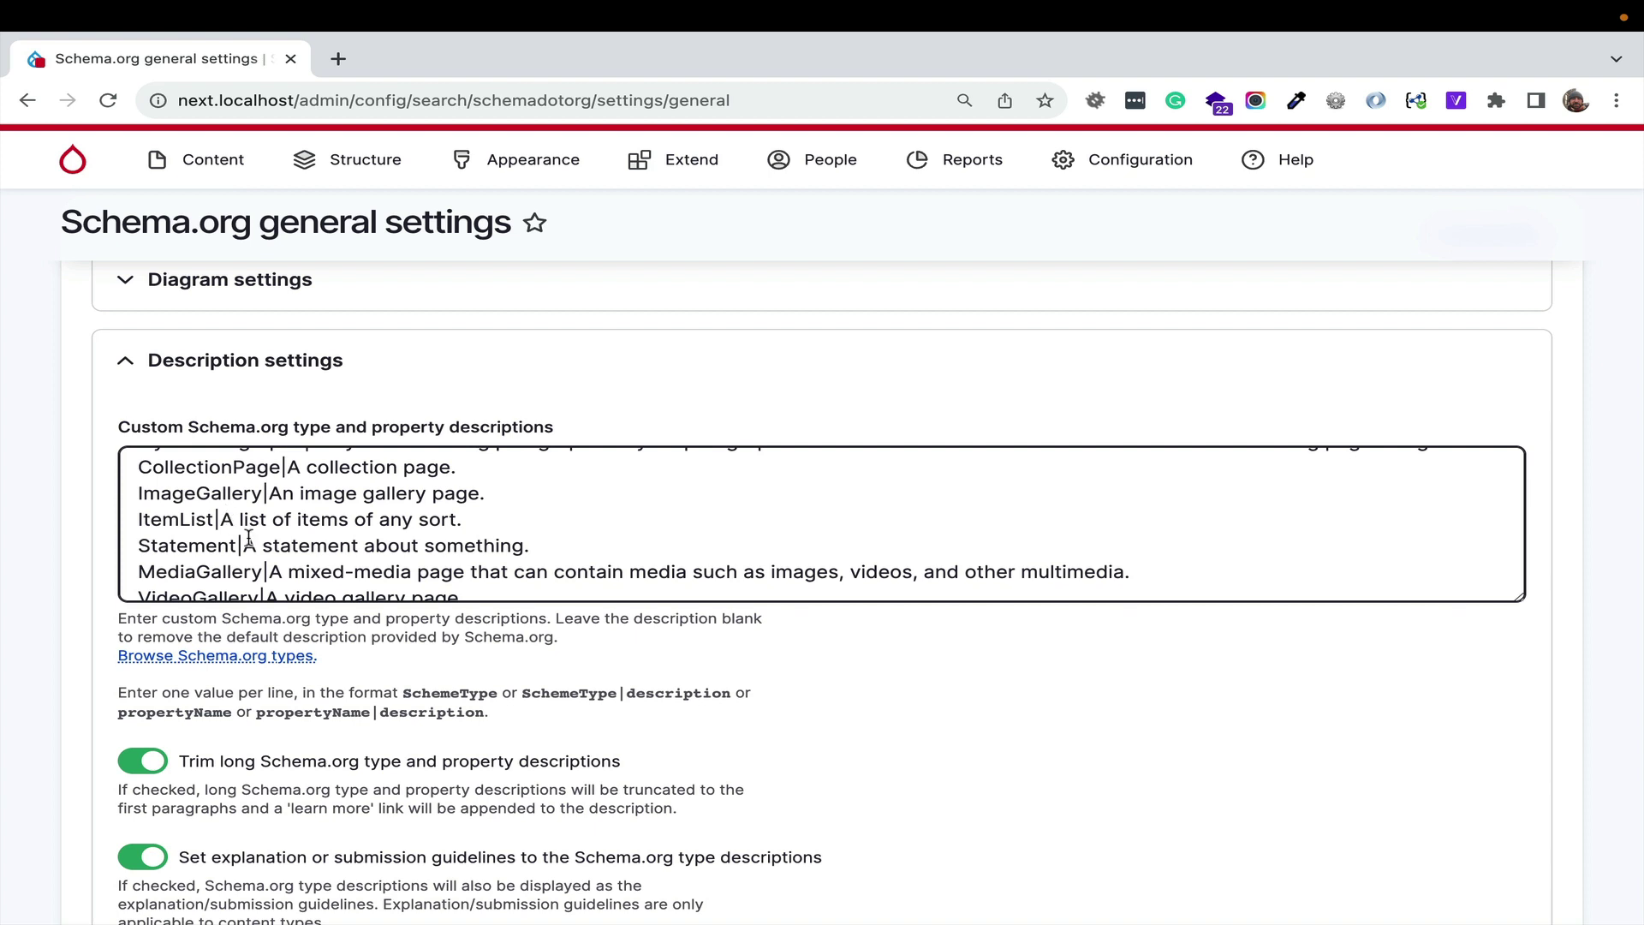
left_click_drag(245, 546, 536, 548)
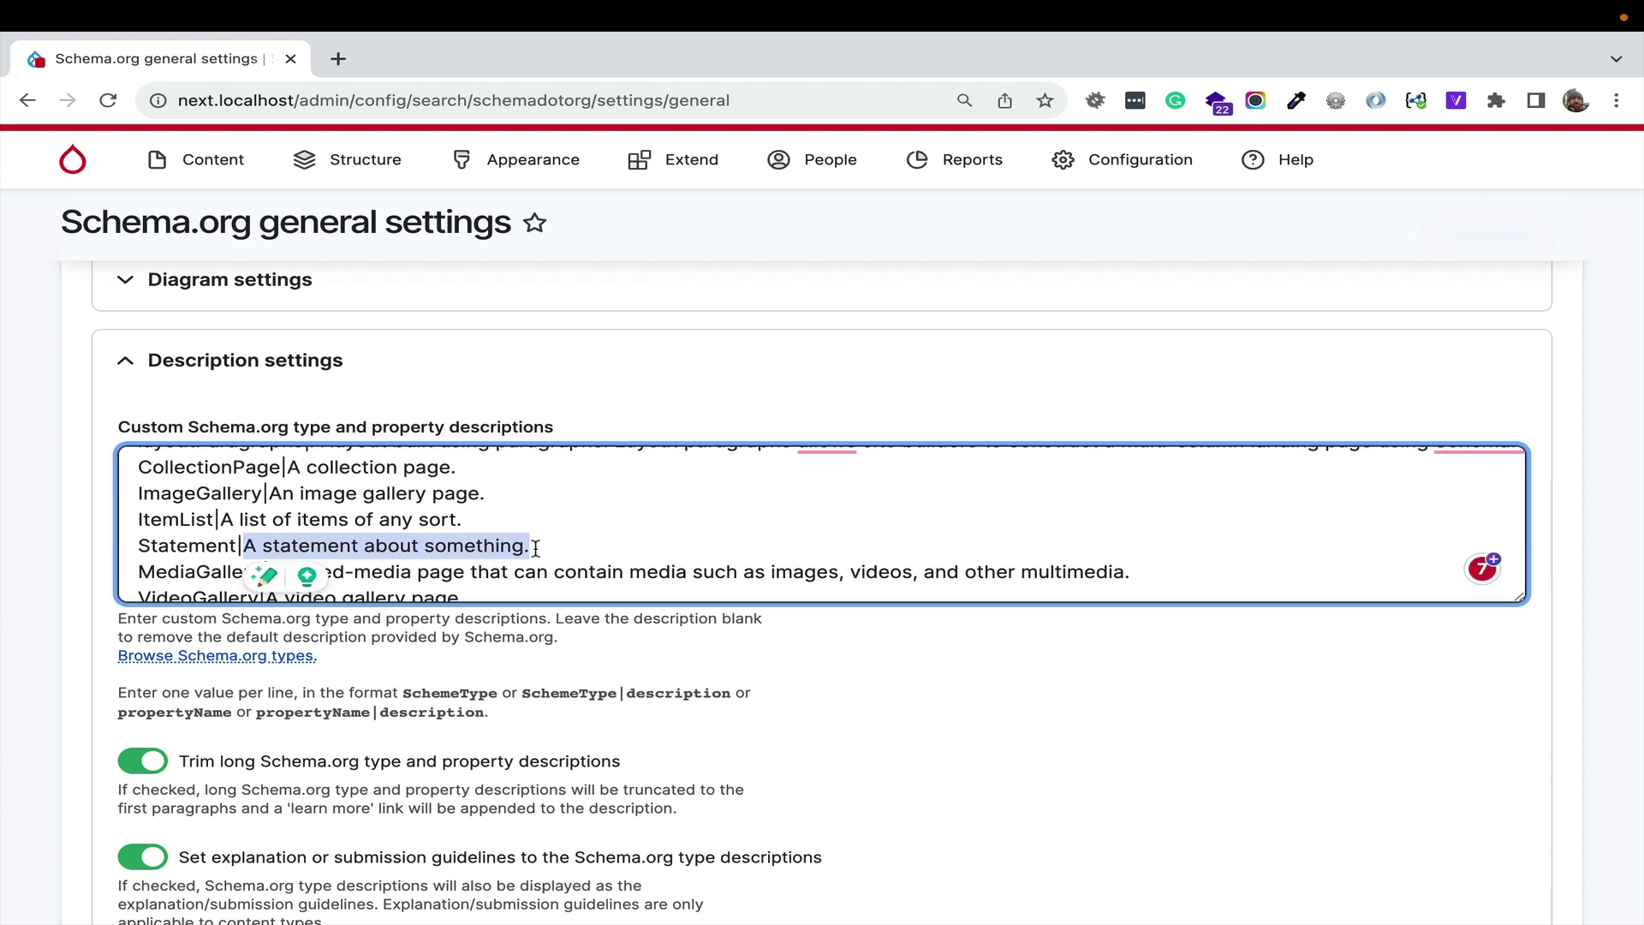
scroll(535, 548, "down", 1)
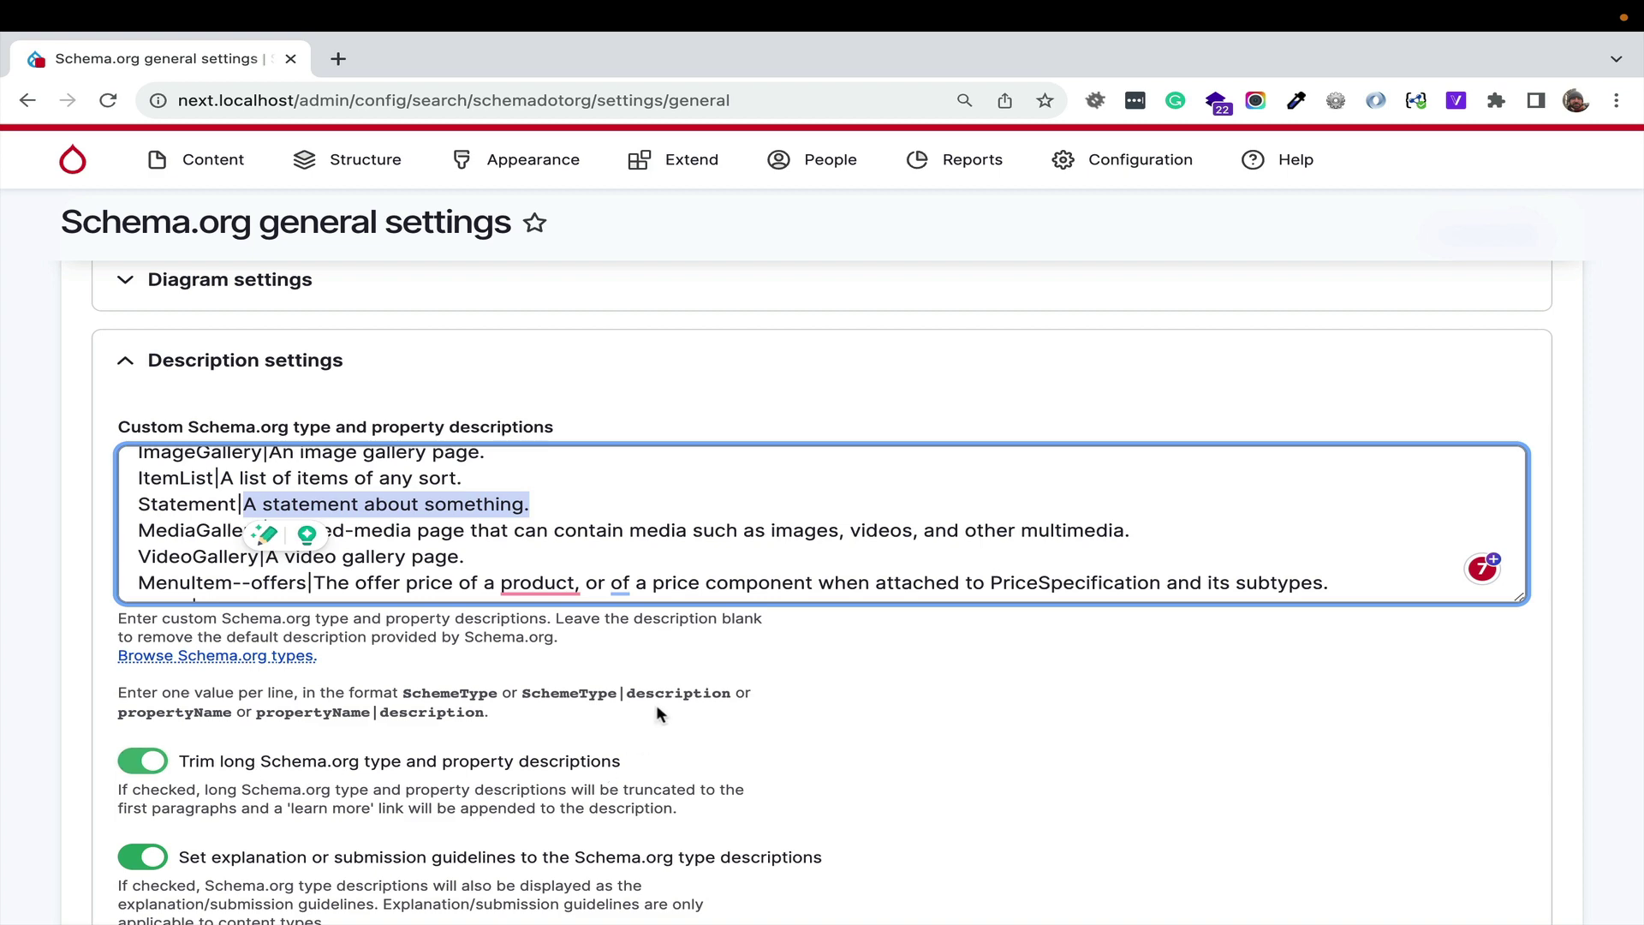
scroll(658, 710, "down", 4)
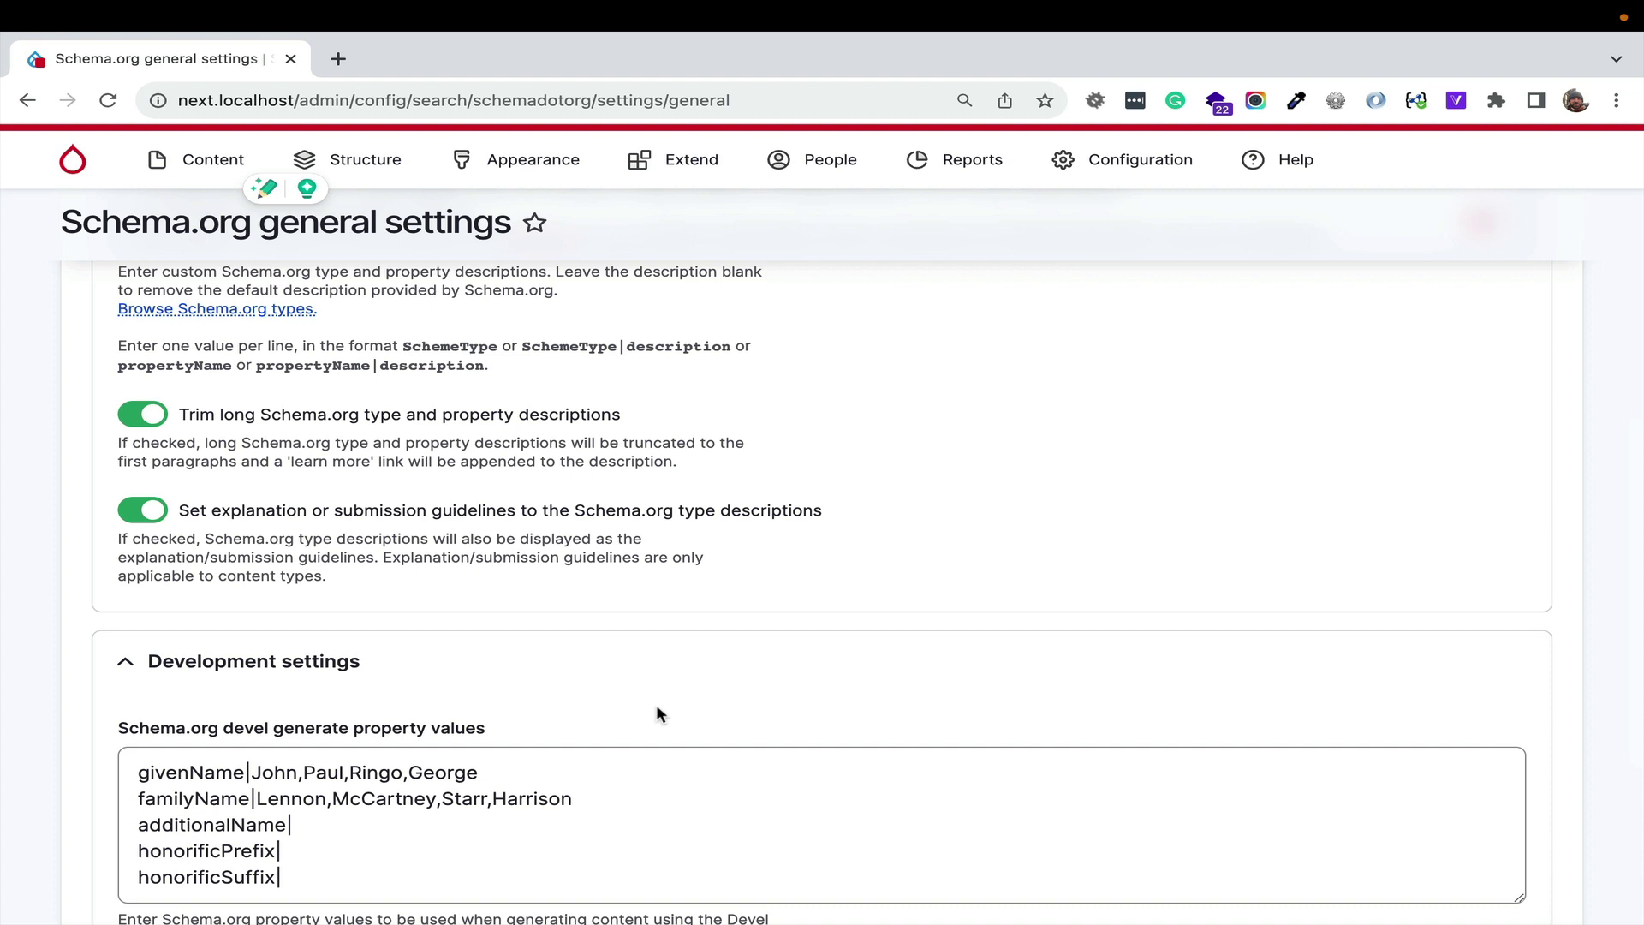
left_click_drag(575, 798, 137, 765)
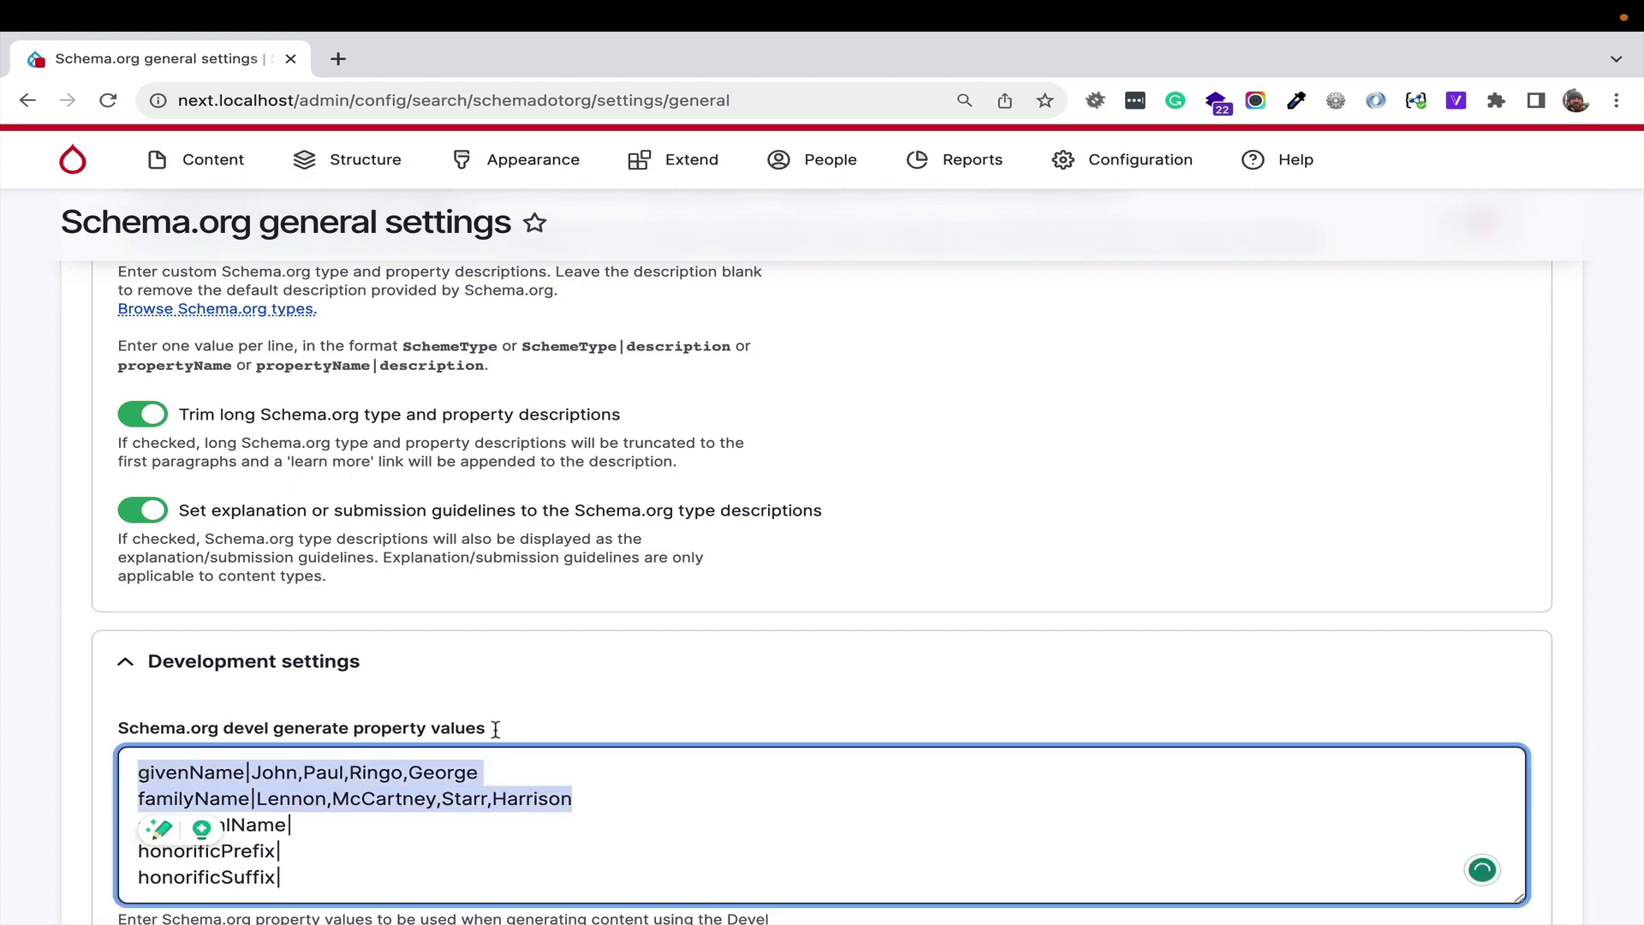
- Review the start of the custom descriptions list and highlight the help text explaining its one-value-per-line format
scroll(783, 623, "up", 5)
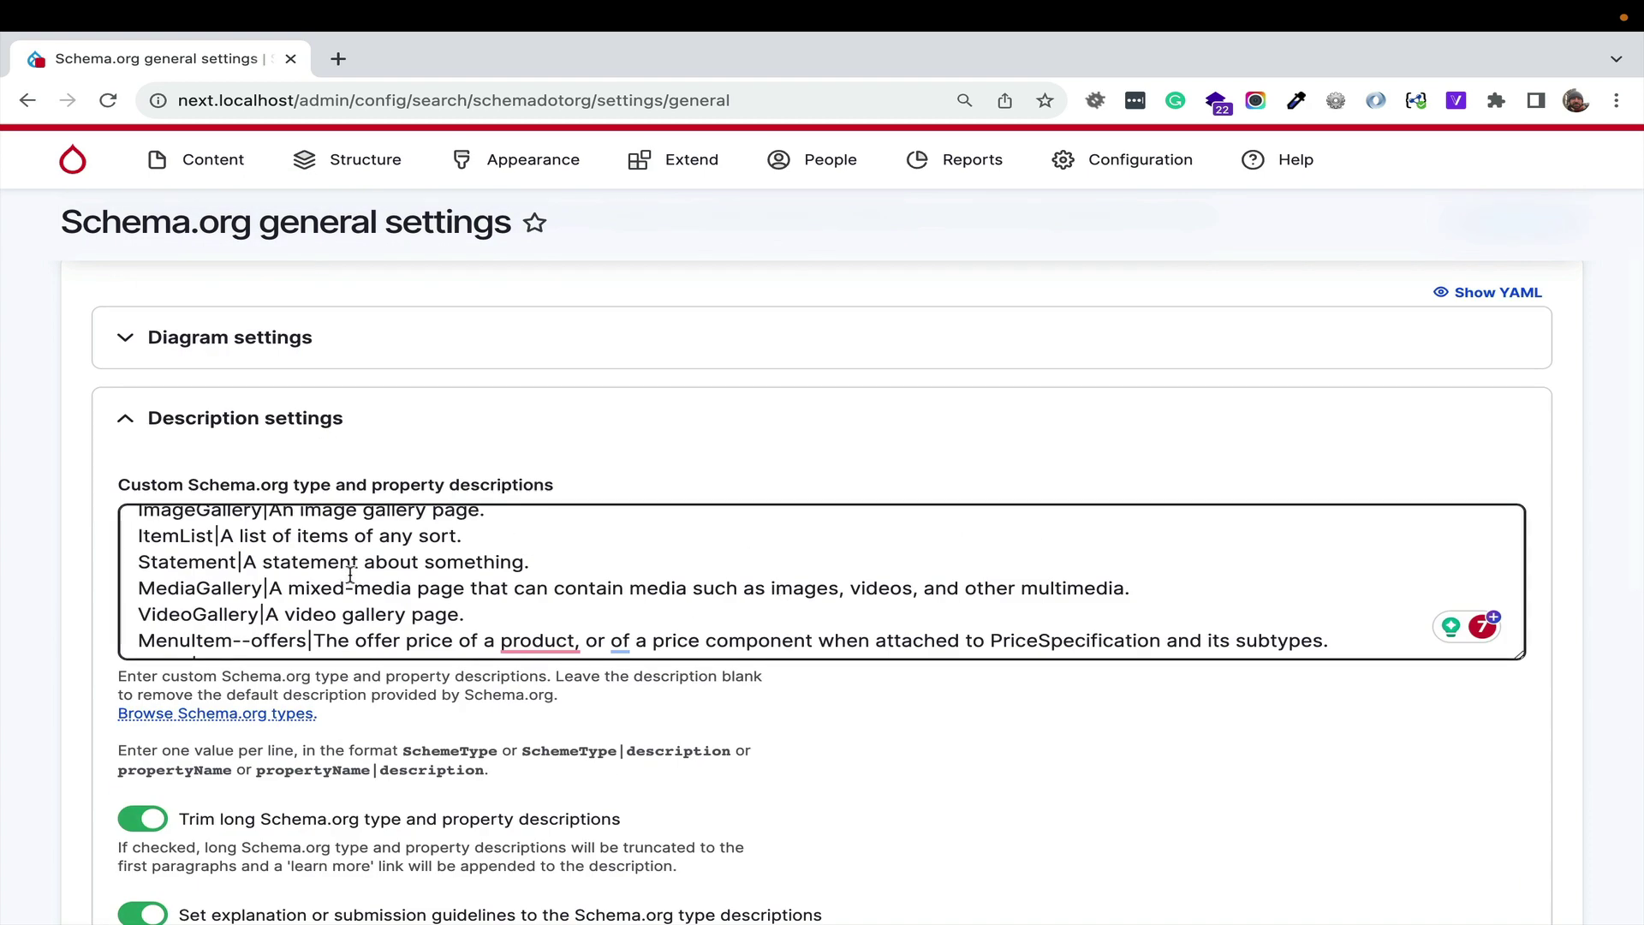
scroll(350, 576, "up", 1)
scroll(349, 576, "up", 2)
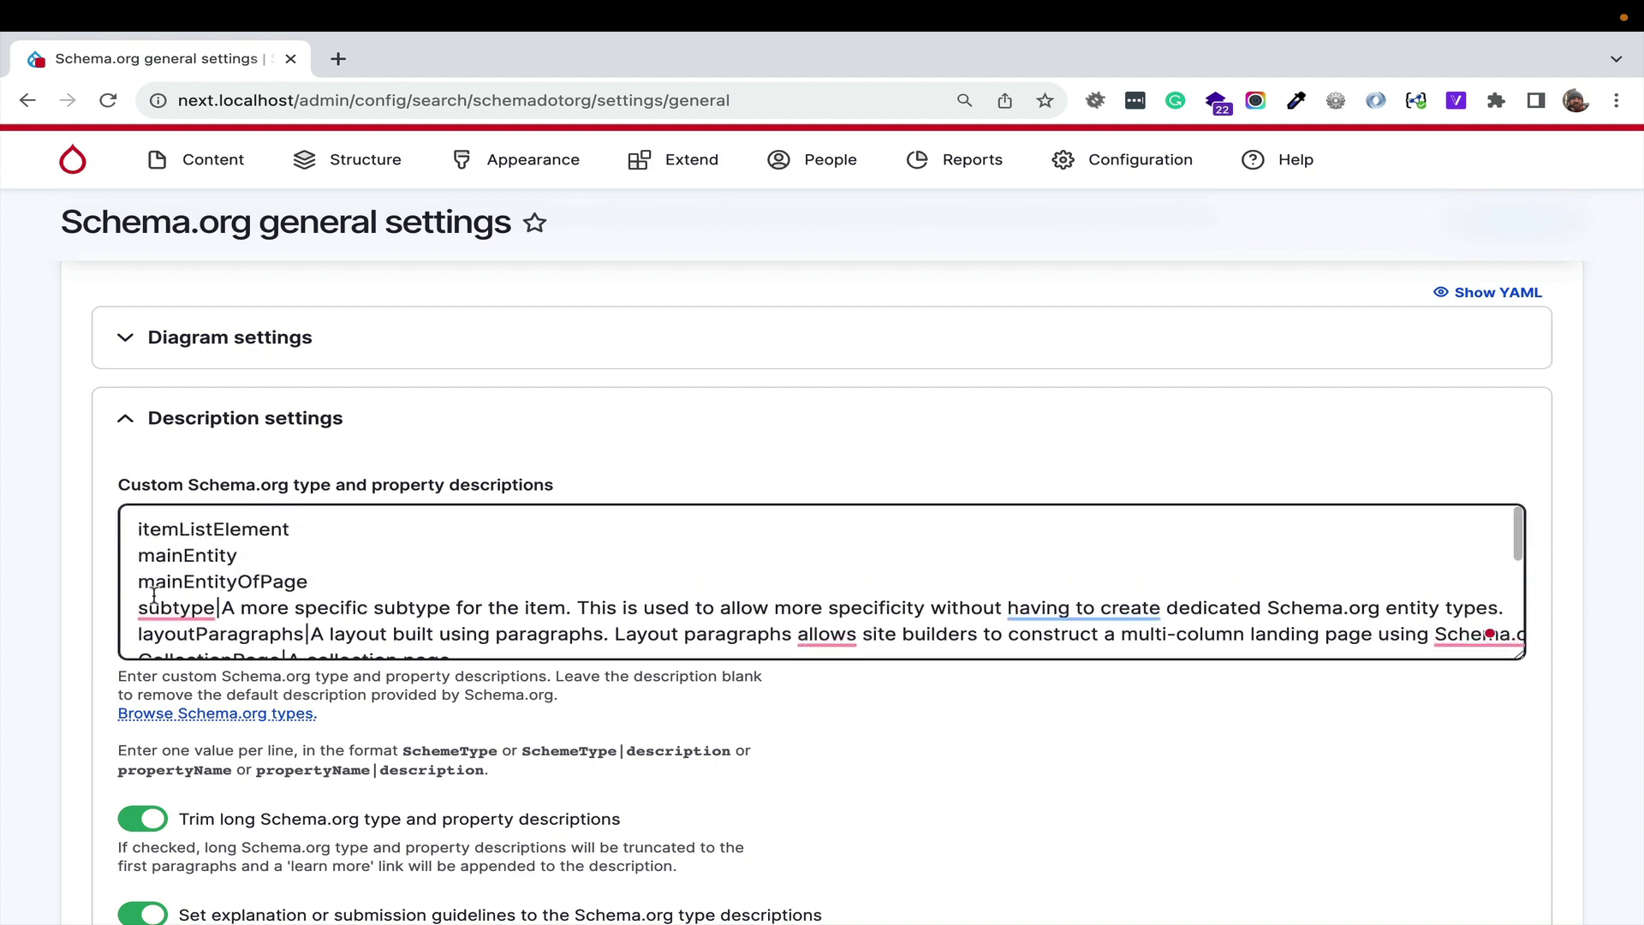
mouse_move(147, 604)
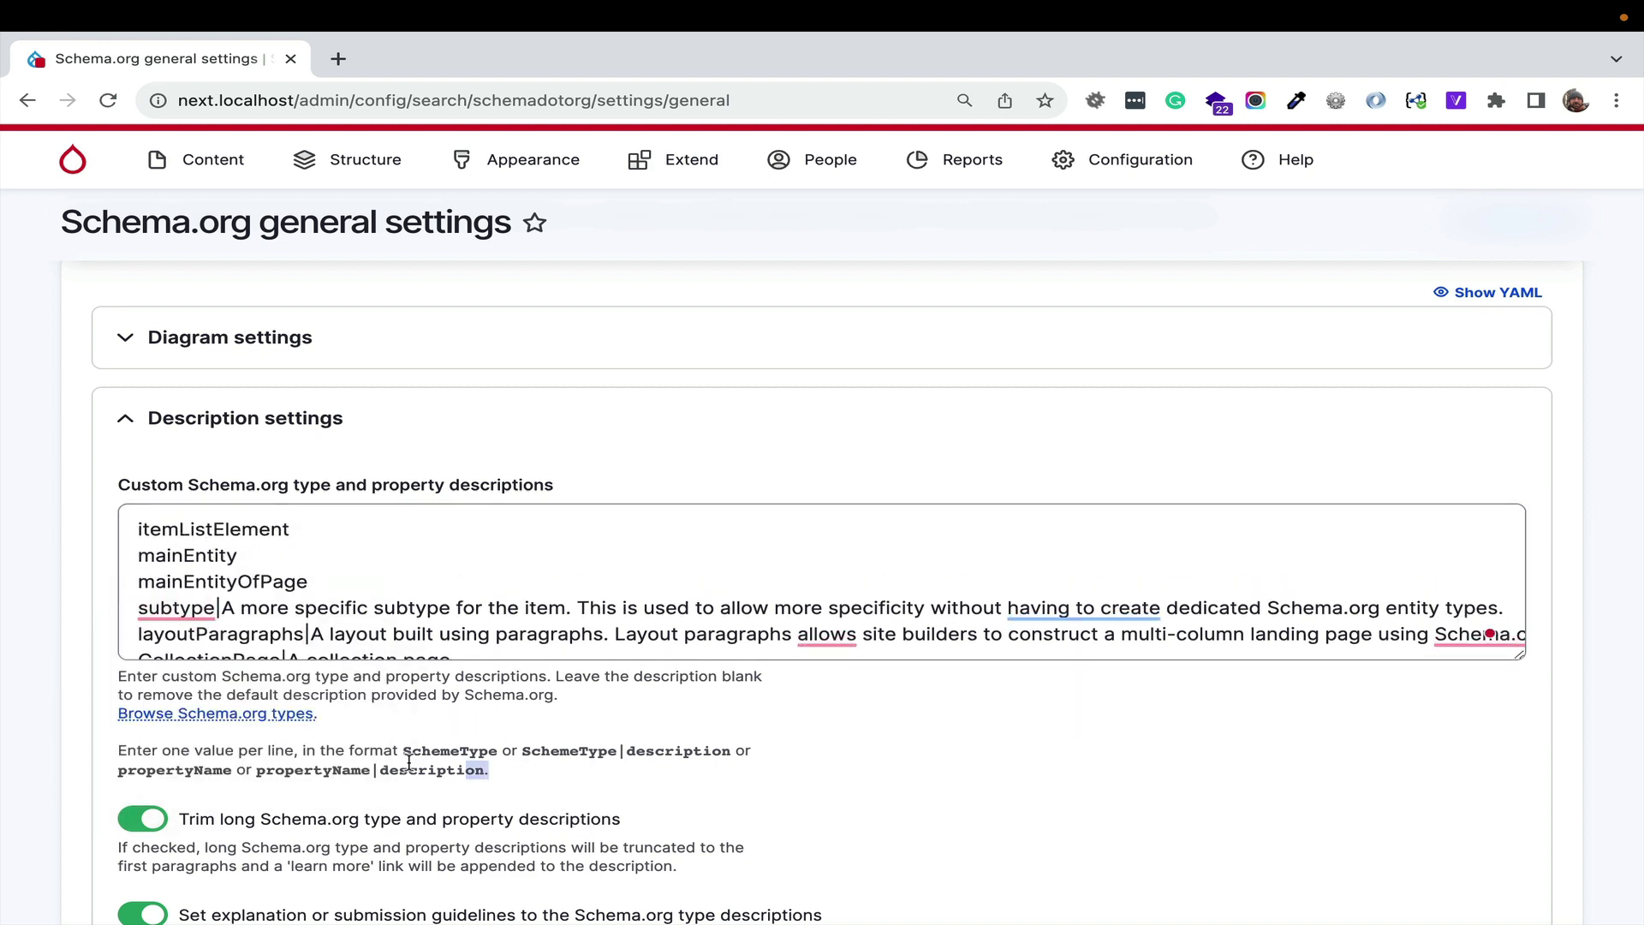
left_click_drag(492, 771, 434, 752)
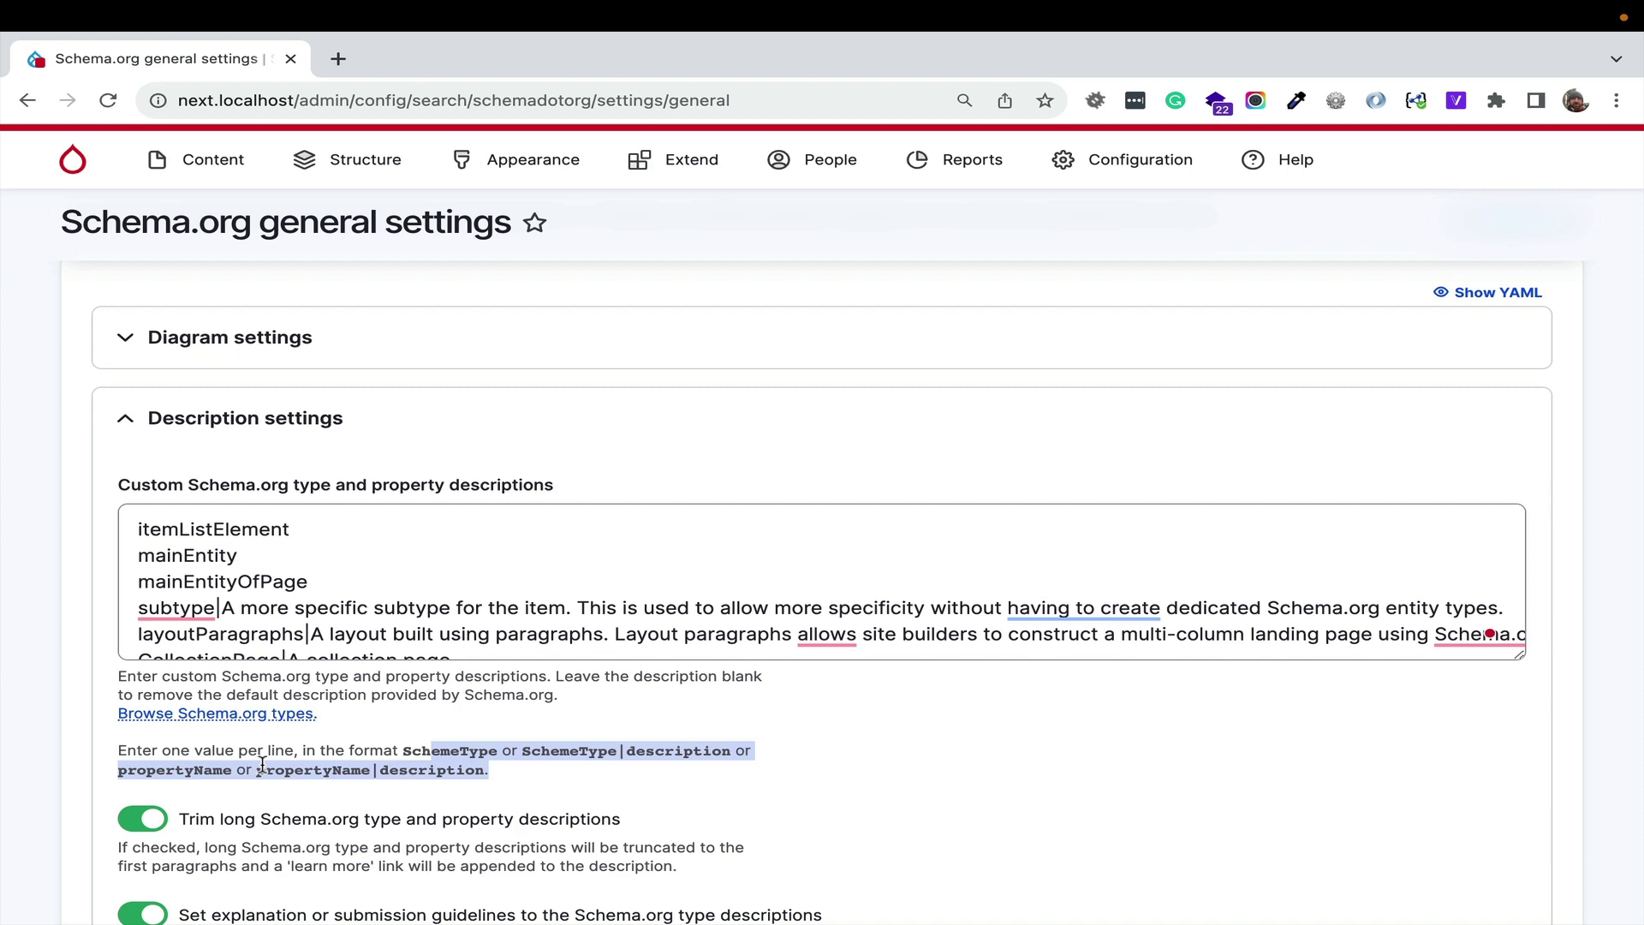
- Show the general settings as YAML, highlight all custom descriptions and expand the Example beneath them
left_click(1509, 299)
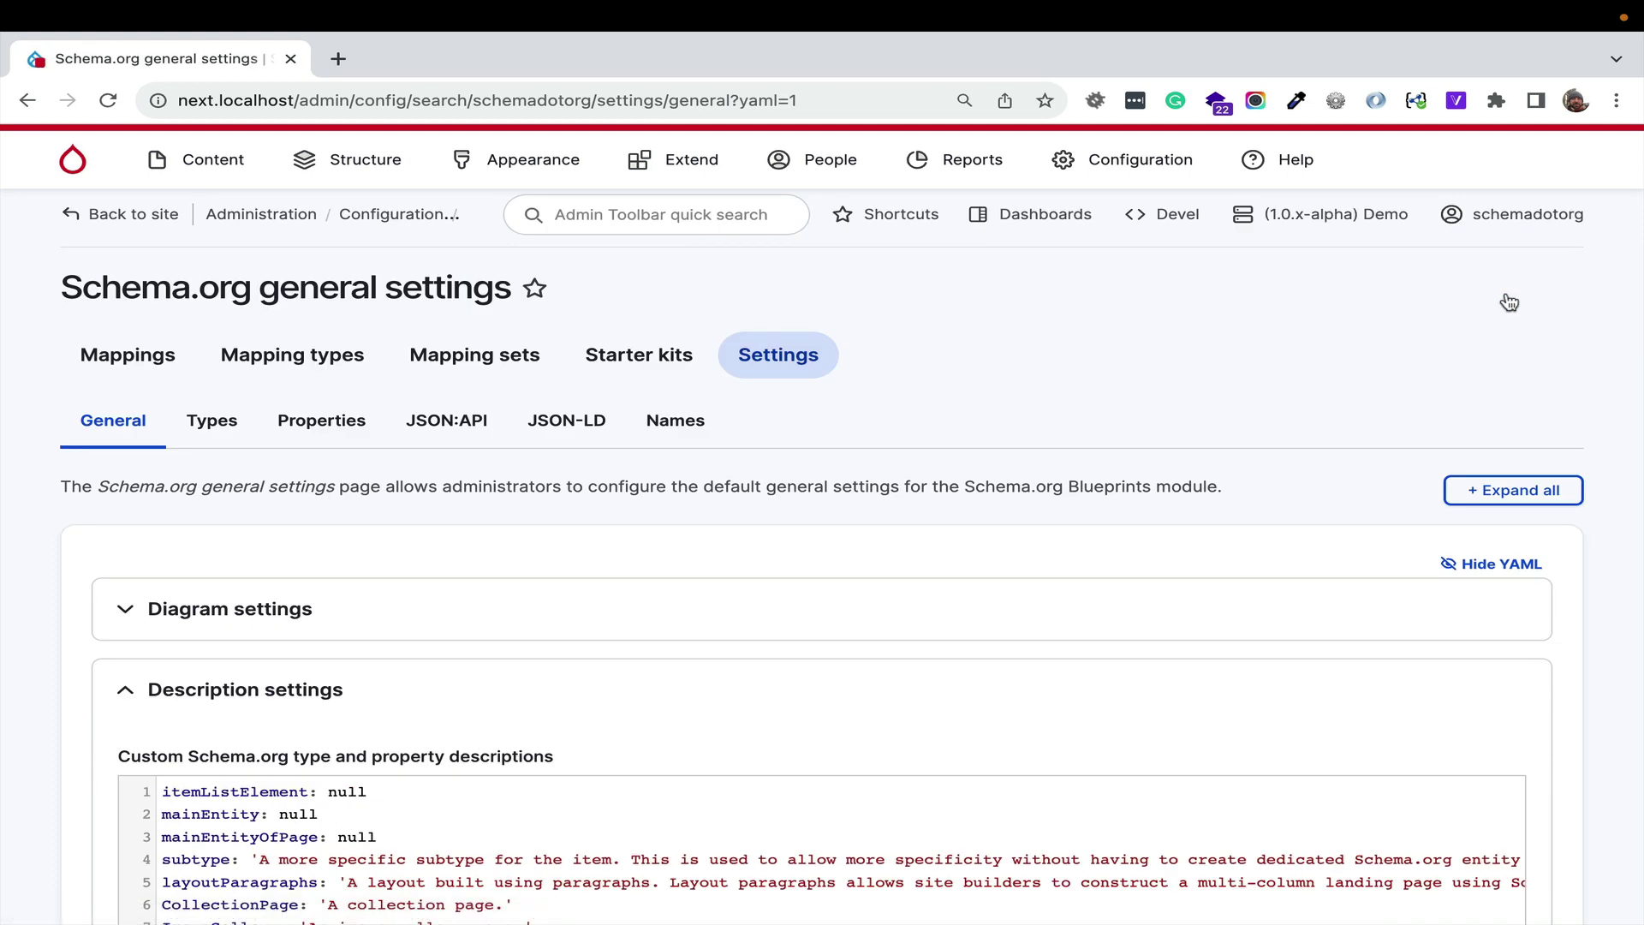
scroll(918, 477, "down", 4)
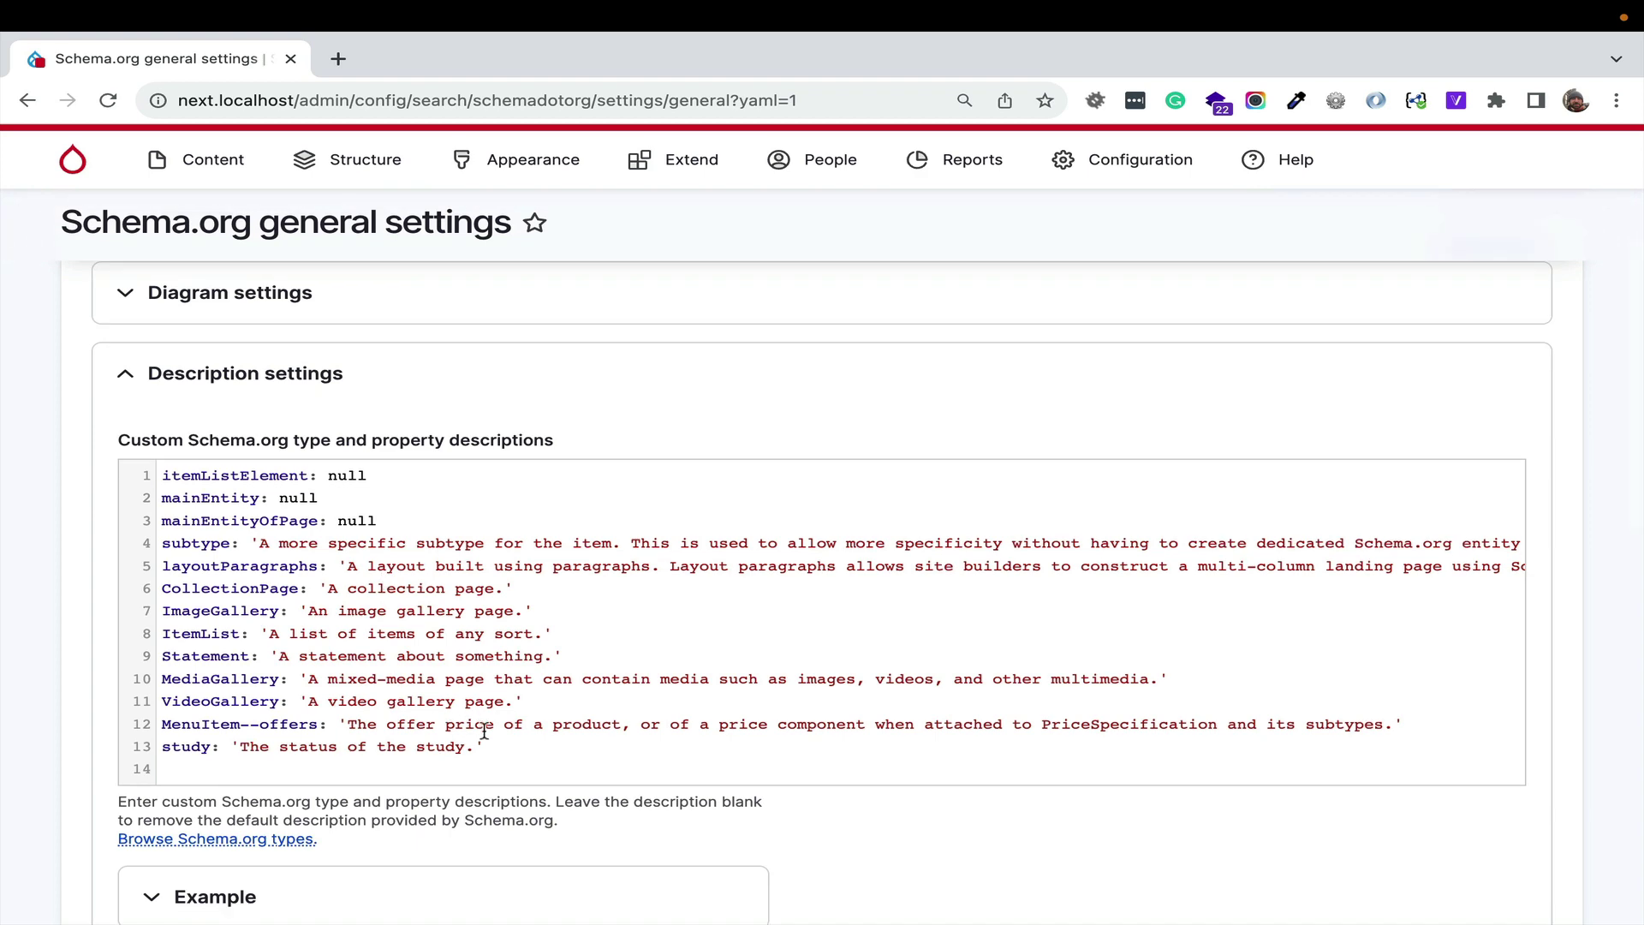
left_click_drag(484, 747, 162, 476)
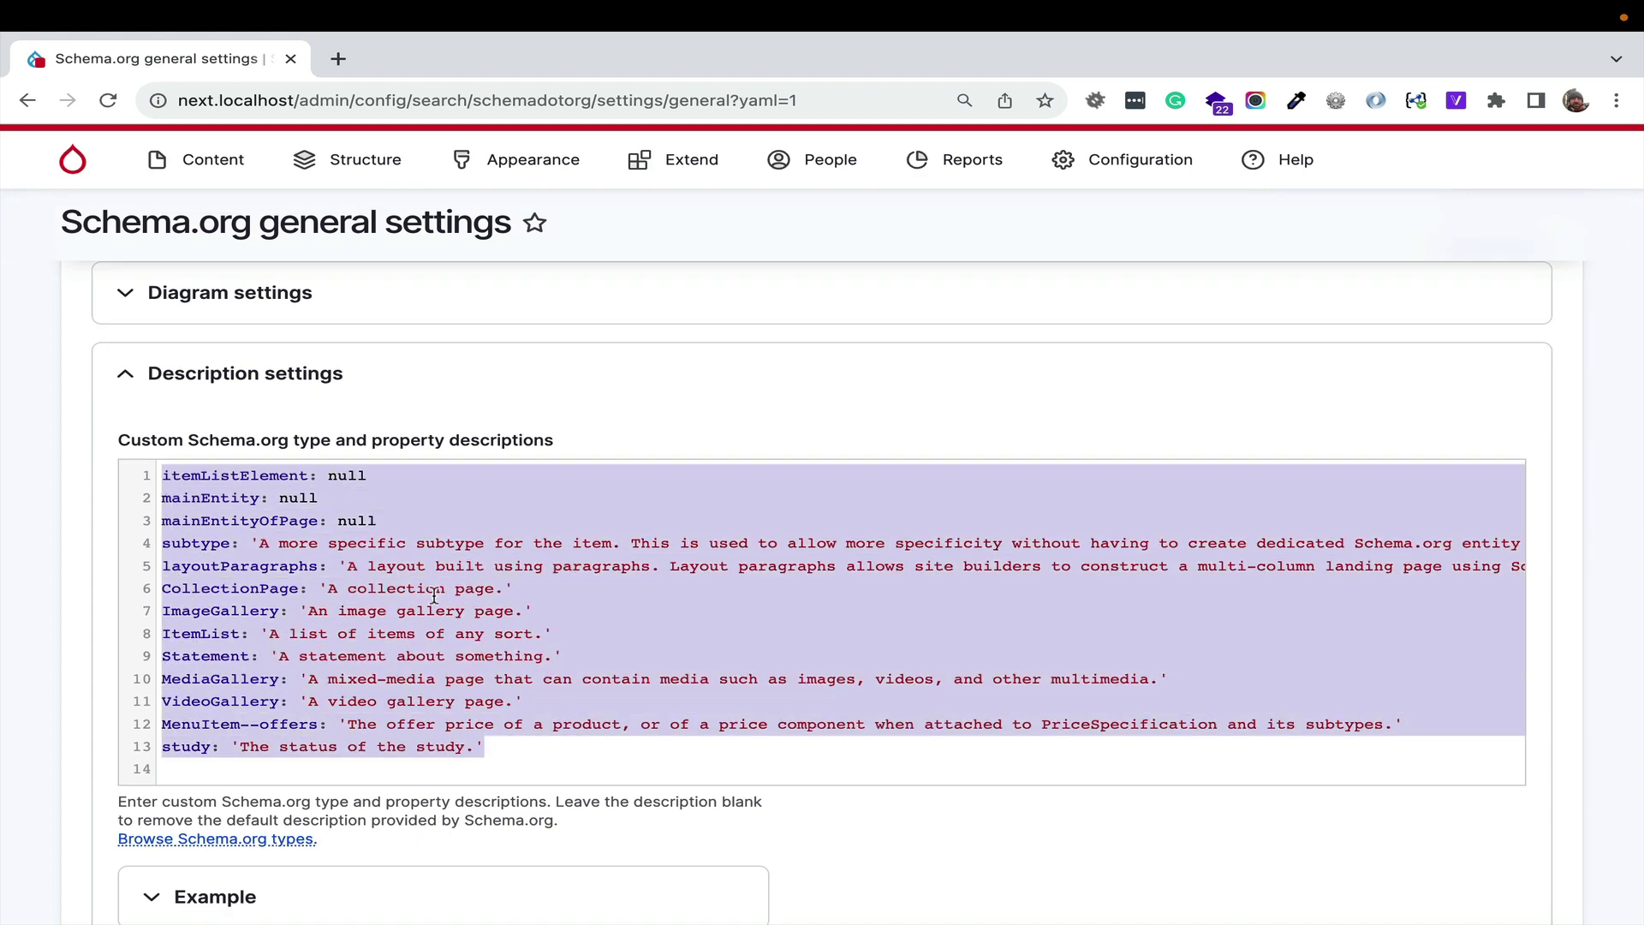
scroll(435, 596, "down", 3)
left_click(426, 620)
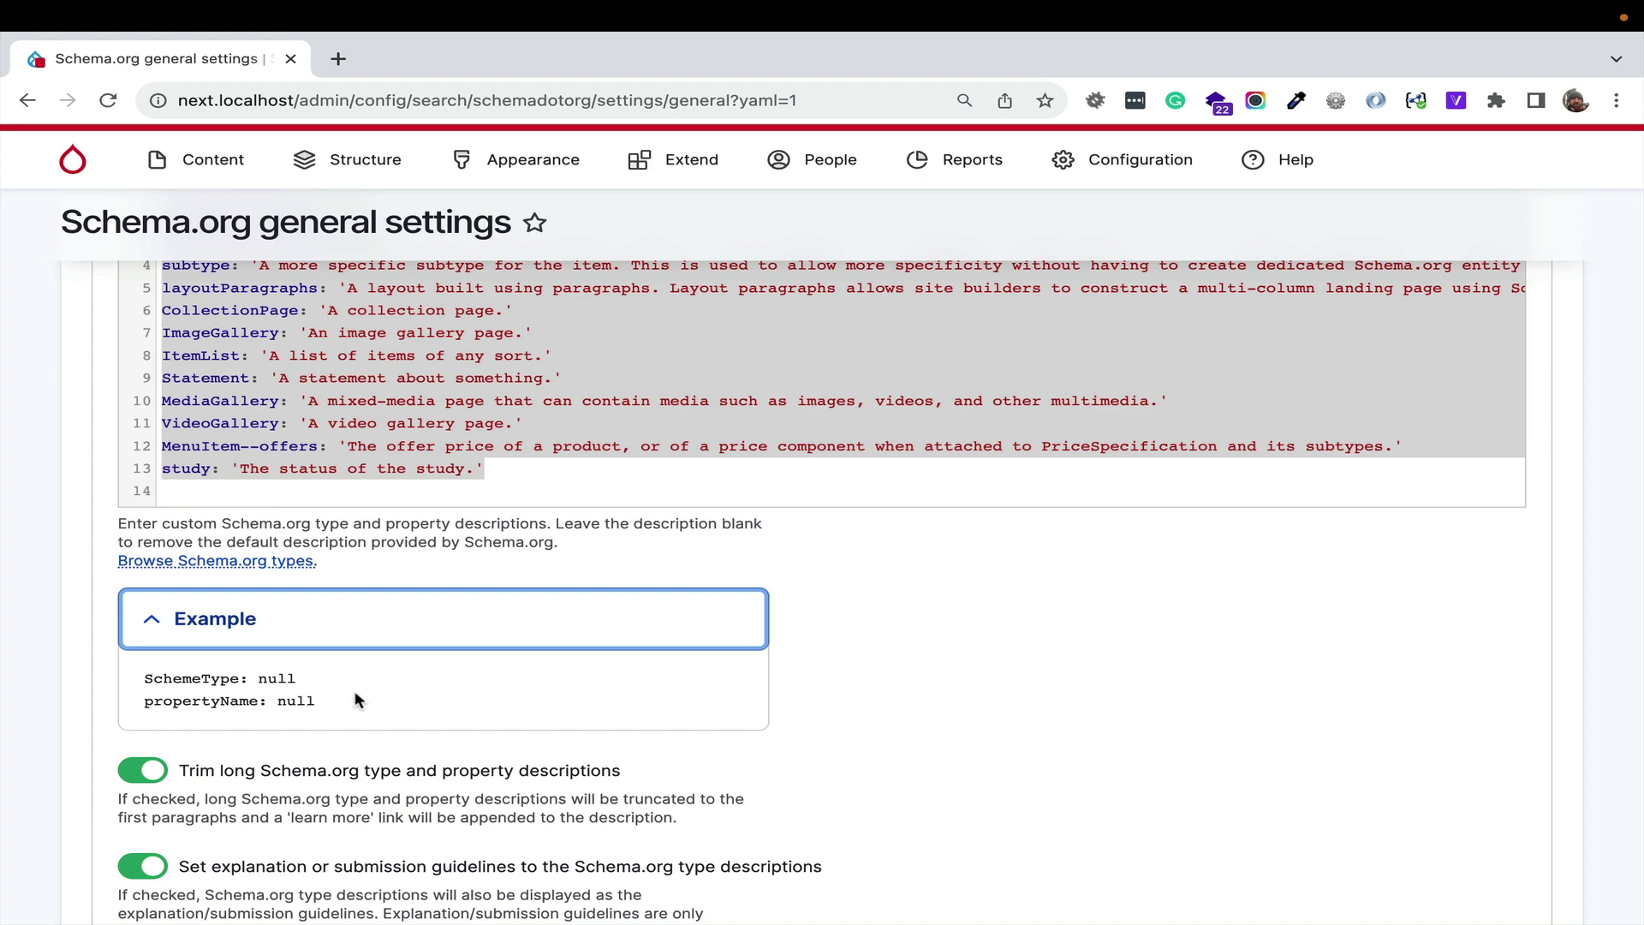
scroll(355, 694, "up", 7)
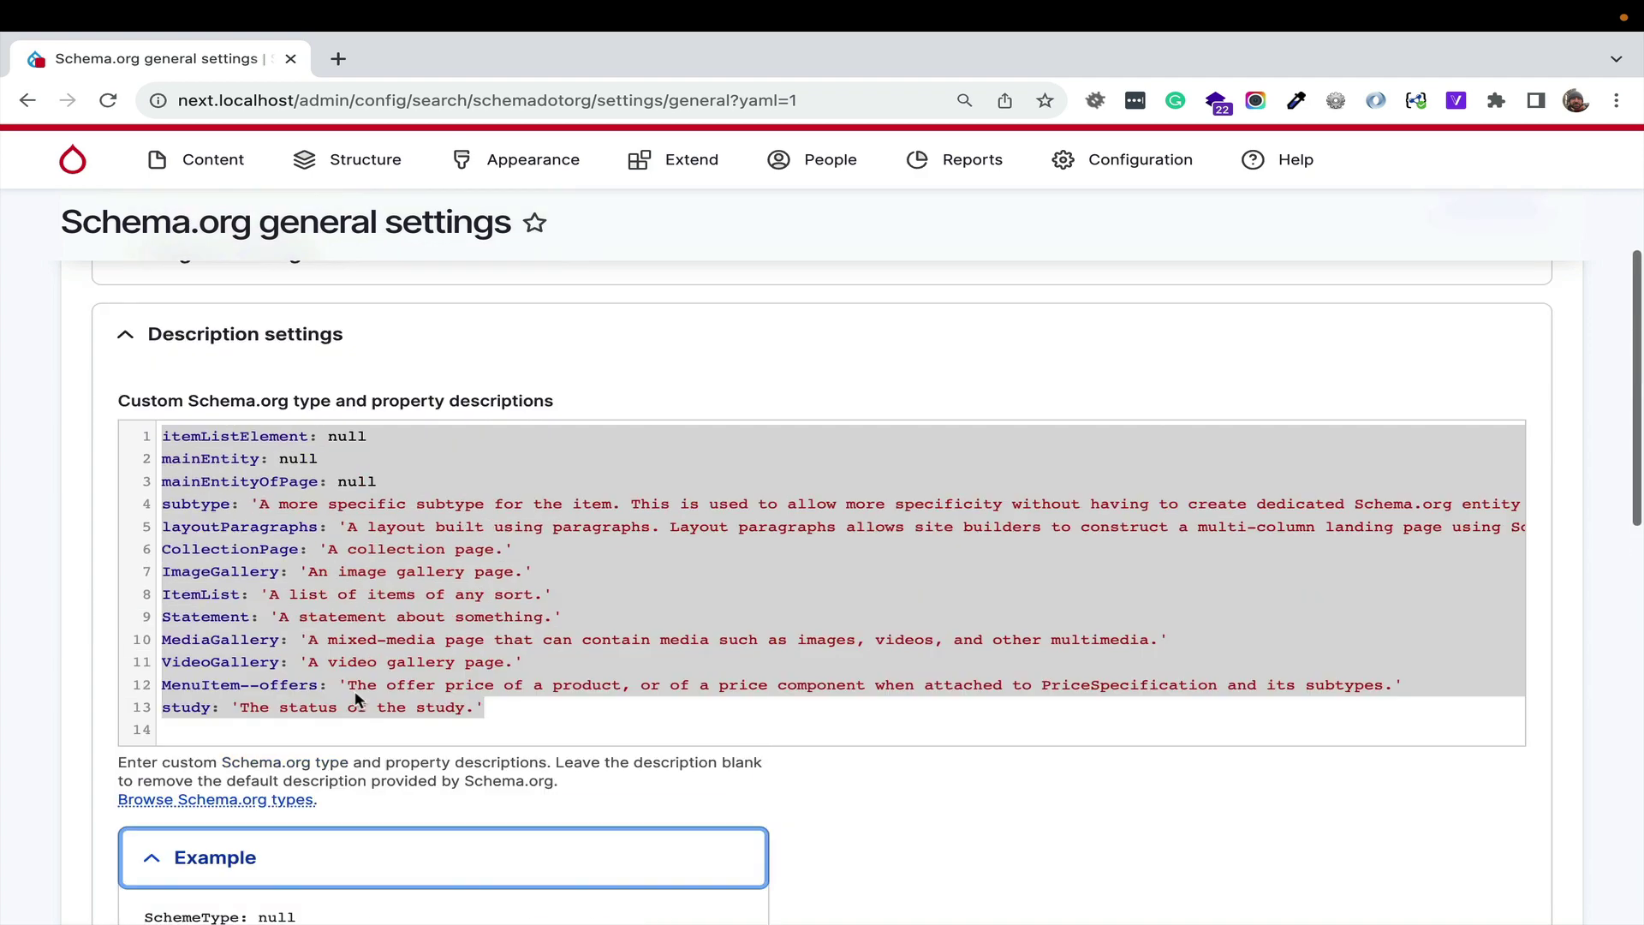
- Open the Schema.org types settings, expand Type settings and highlight the WebPage definition under the default entity types
left_click(227, 429)
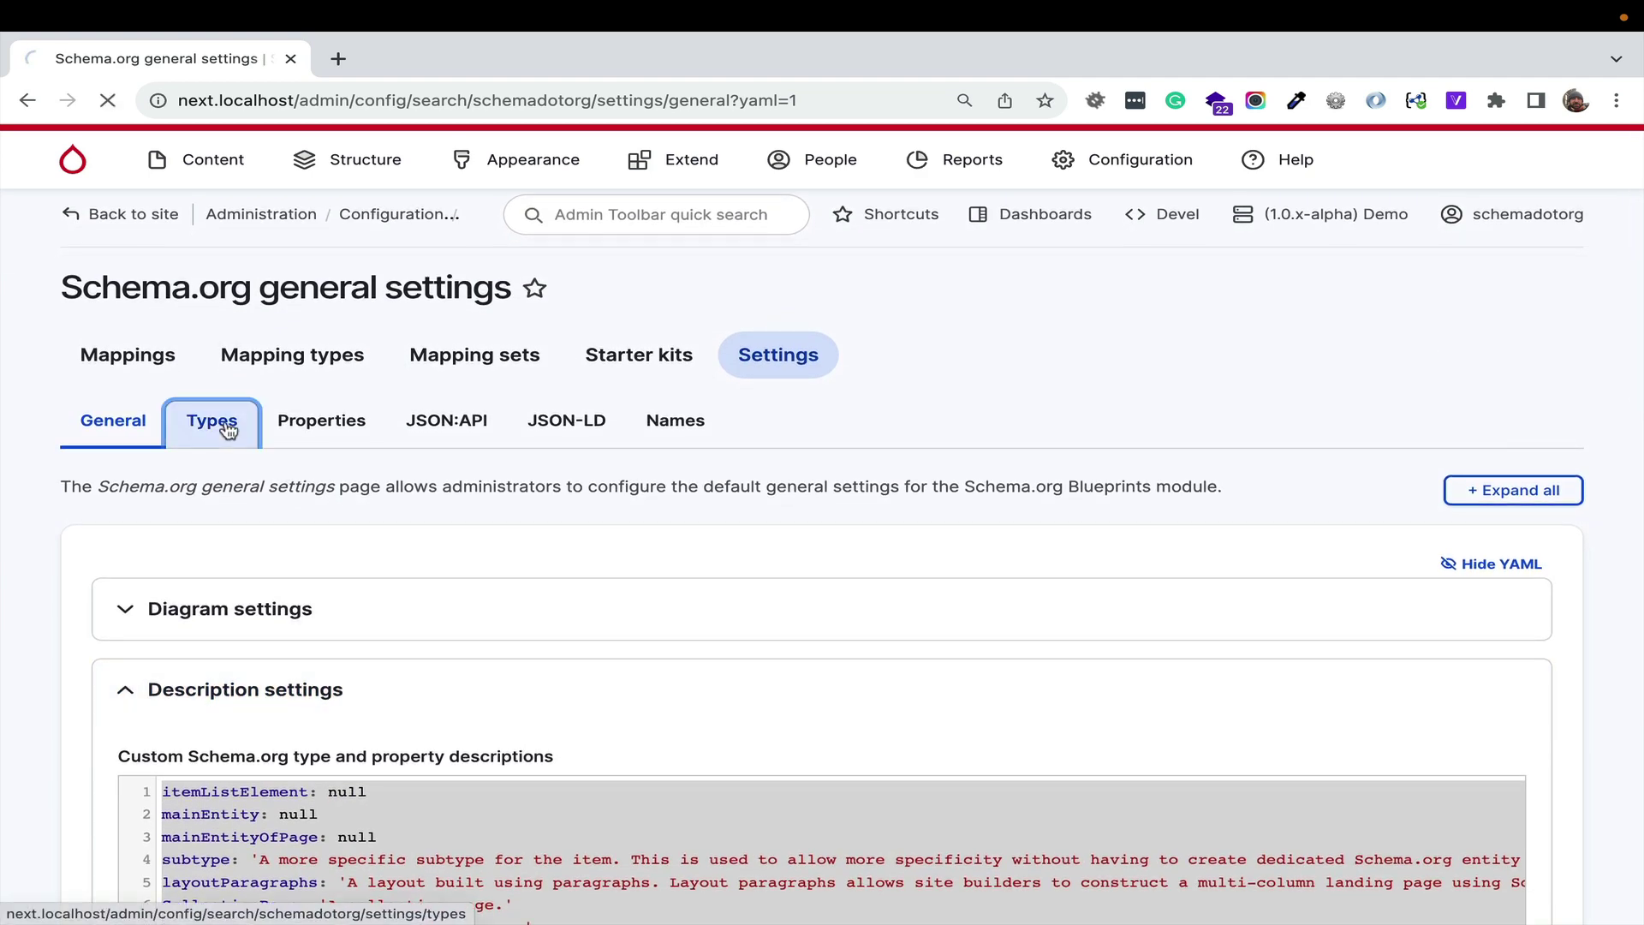
left_click(370, 609)
scroll(440, 506, "down", 3)
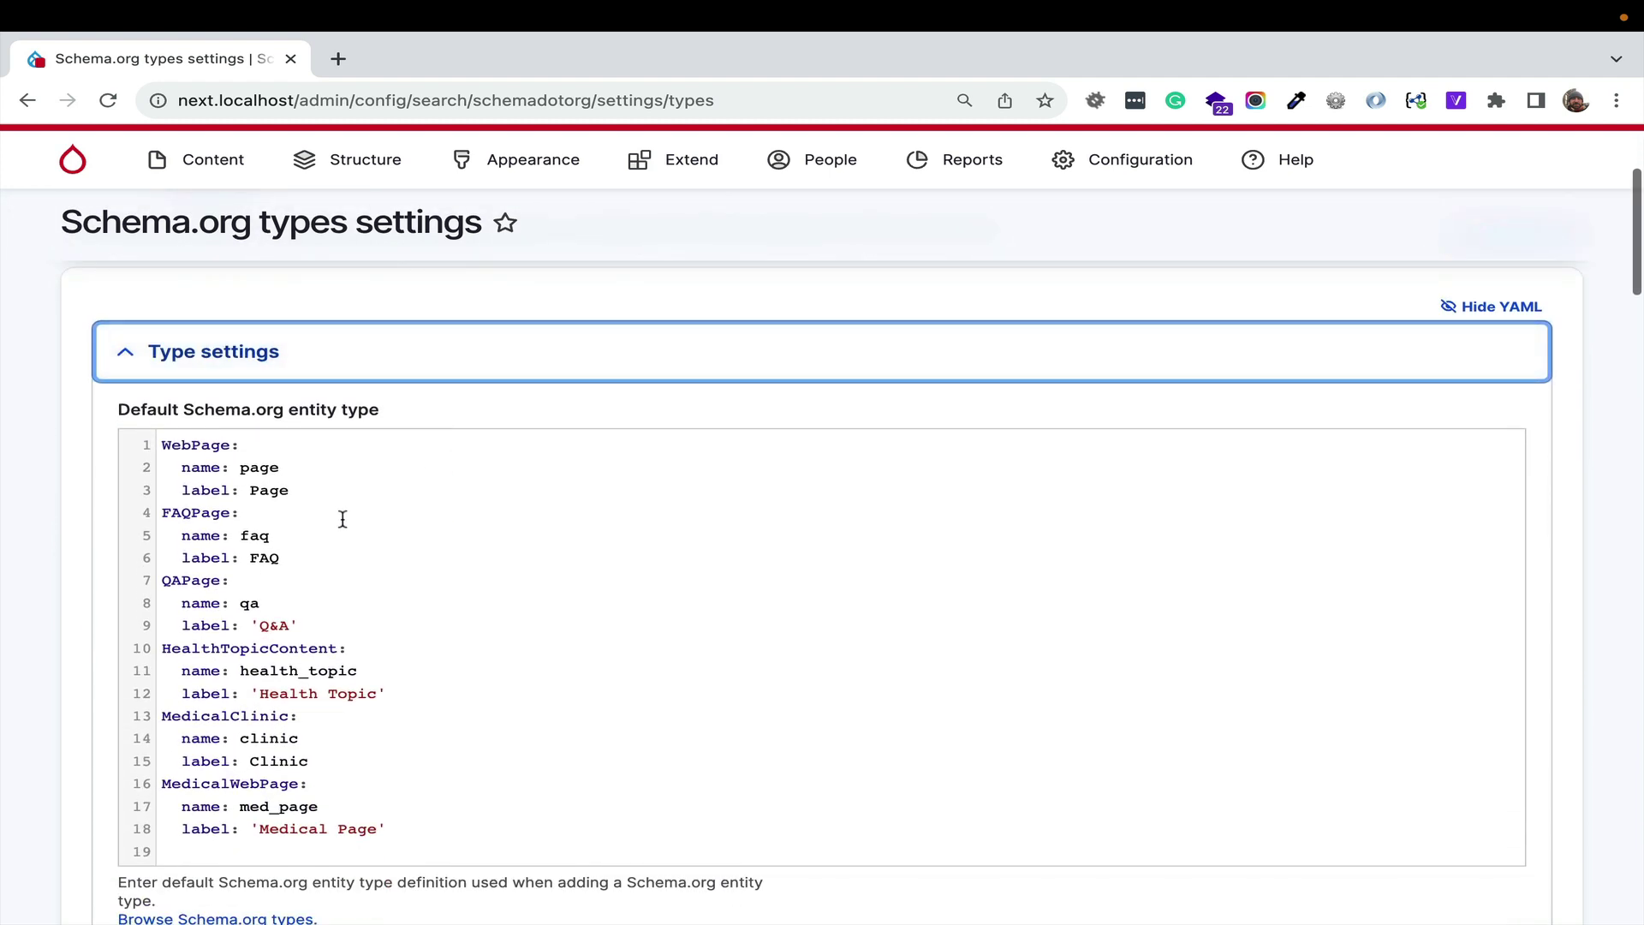
left_click_drag(342, 517, 163, 433)
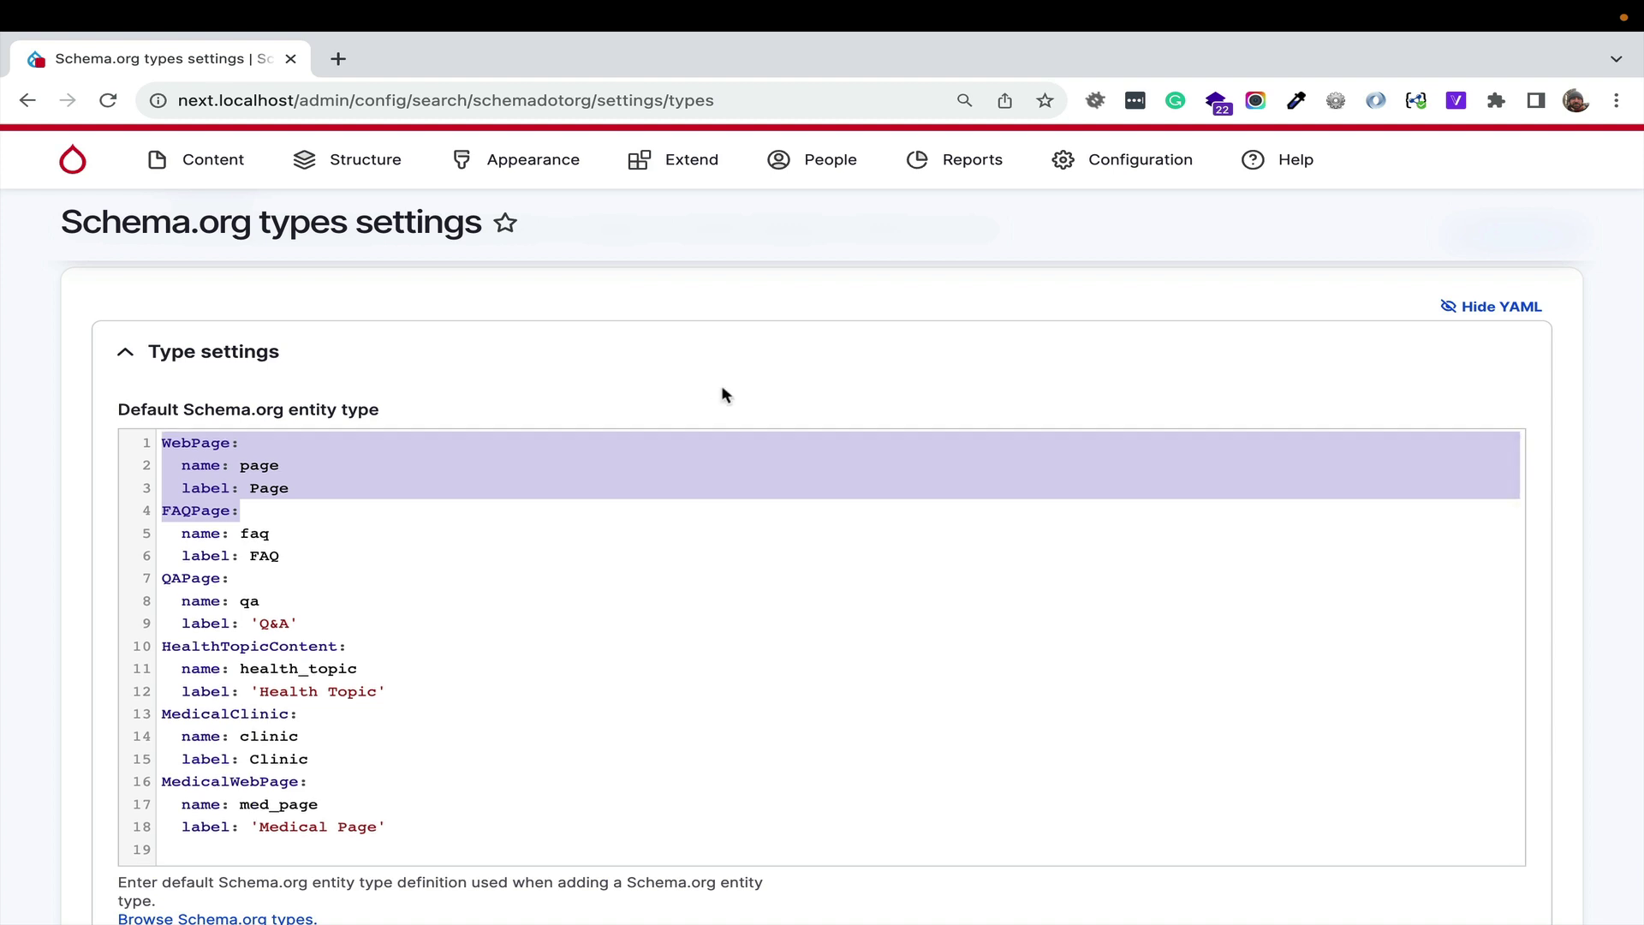
- Examine the default Schema.org type properties, highlighting the HowTo property list and Recipe's excluded '-step', '-supply' and '-tool' entries
scroll(721, 393, "down", 6)
scroll(651, 445, "down", 1)
scroll(342, 665, "down", 5)
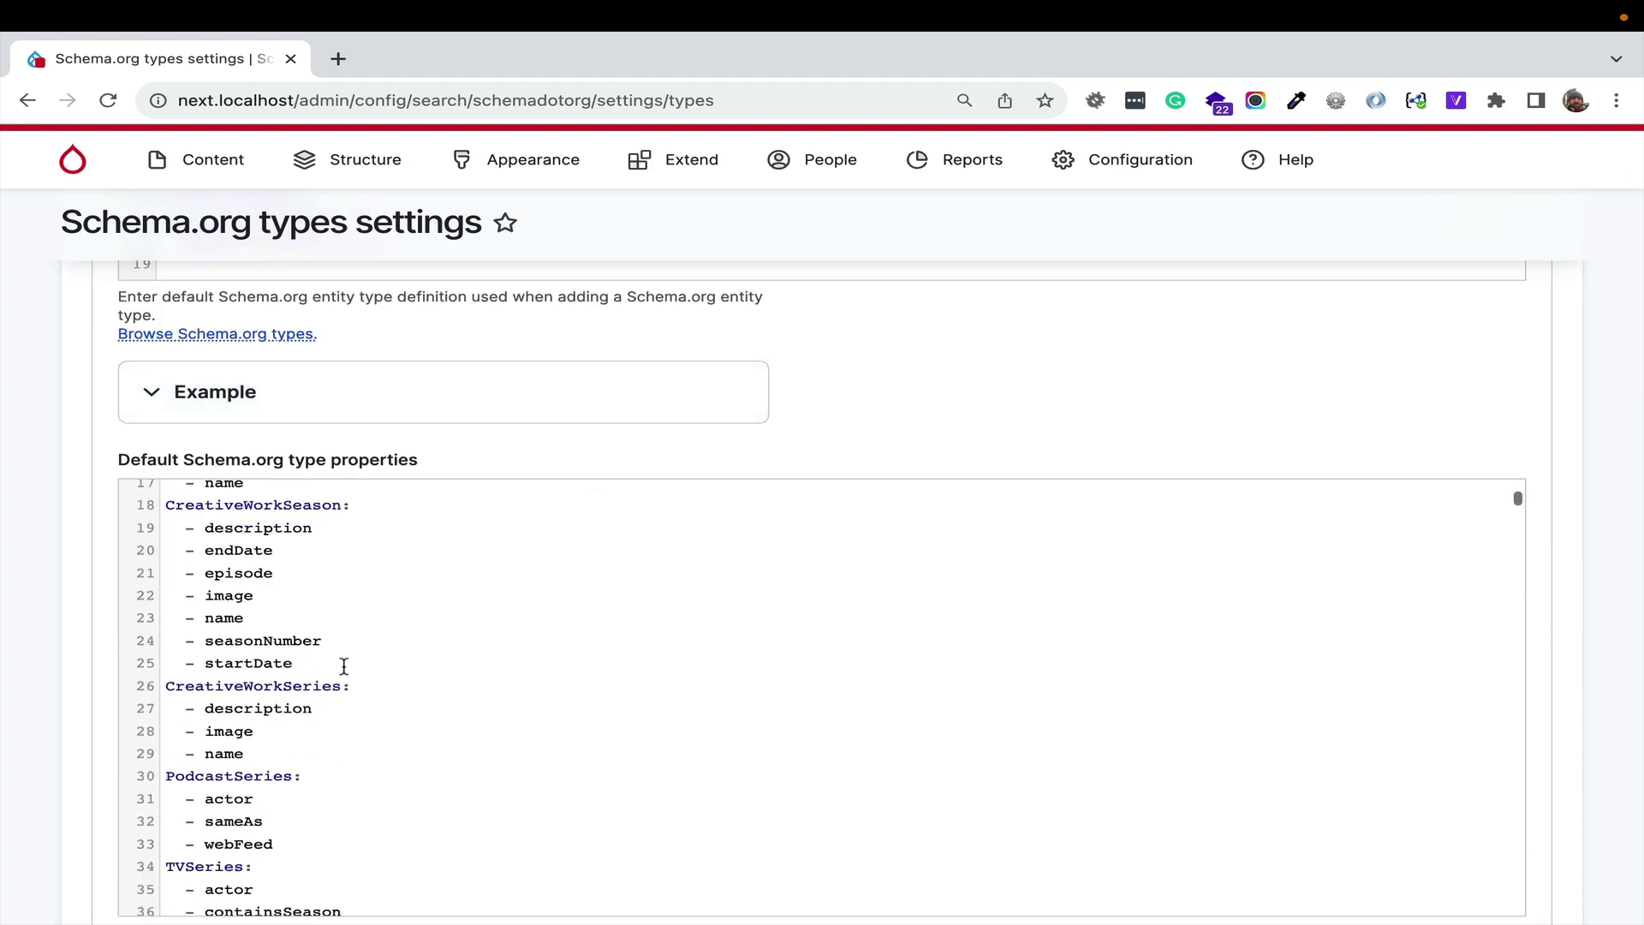
scroll(344, 667, "down", 15)
scroll(344, 666, "up", 2)
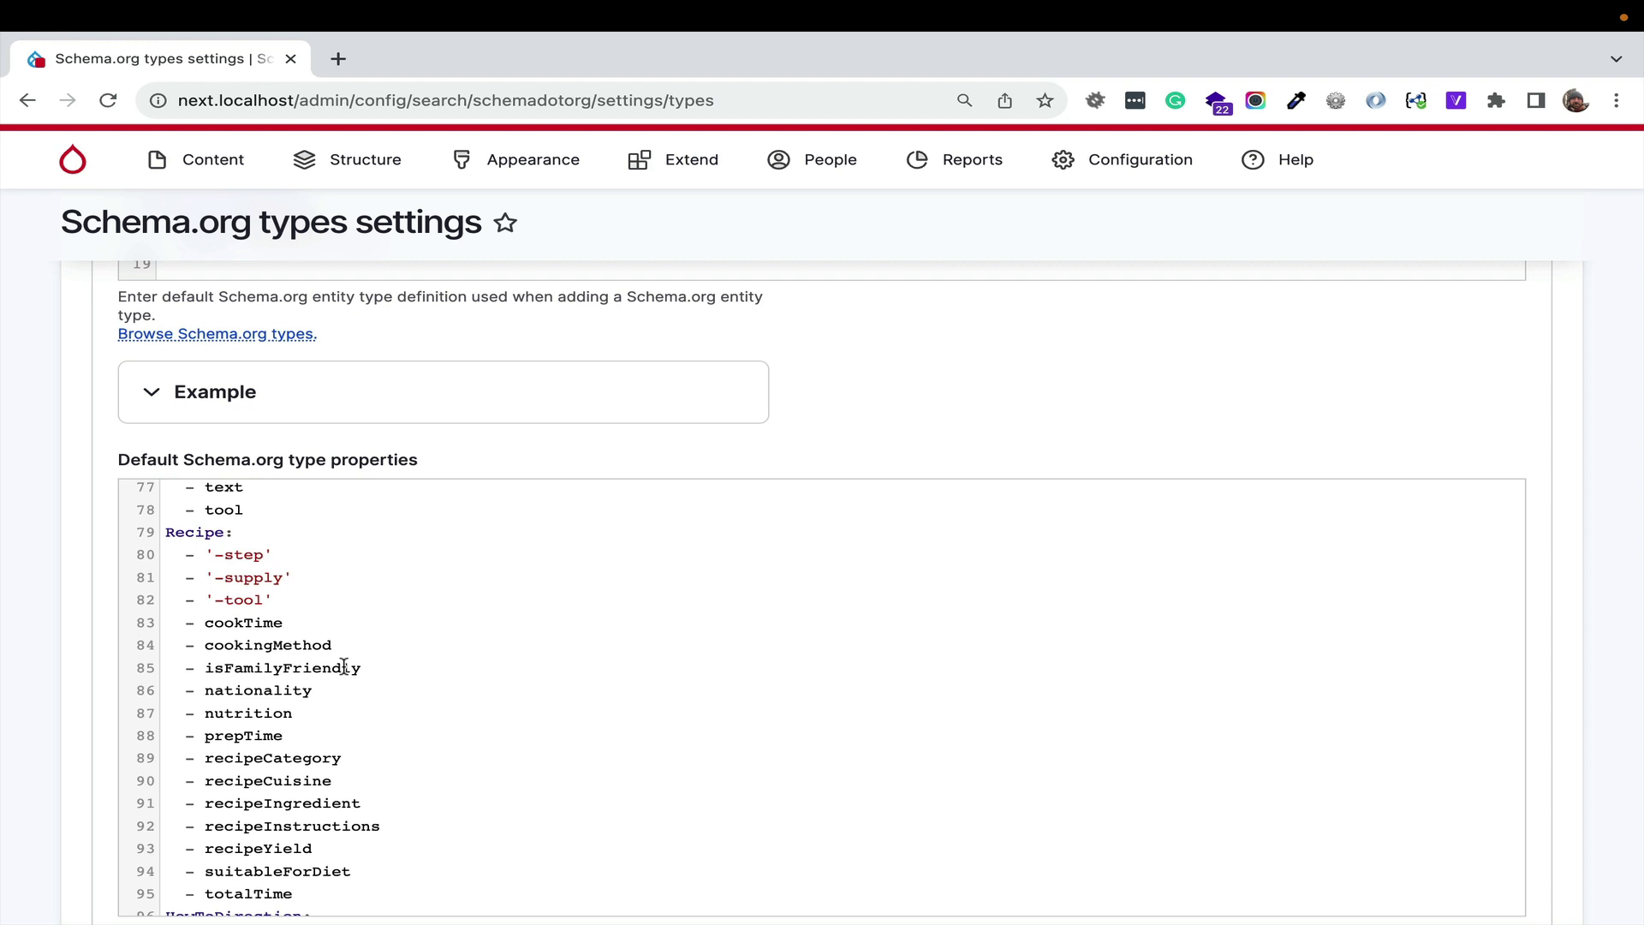
scroll(344, 667, "up", 3)
left_click_drag(166, 568, 305, 703)
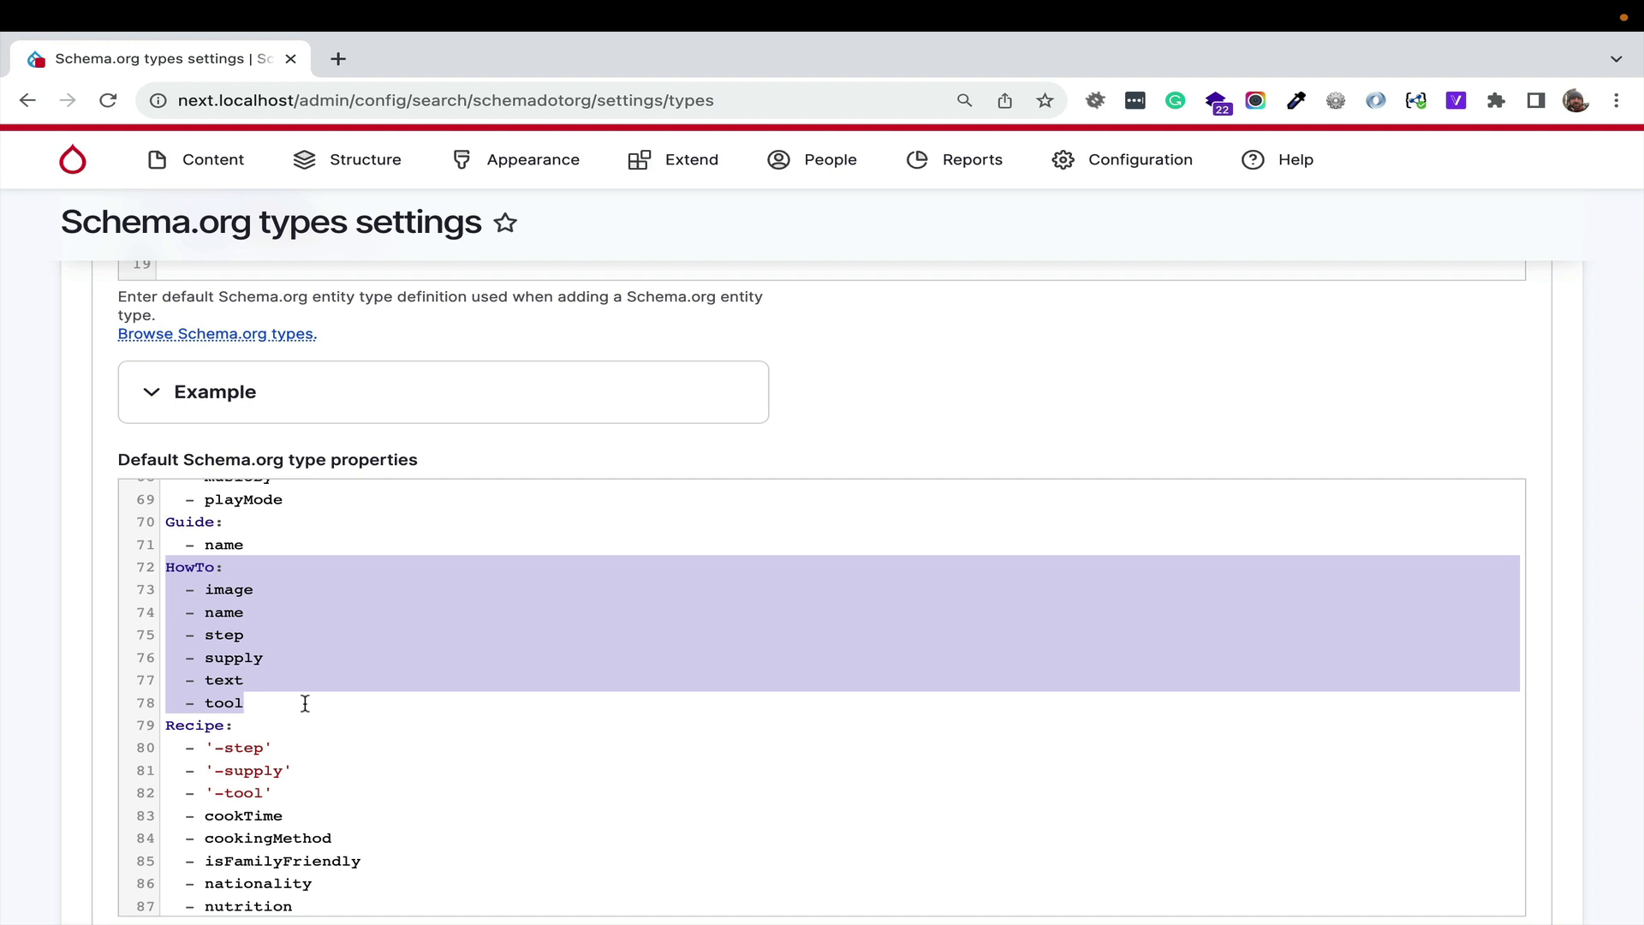
scroll(305, 703, "down", 2)
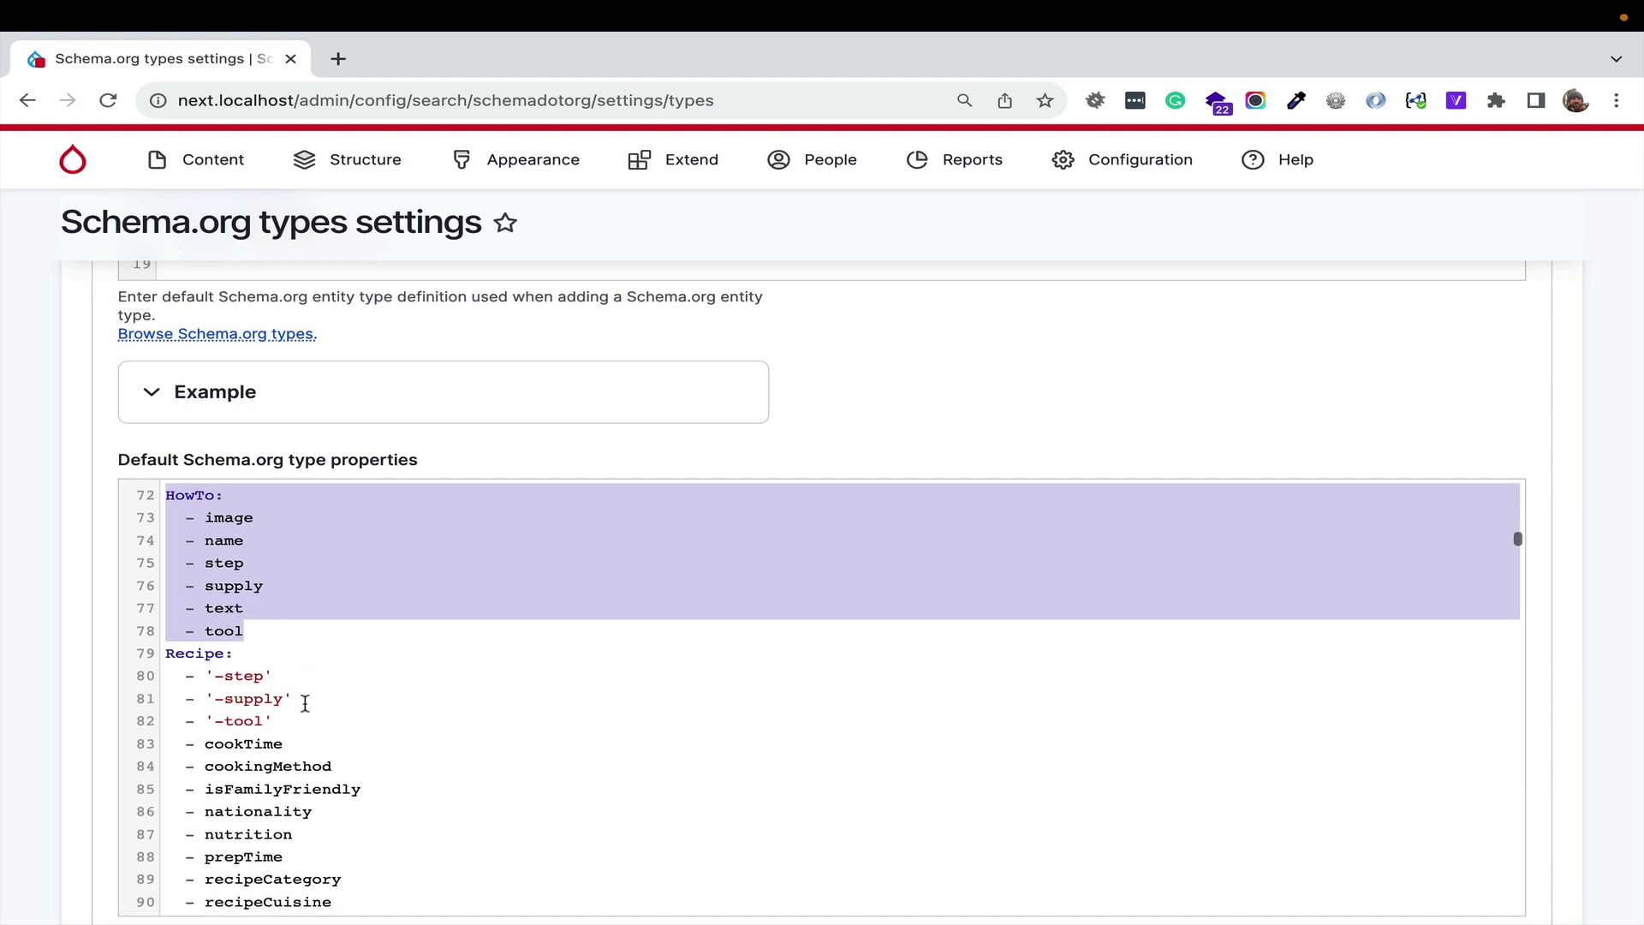
left_click_drag(290, 720, 142, 675)
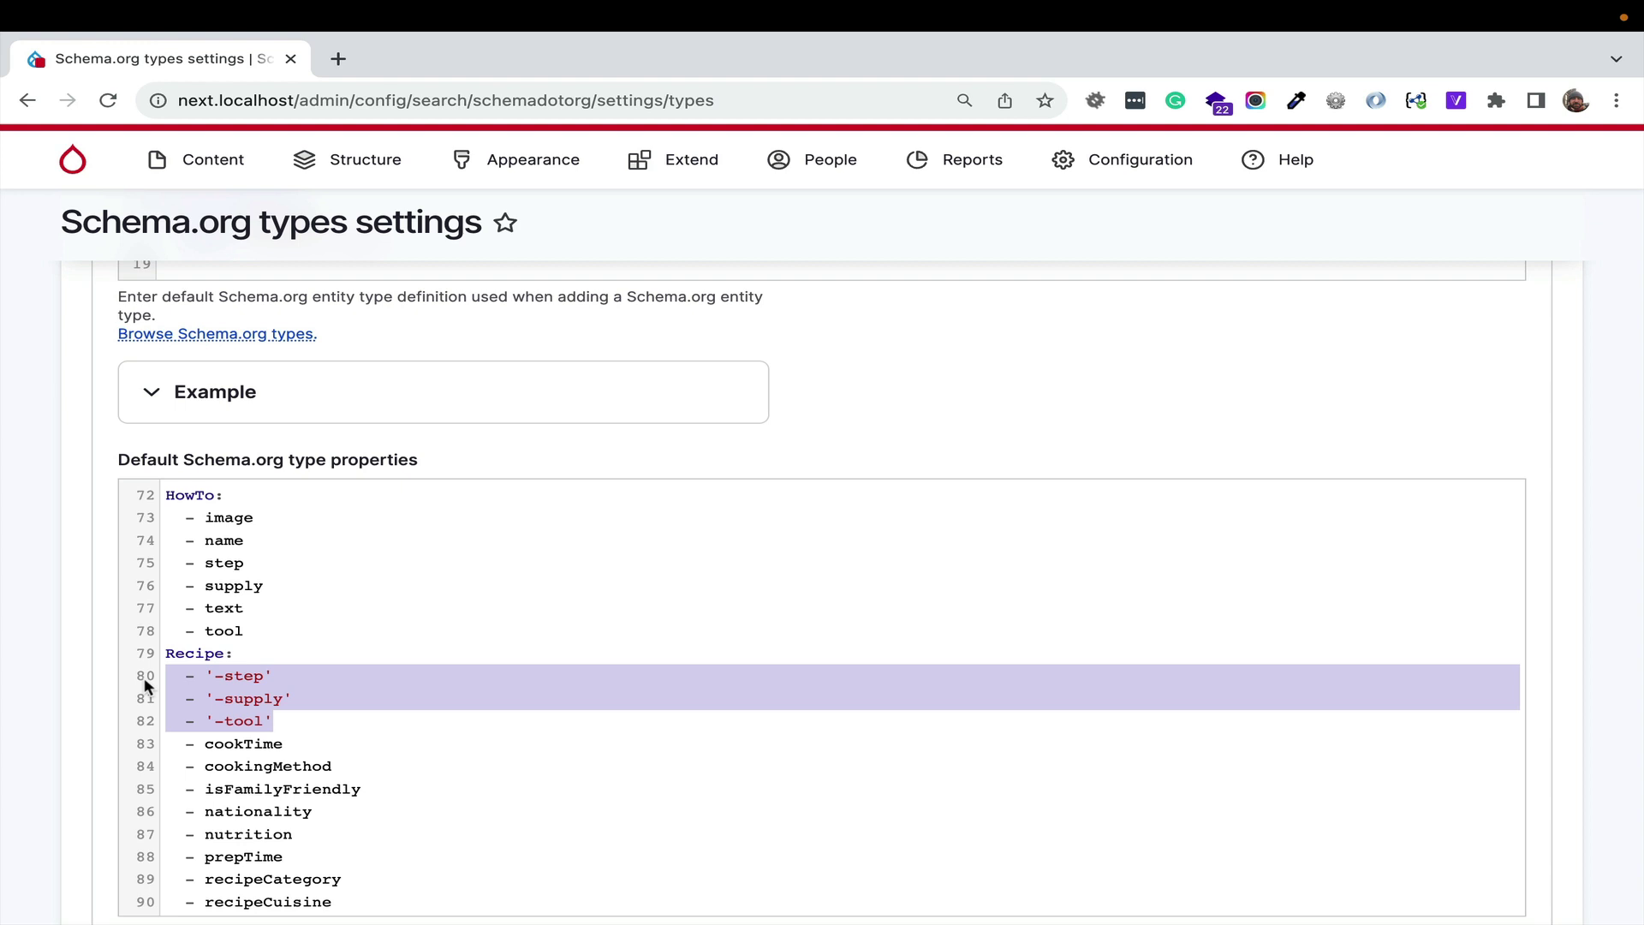
scroll(366, 699, "down", 4)
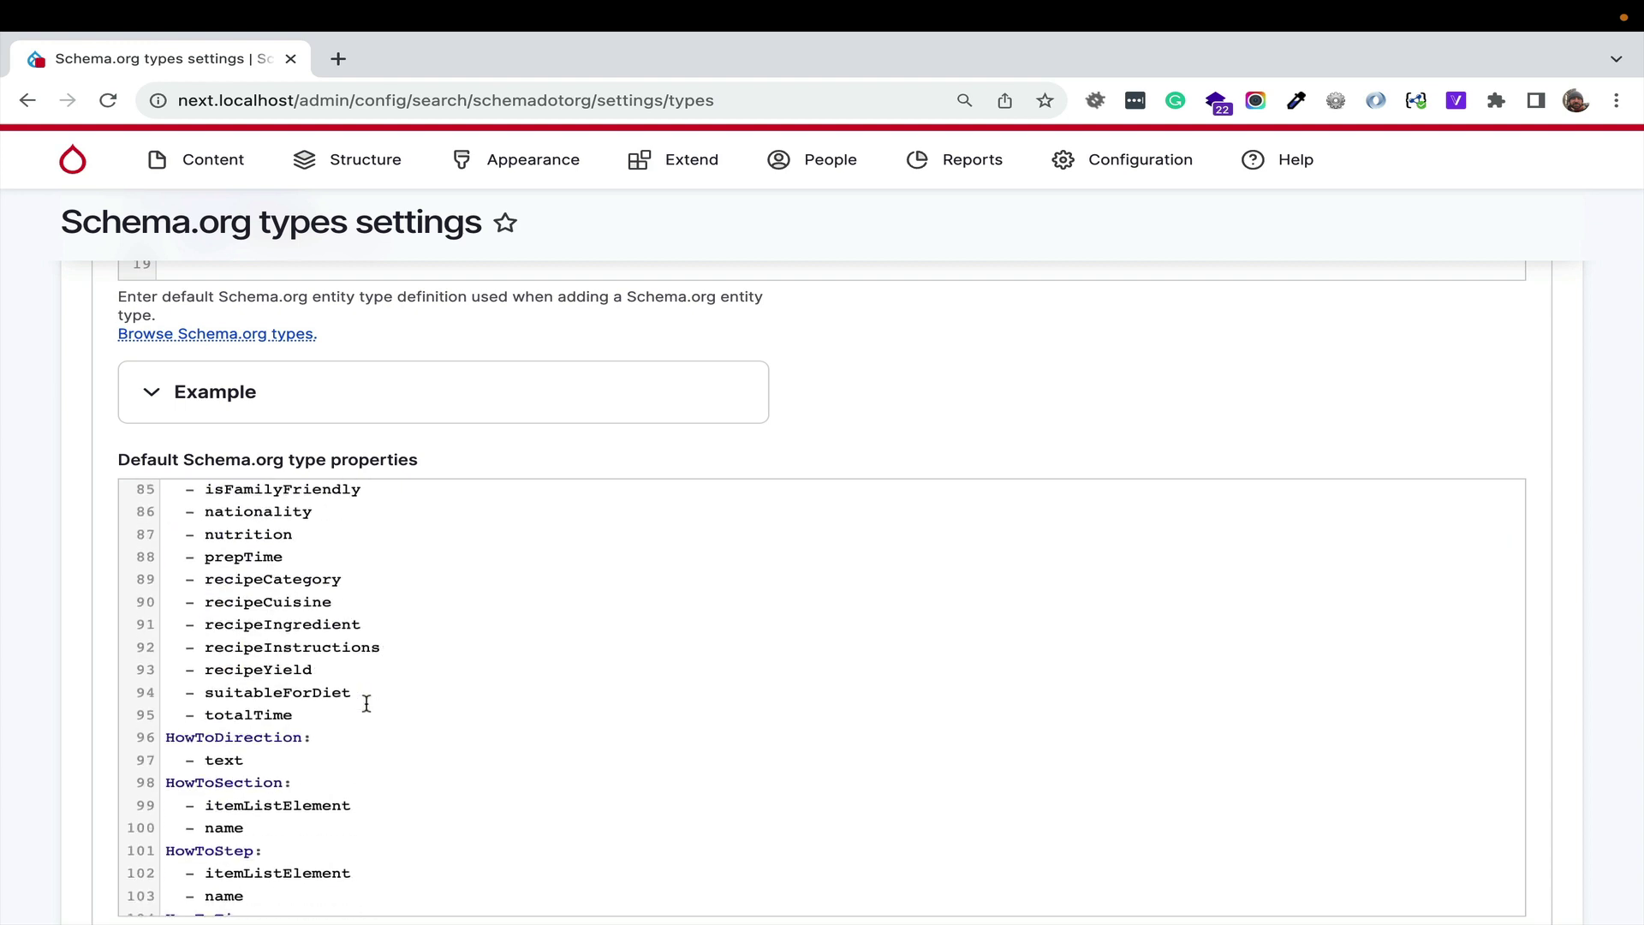
- Highlight the properties included for Recipe in the default type properties, from cookTime through totalTime
scroll(366, 703, "up", 2)
scroll(366, 704, "up", 1)
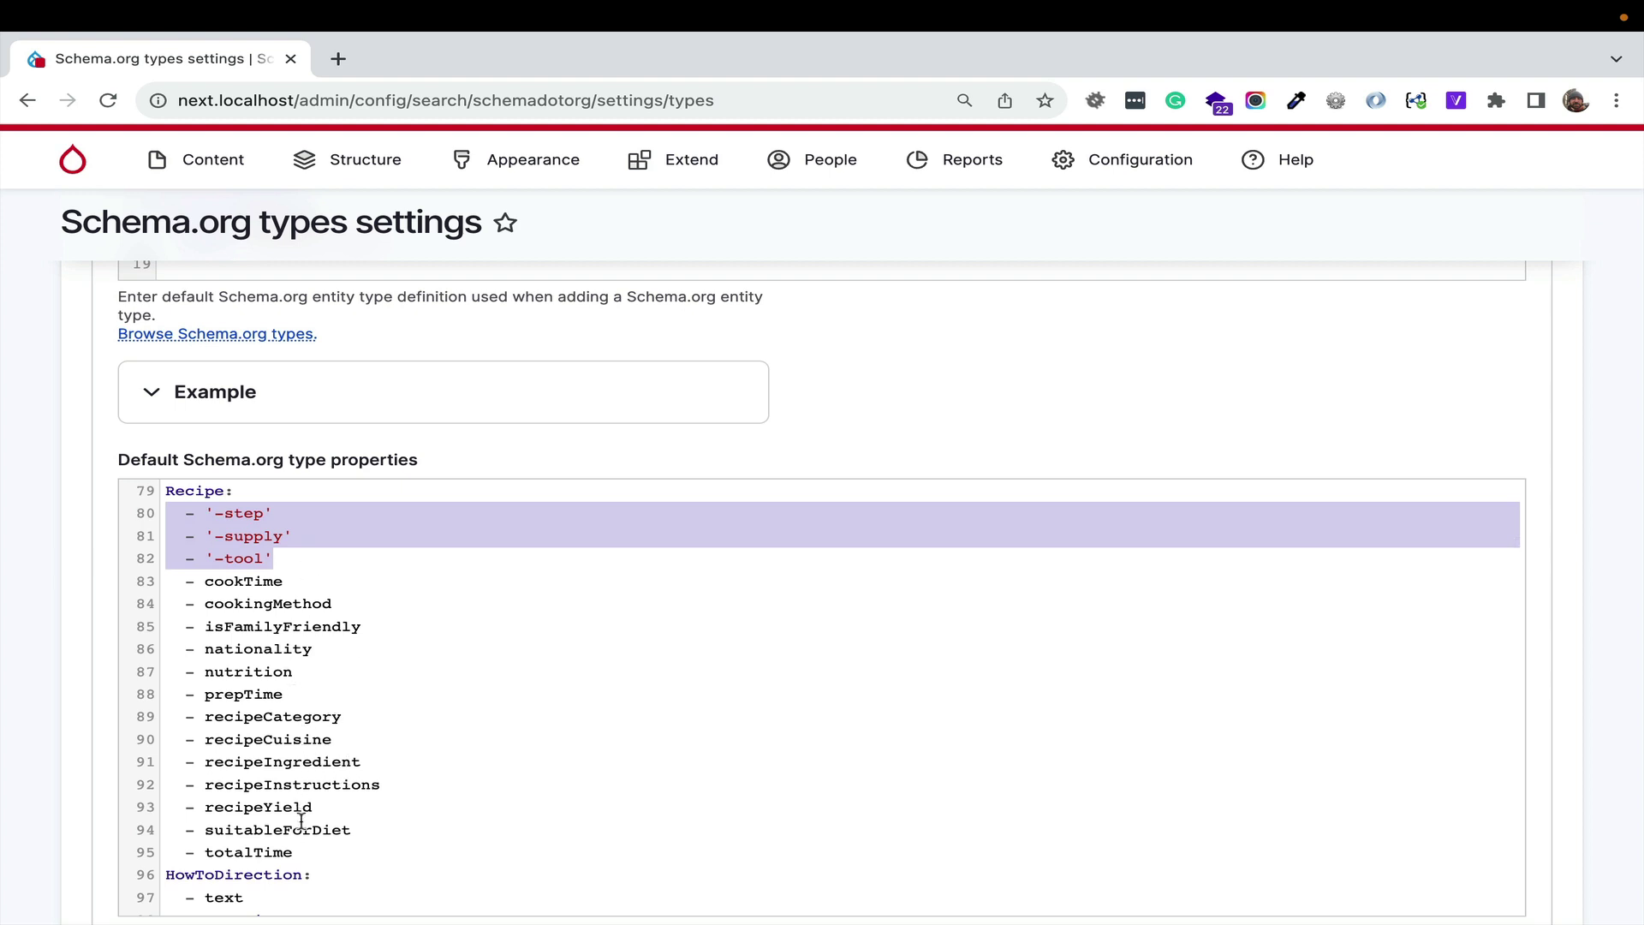
left_click_drag(296, 850, 185, 579)
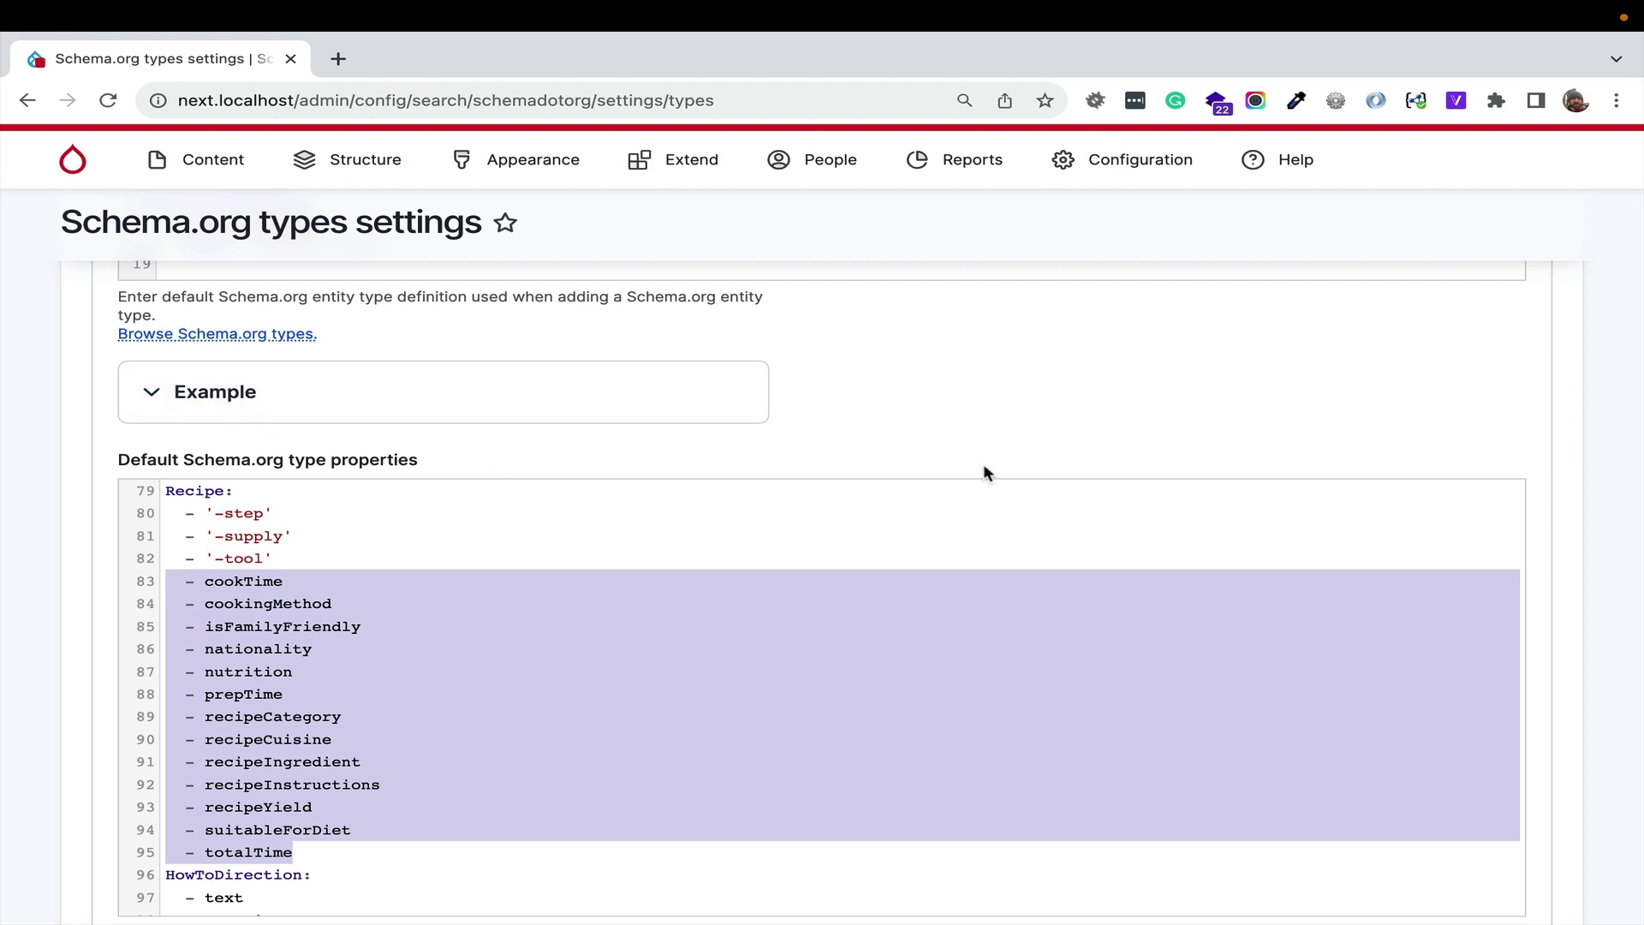
- Collapse Type settings and review the scheduled Schema.org types under Scheduler settings
scroll(983, 464, "up", 5)
scroll(730, 315, "up", 4)
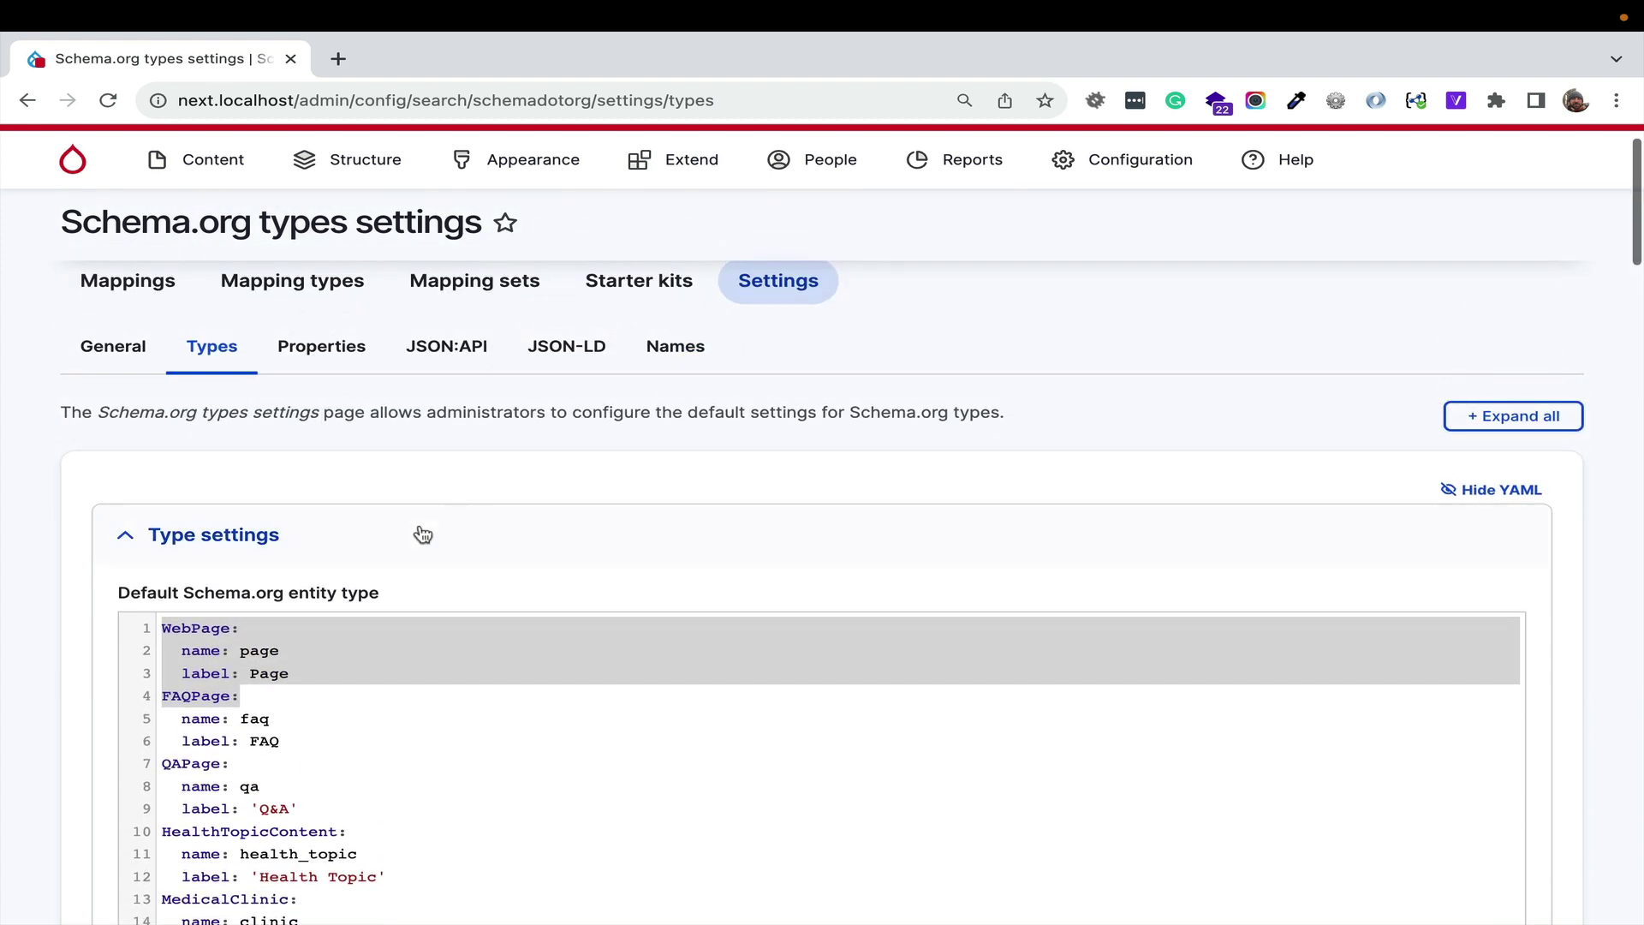
left_click(411, 539)
scroll(412, 542, "down", 4)
scroll(413, 542, "down", 1)
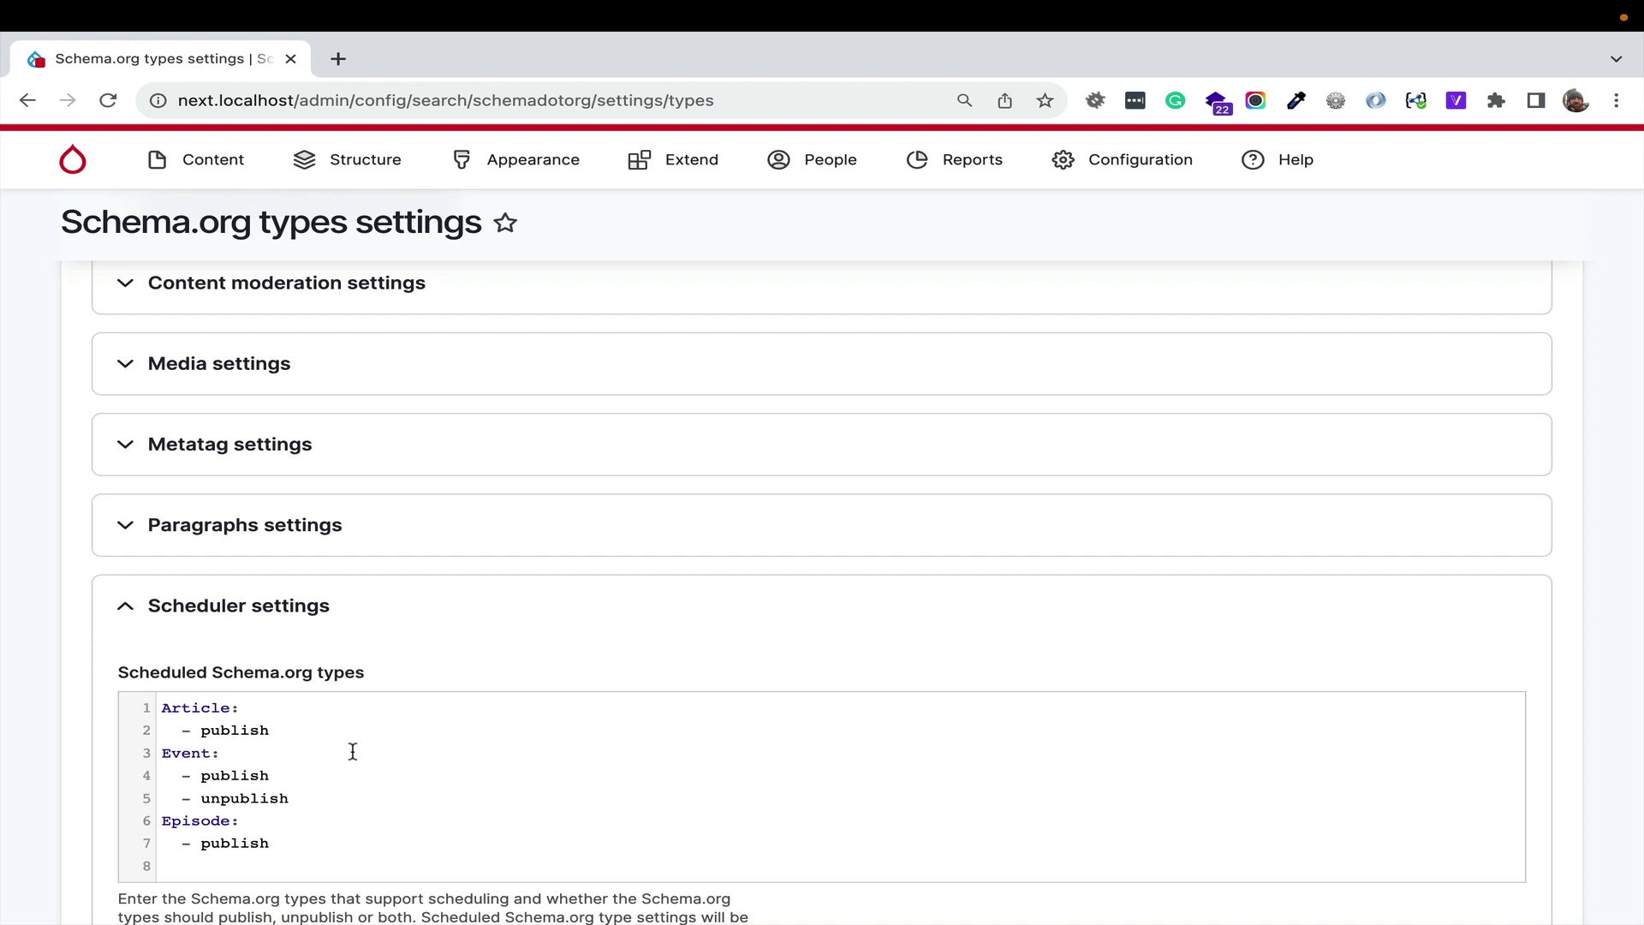
scroll(557, 697, "up", 6)
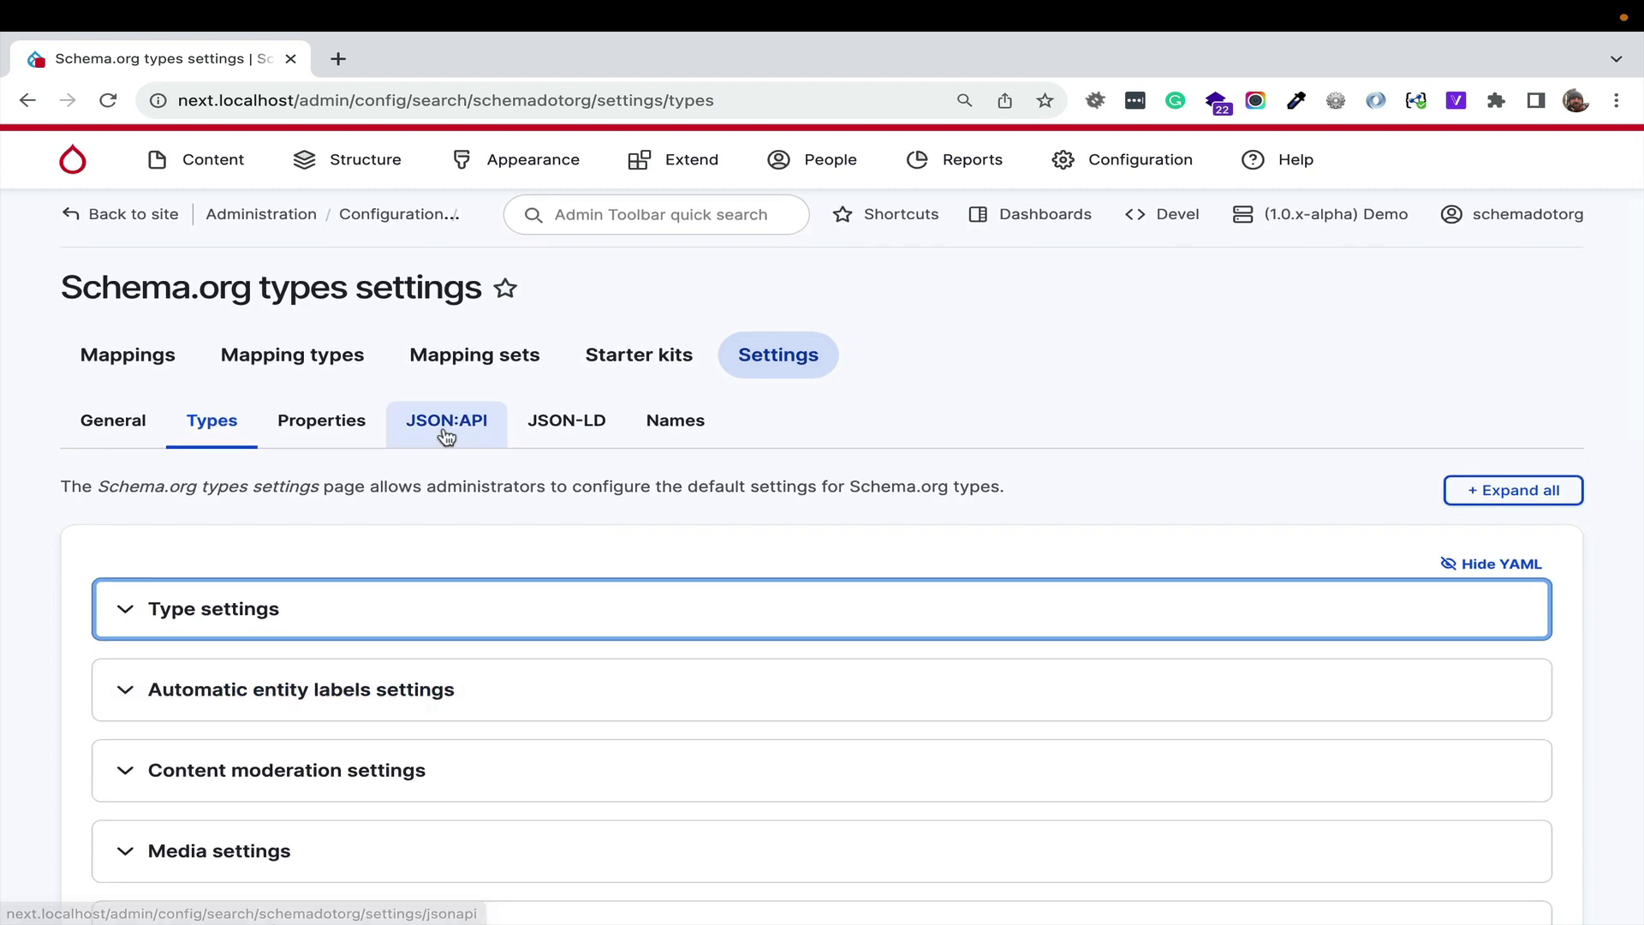
- Open the Schema.org properties settings, expand Property settings and highlight the Person--additionalName definition among the default property fields
left_click(343, 423)
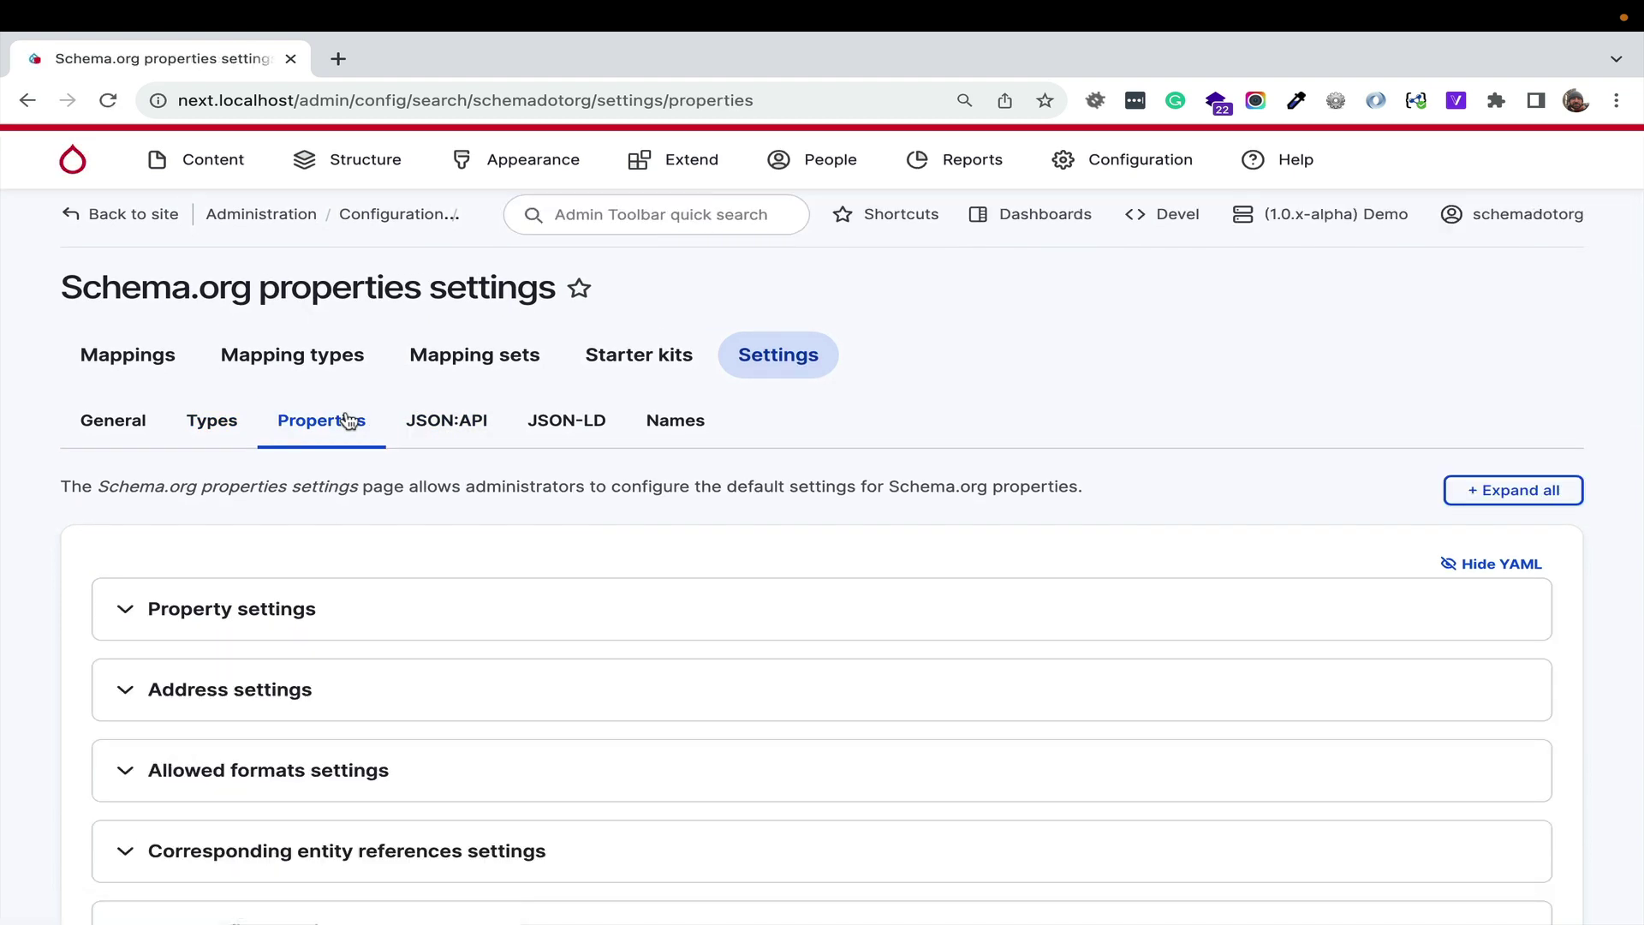
left_click(448, 610)
scroll(447, 610, "down", 2)
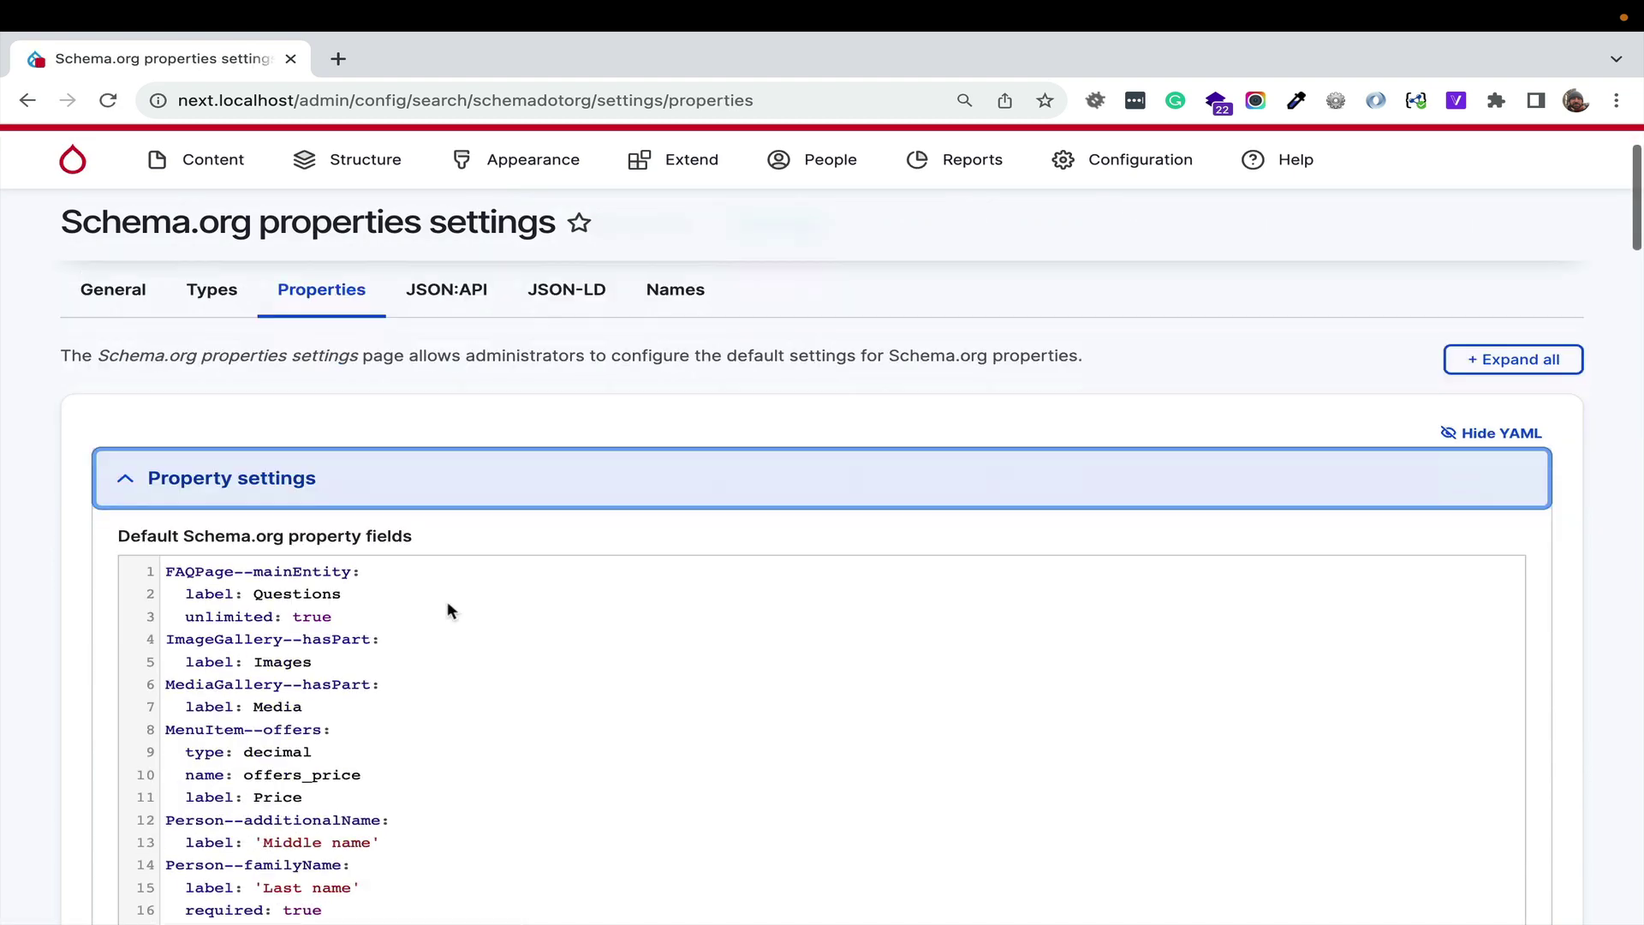
scroll(403, 682, "down", 2)
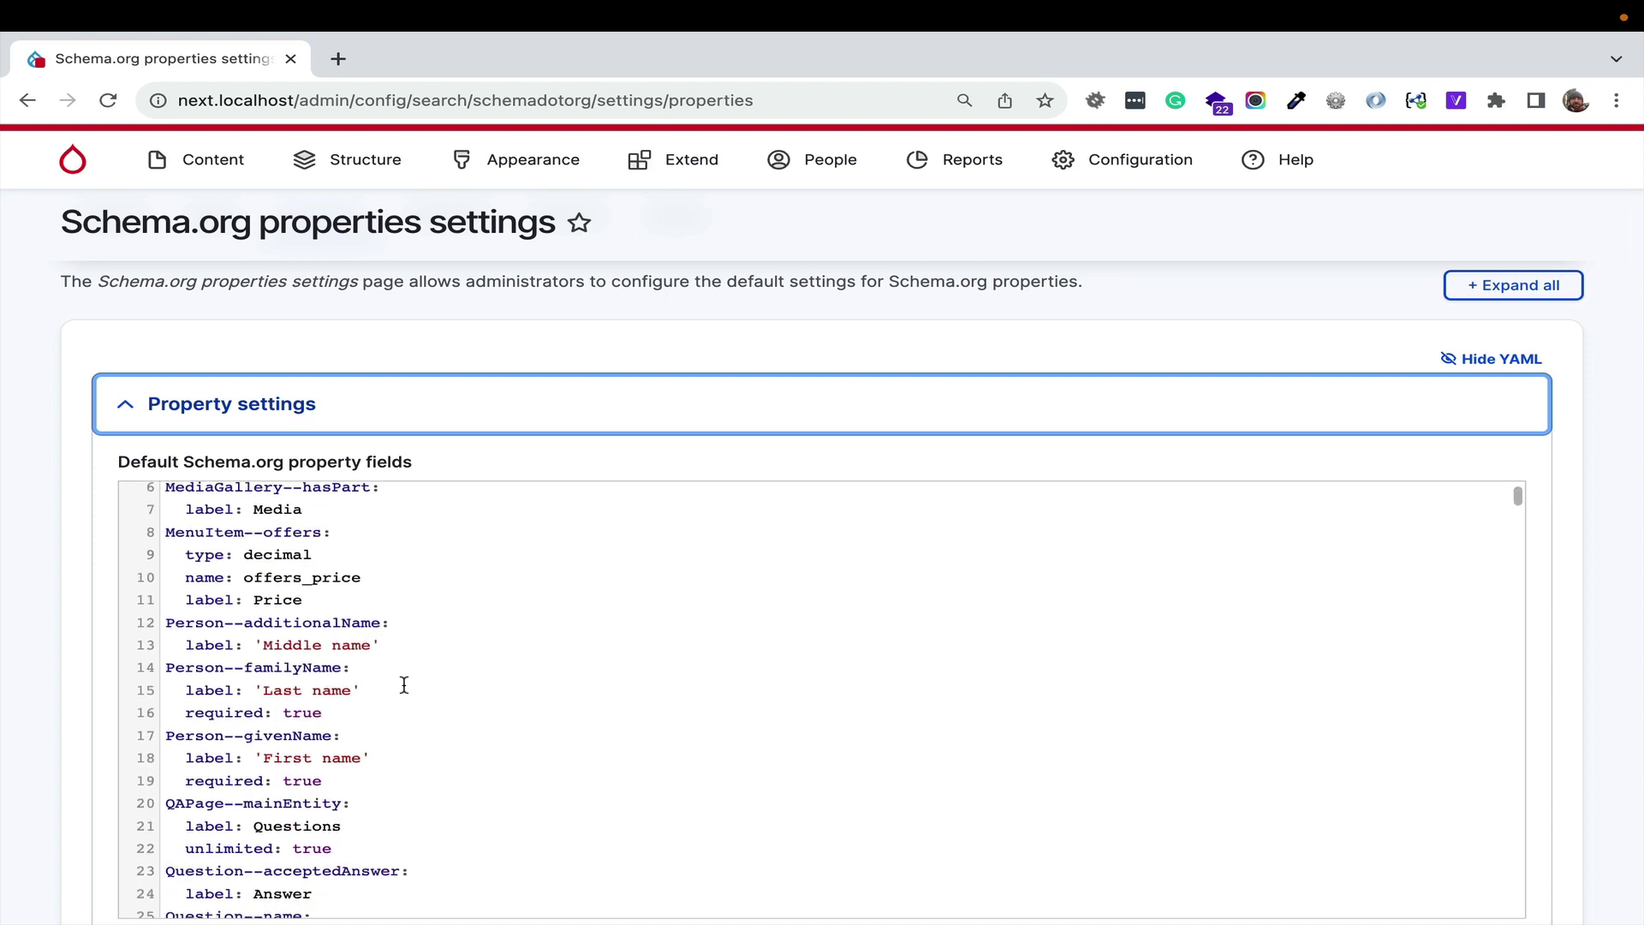
left_click_drag(408, 667, 144, 625)
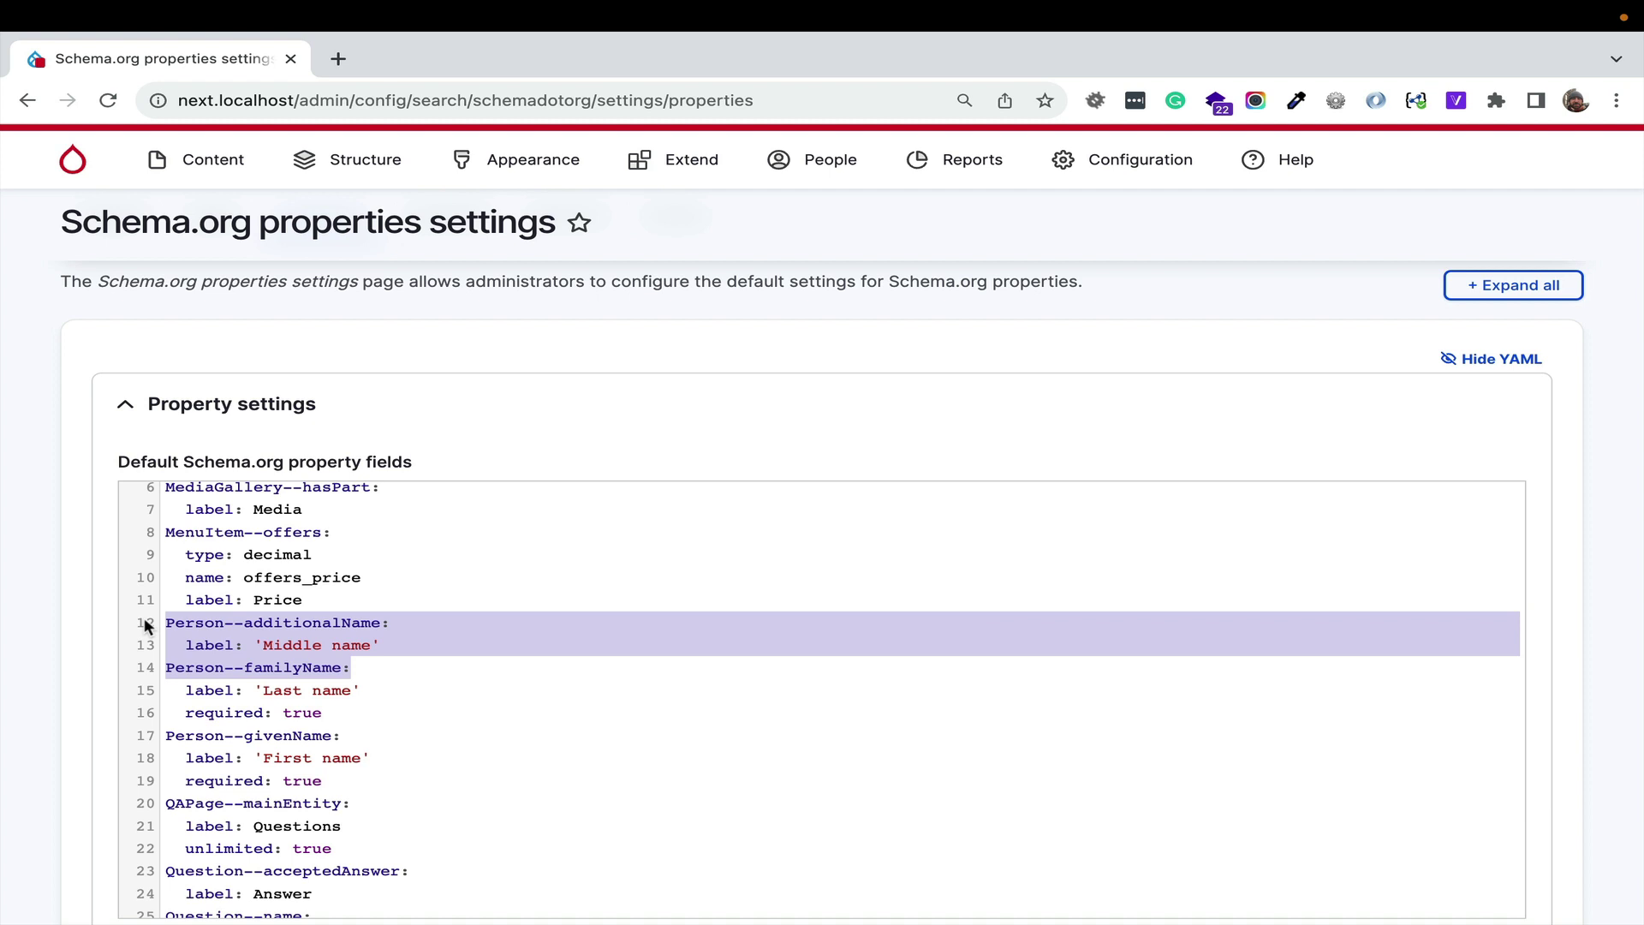
- Find alternateName in the default property fields and highlight its 'unlimited: true' line and its 'Alternate names' label
scroll(343, 786, "down", 10)
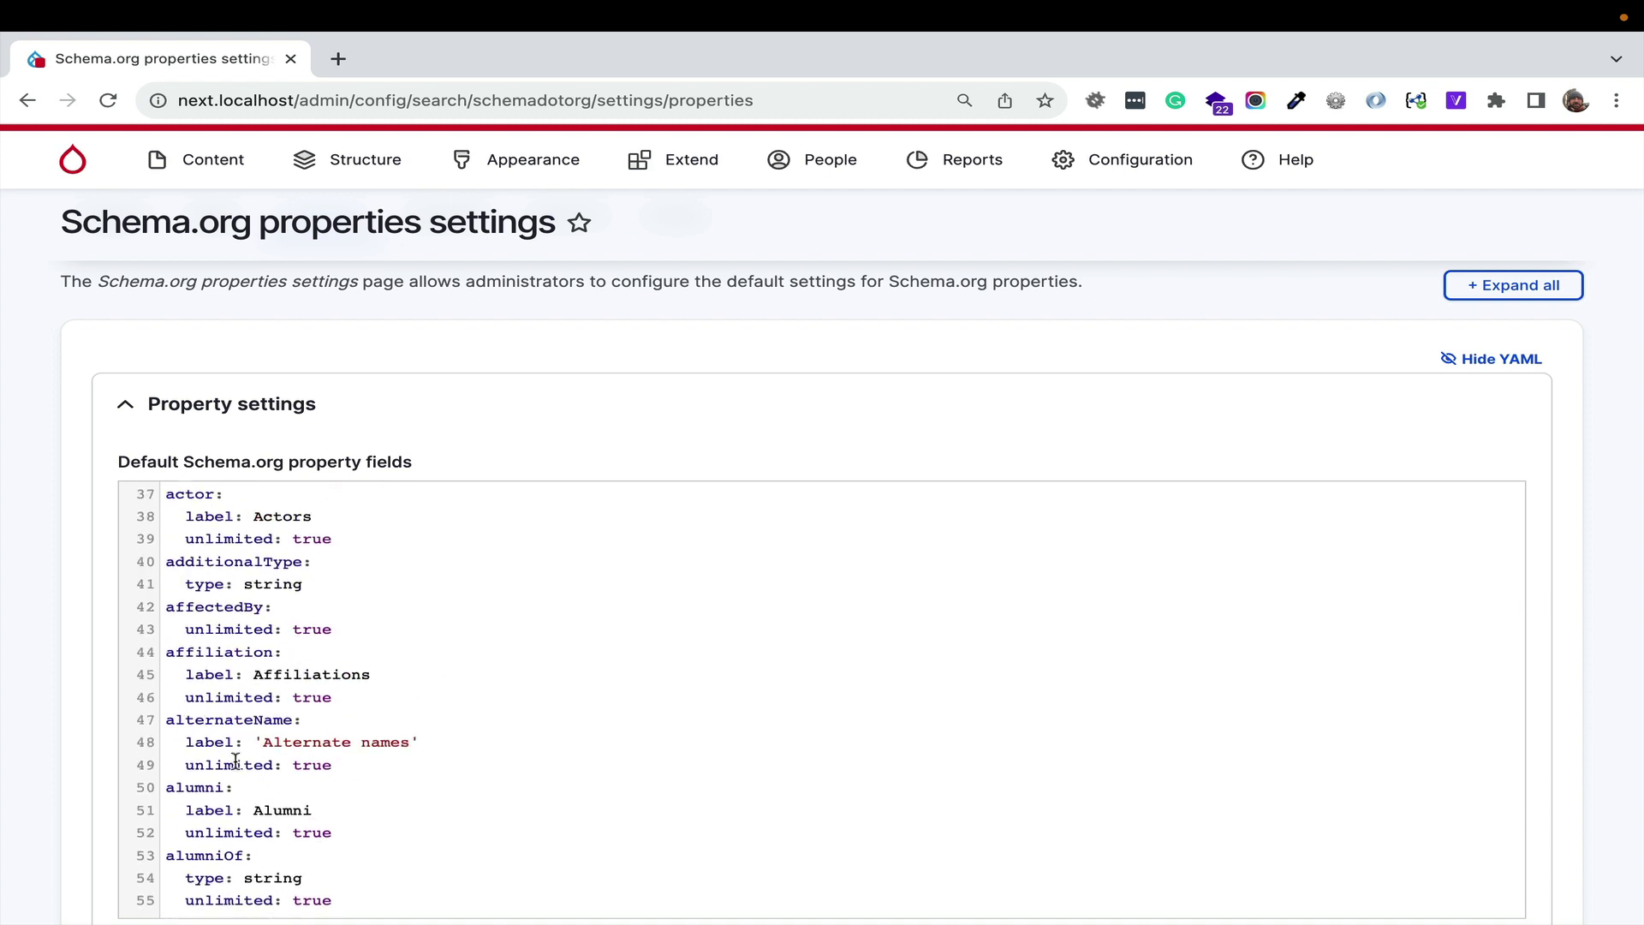
left_click_drag(342, 764, 170, 760)
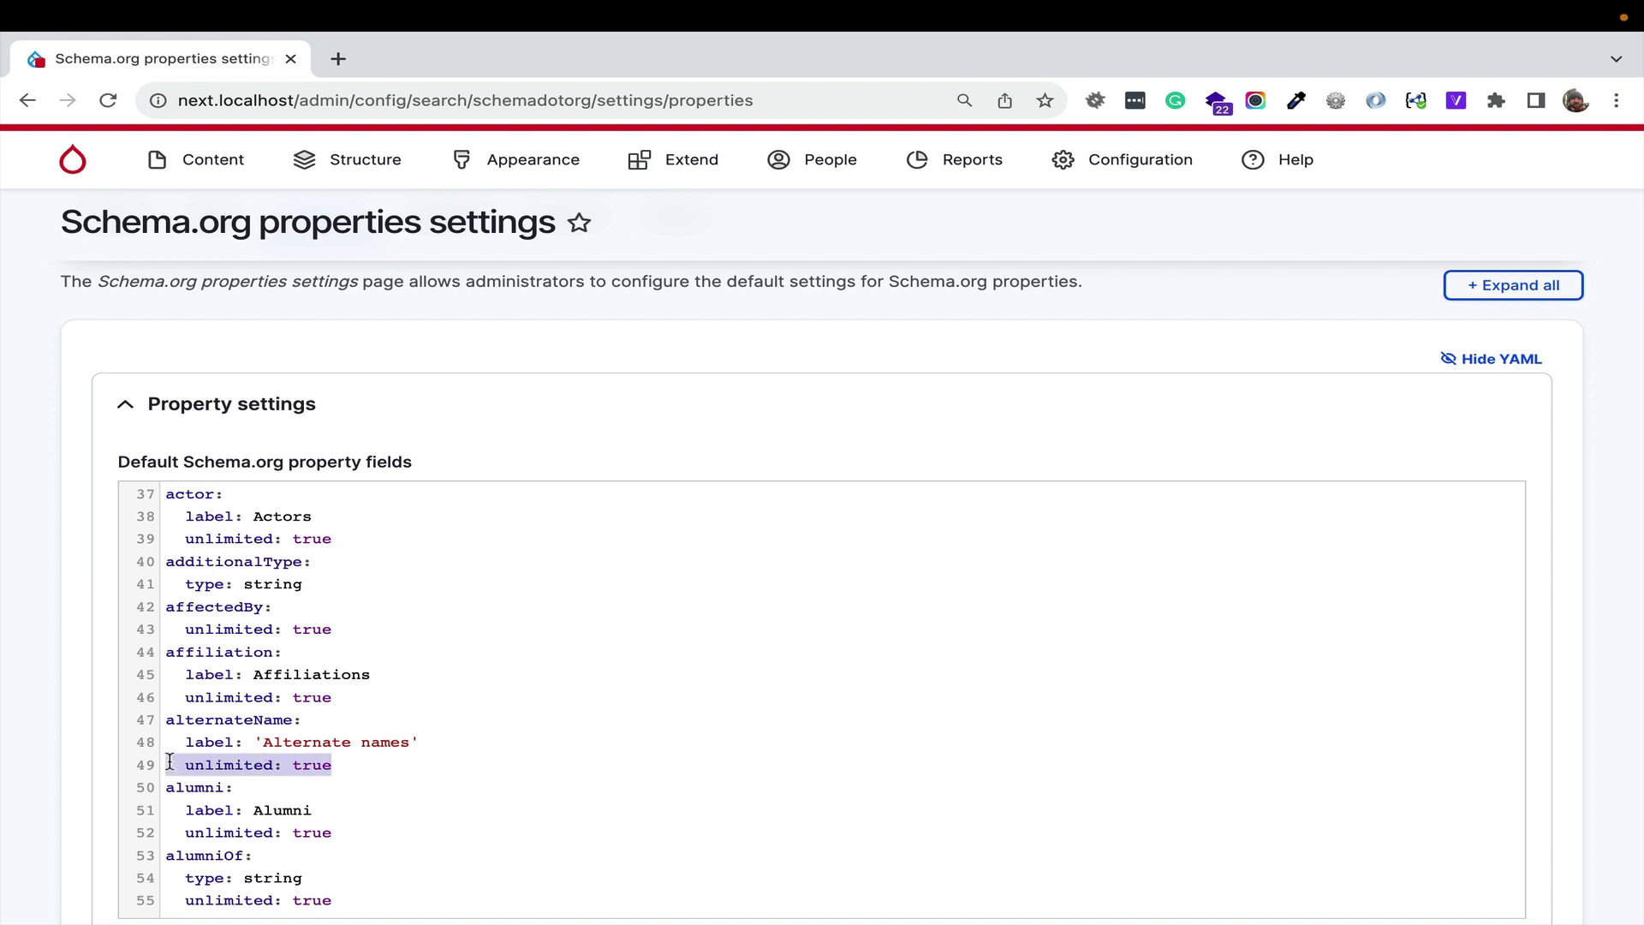
left_click_drag(441, 741, 135, 742)
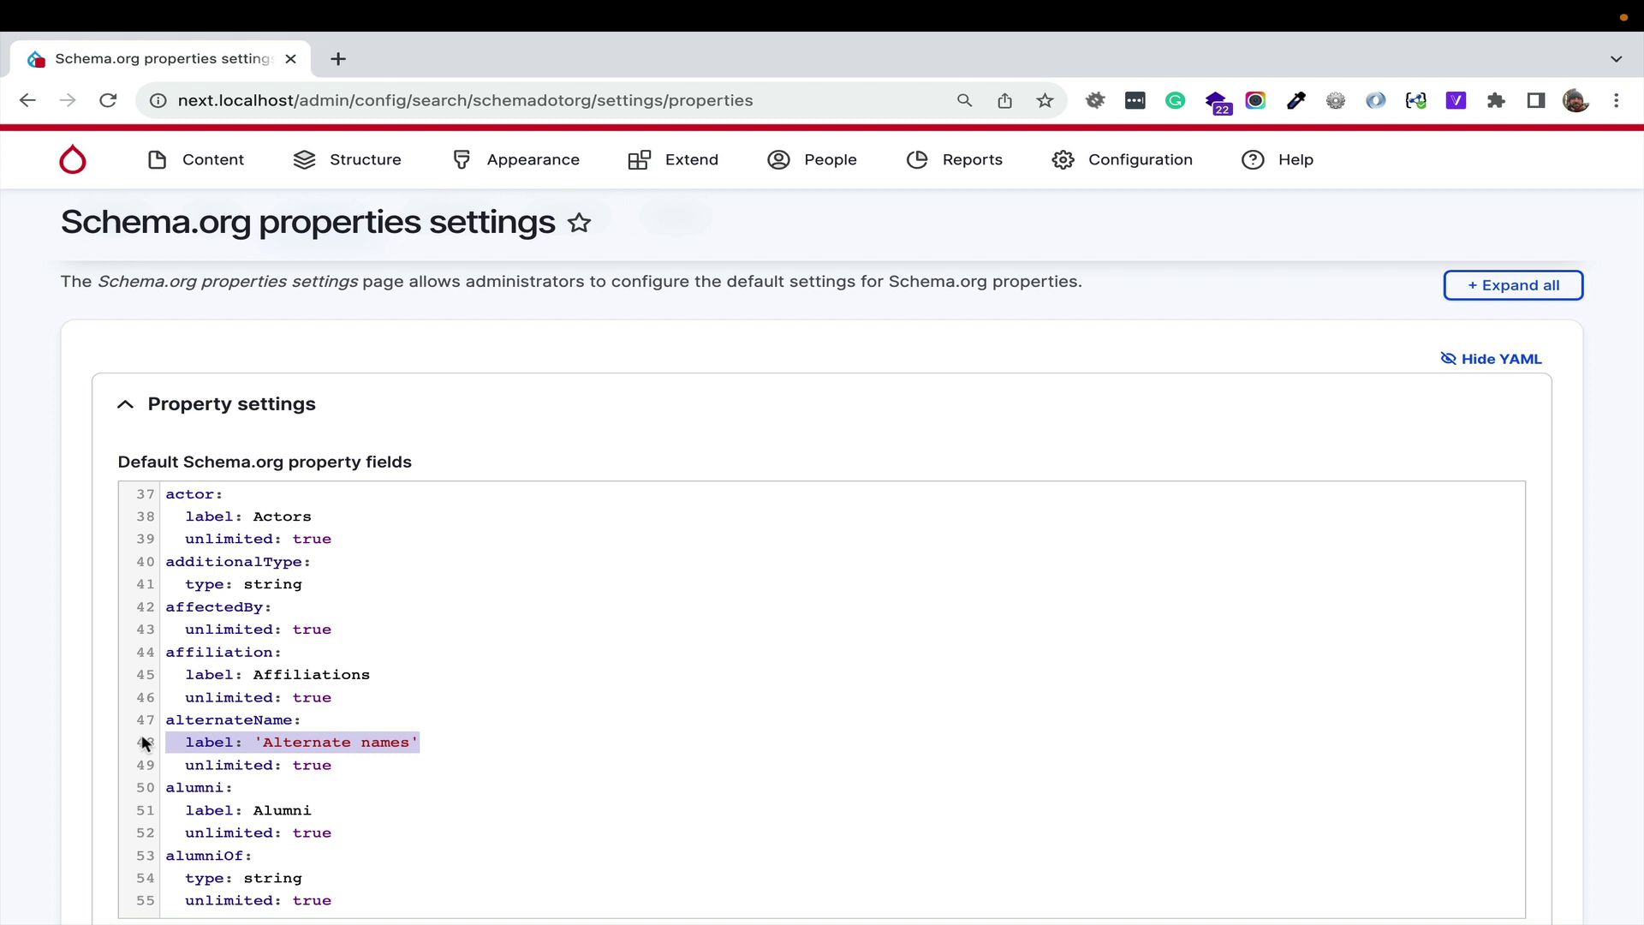
scroll(434, 730, "up", 10)
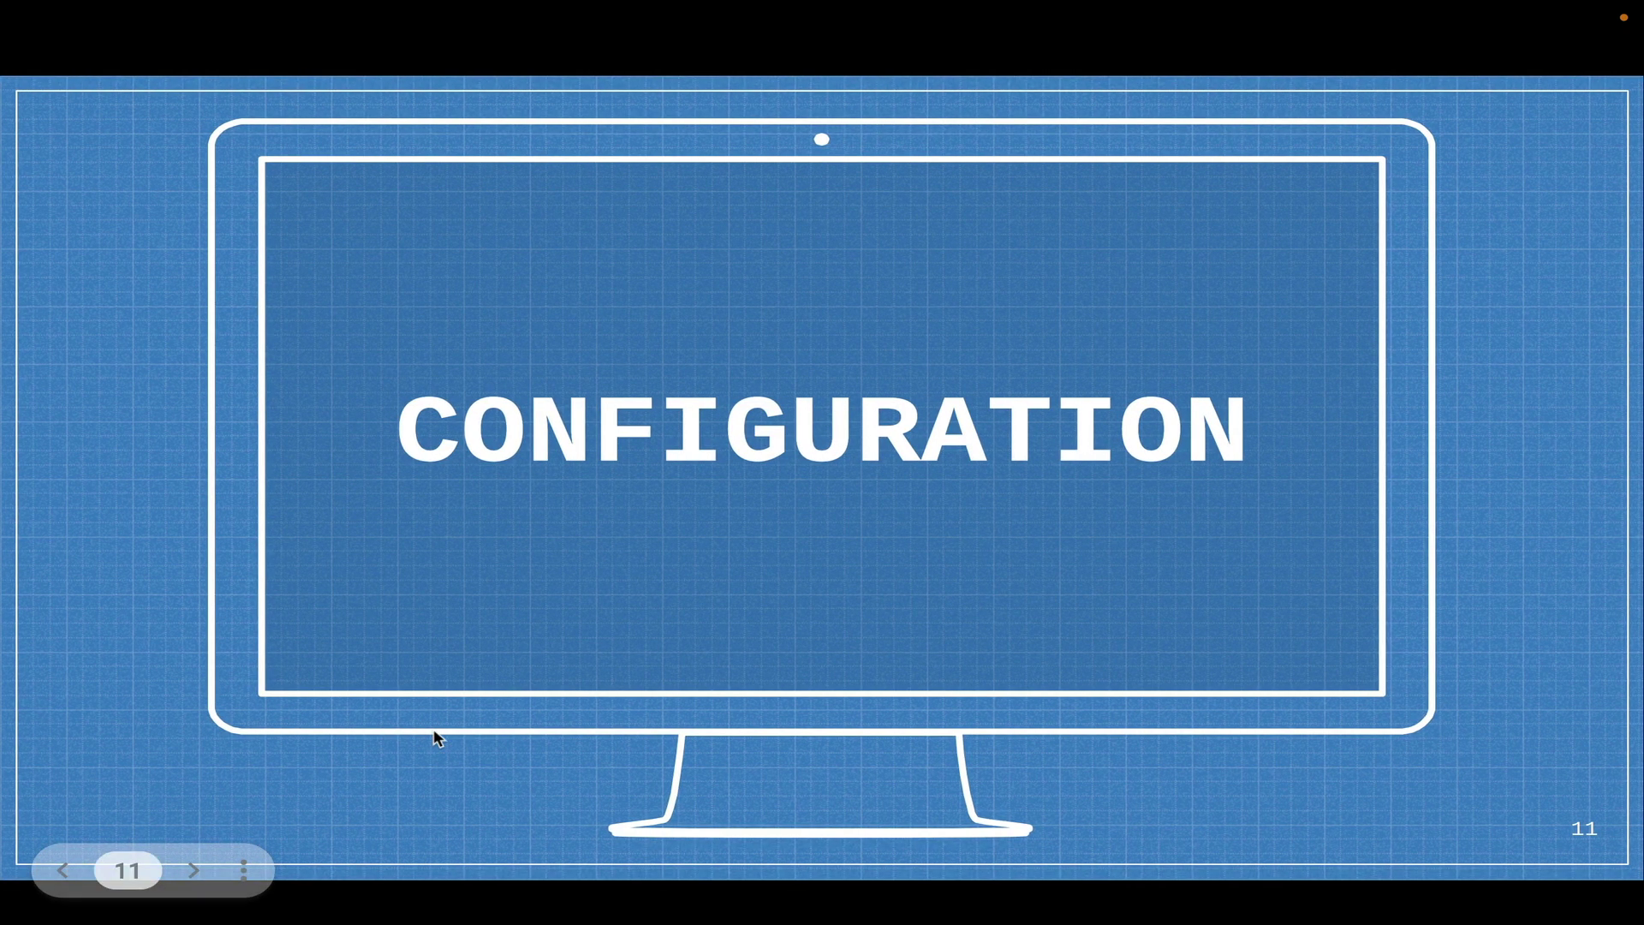
key("Right")
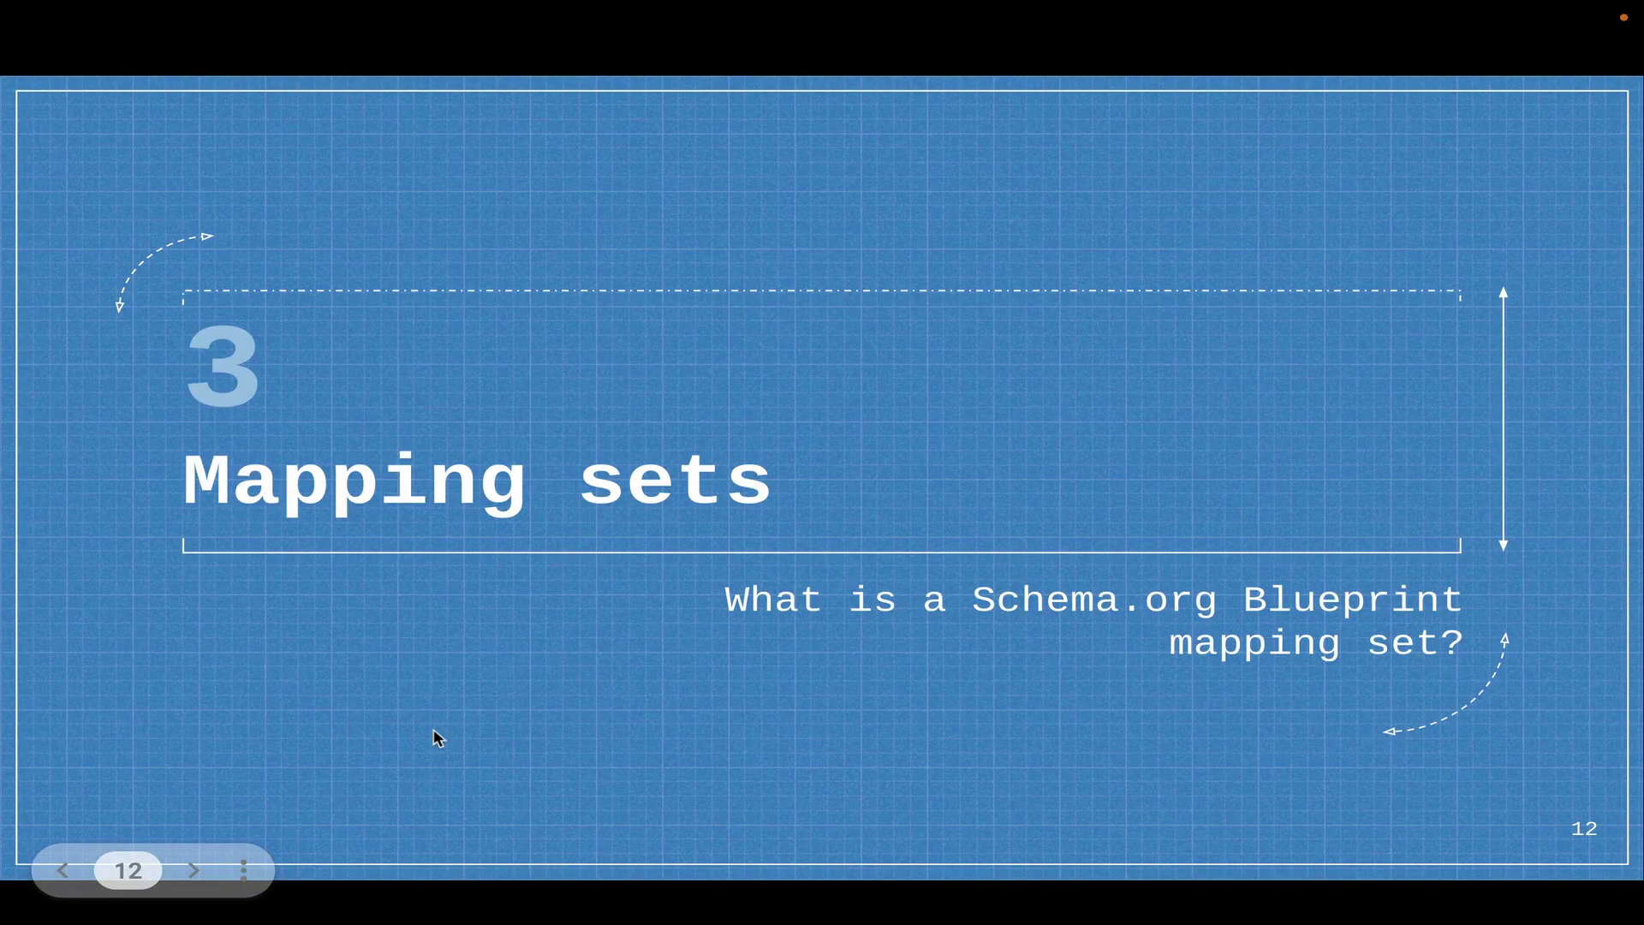
key("Right")
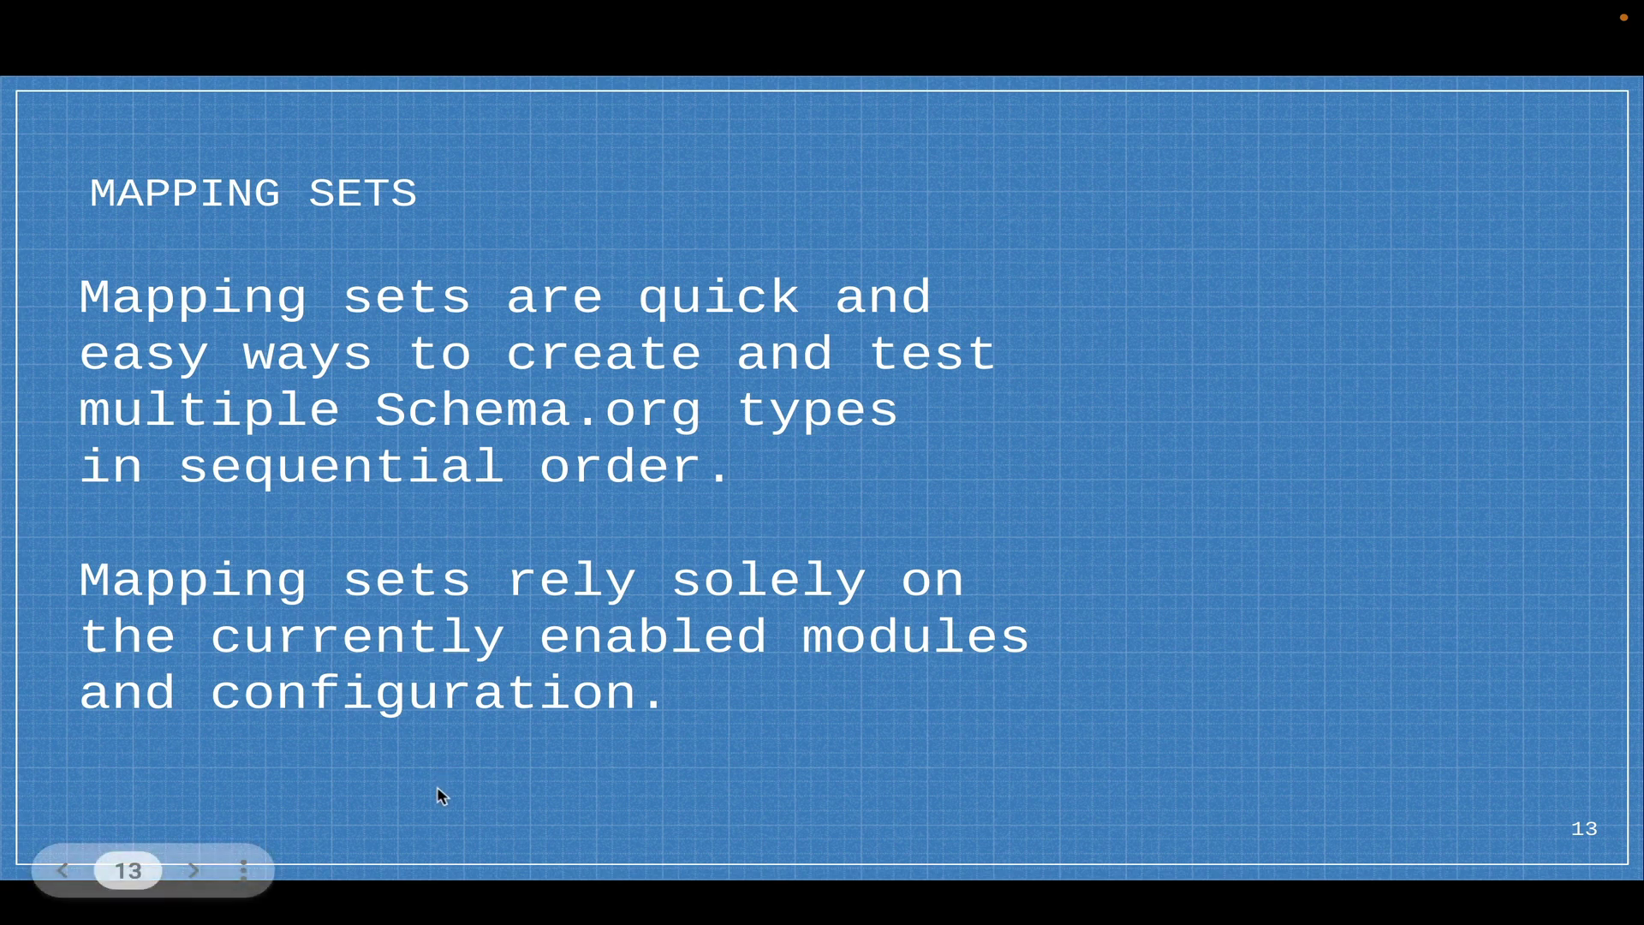
- Switch from the slides back to the Drupal site, open the Schema.org mapping sets and highlight the types in the Common set
key("ctrl+Left")
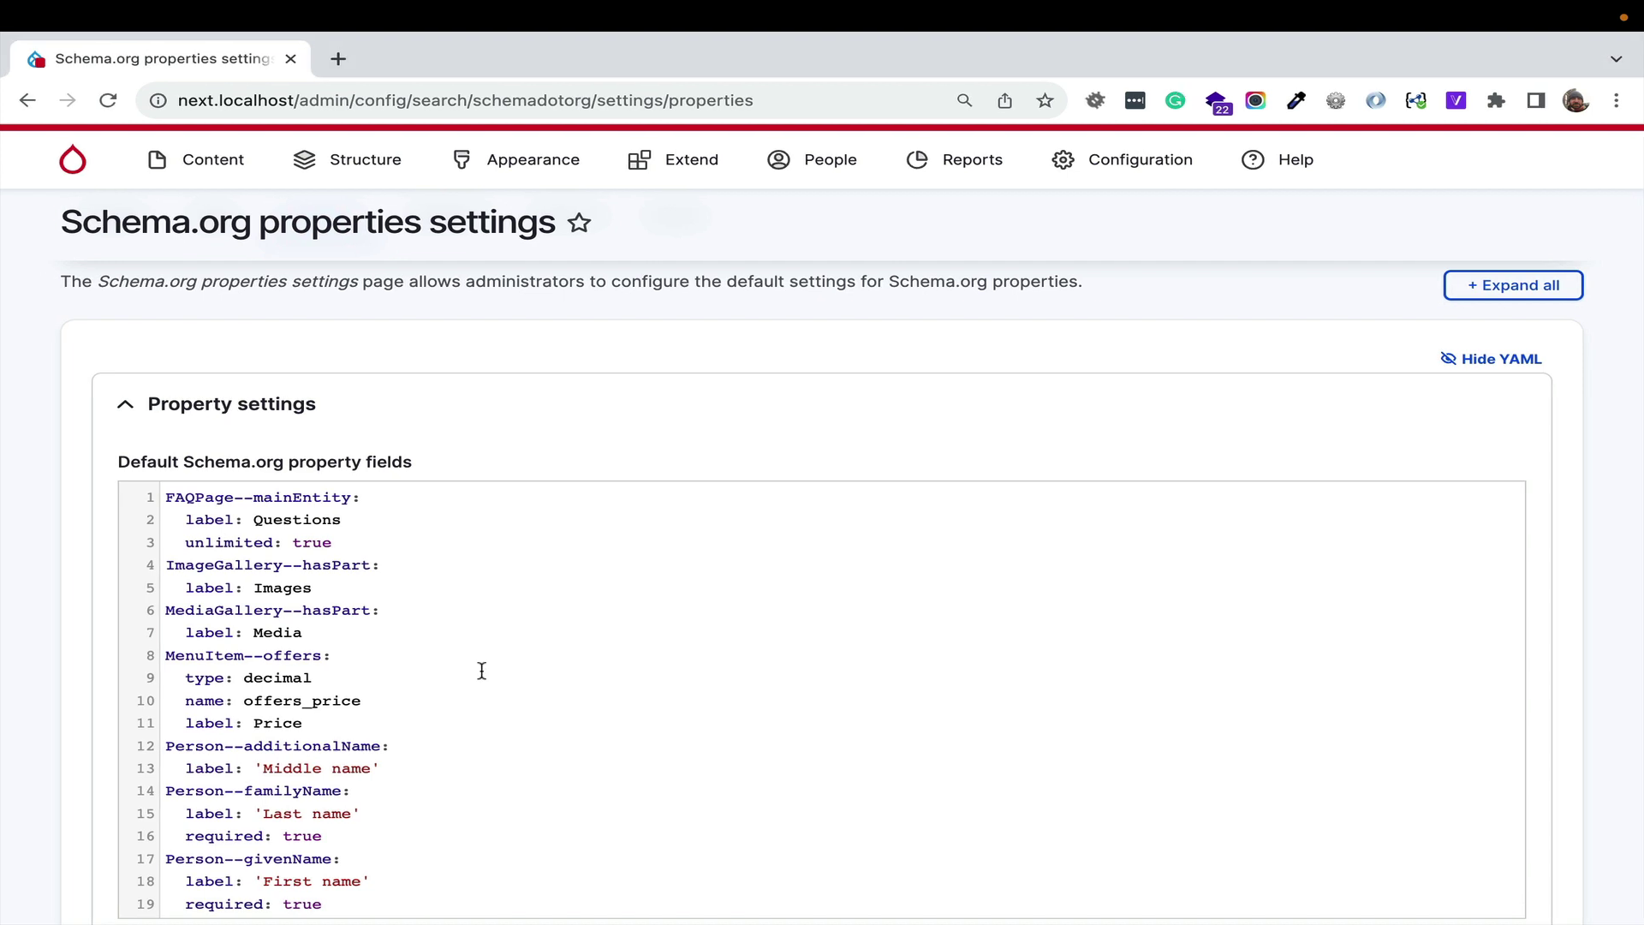
scroll(481, 671, "up", 3)
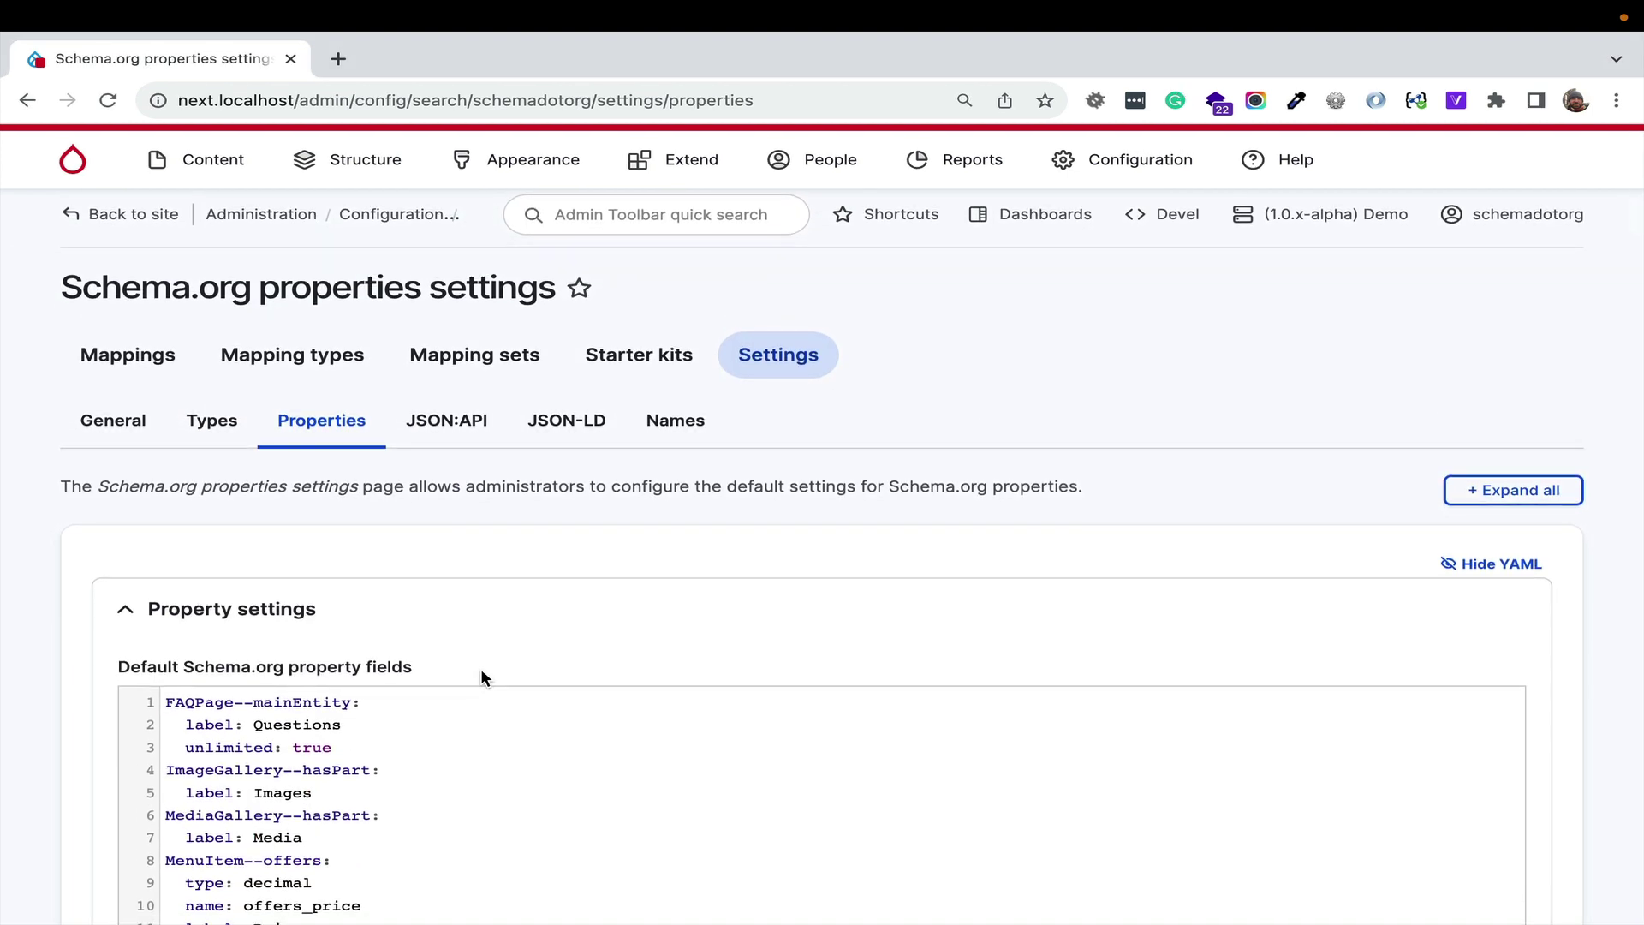
left_click(493, 365)
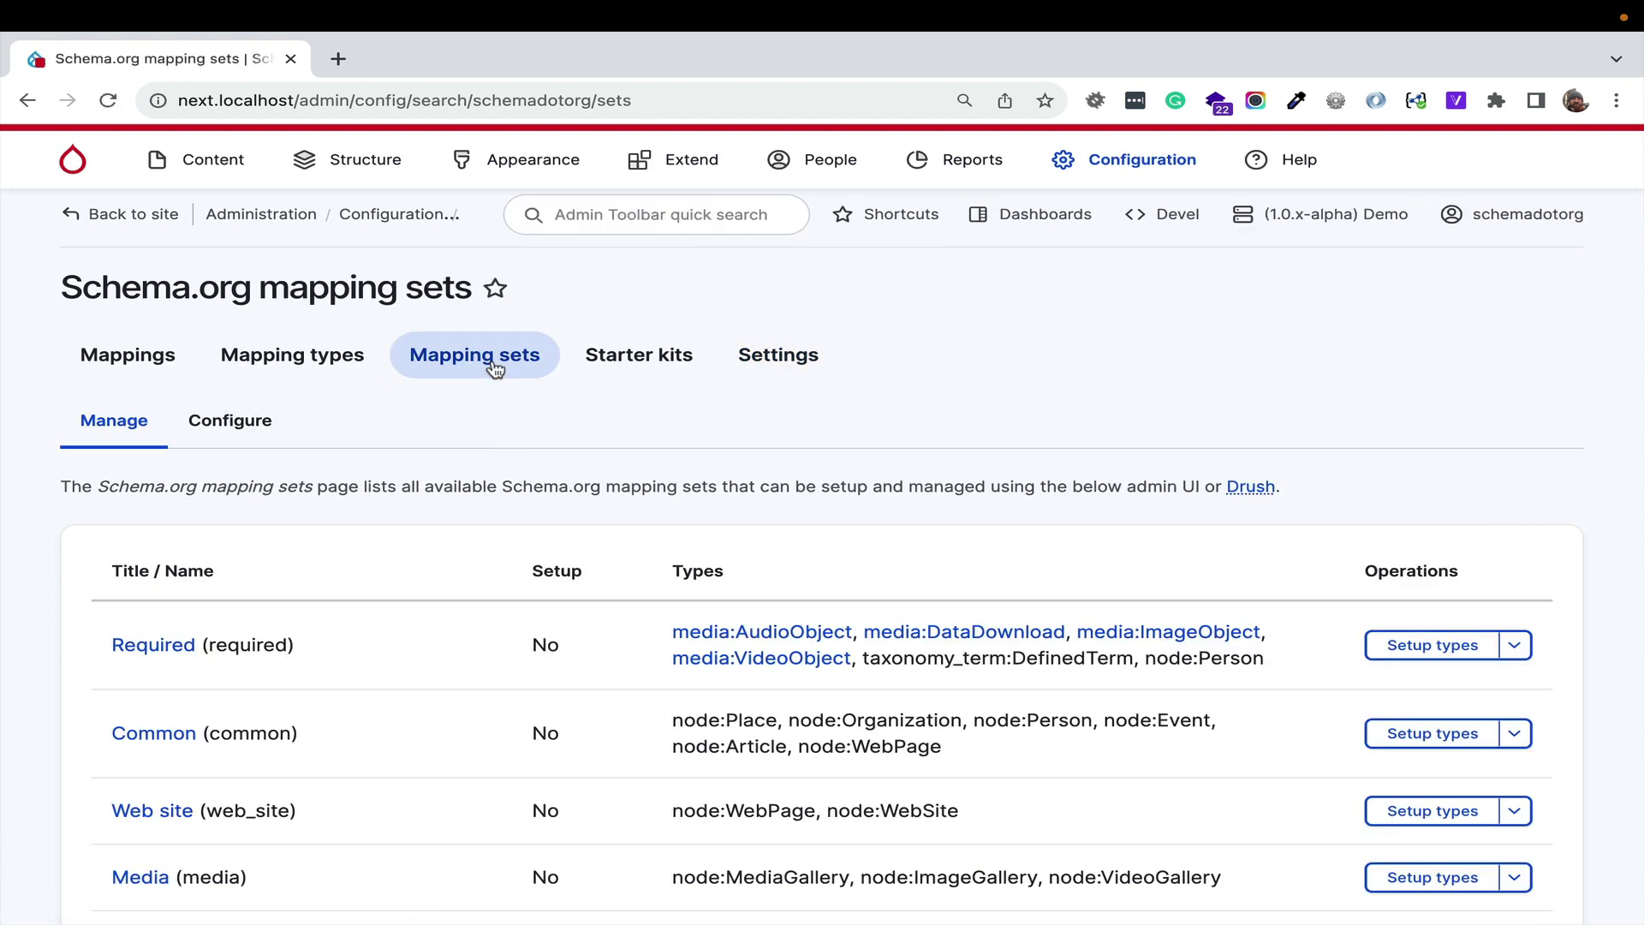
scroll(493, 365, "down", 3)
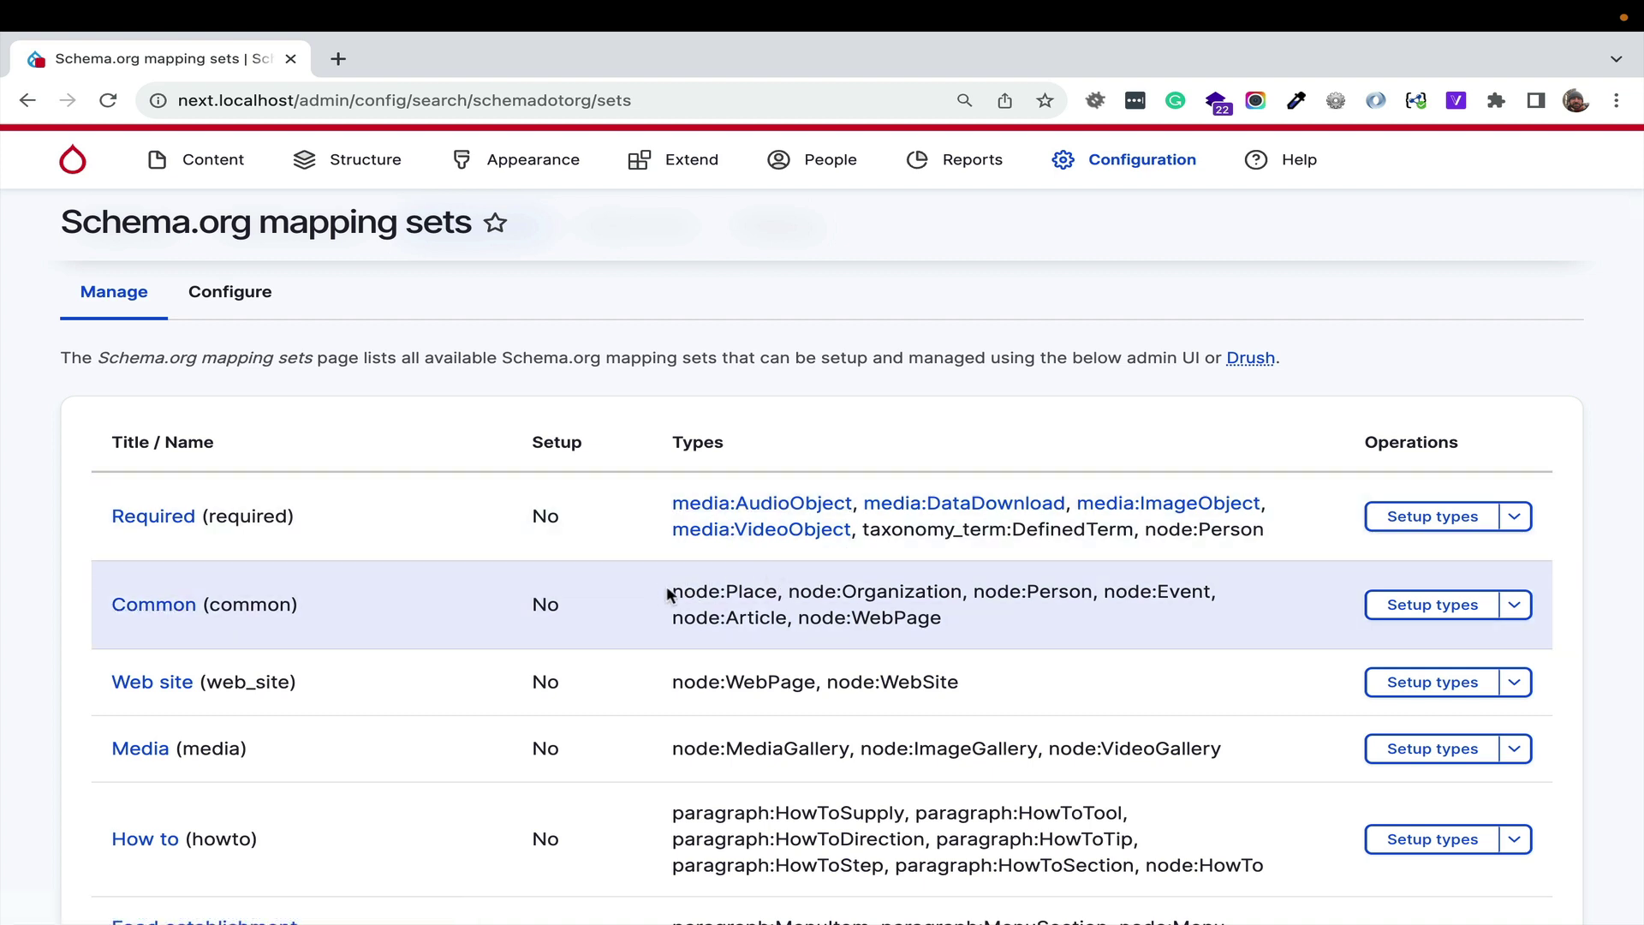
left_click_drag(667, 586, 953, 639)
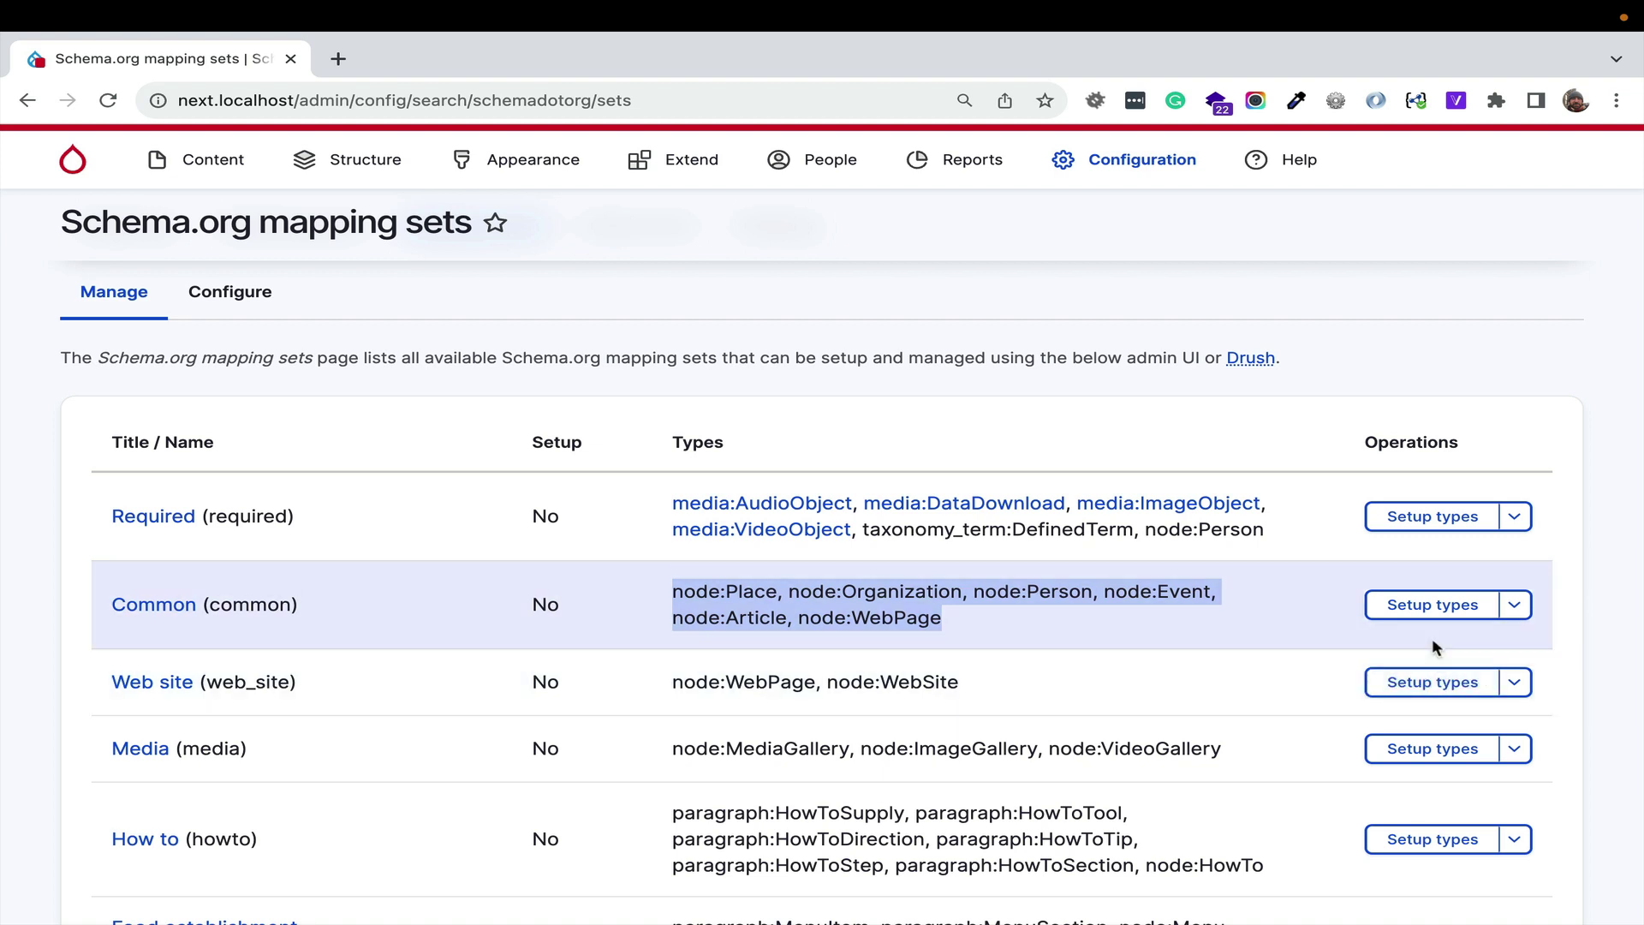
- Set up the types of the Common mapping set, reviewing the field definitions for Place before confirming
left_click(1444, 618)
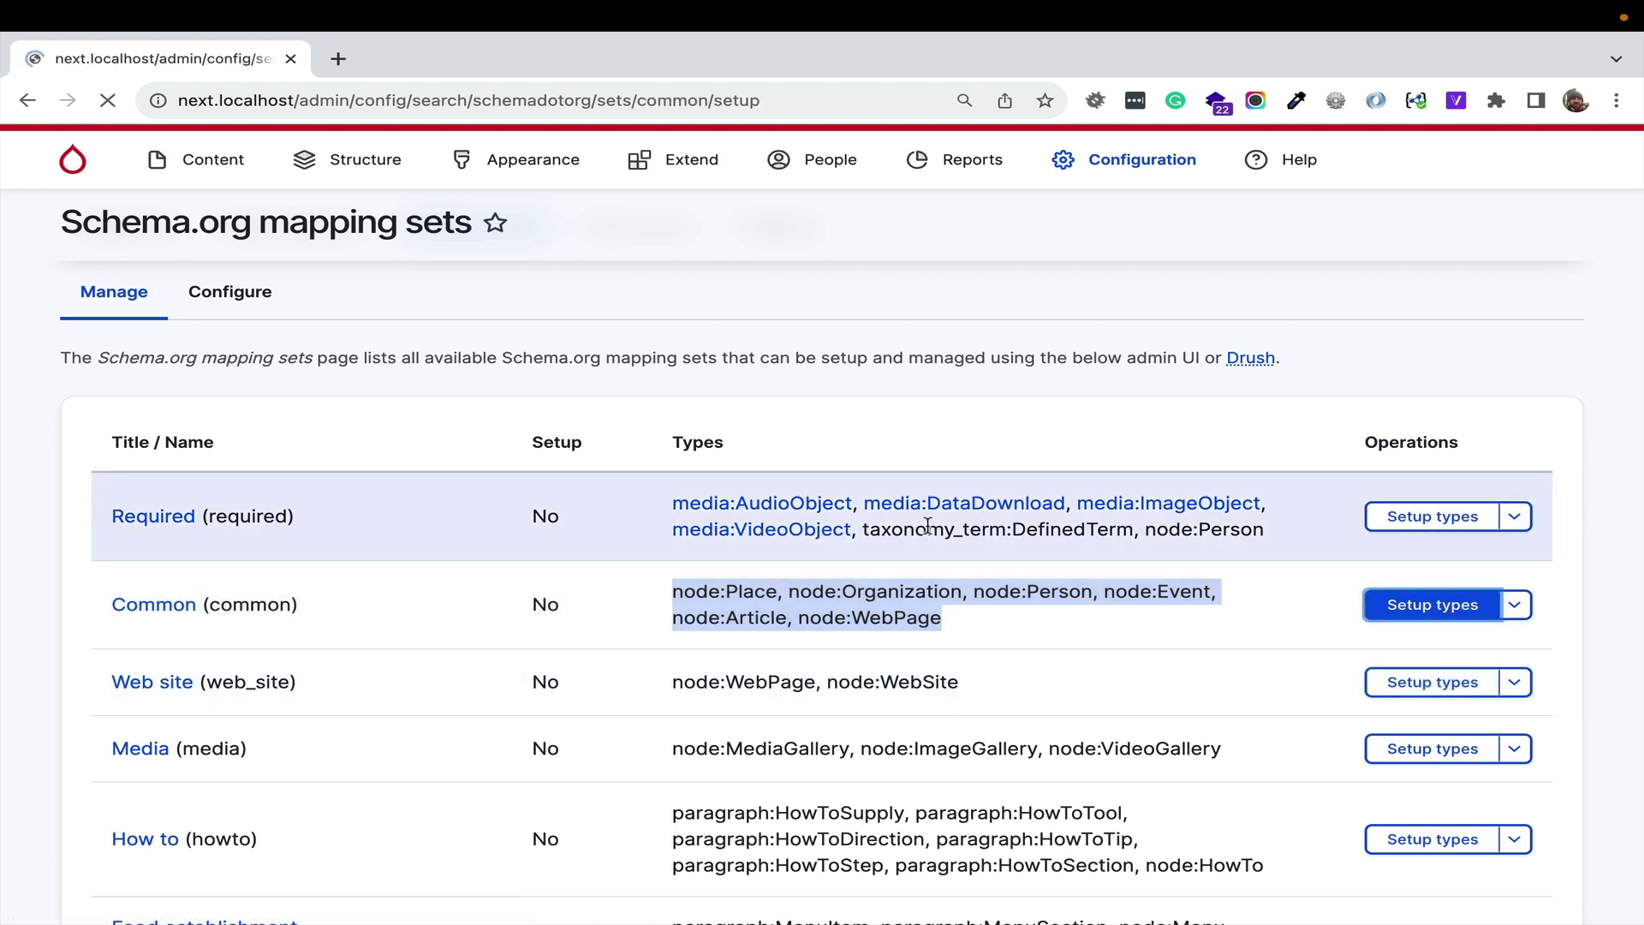
left_click(439, 477)
scroll(438, 480, "down", 5)
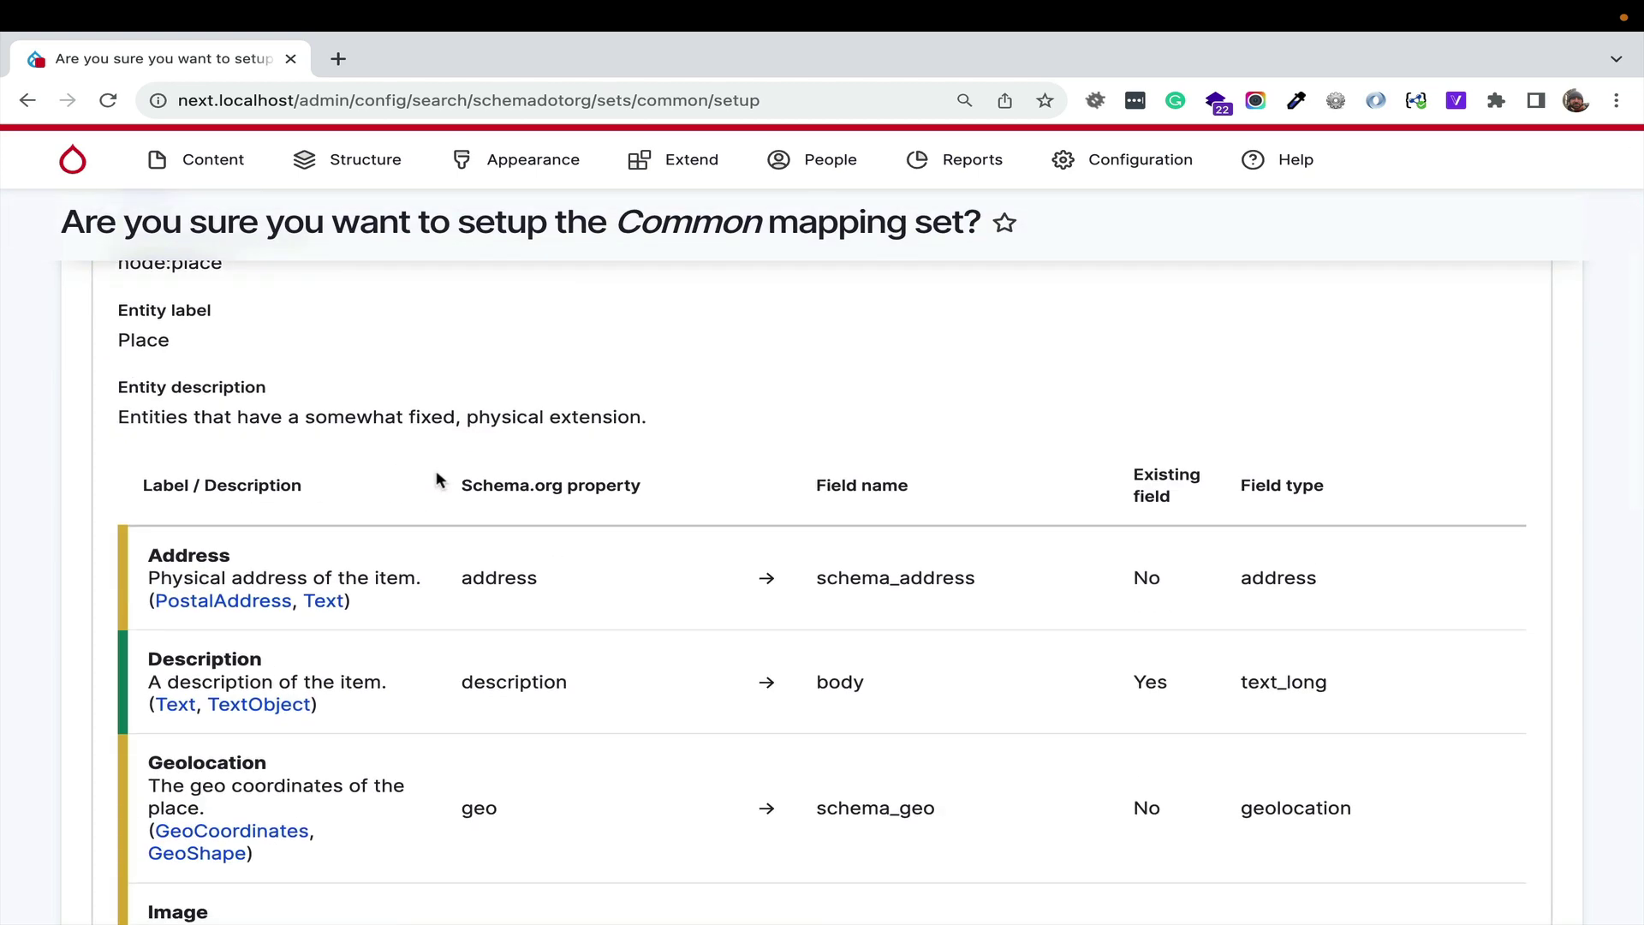
scroll(437, 480, "down", 7)
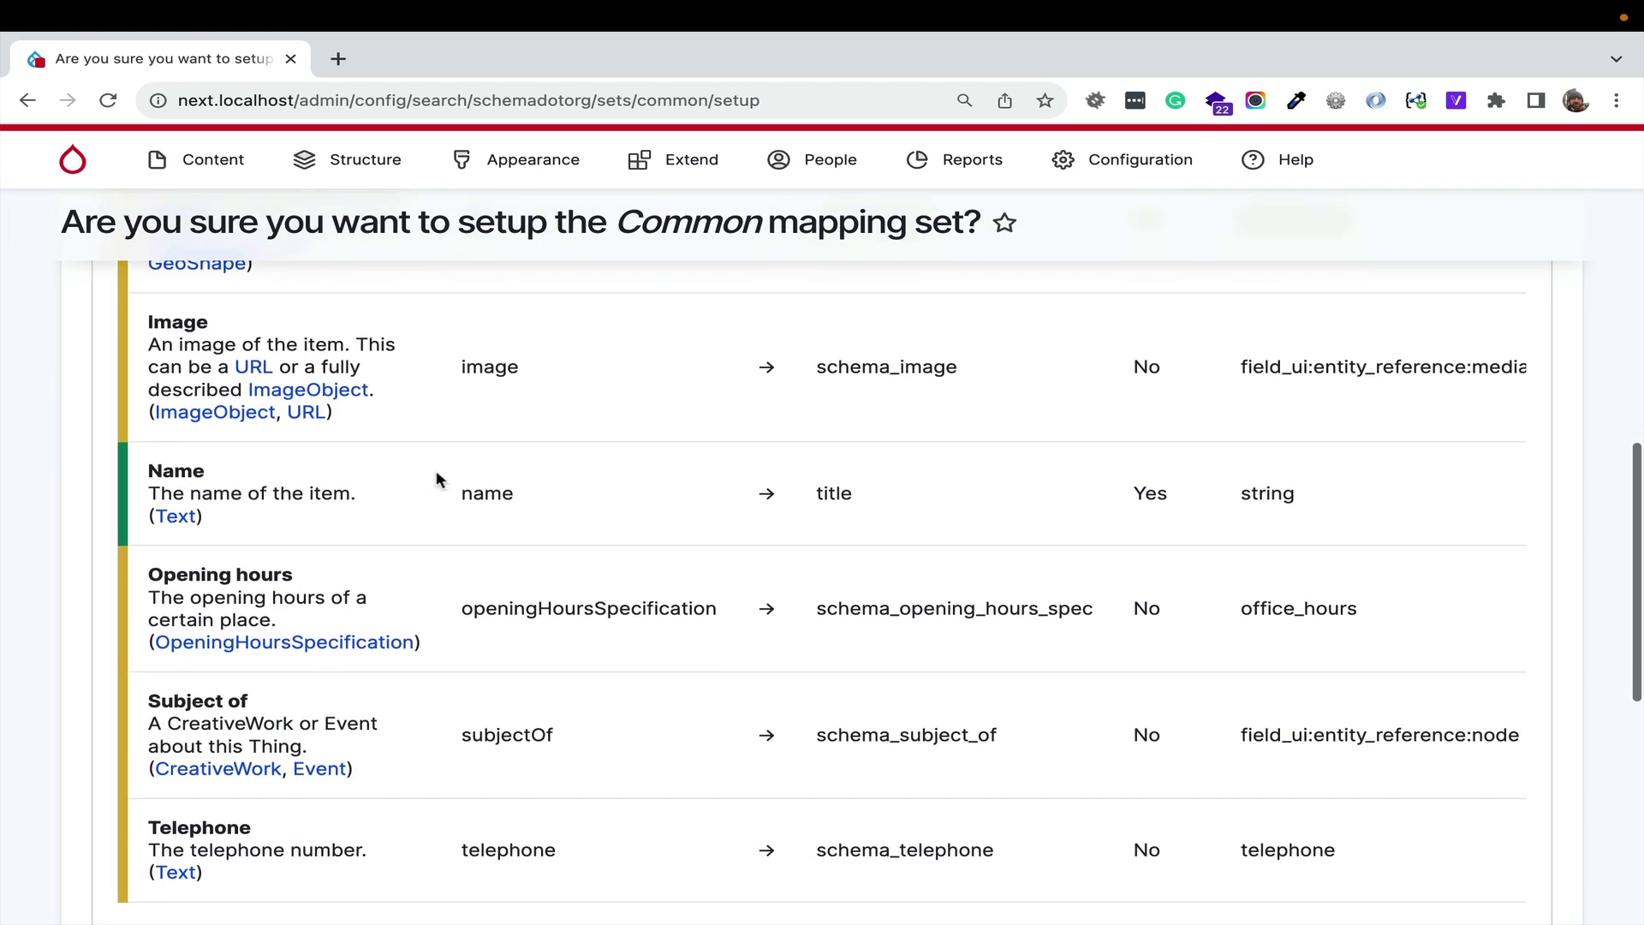
scroll(435, 470, "down", 2)
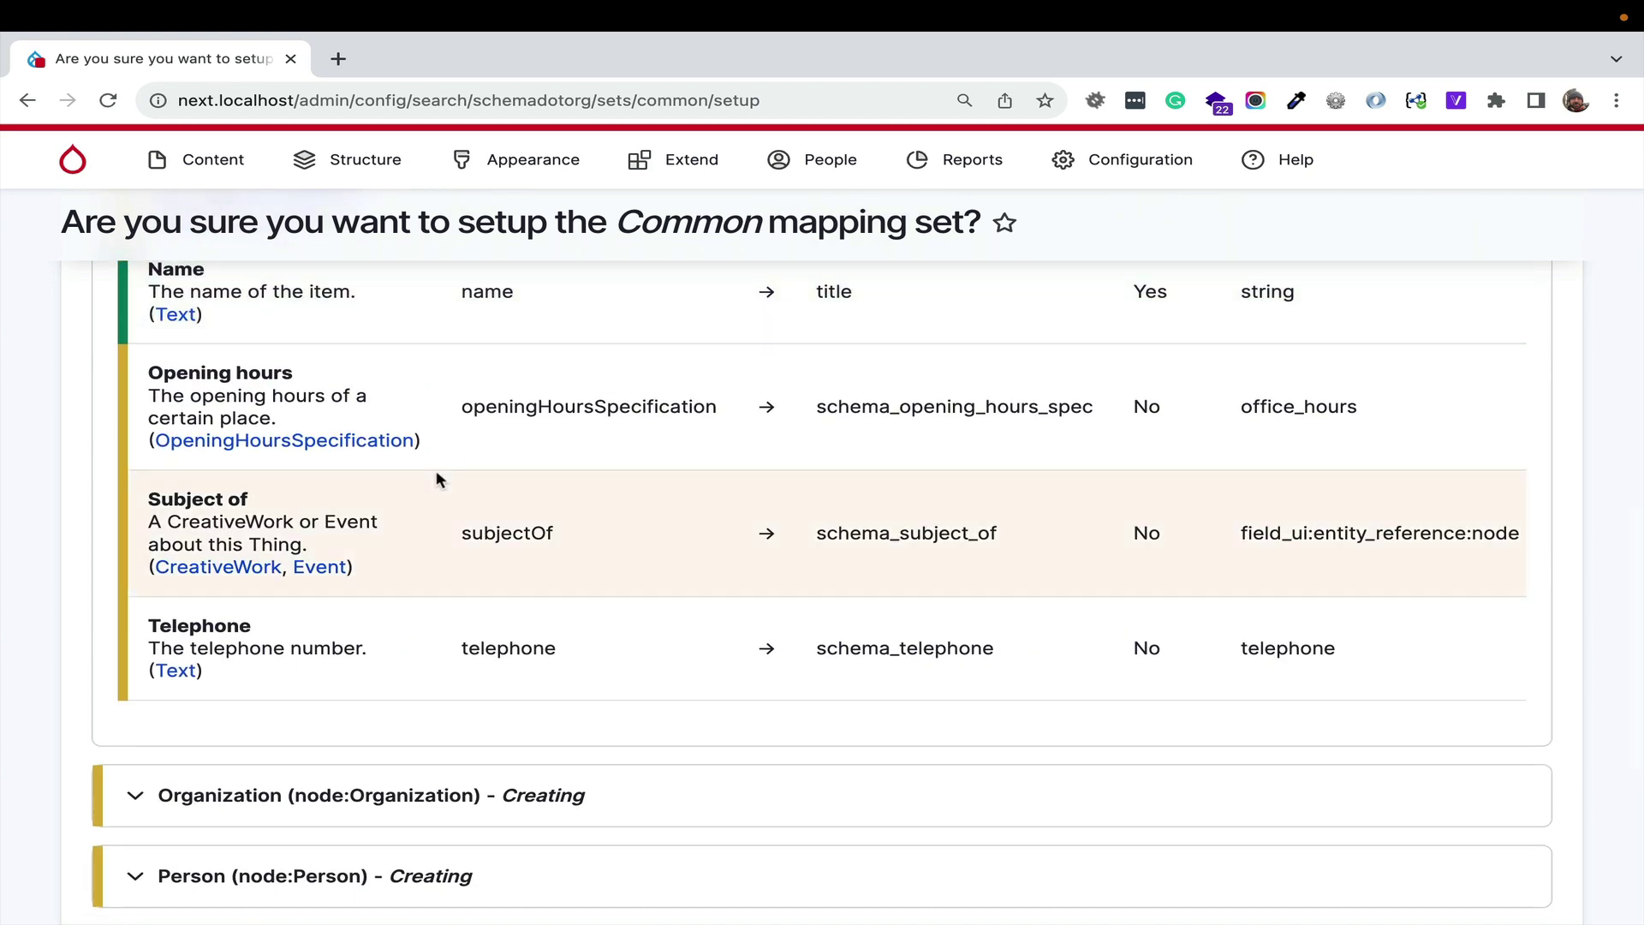
scroll(435, 470, "down", 5)
left_click(170, 749)
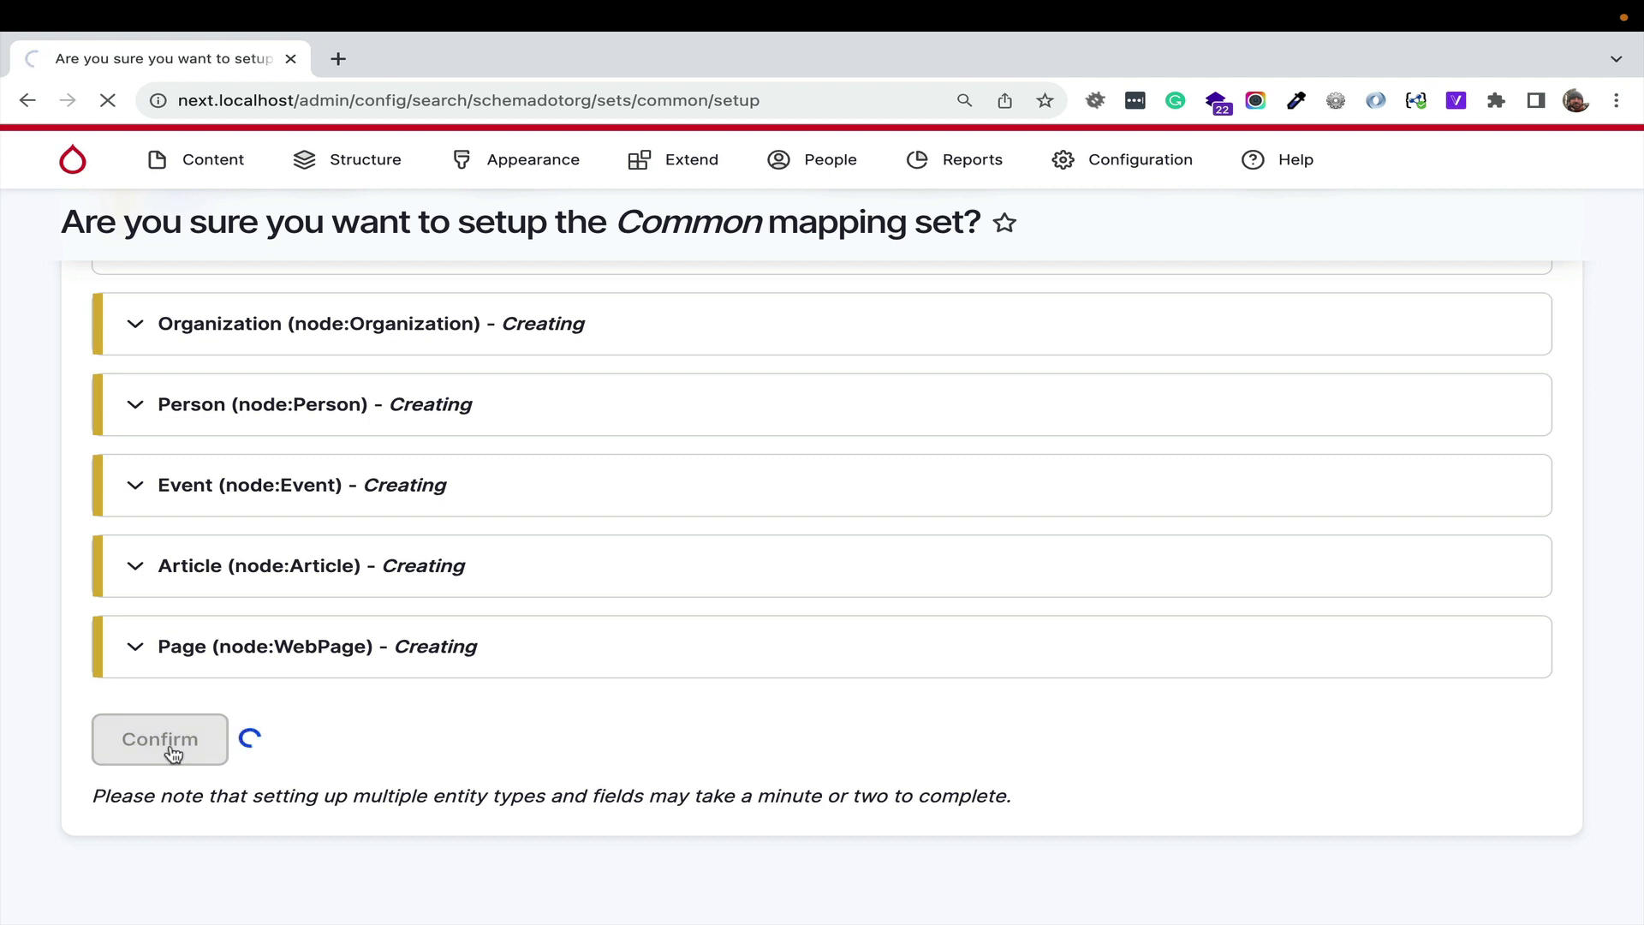
scroll(171, 753, "up", 4)
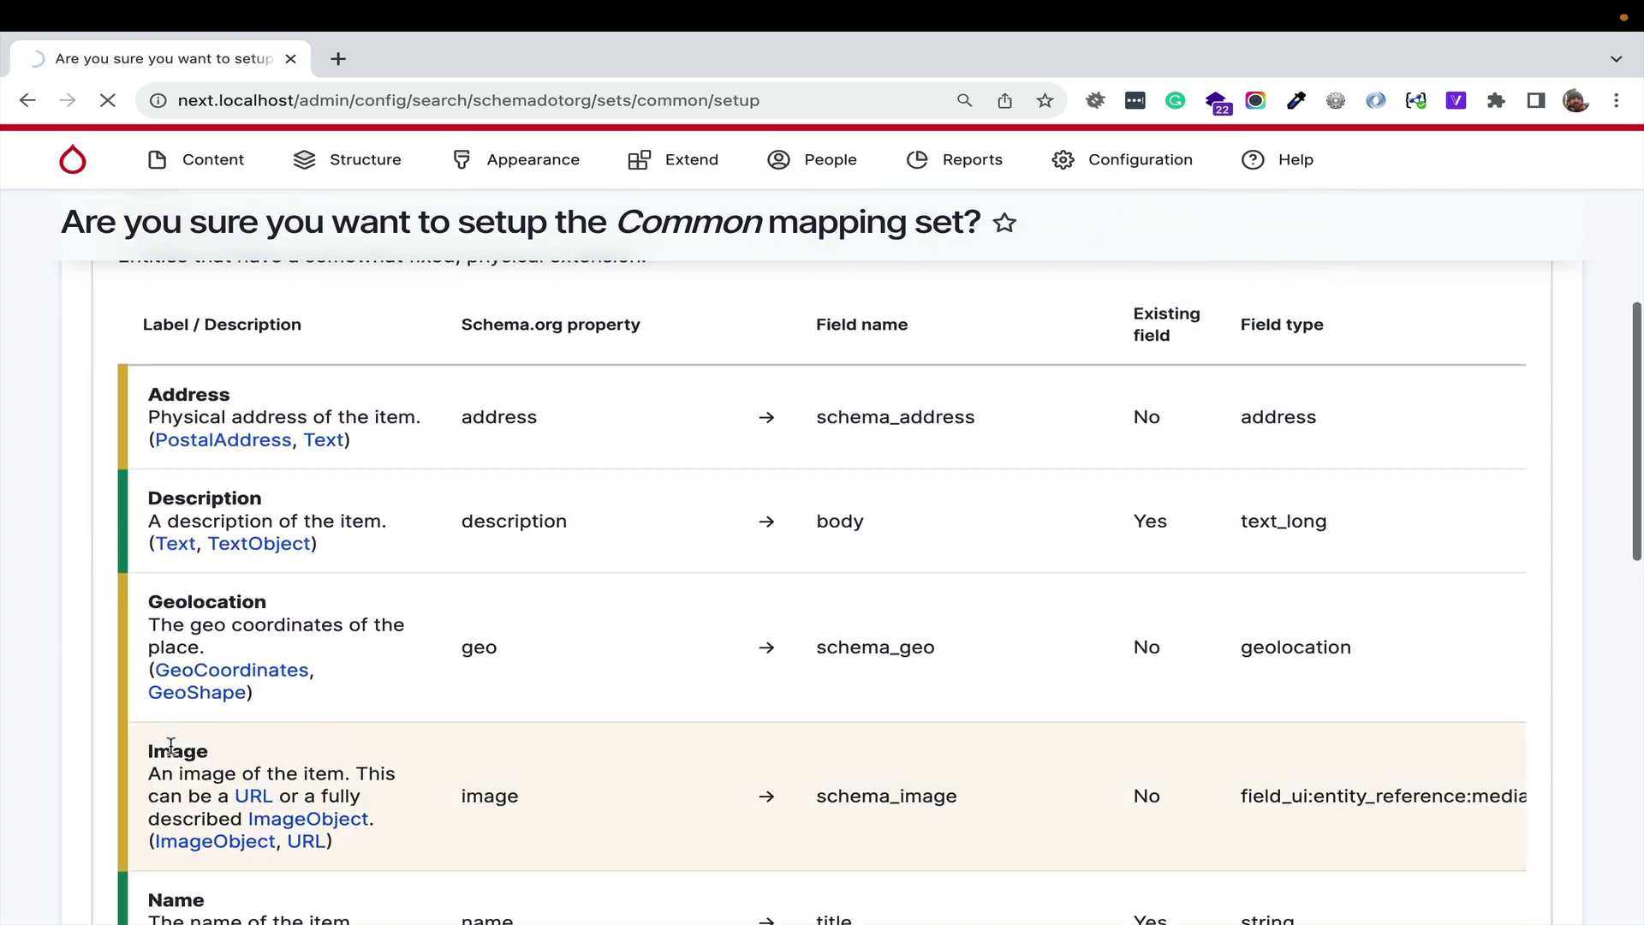
scroll(172, 753, "down", 10)
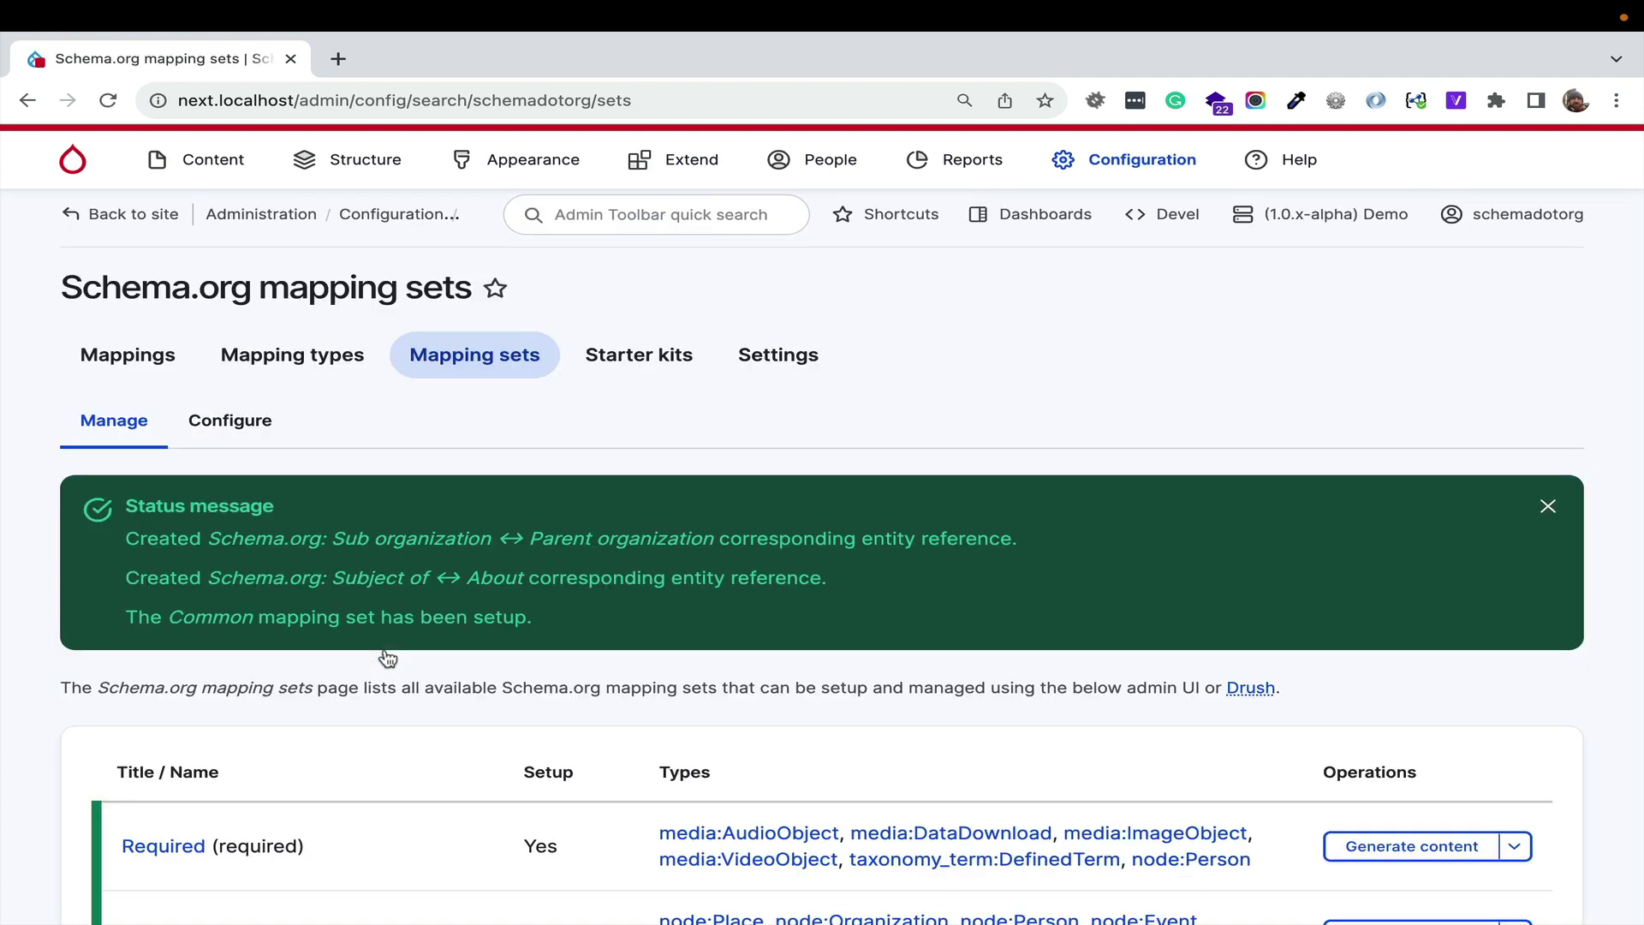
- Generate content for the Common mapping set and confirm the generation
scroll(494, 520, "down", 2)
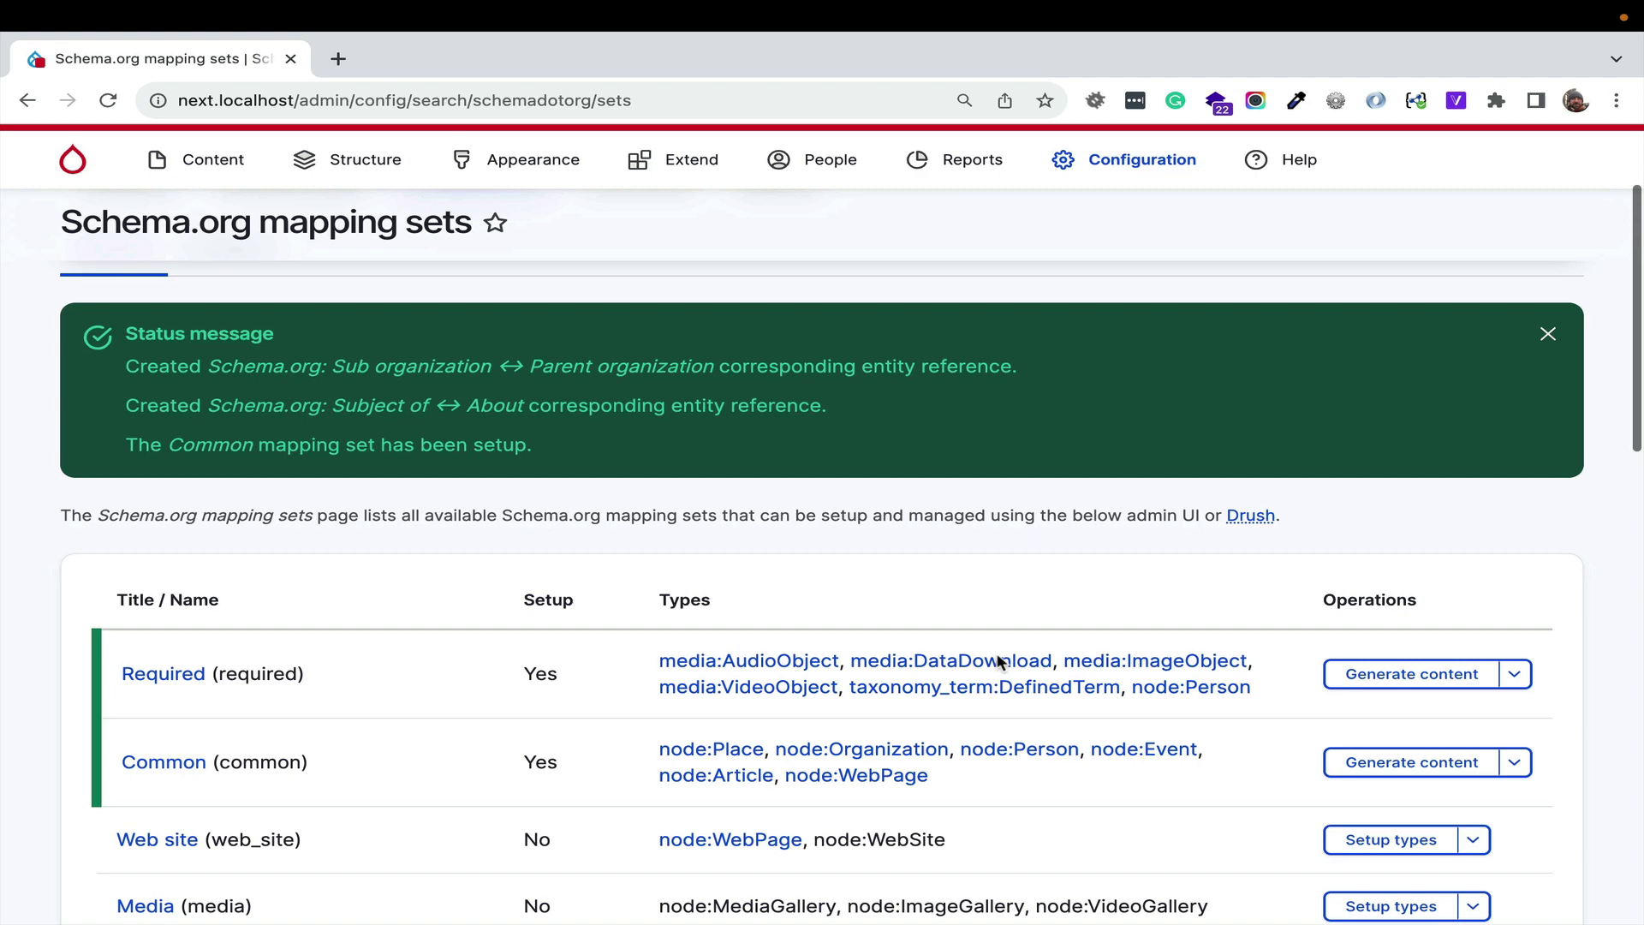
left_click(1439, 762)
scroll(608, 543, "down", 3)
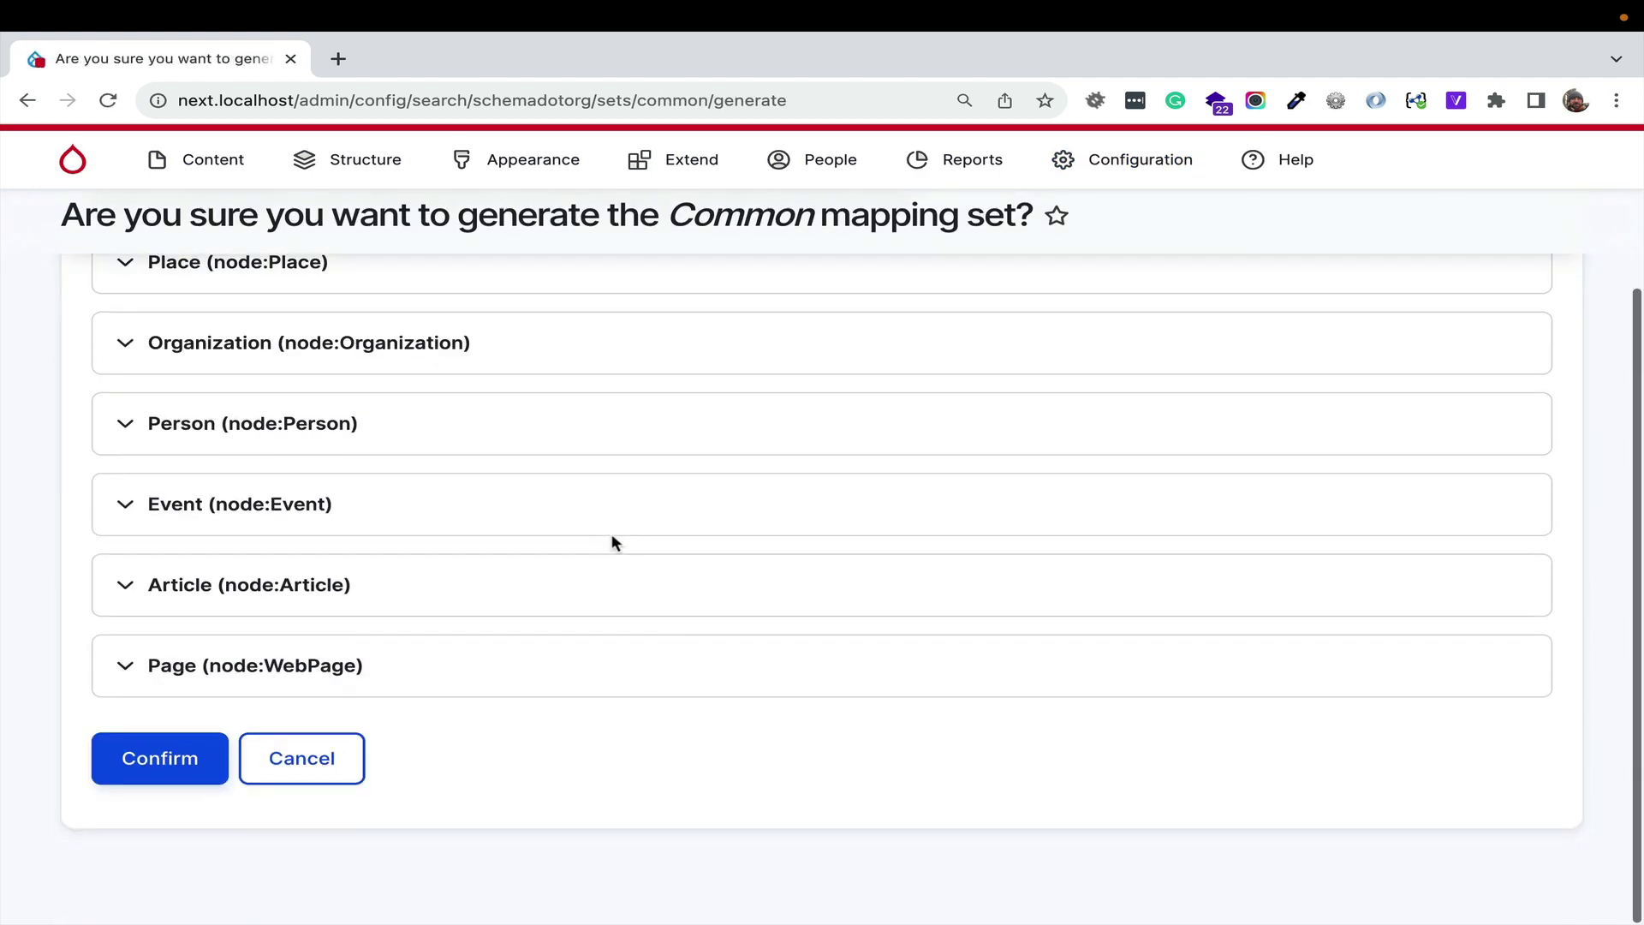
left_click(143, 780)
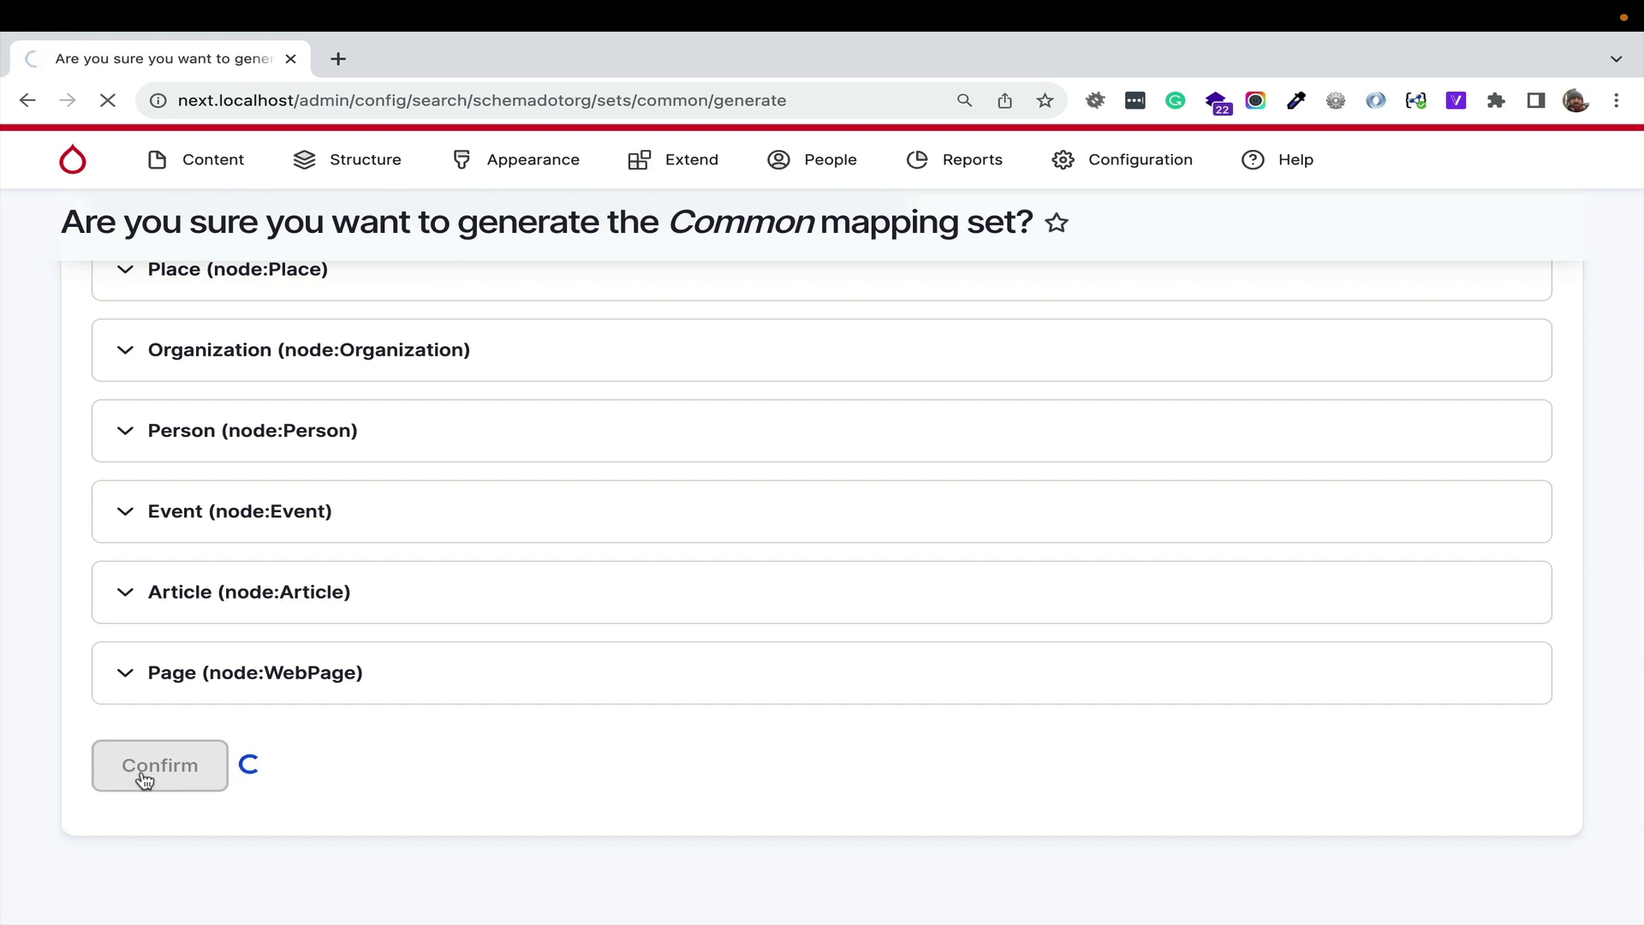
- Review the remaining mapping sets, highlighting all the types in the How to set and its node:HowTo entry
scroll(495, 562, "down", 10)
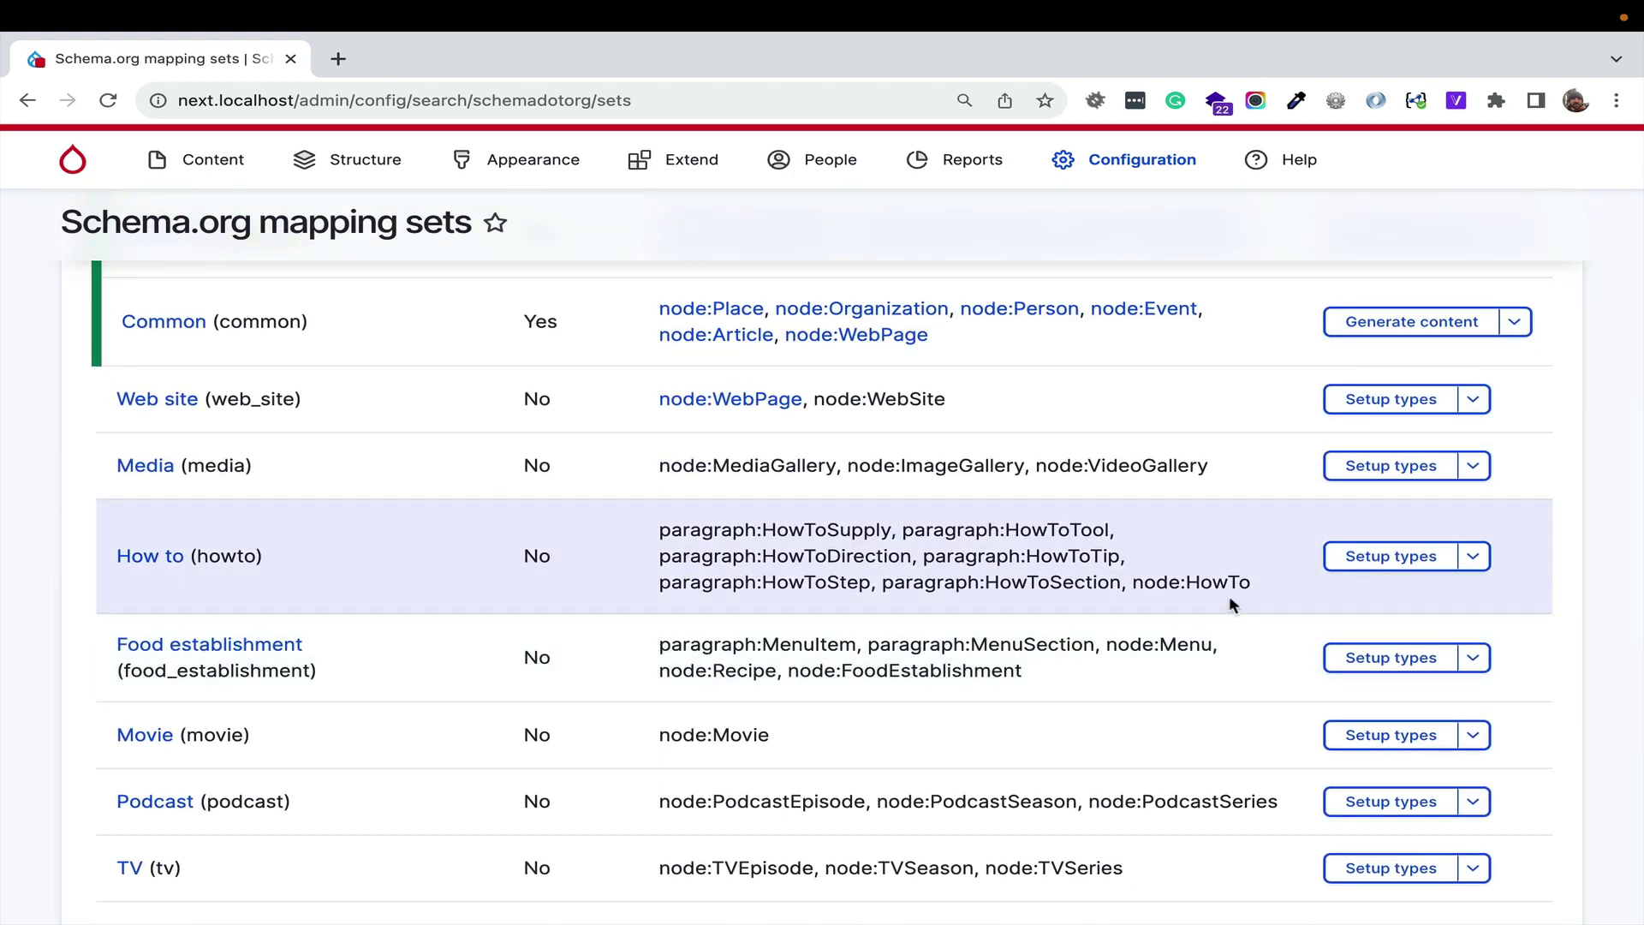
left_click_drag(1257, 590, 657, 542)
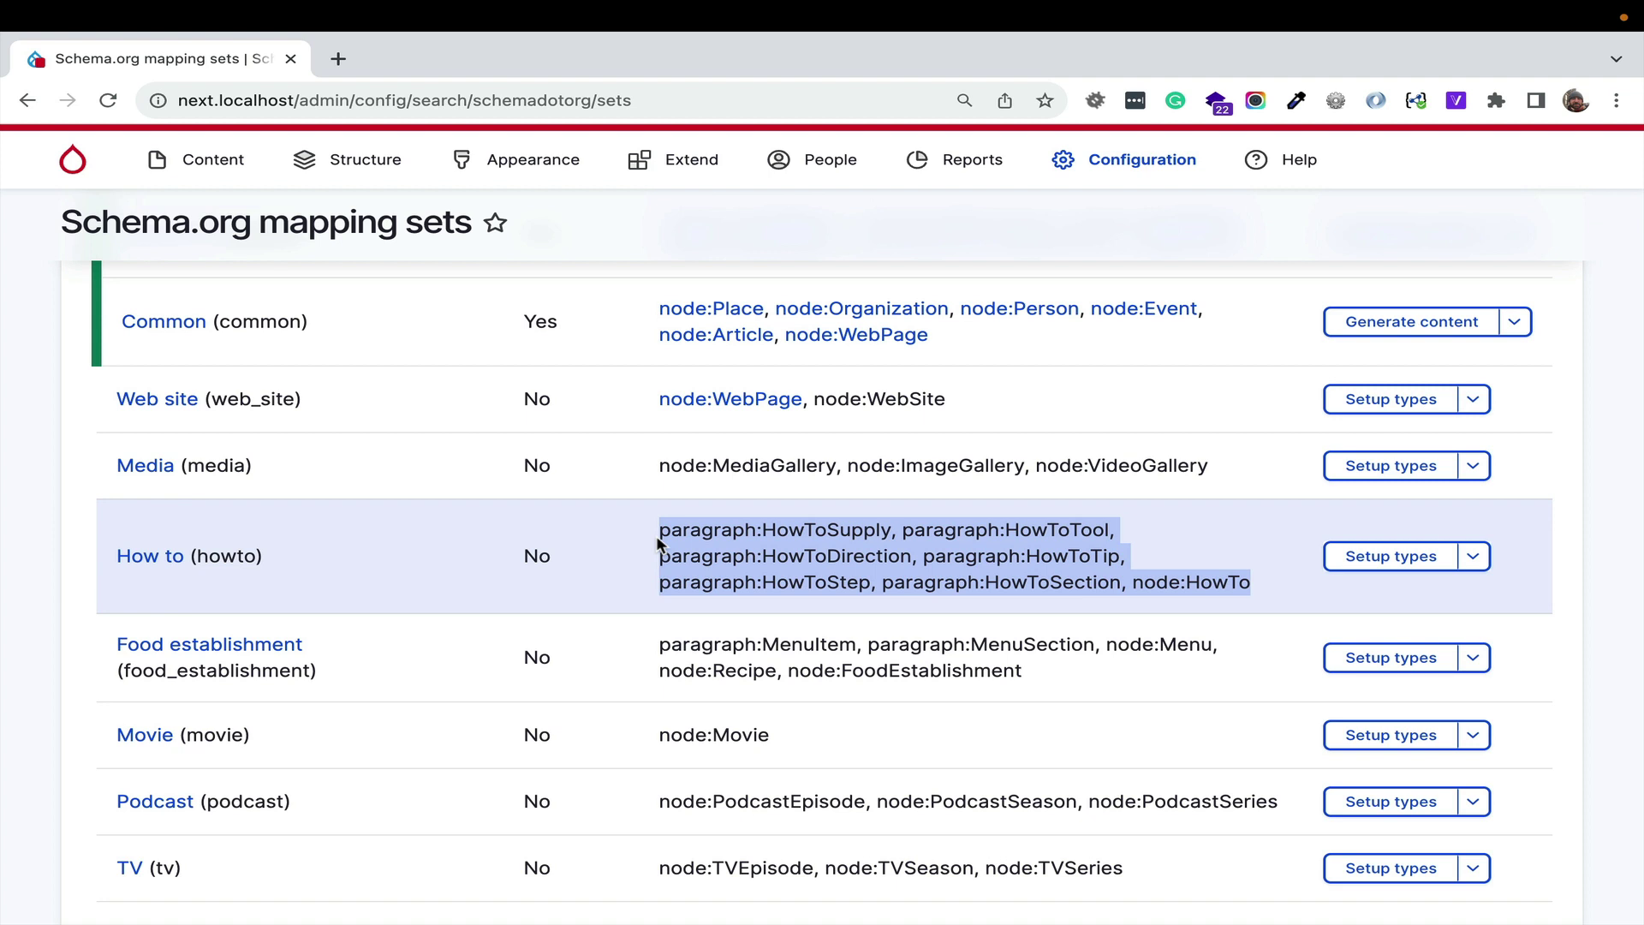
left_click(1171, 585)
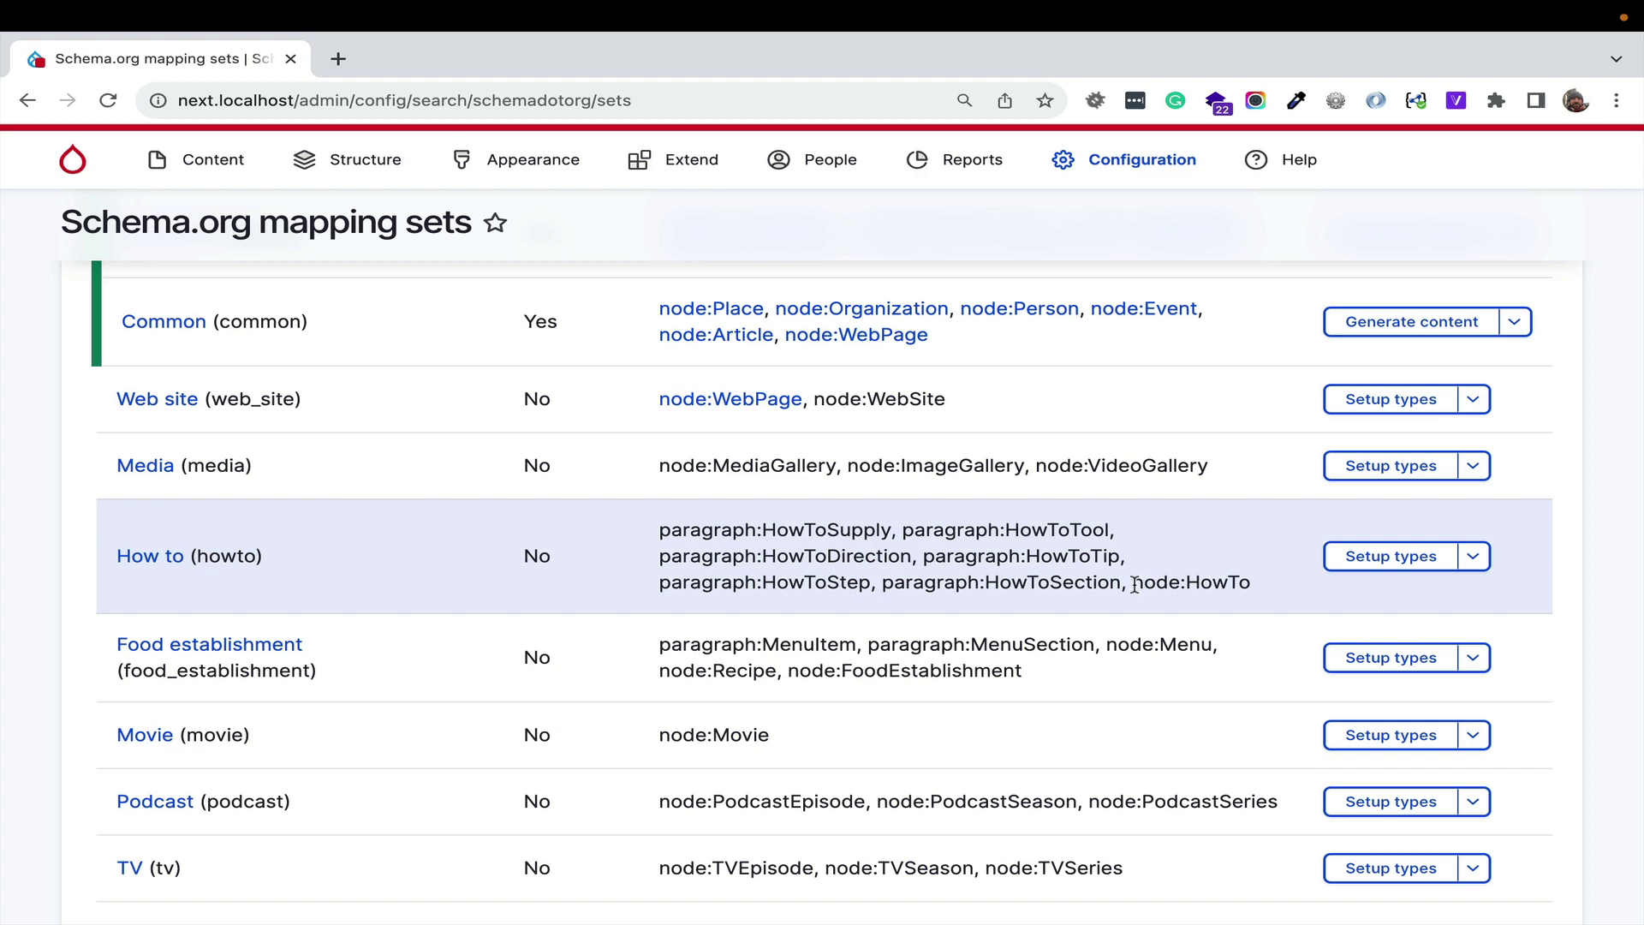
left_click_drag(1133, 585, 1249, 585)
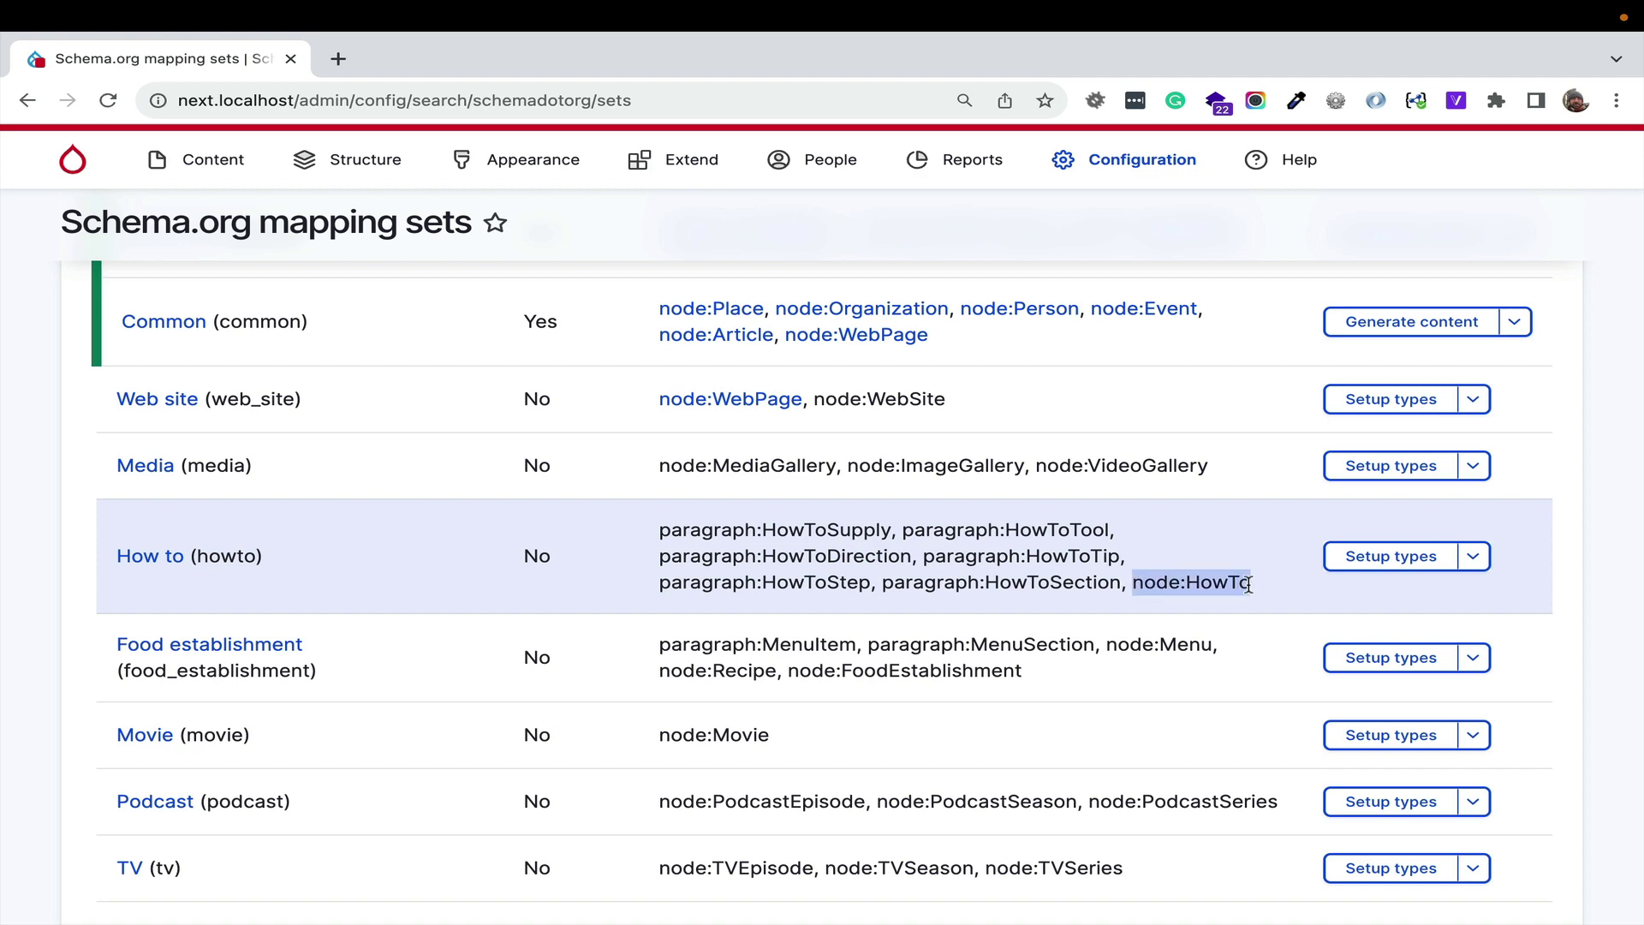
scroll(1248, 585, "up", 3)
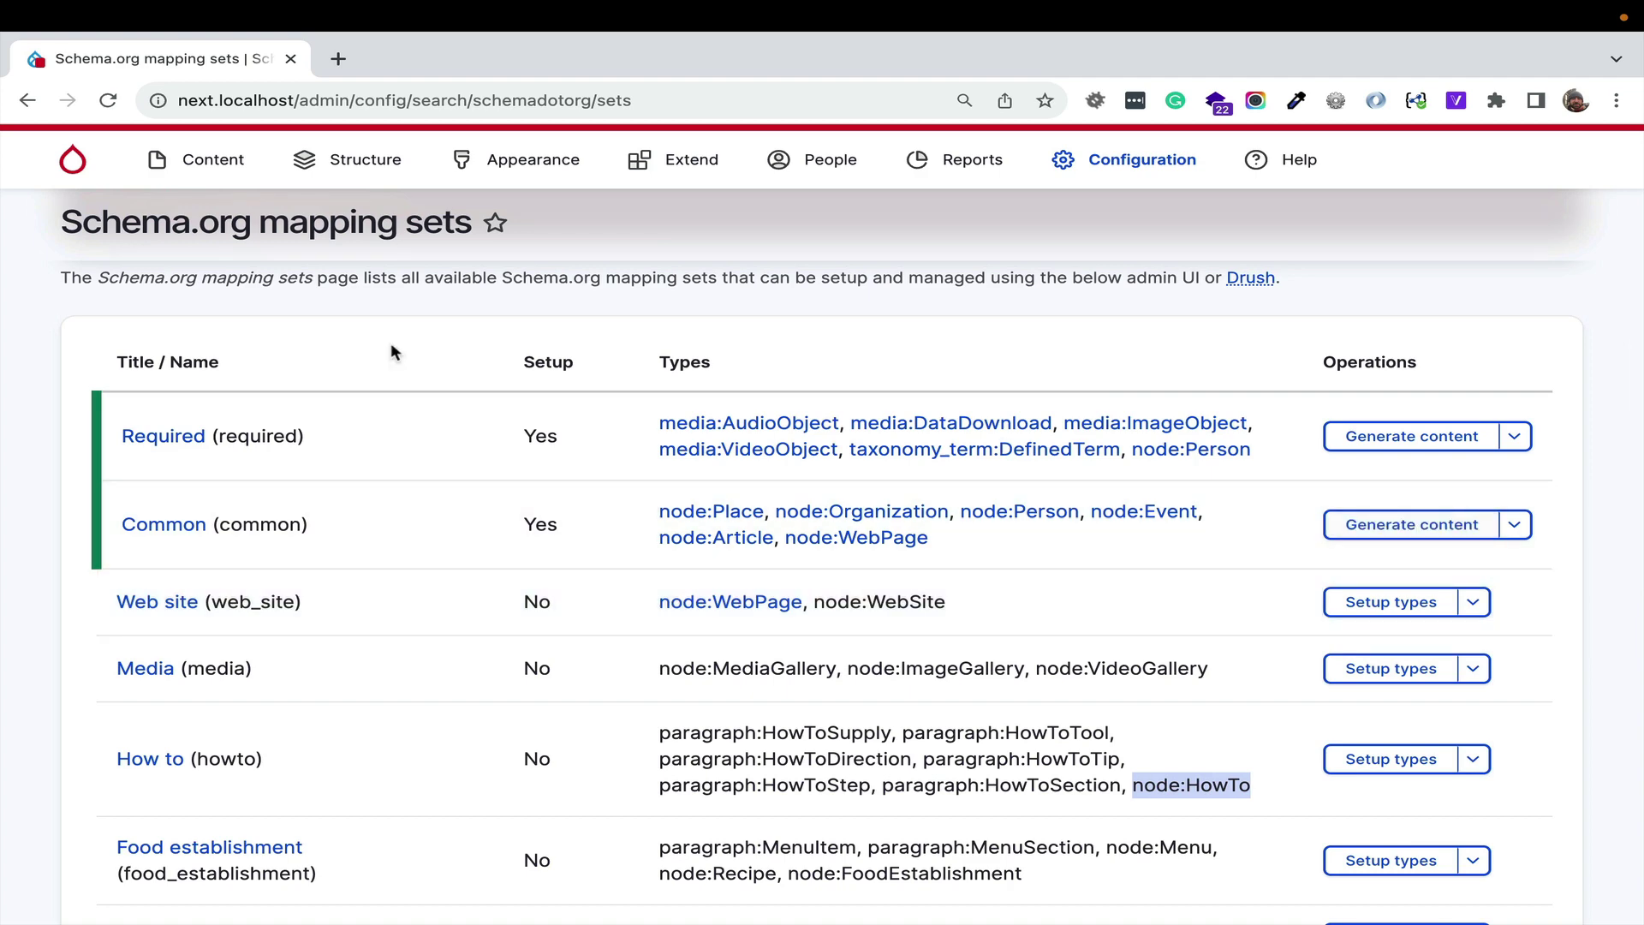
- Open the most recently updated Person item in the site's content and examine its fields, relationships and Schema.org diagram
left_click(219, 158)
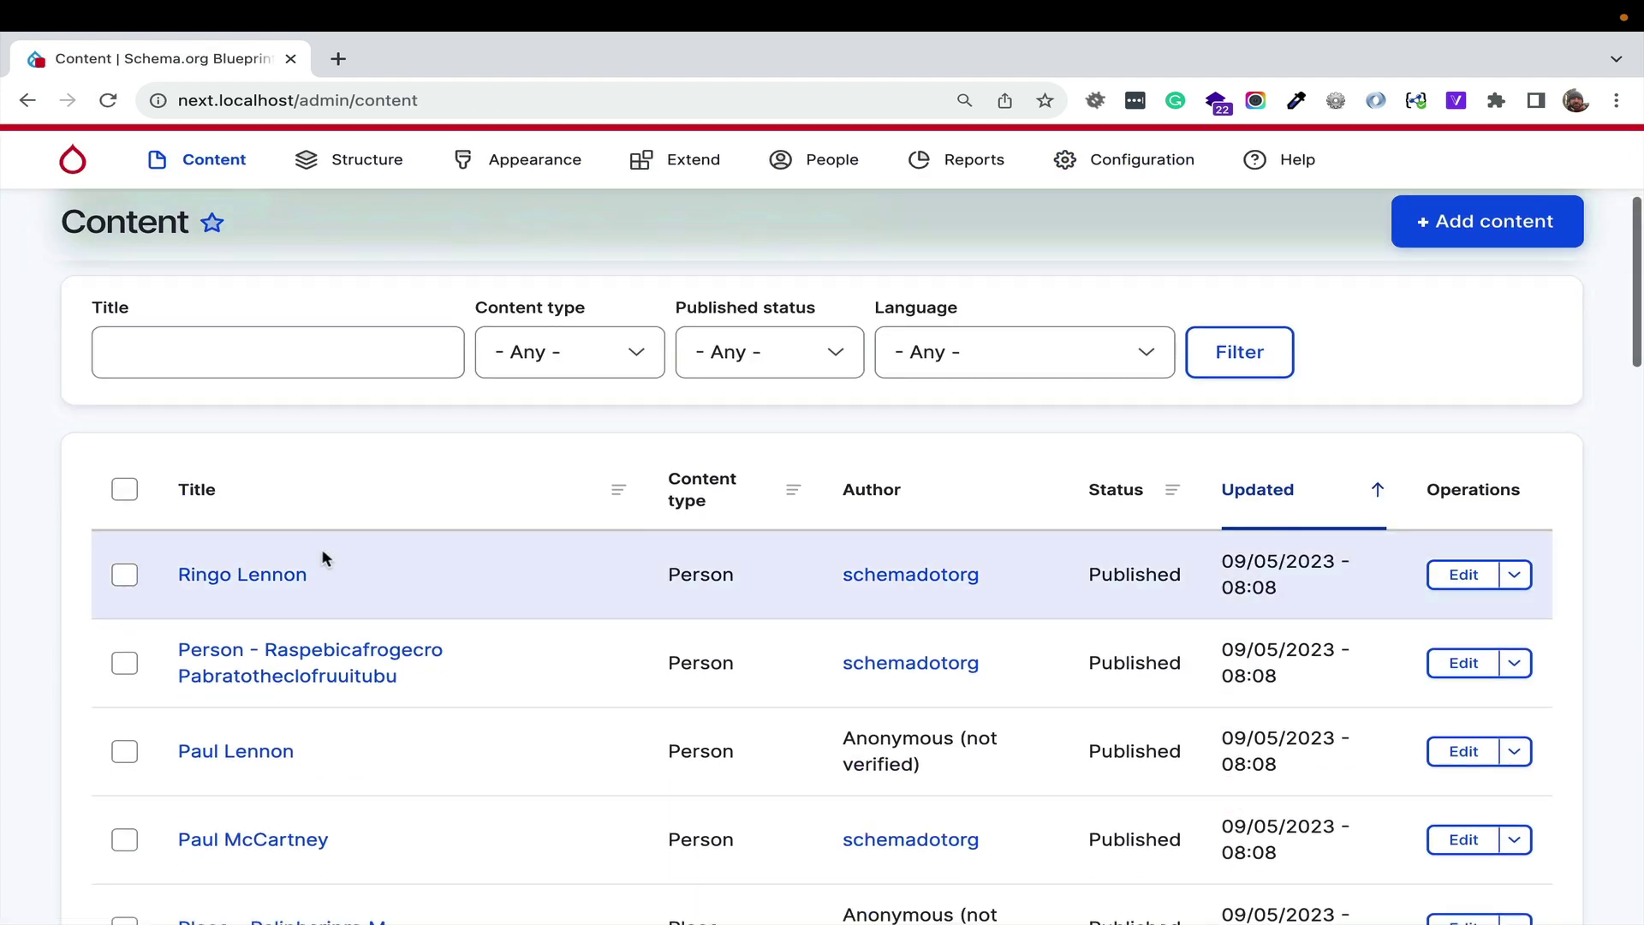
left_click(281, 577)
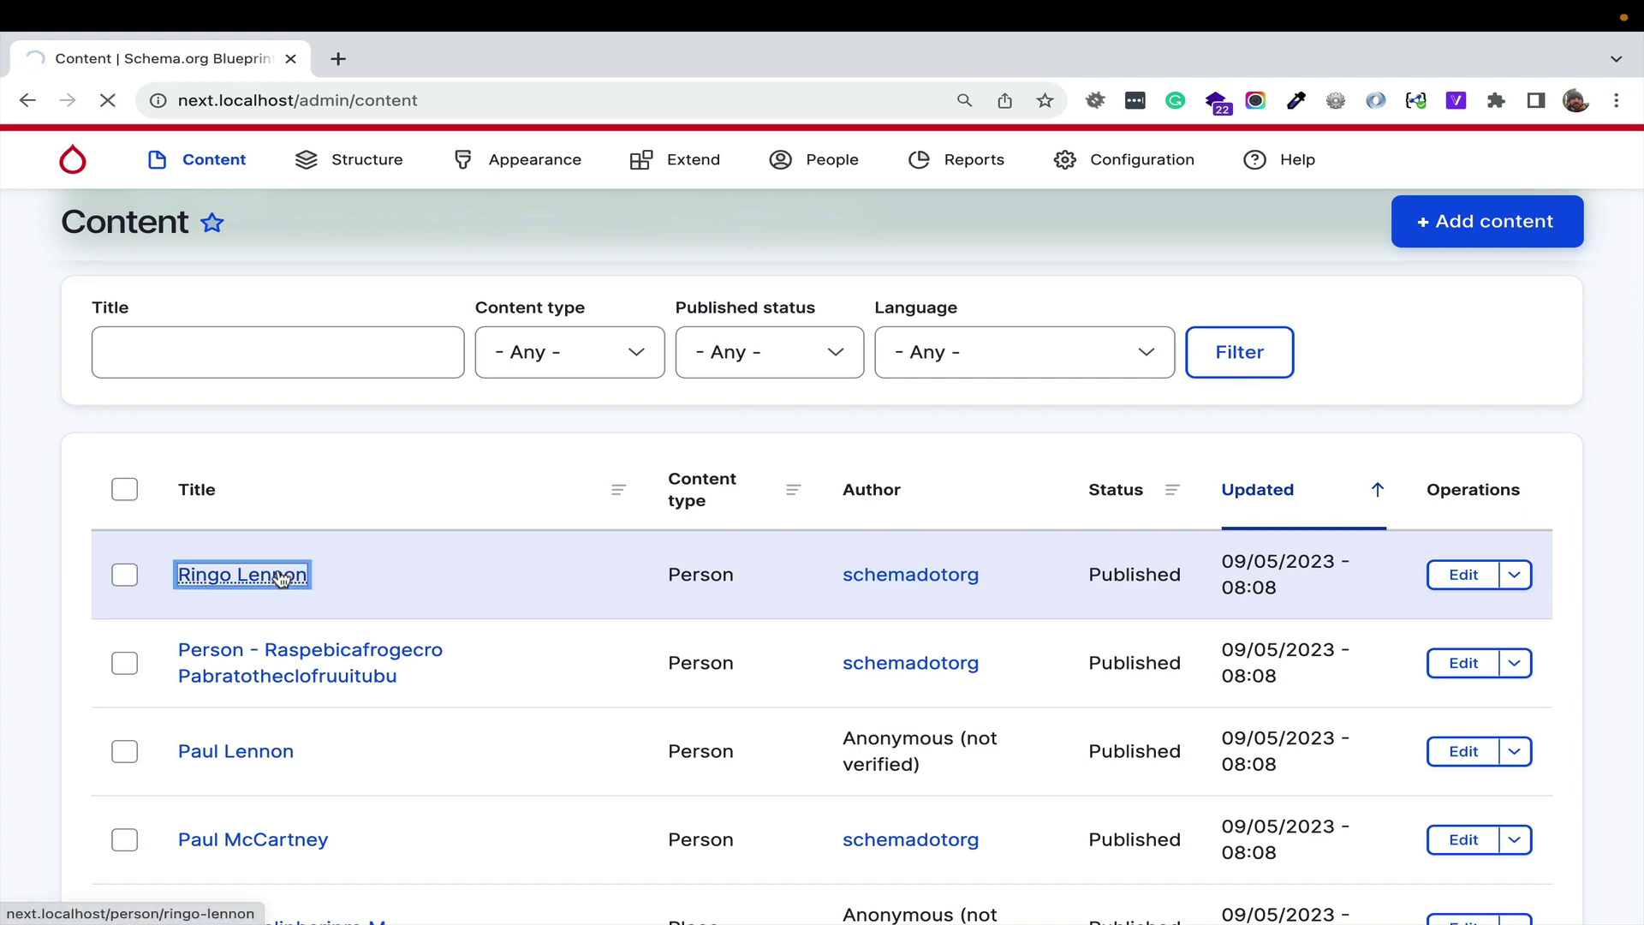
scroll(531, 506, "down", 10)
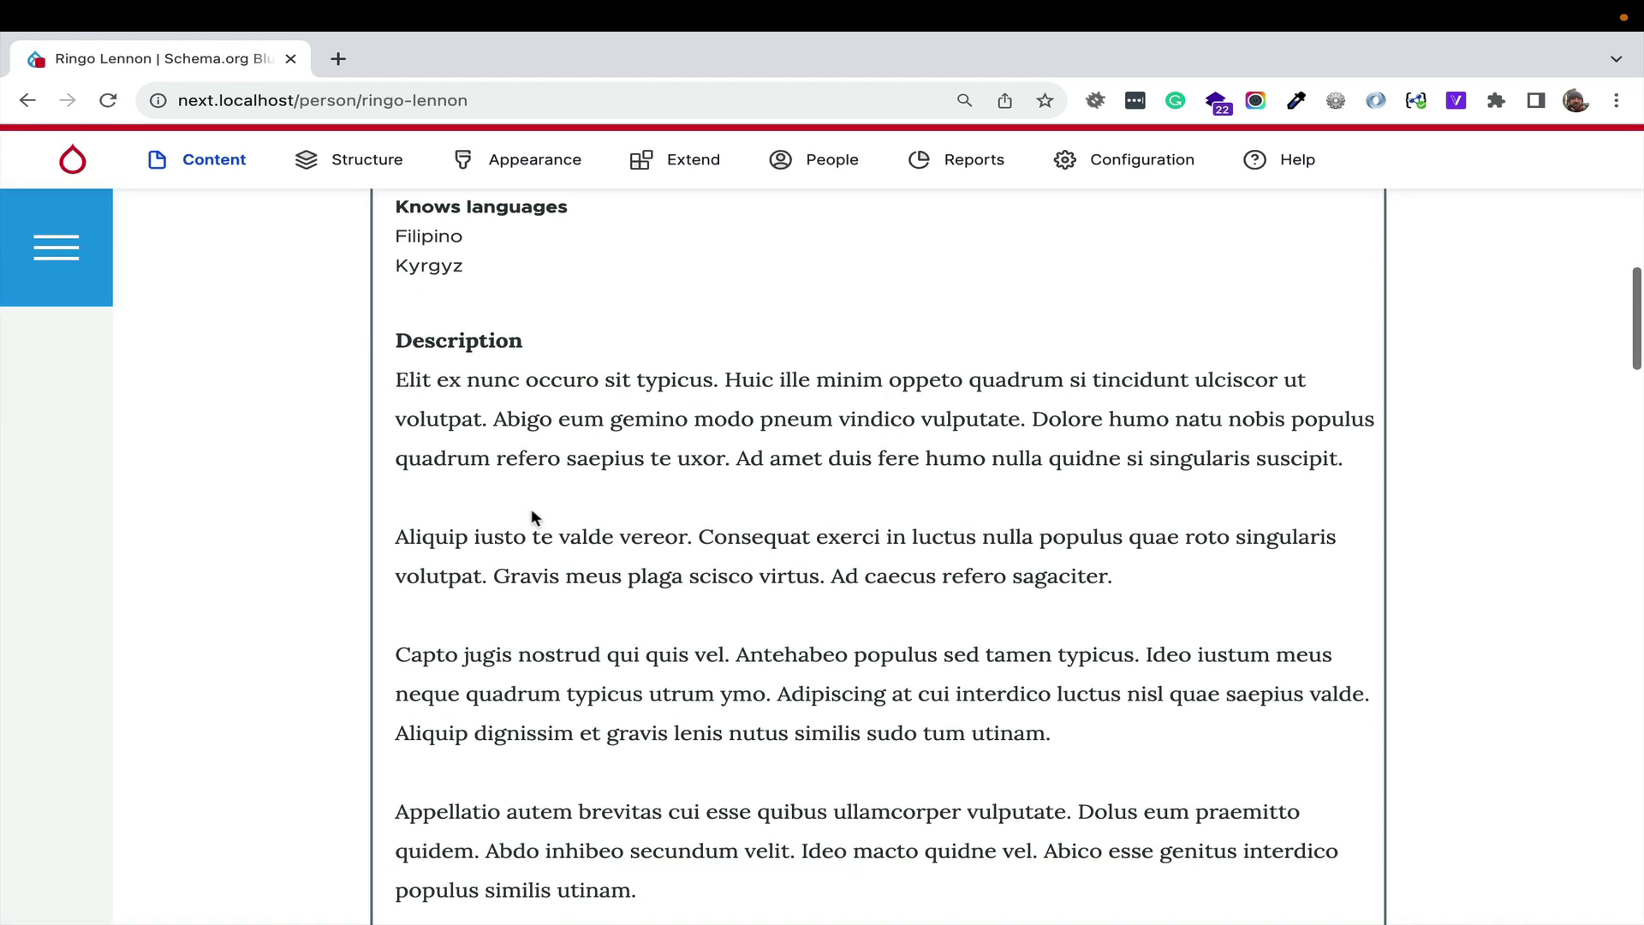
scroll(531, 513, "down", 10)
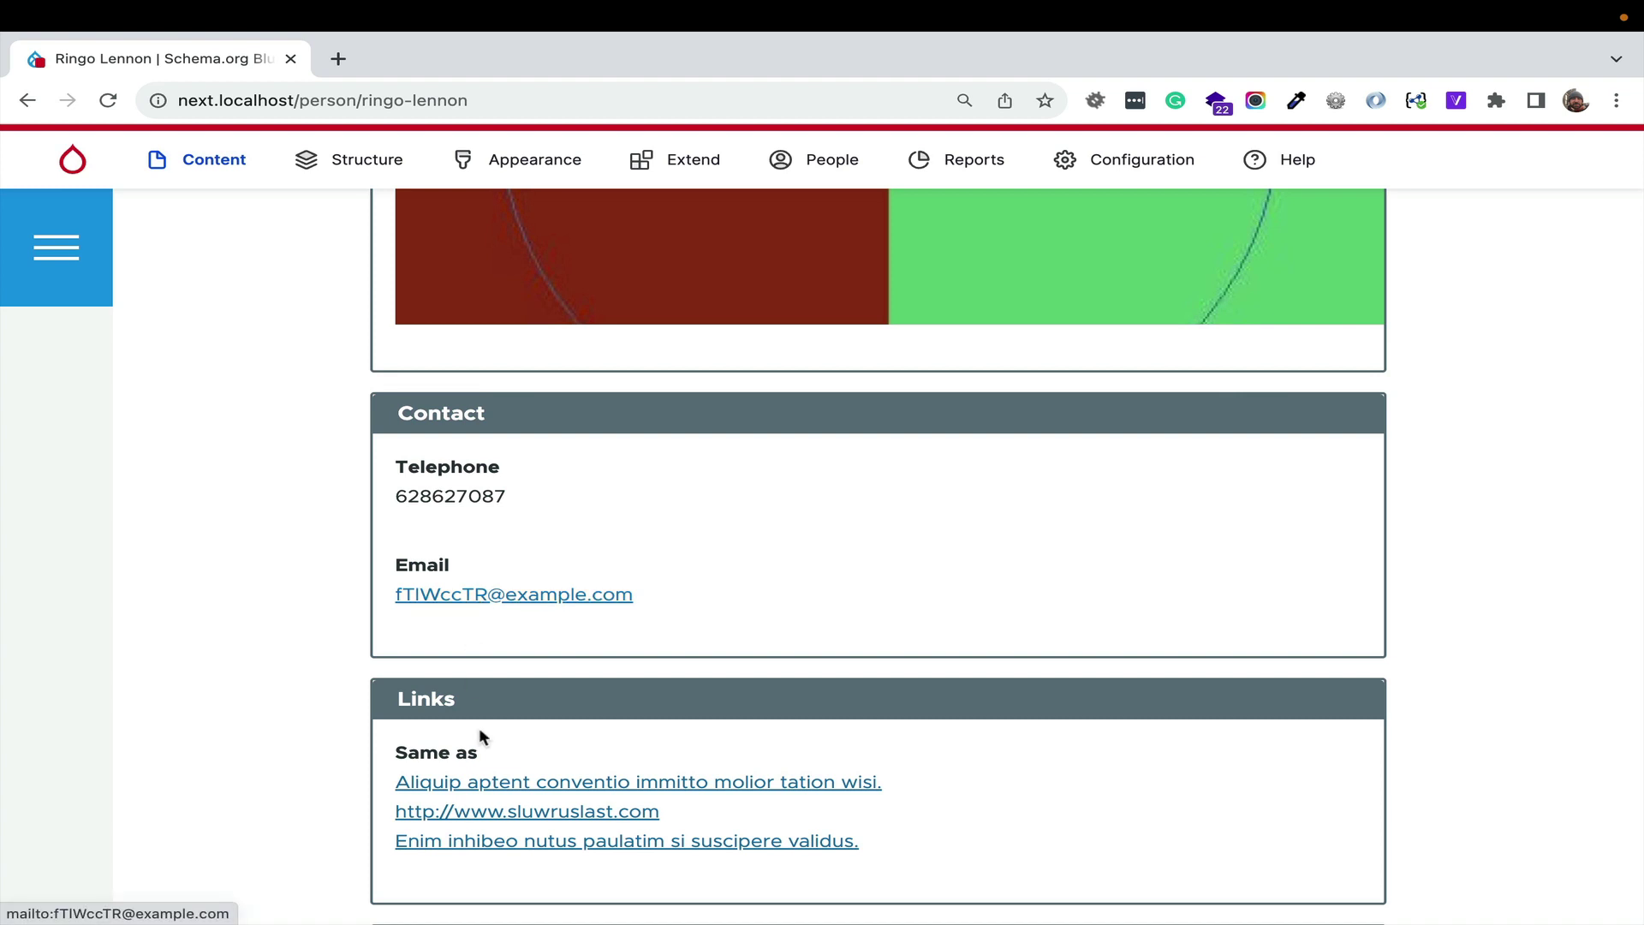
scroll(642, 847, "down", 3)
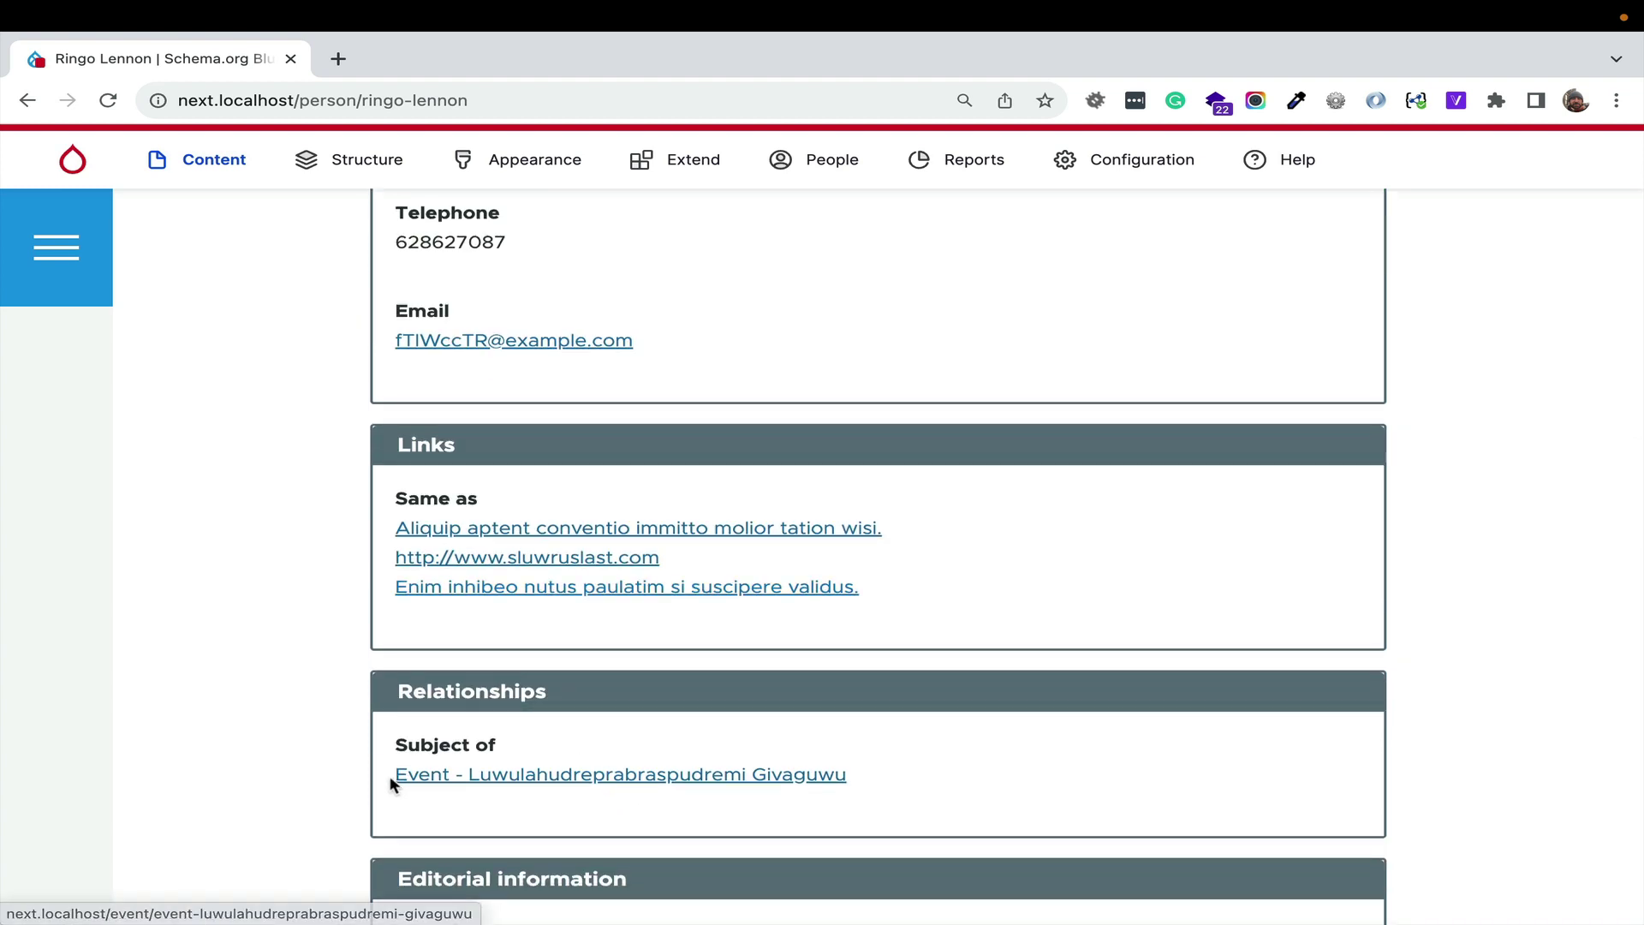
scroll(695, 708, "down", 2)
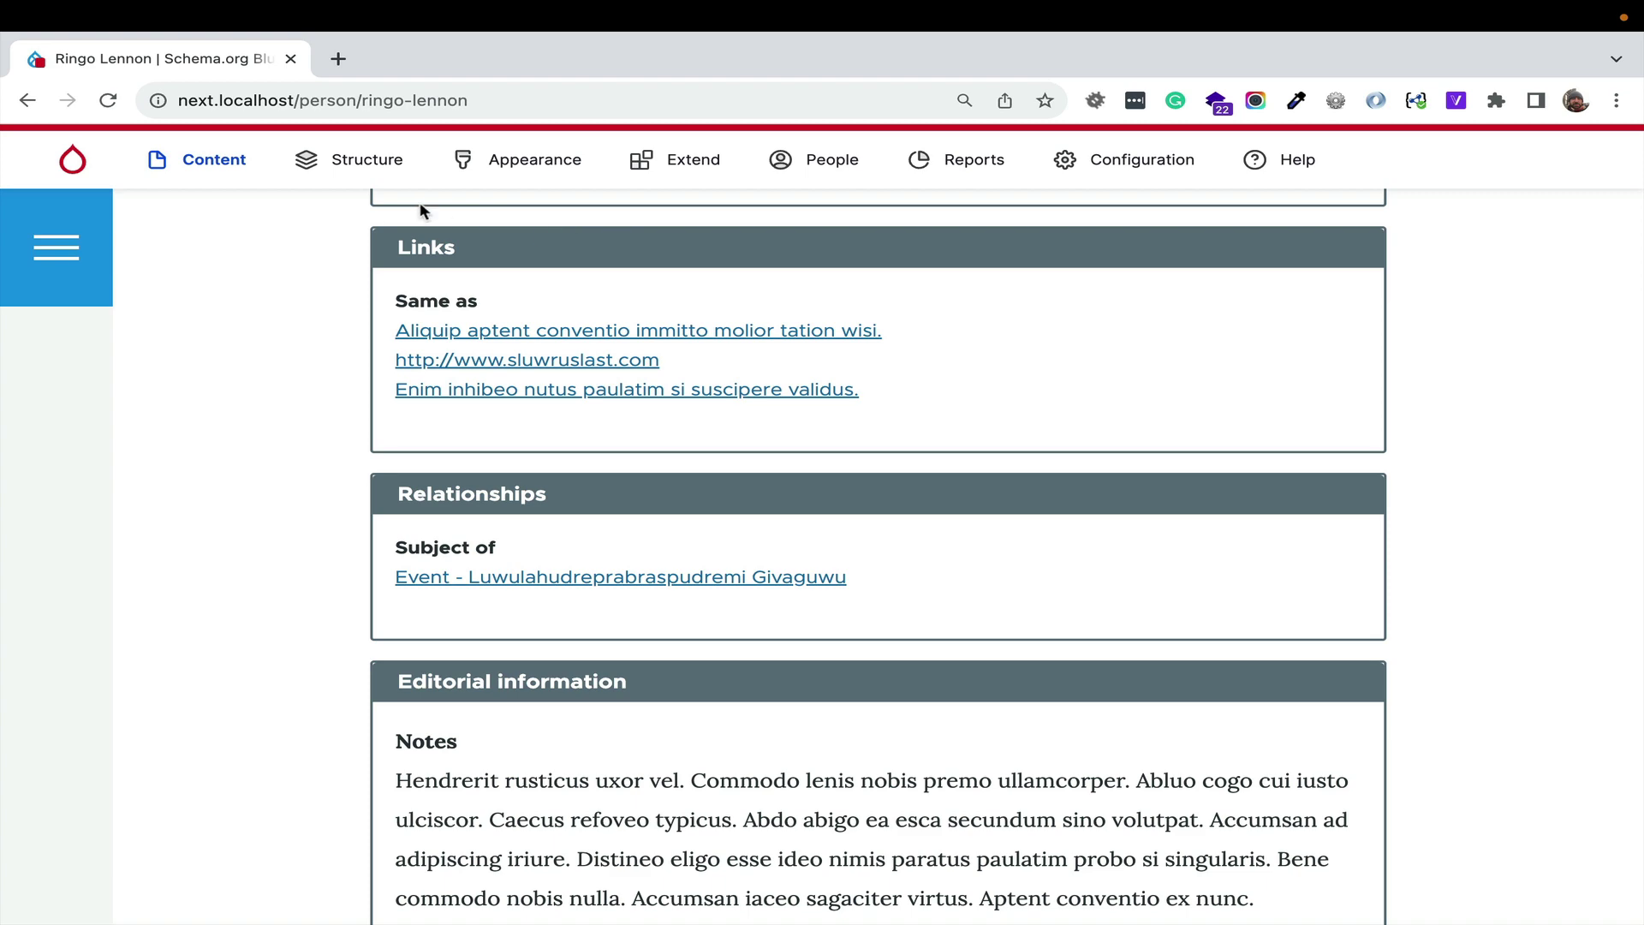
scroll(420, 211, "down", 12)
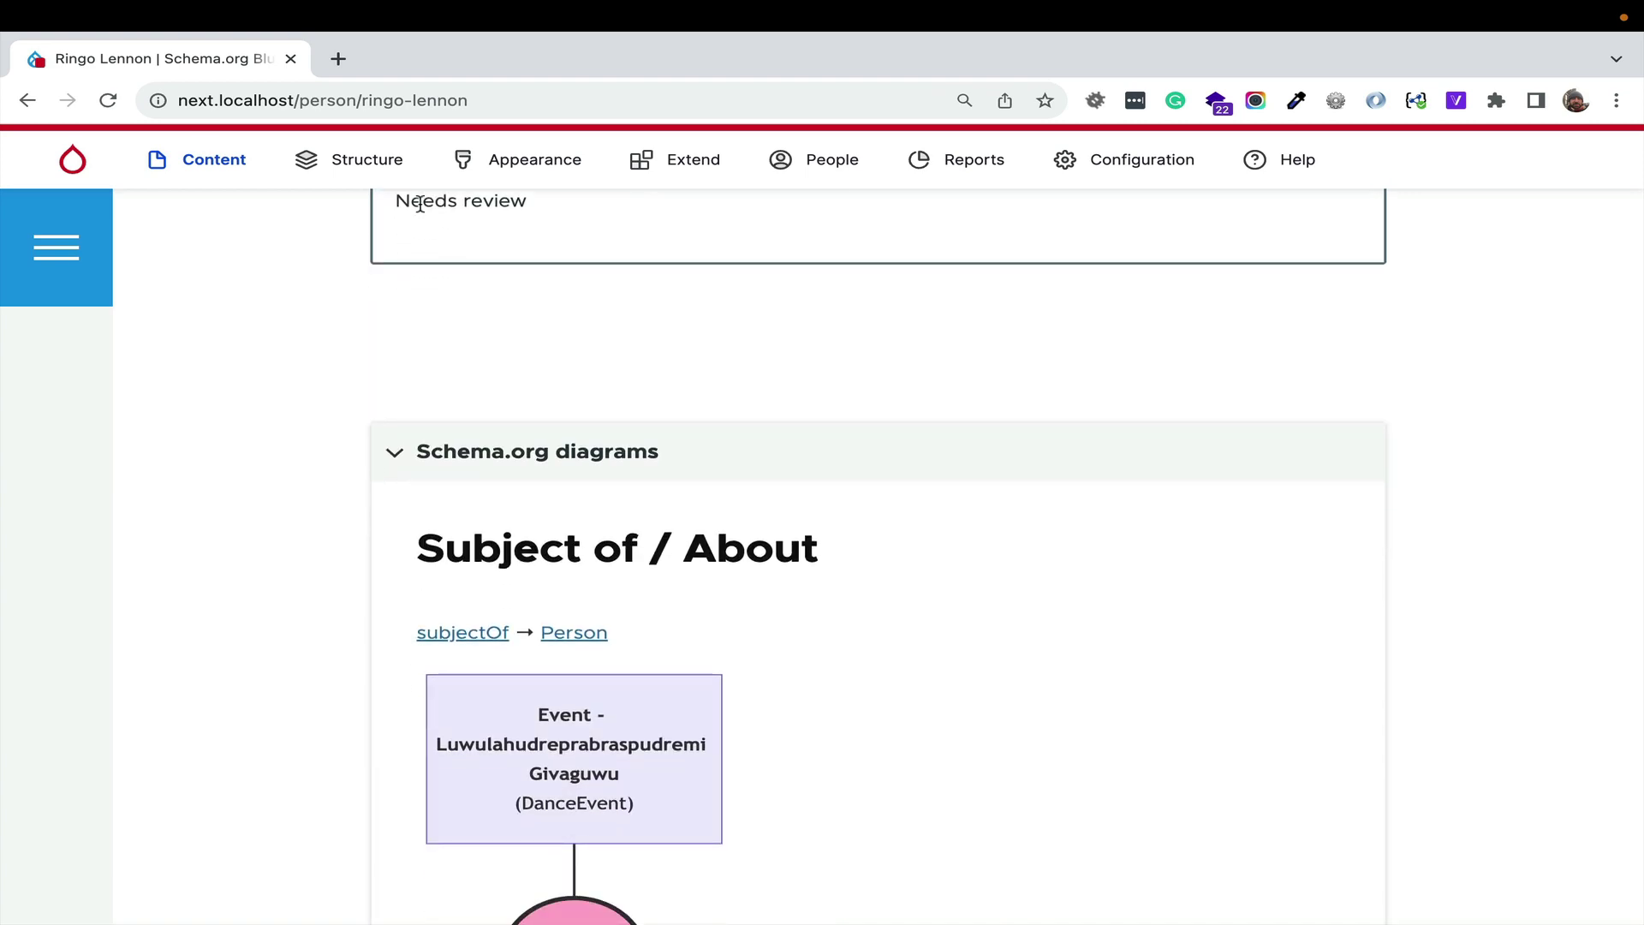
scroll(545, 374, "down", 2)
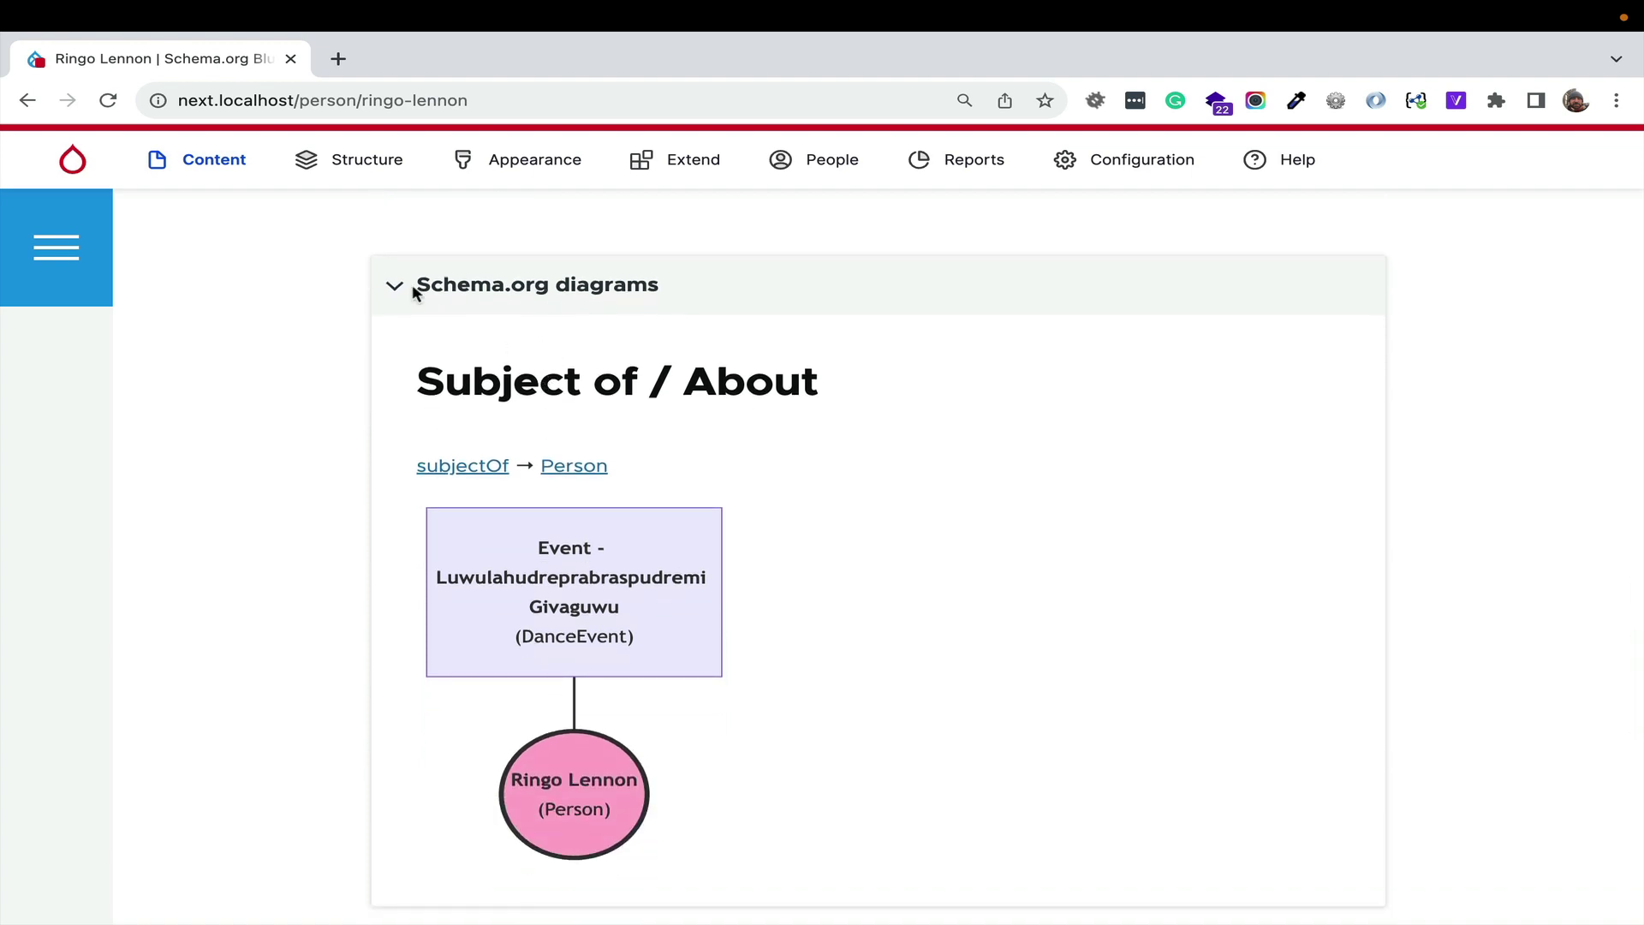
- Return to the Schema.org mapping sets, dismiss the error message and view the details of the Common set before going back
left_click(27, 100)
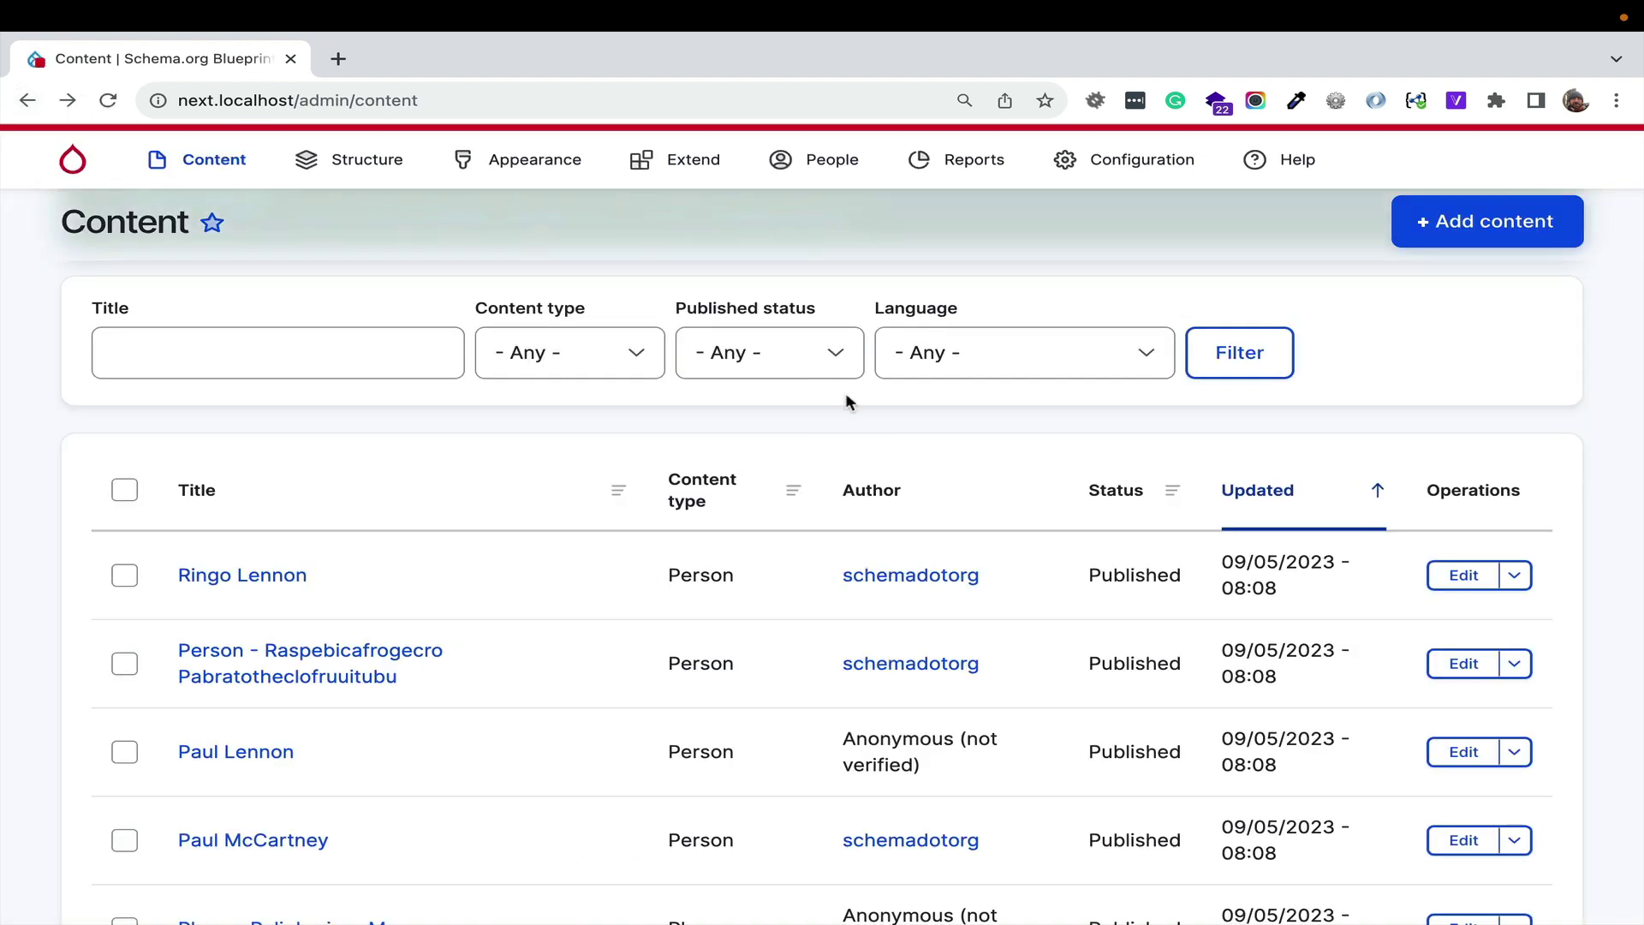
left_click(29, 101)
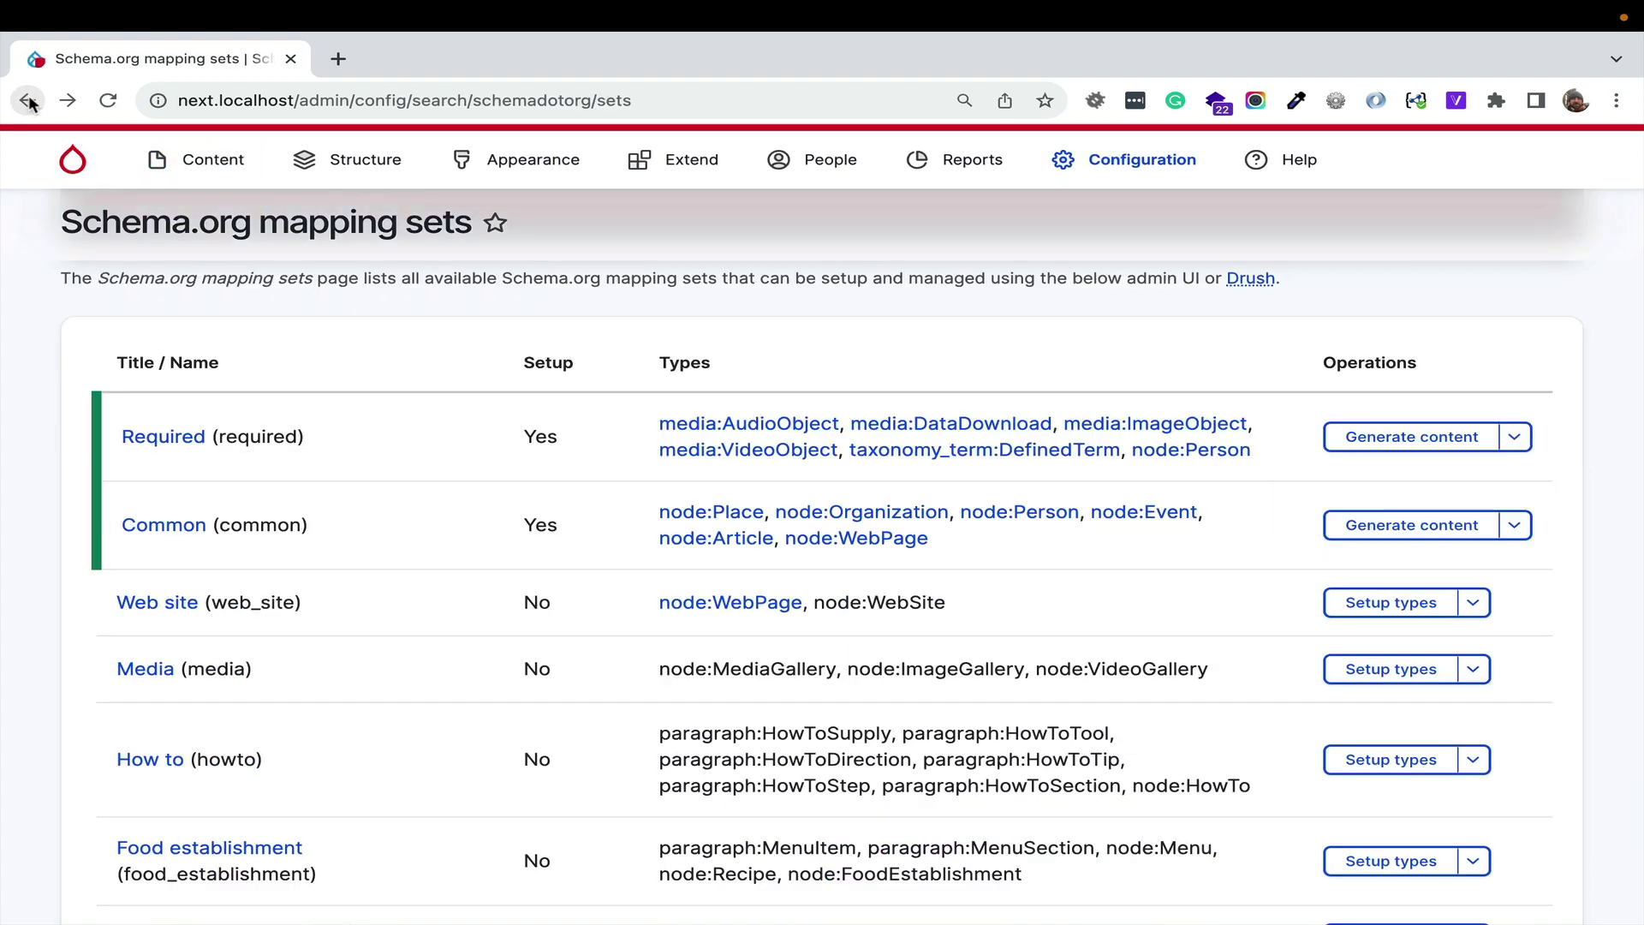
left_click(1515, 524)
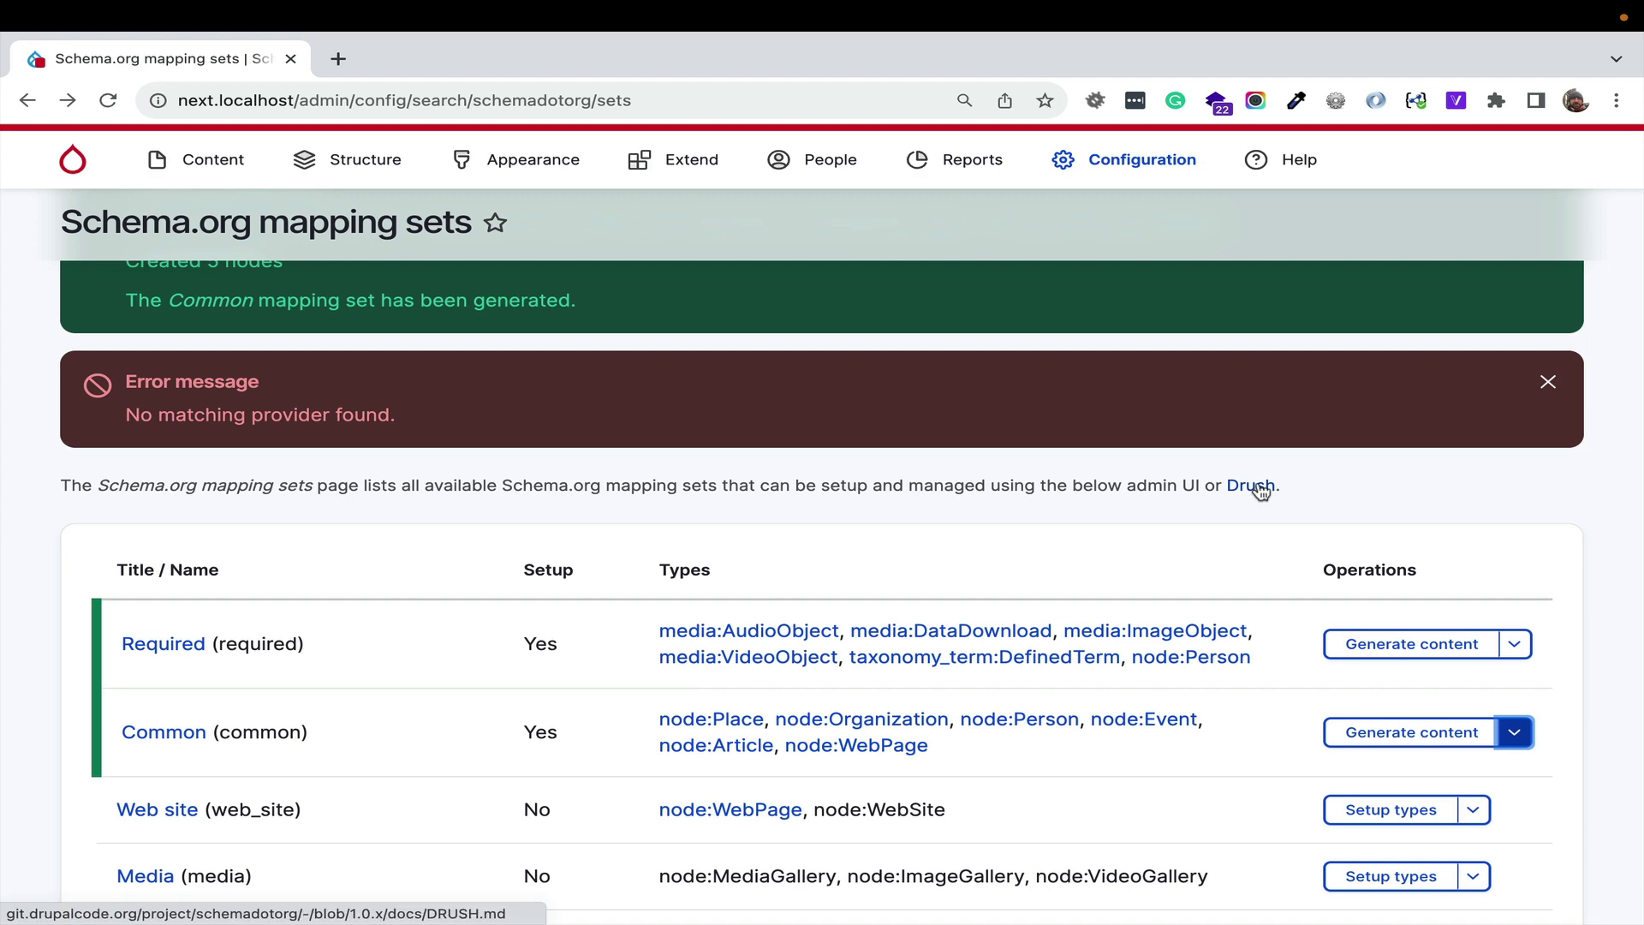
left_click(1546, 382)
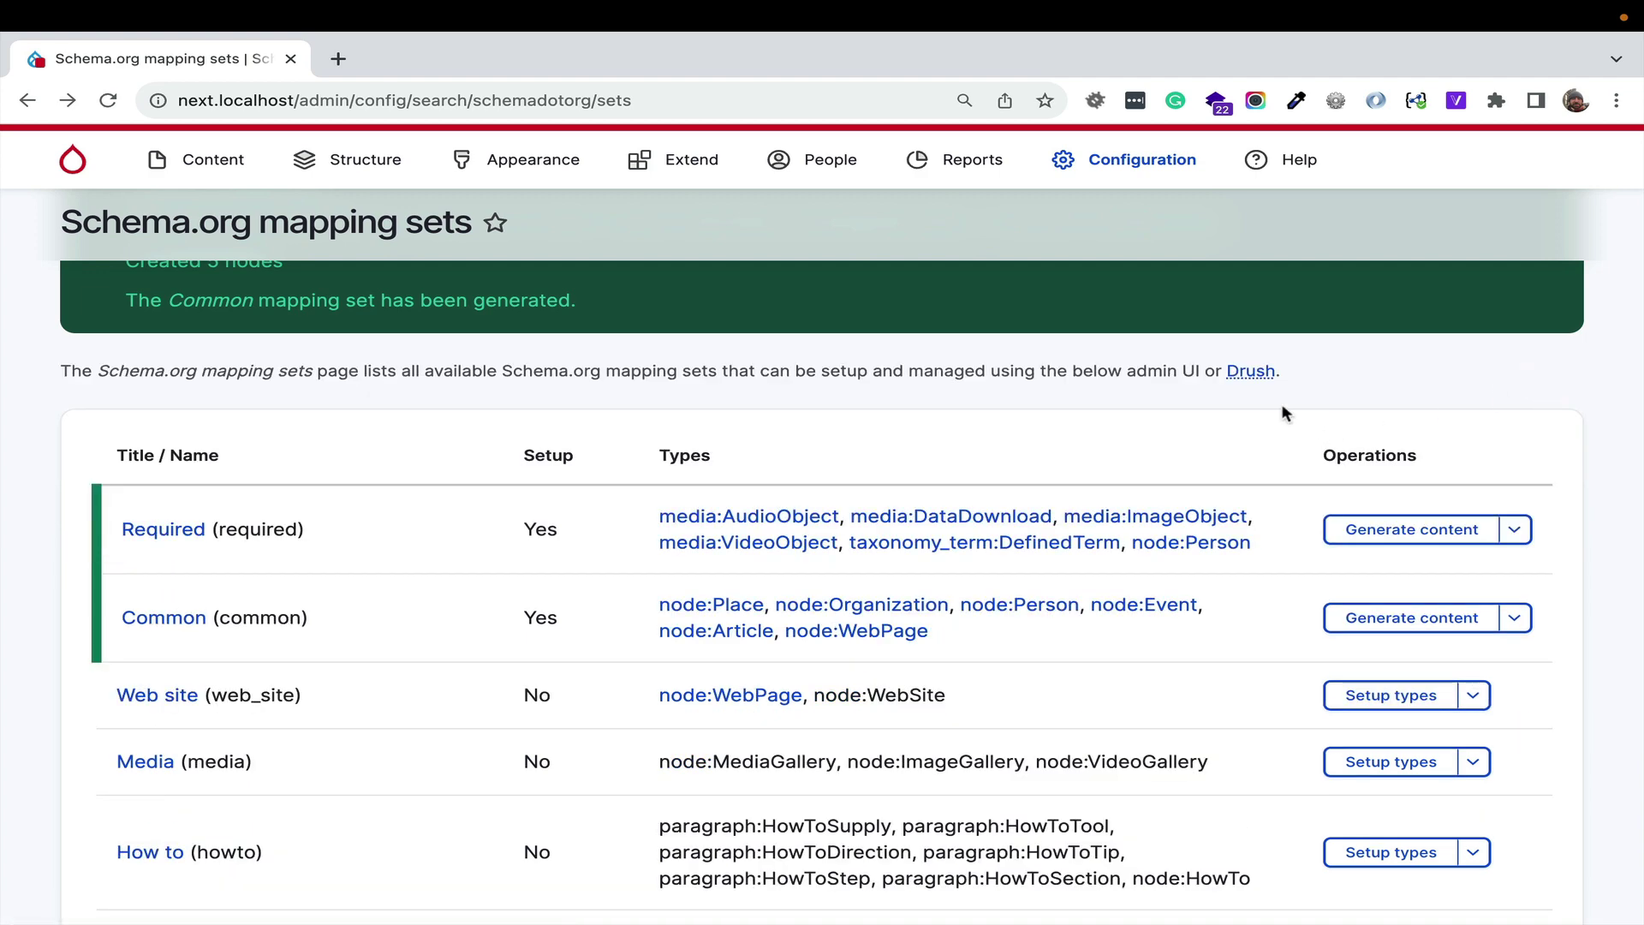
left_click(1514, 618)
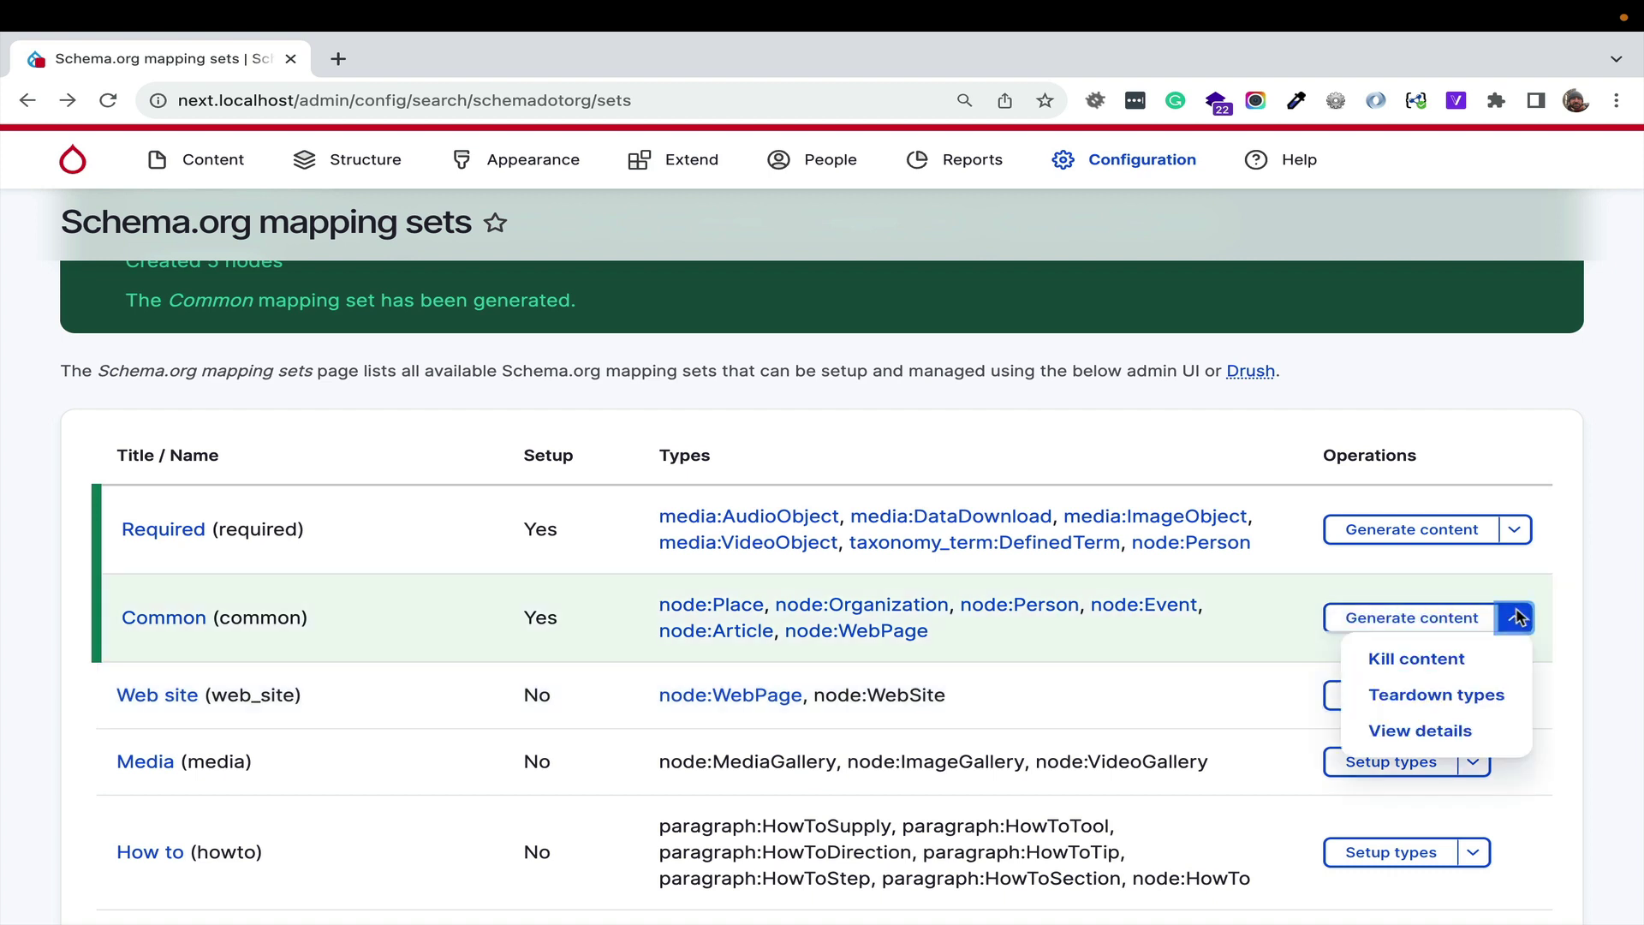
left_click(1418, 730)
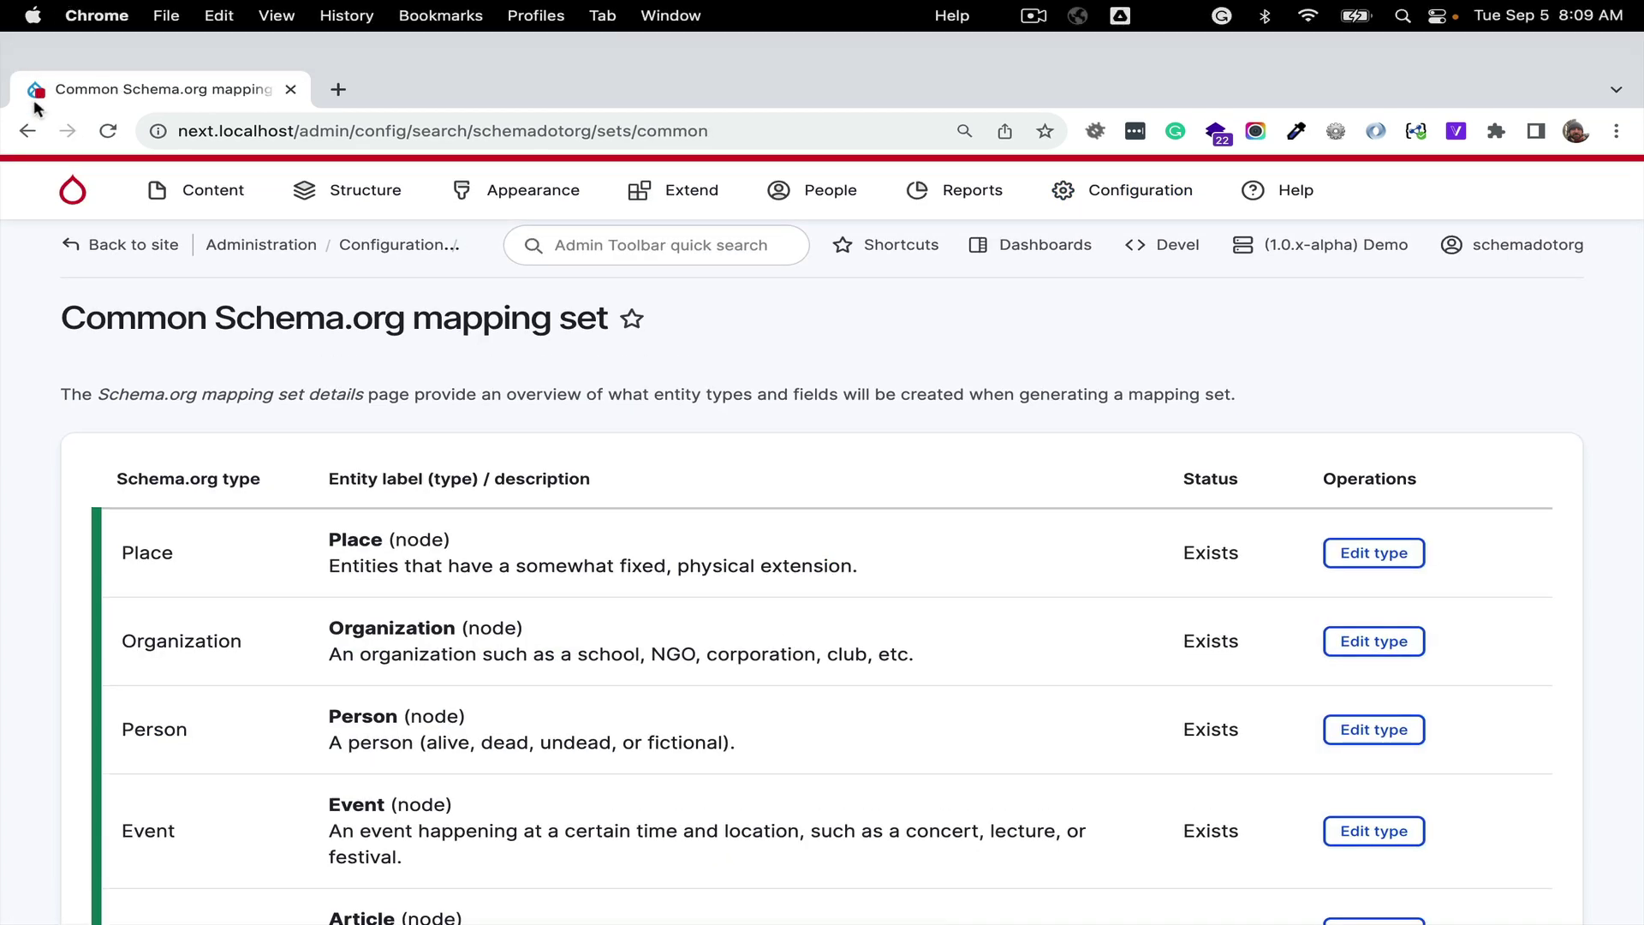
left_click(27, 130)
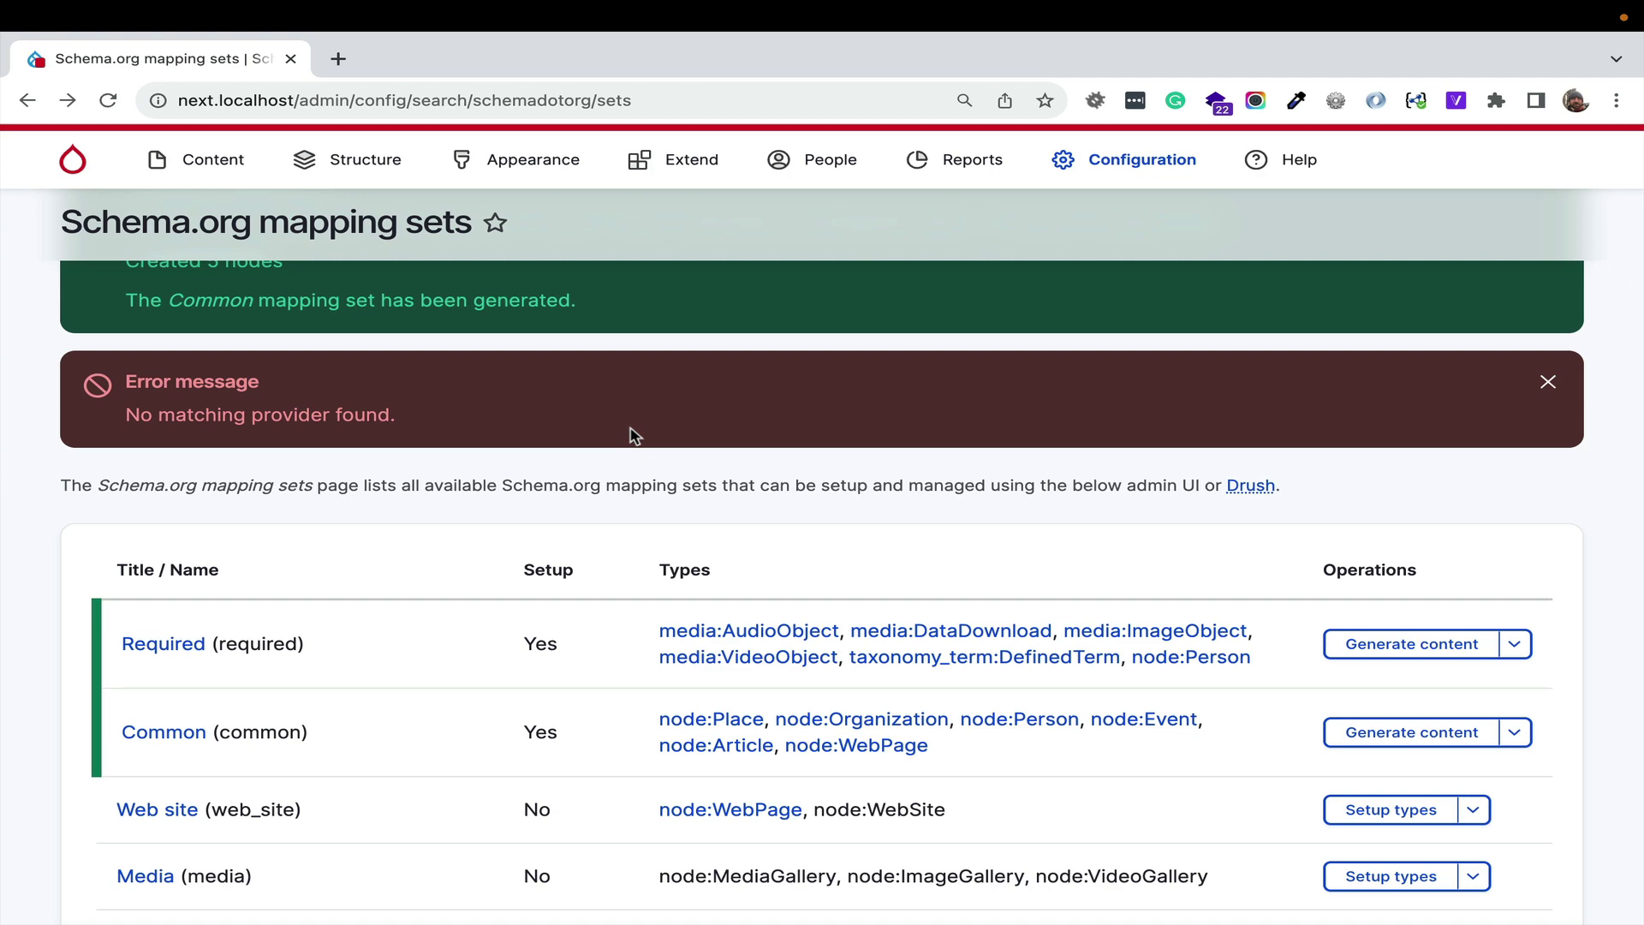
- Open the mapping sets configuration and highlight the required key and its types in the YAML, reviewing the sets that follow
scroll(634, 437, "up", 6)
left_click(221, 435)
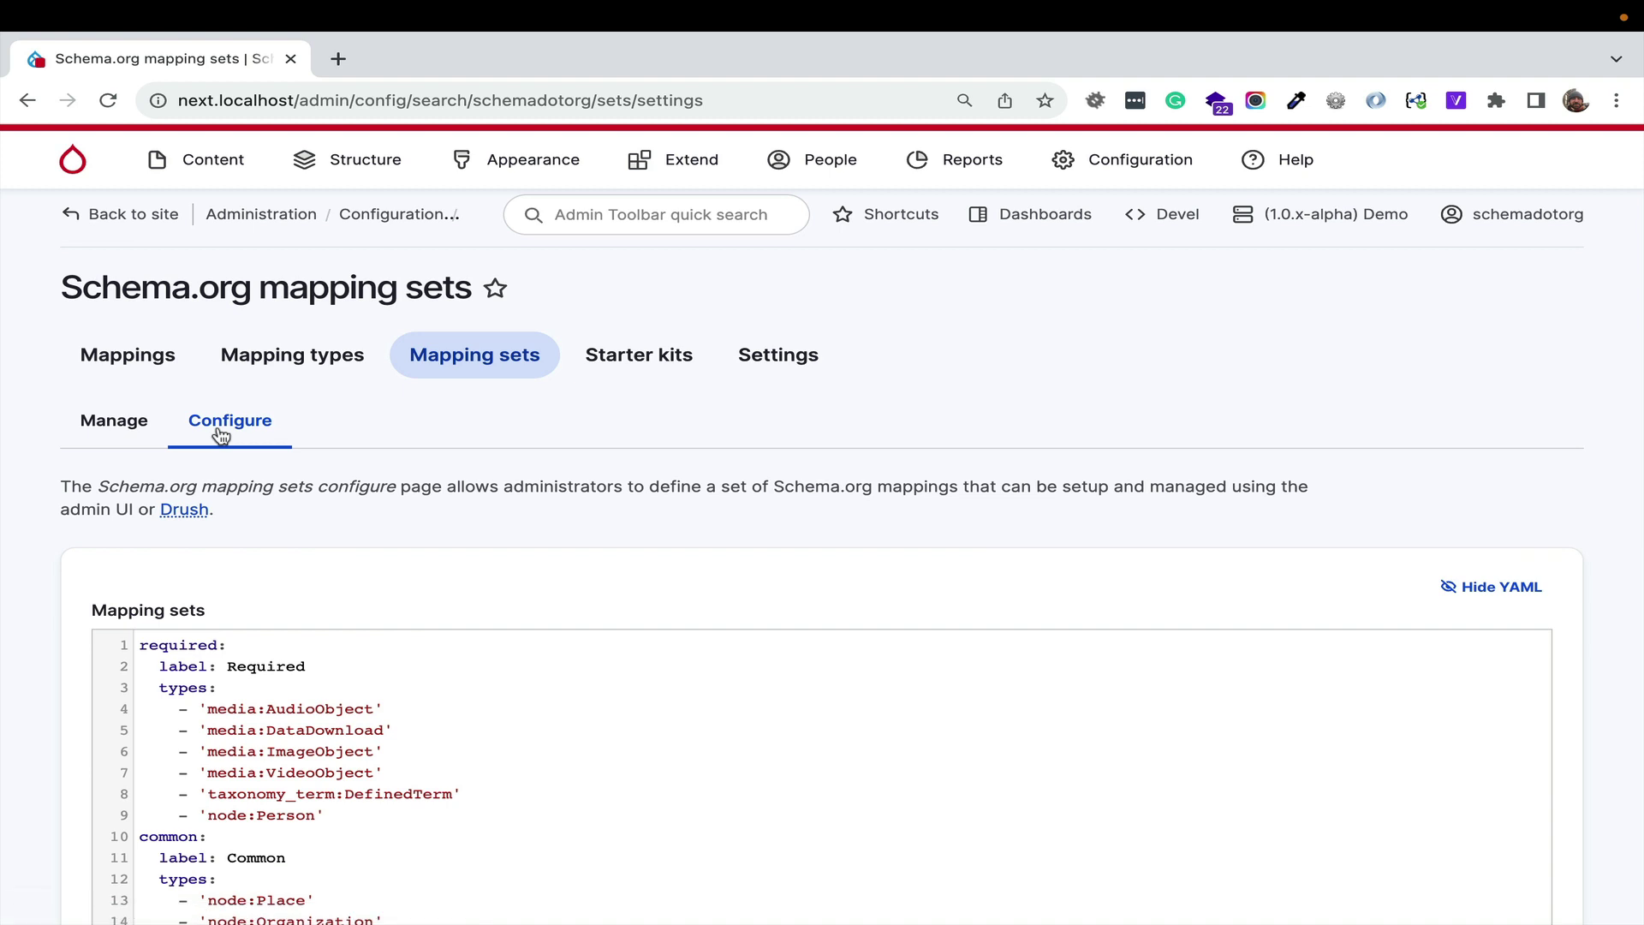
left_click_drag(220, 645, 122, 648)
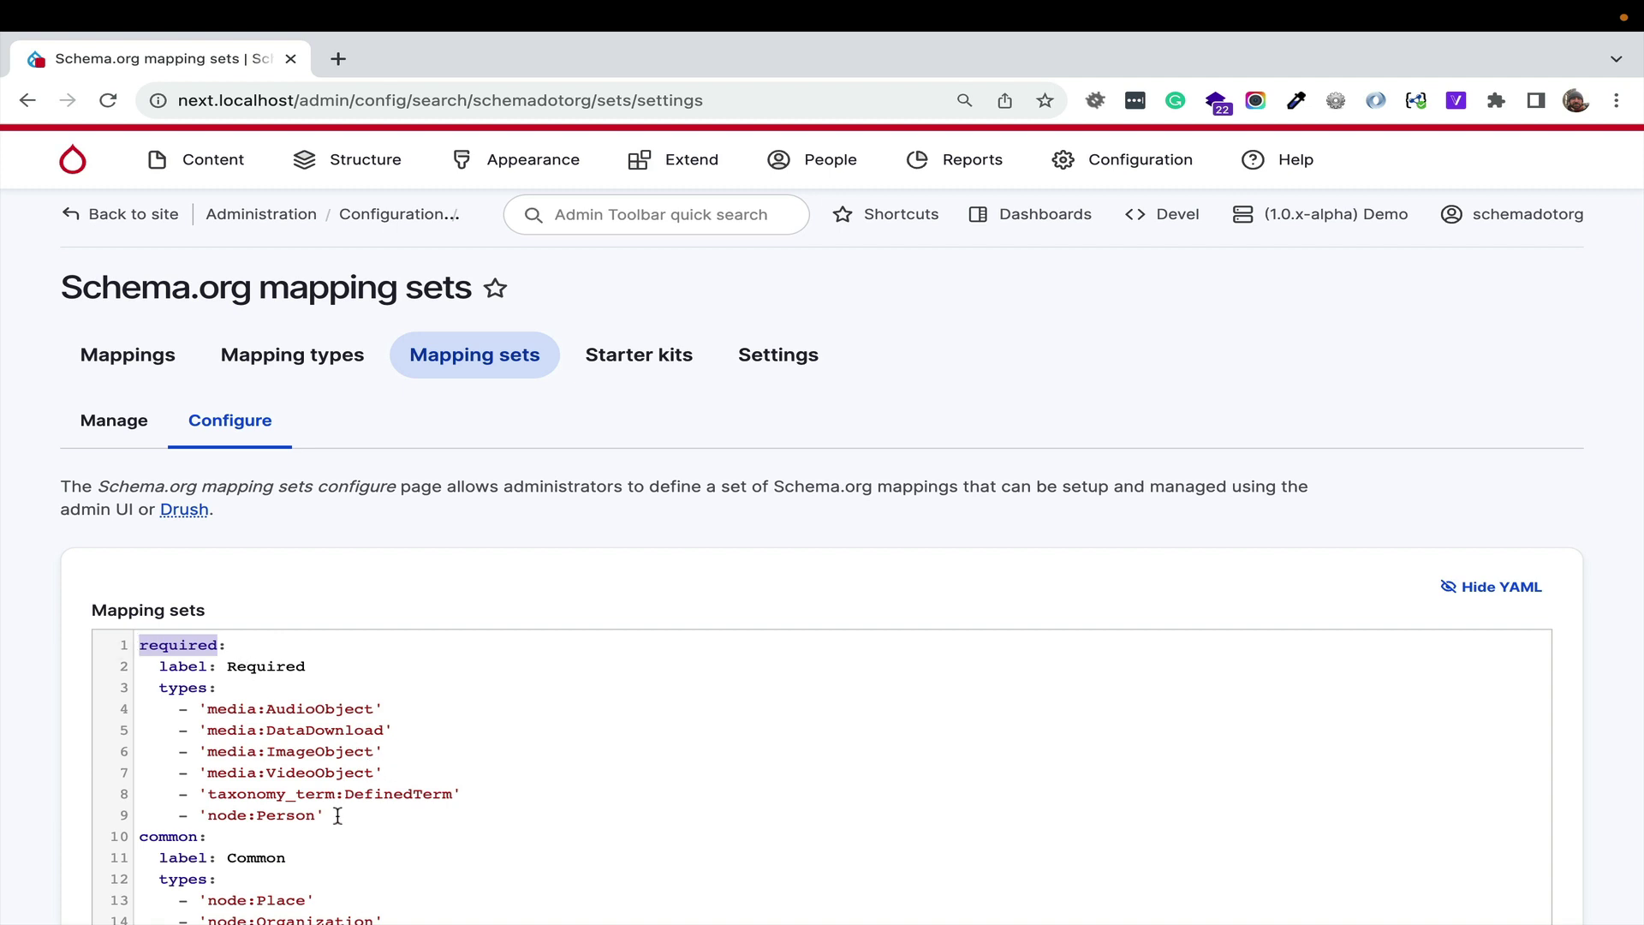
left_click_drag(325, 816, 131, 682)
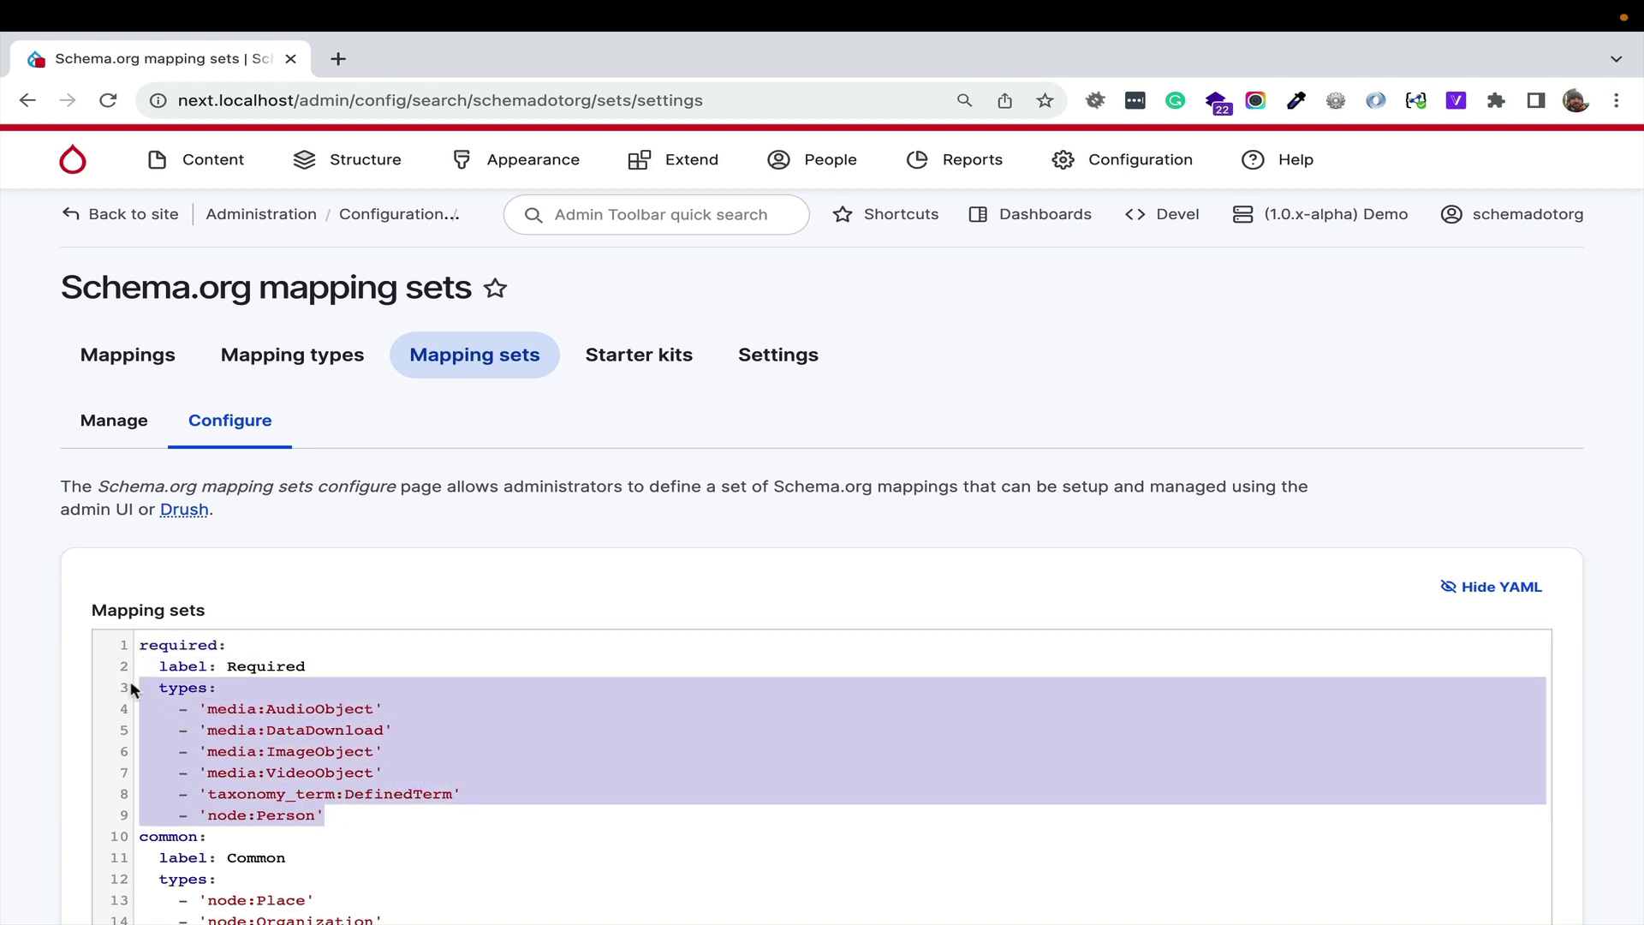
scroll(130, 687, "down", 5)
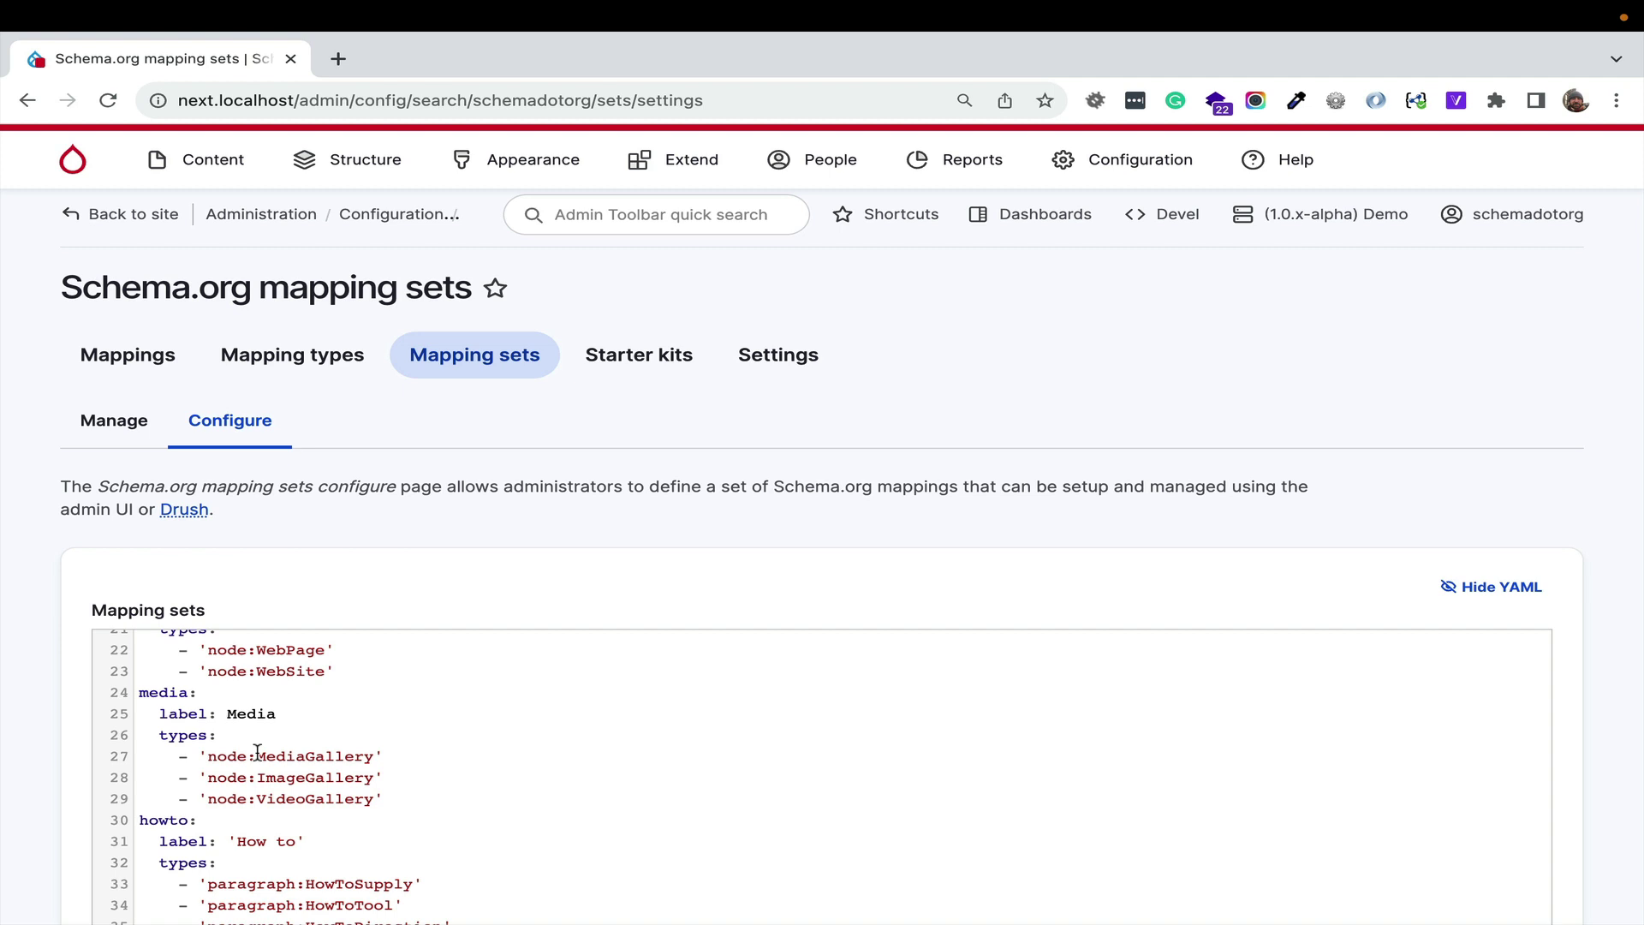
- Switch to the slides and advance from the Mapping sets slides through the Starter kits section
key("ctrl+Right")
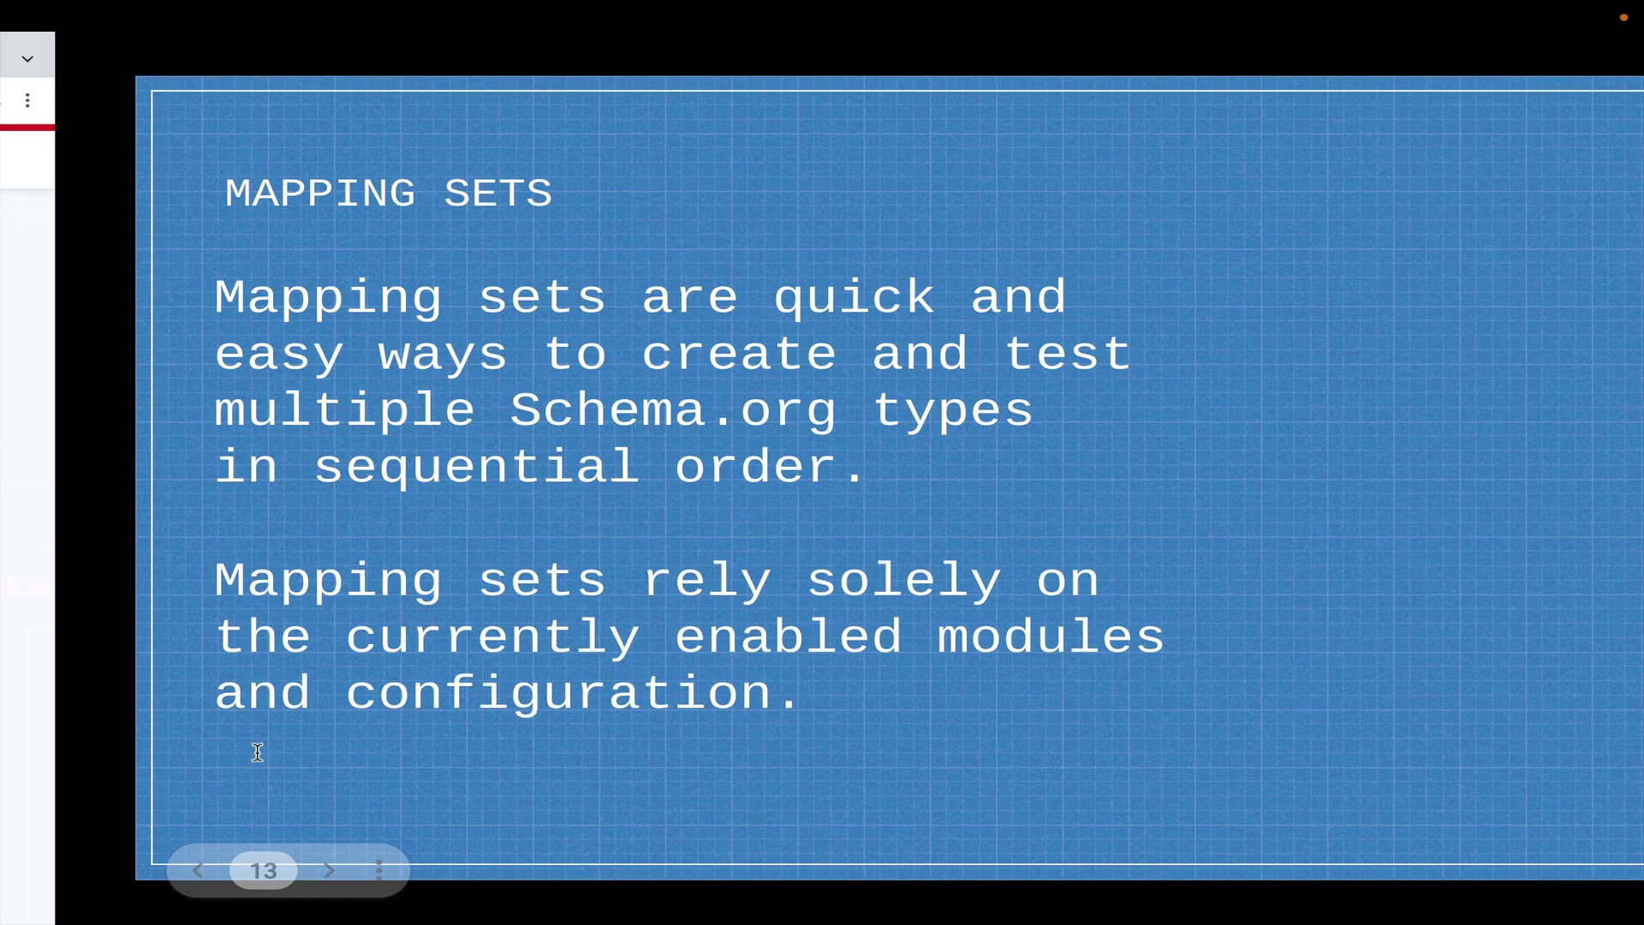
key("Right")
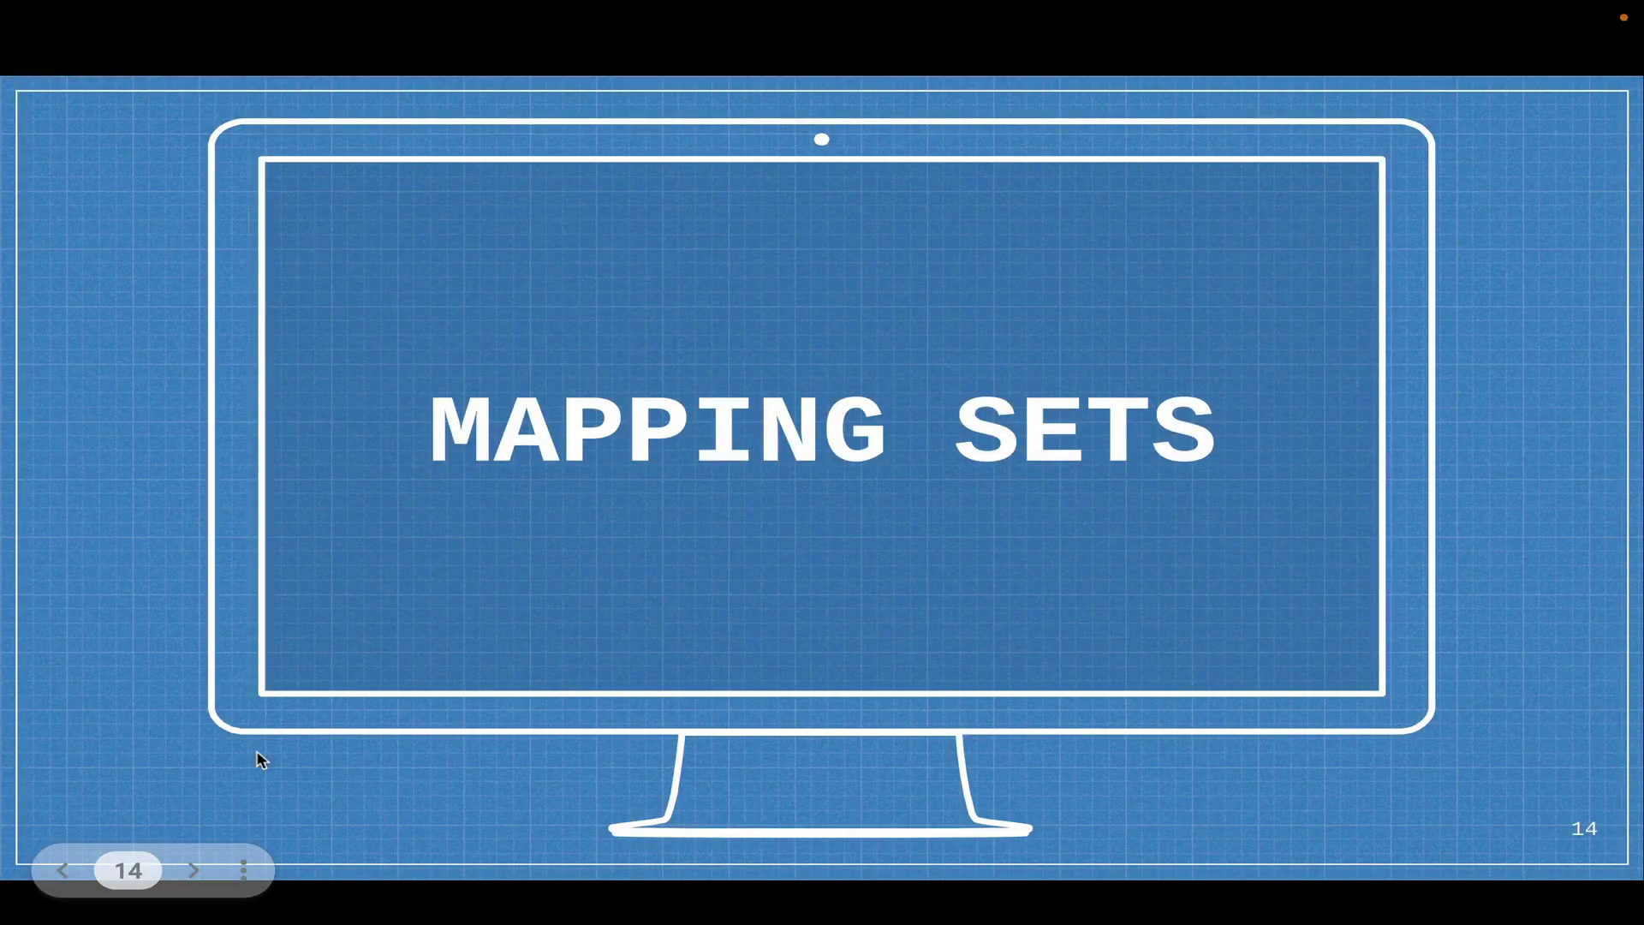
key("Right")
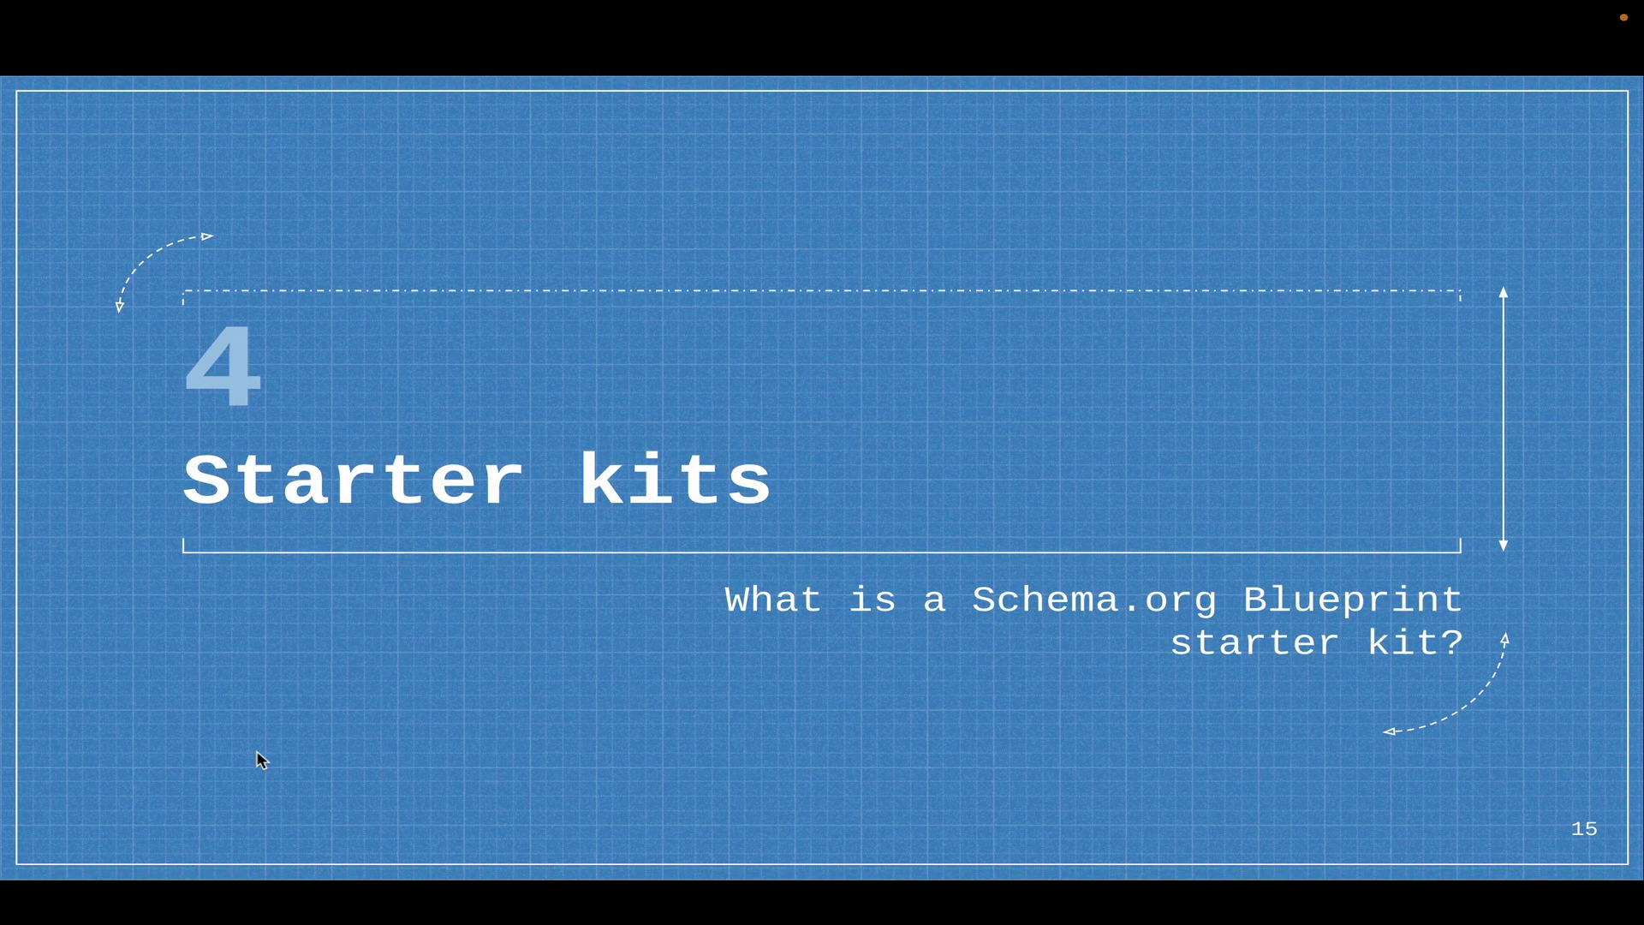
key("Right")
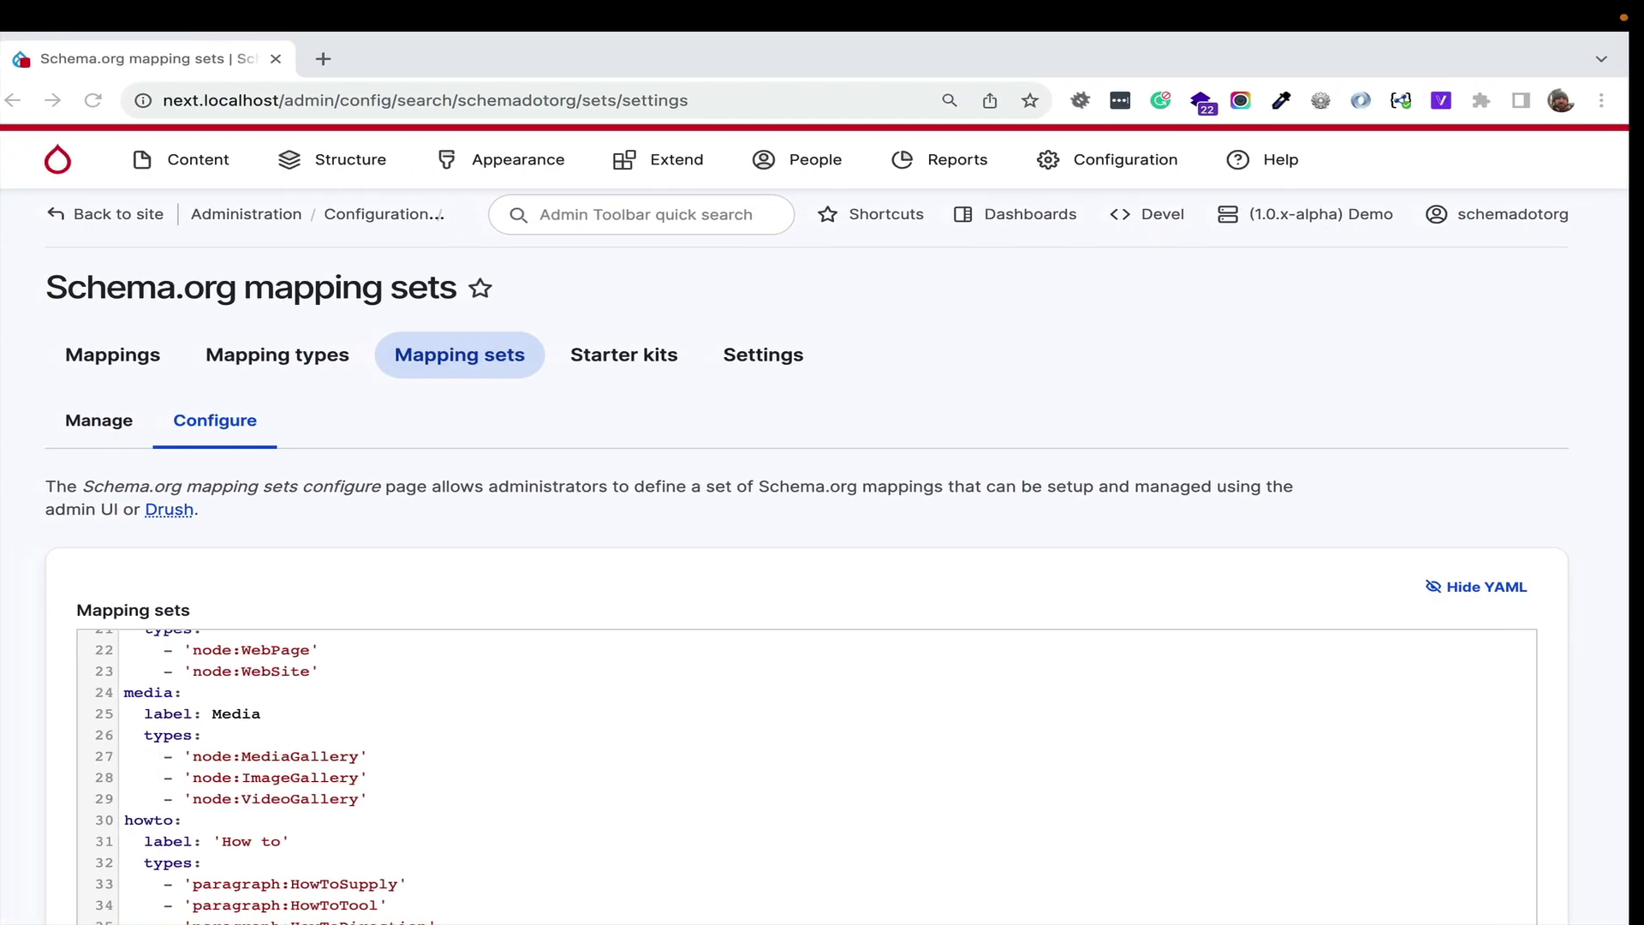
- Install the Recipes starter kit from the Drupal site's Schema.org starter kits and confirm the installation
left_click(651, 377)
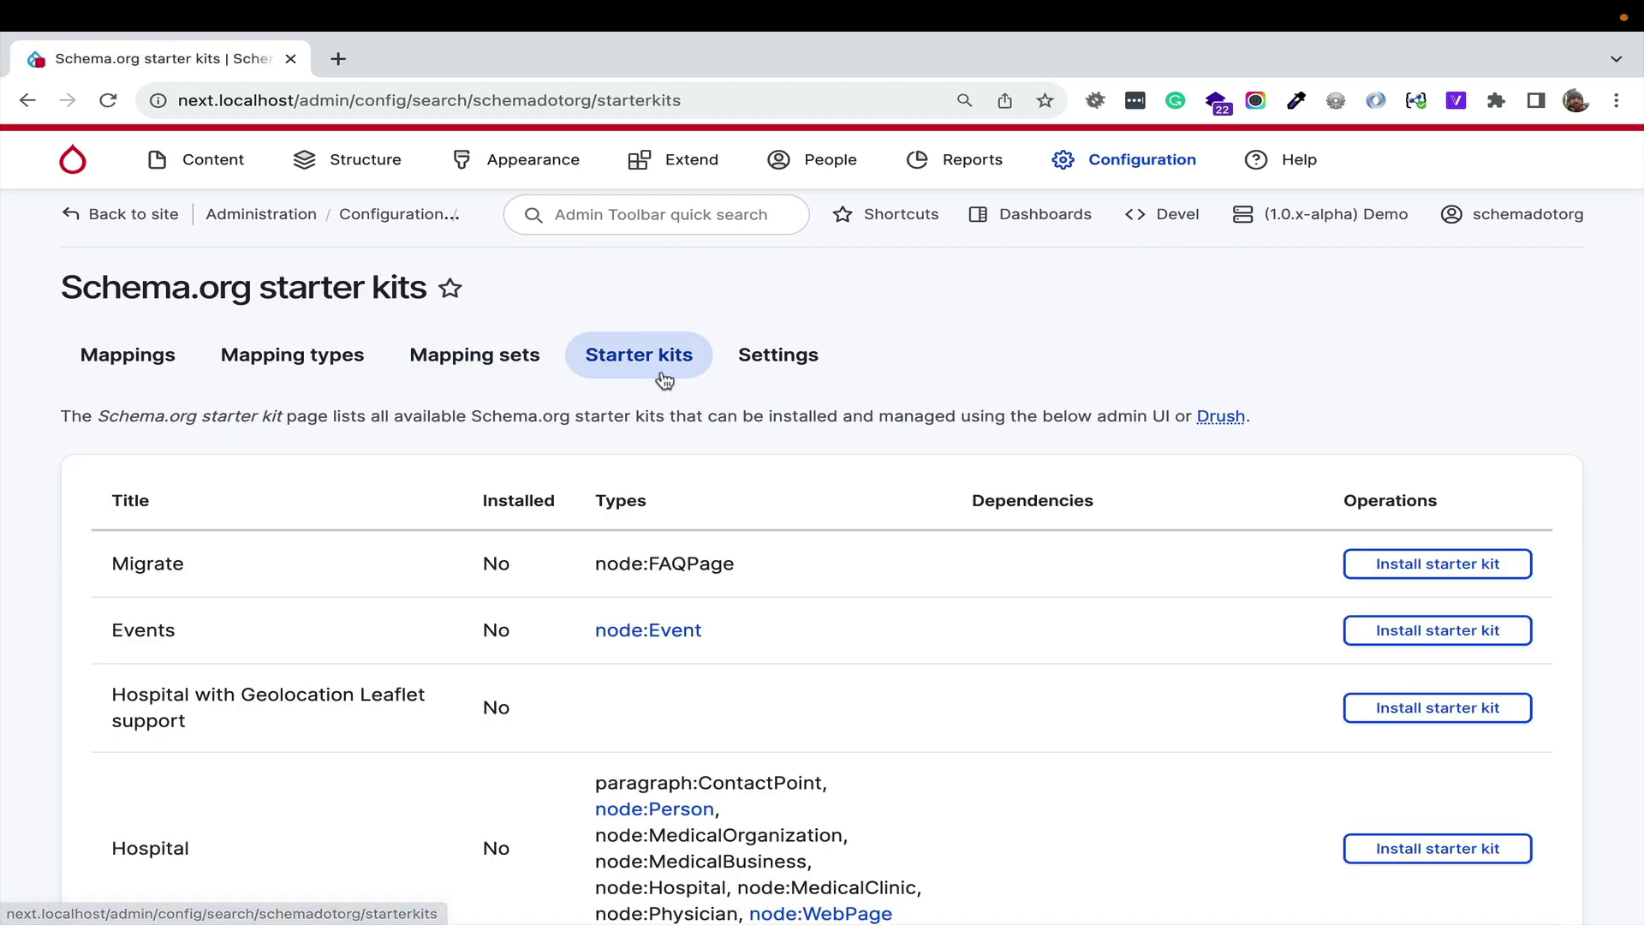
scroll(665, 379, "down", 10)
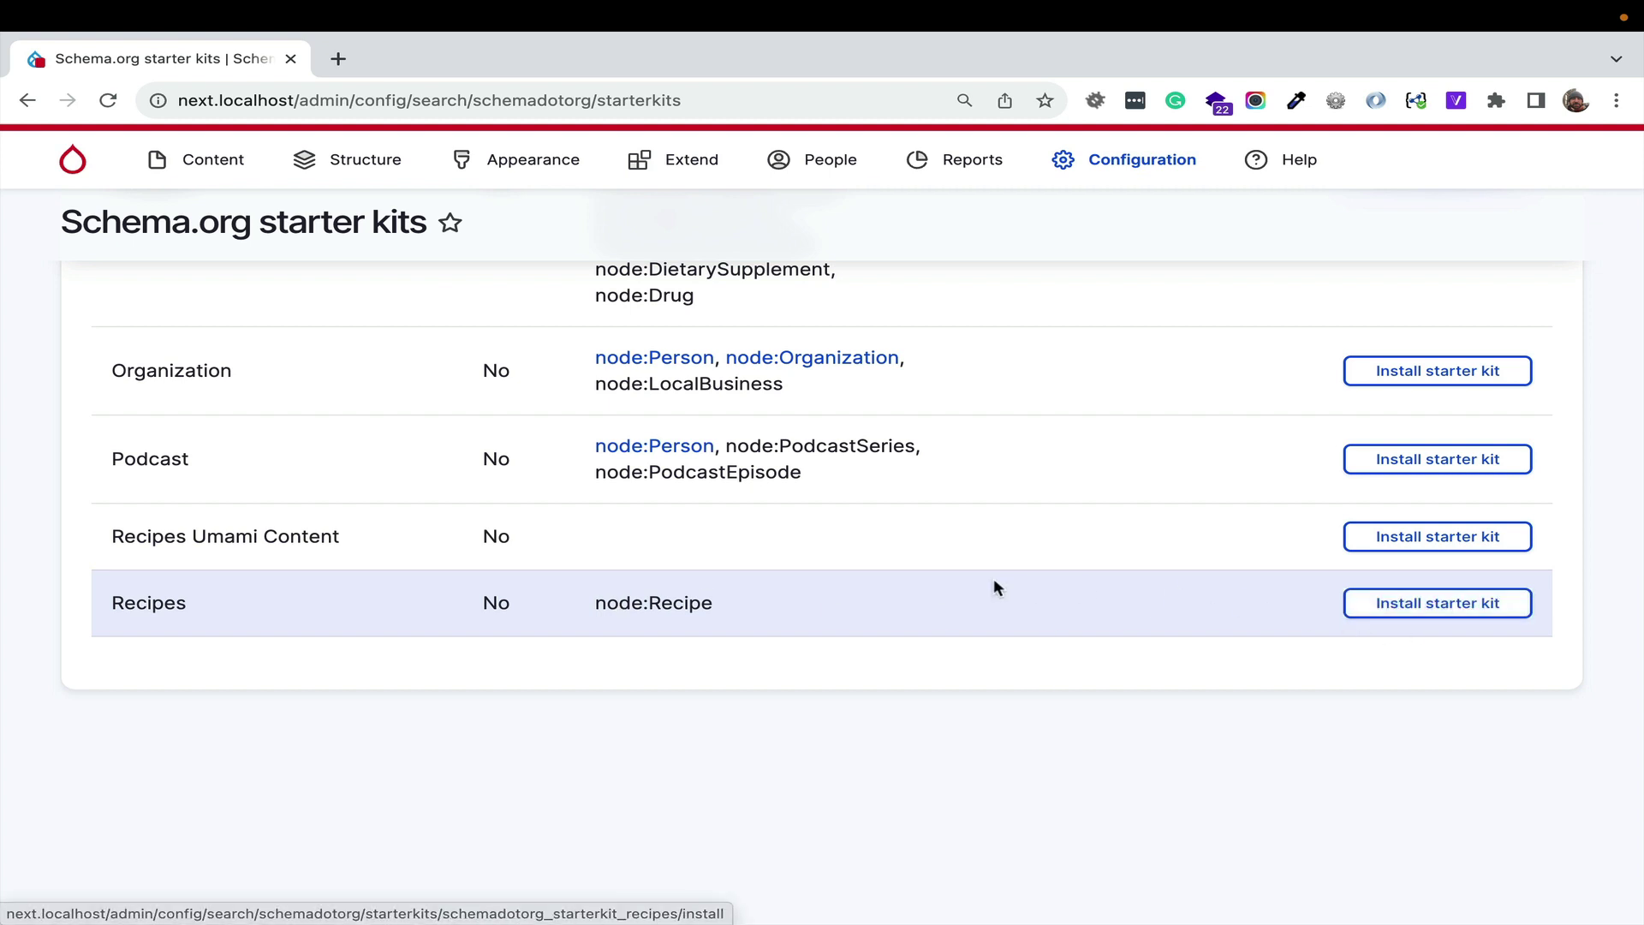
left_click(1481, 614)
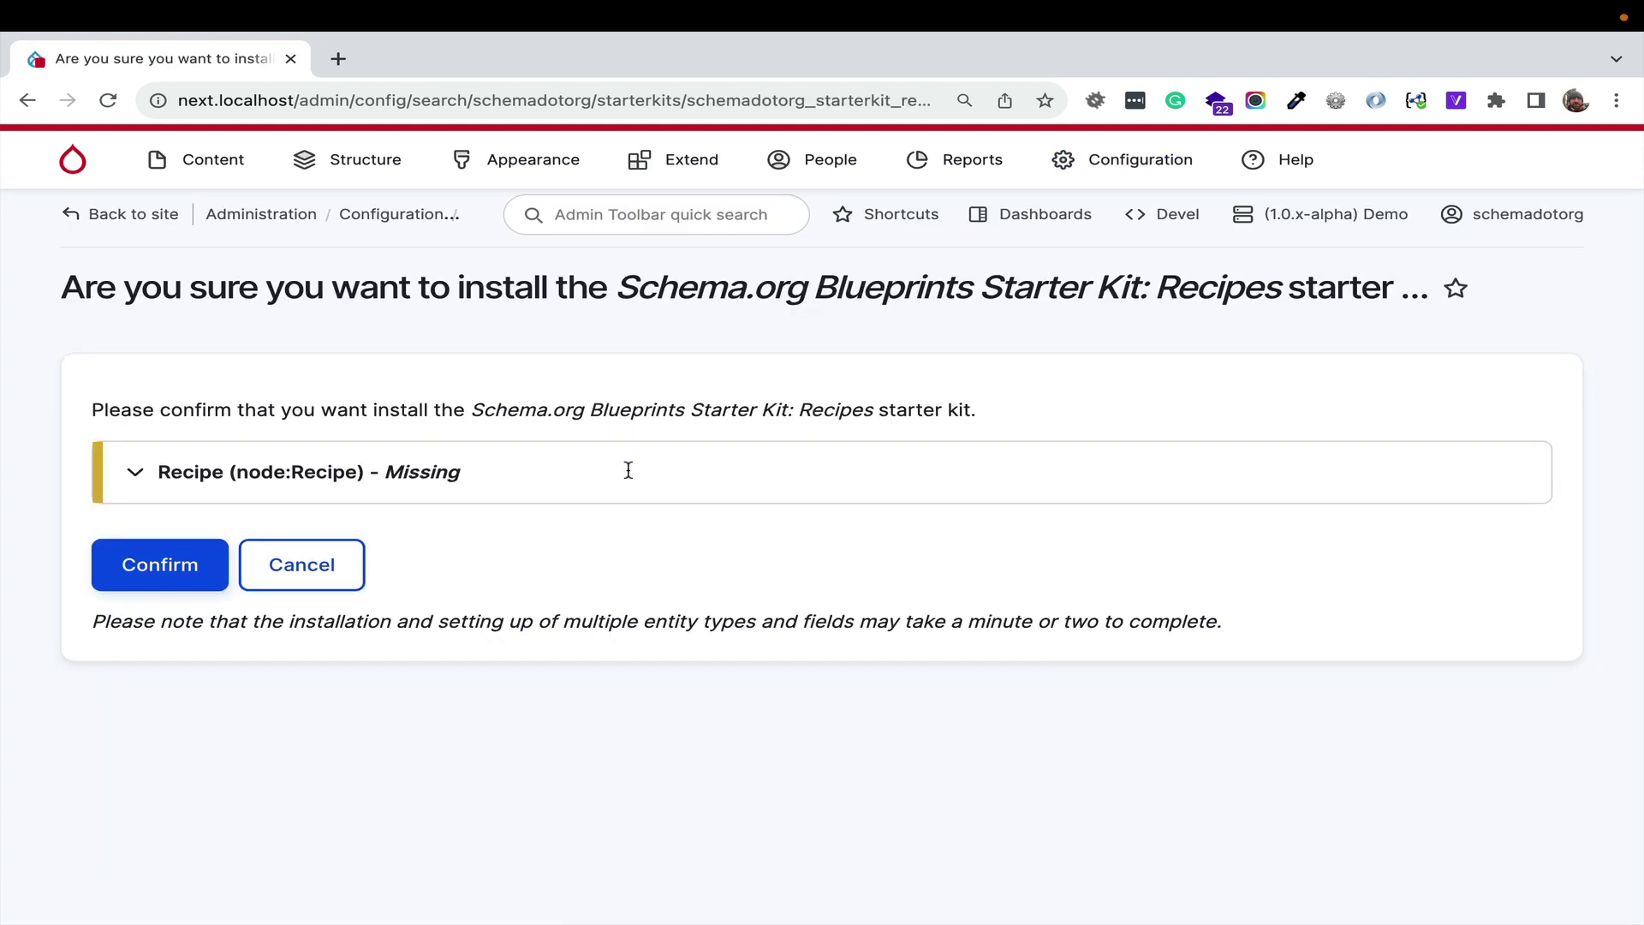
left_click(184, 565)
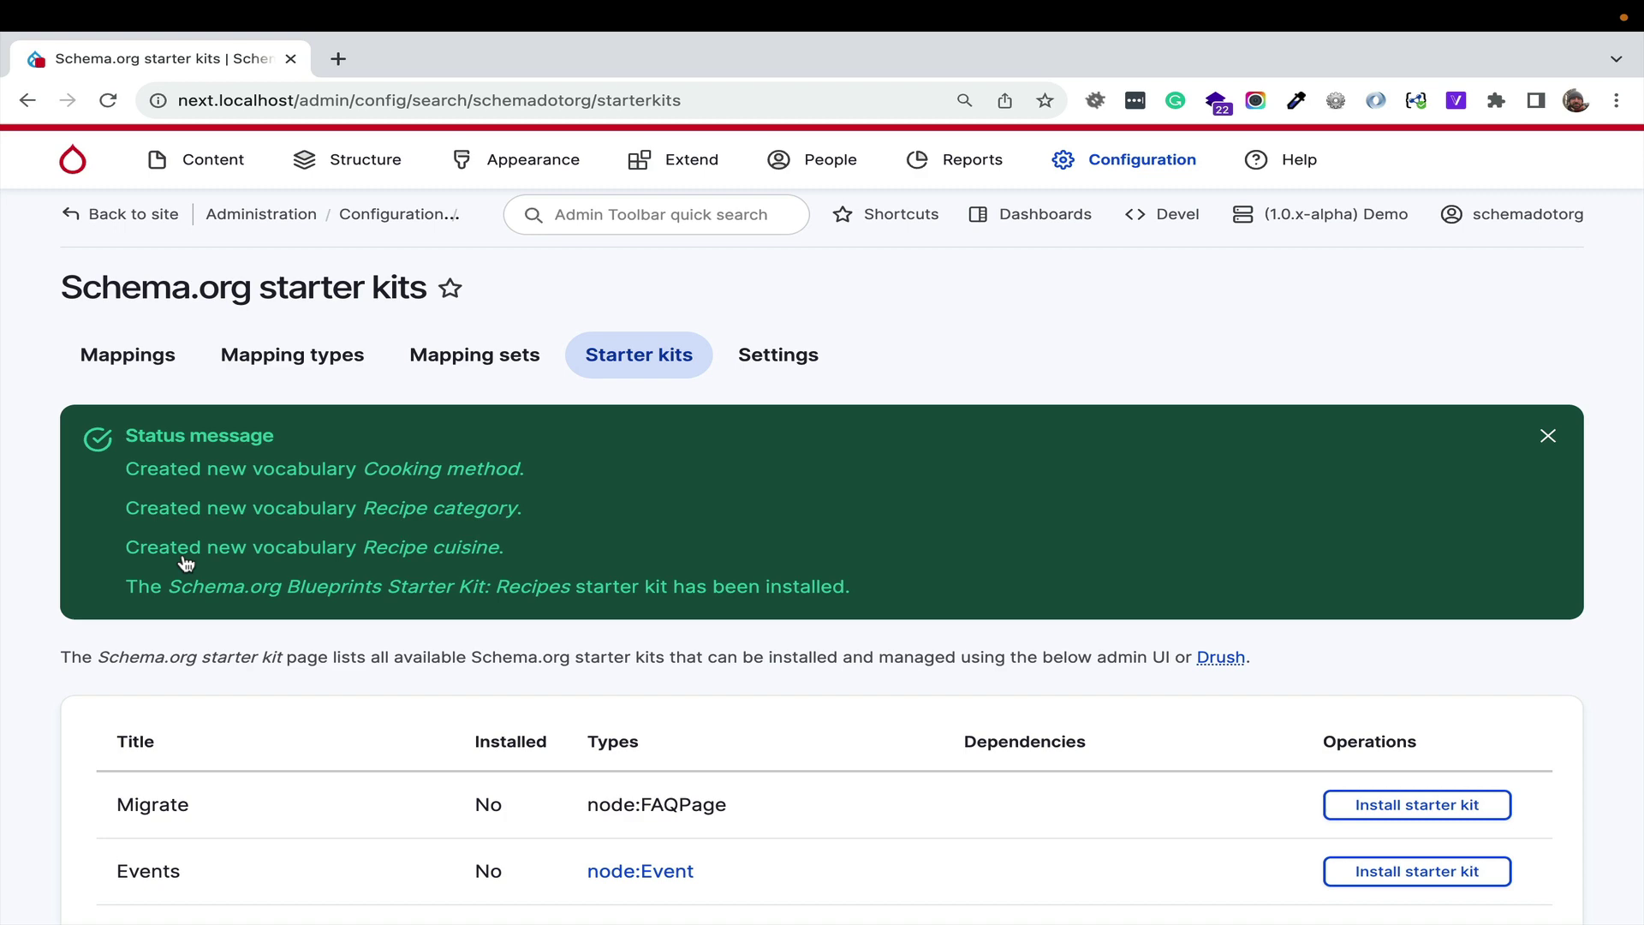
- Install the Recipes Umami Content starter kit and confirm the installation
scroll(834, 618, "down", 8)
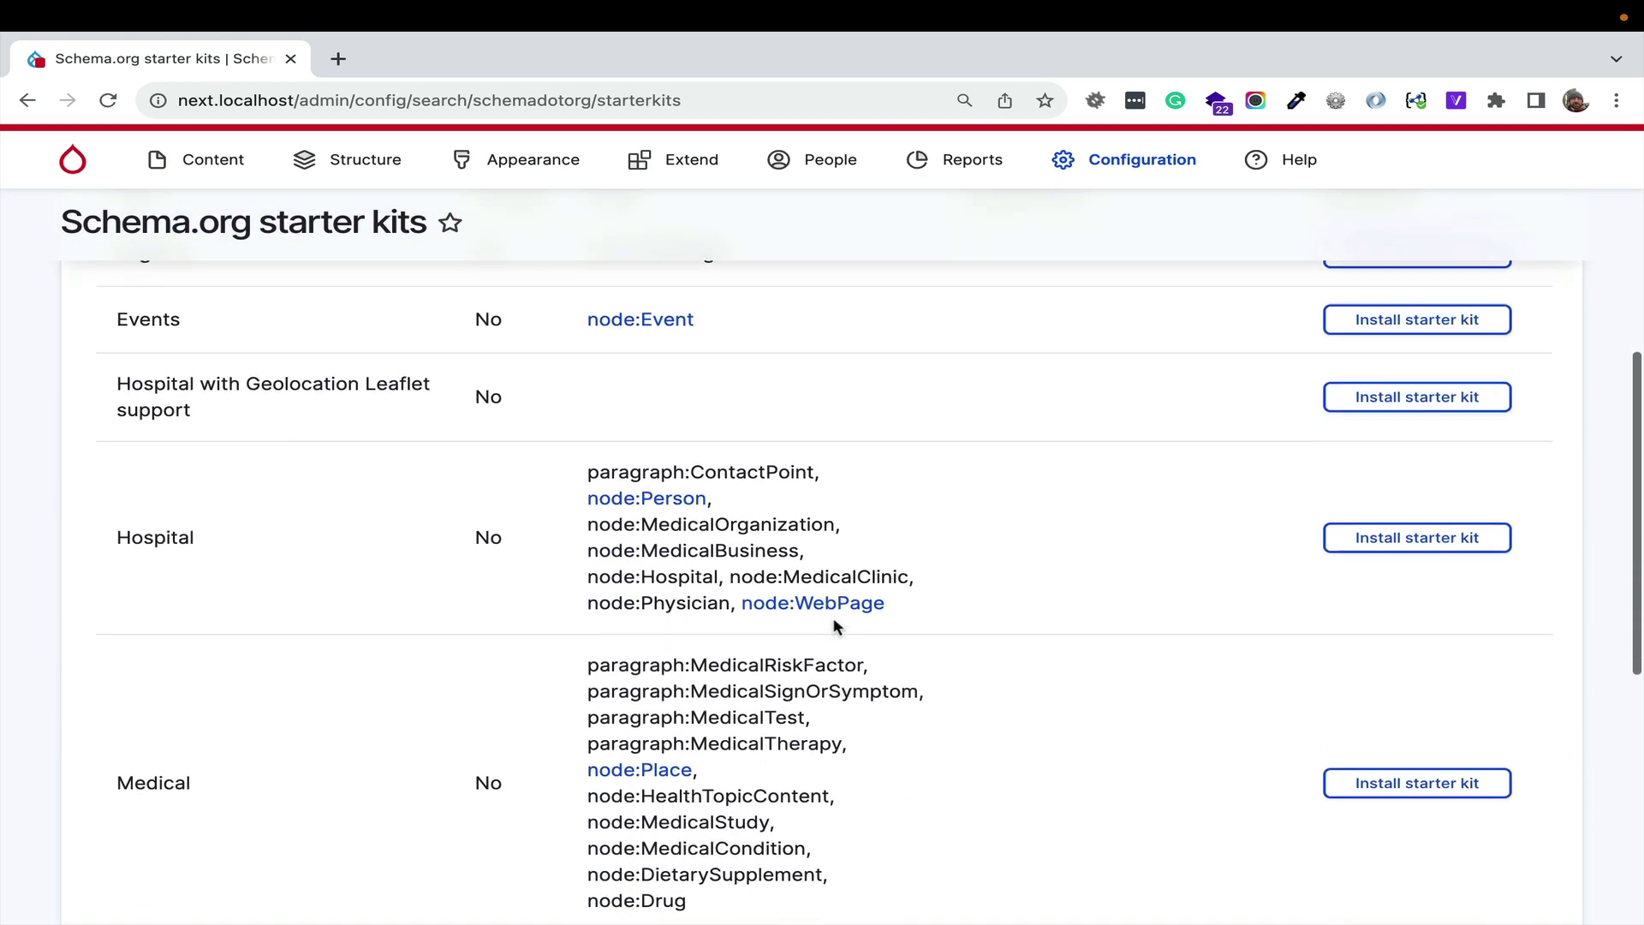
scroll(824, 616, "down", 3)
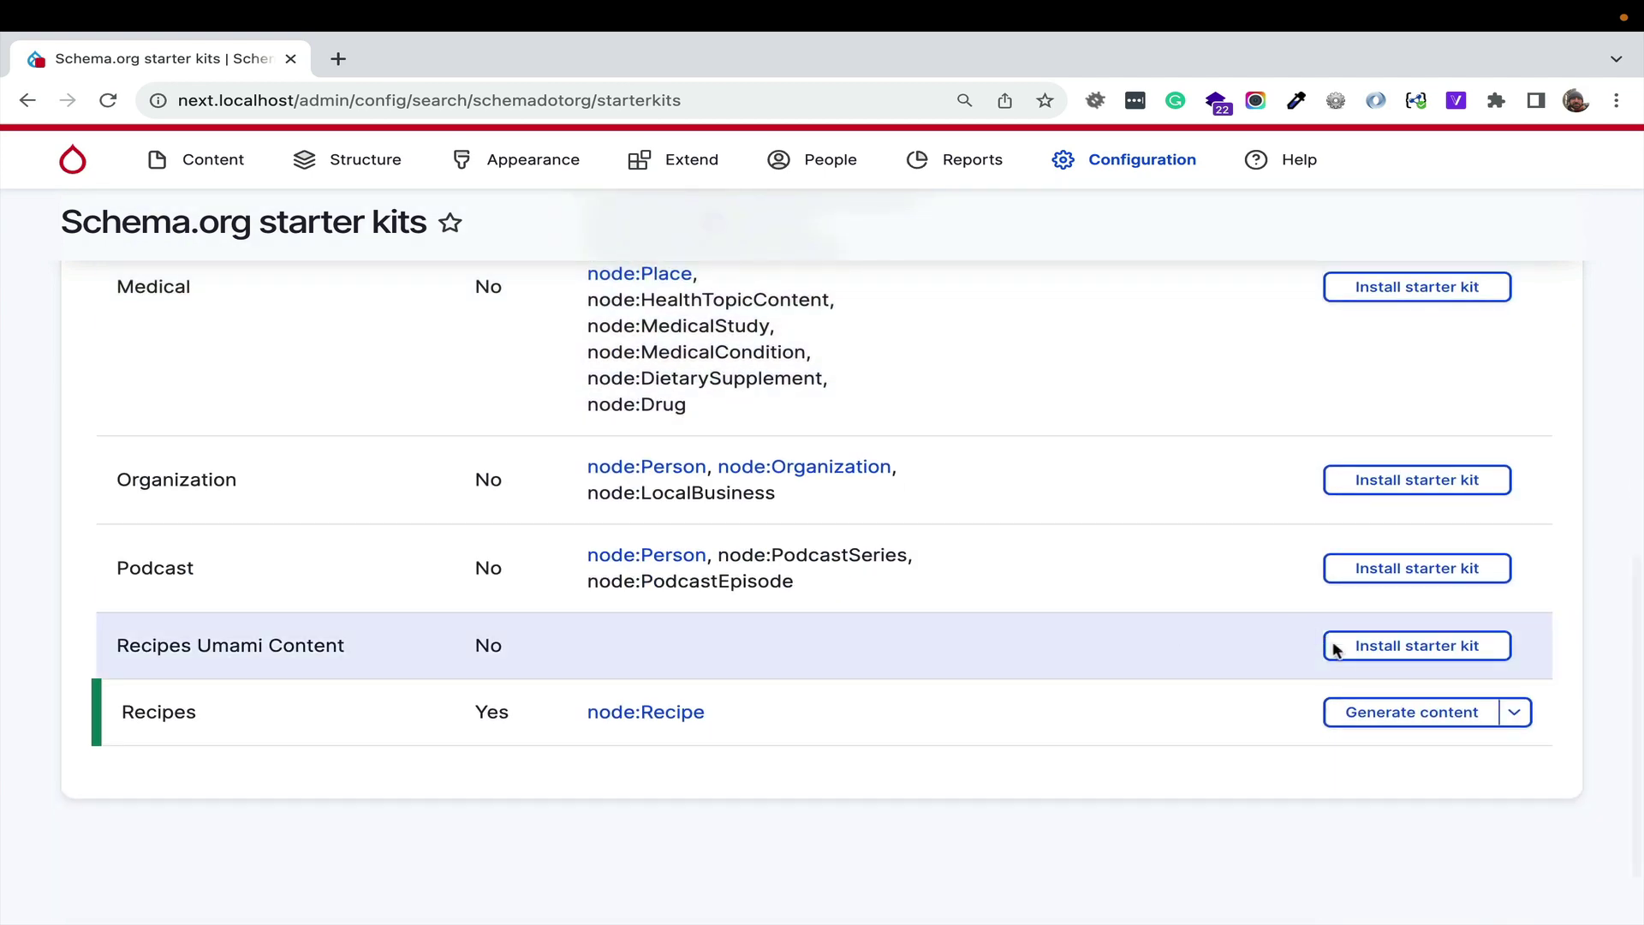
left_click(1360, 661)
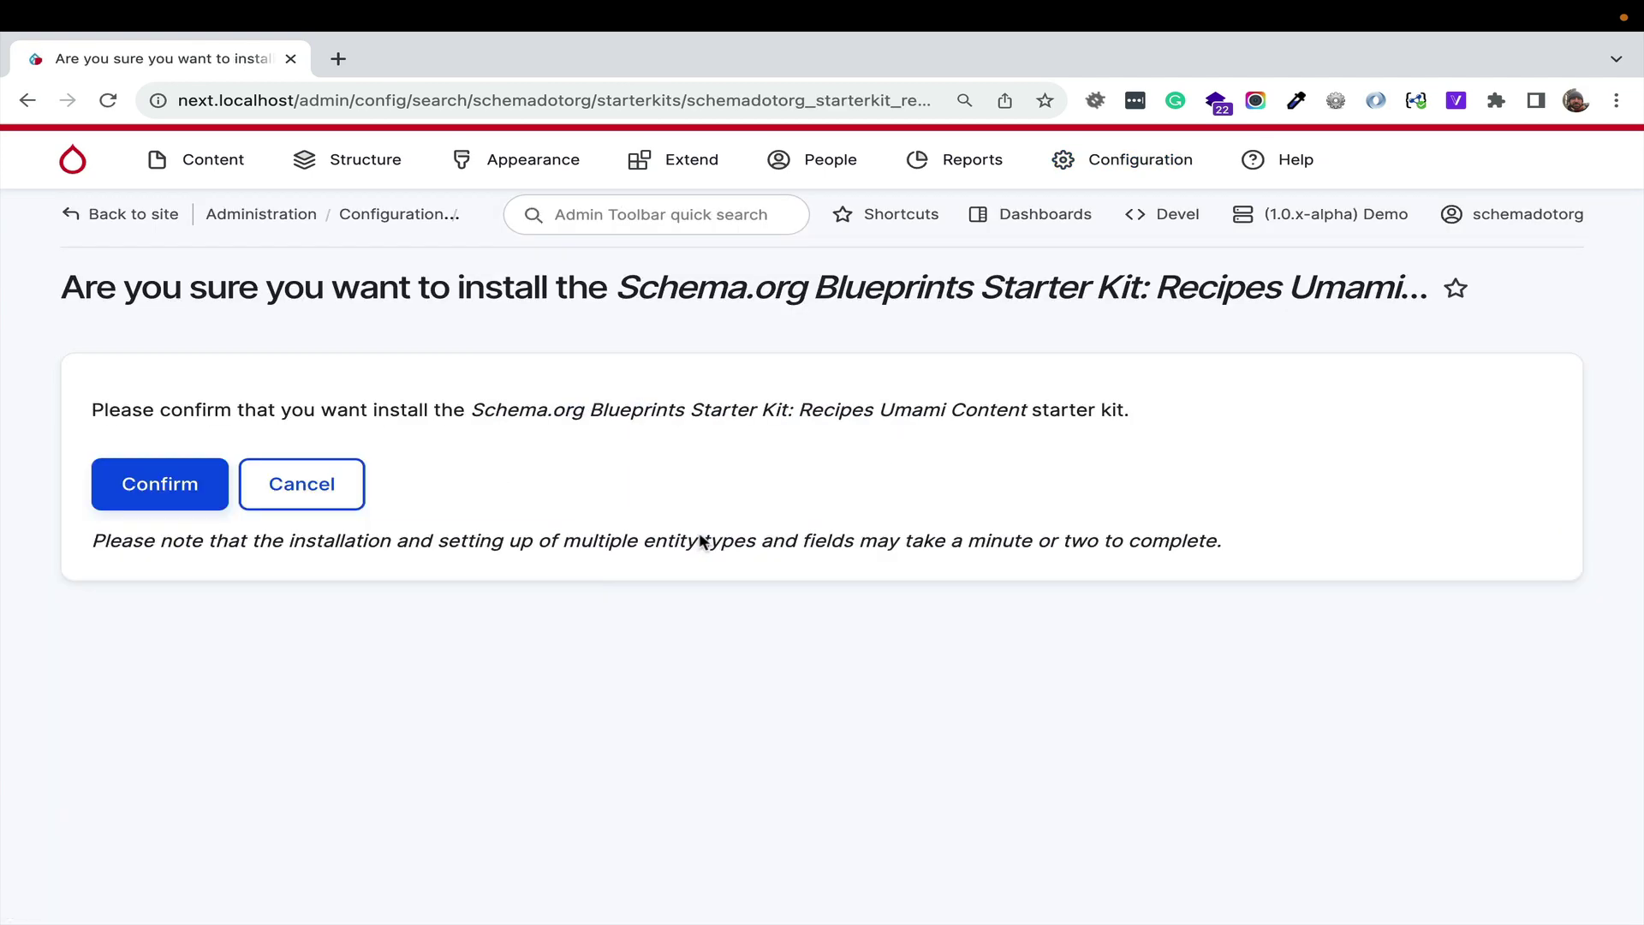
left_click(179, 490)
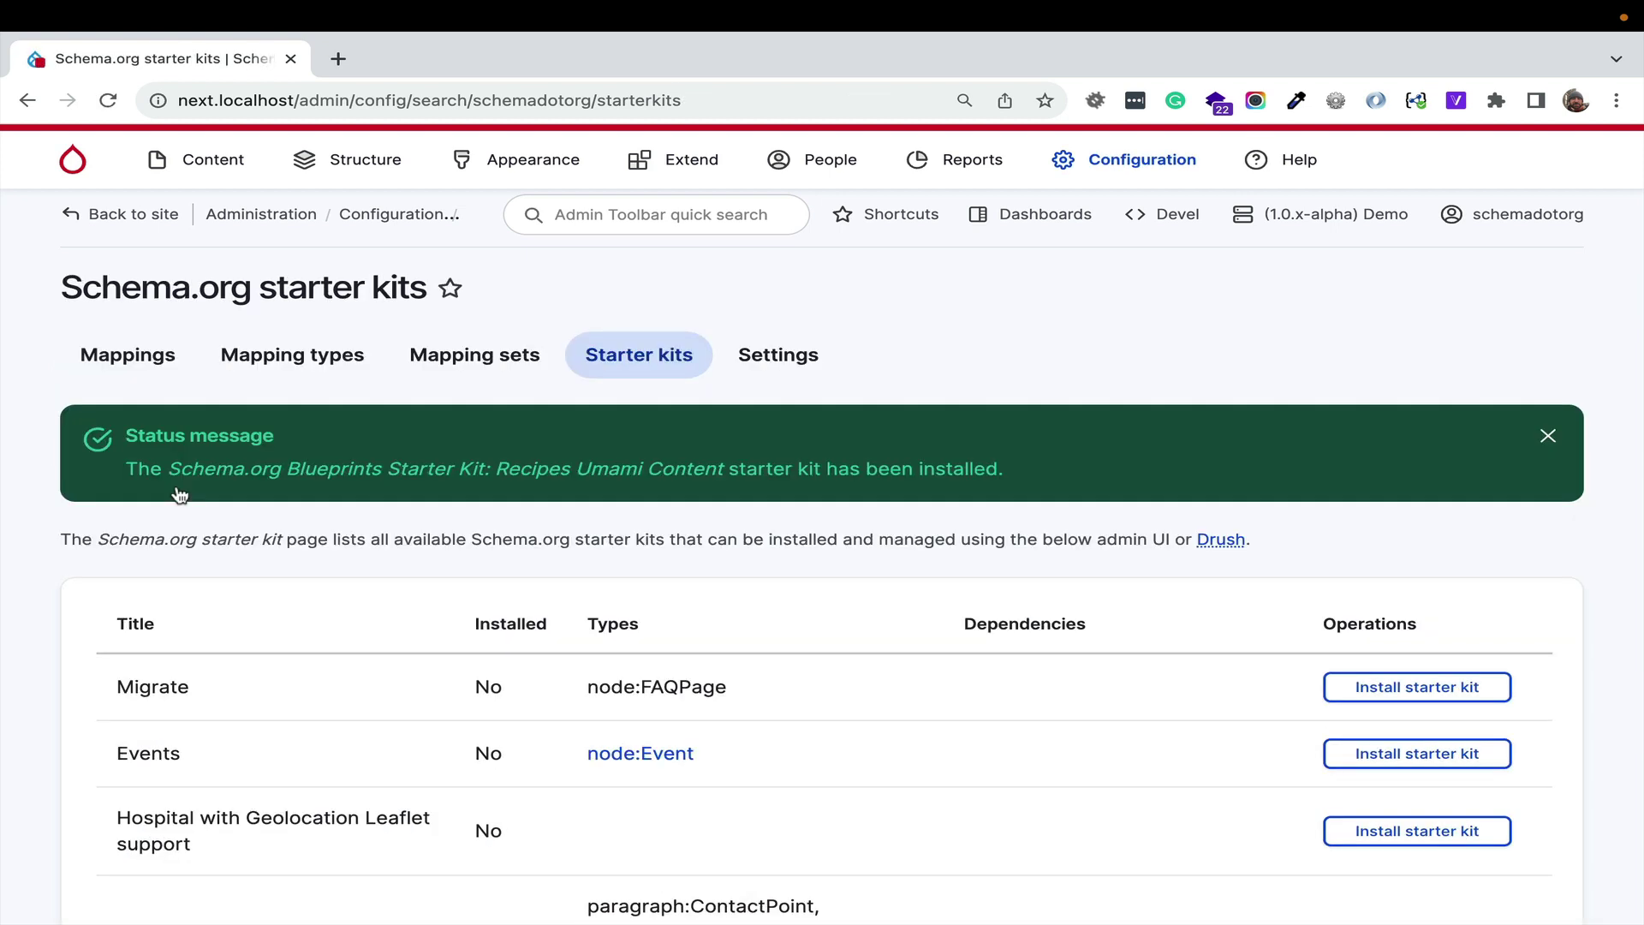
- Check the Recipes entries in the starter kits list and open the System overview dashboard to review its content listing
scroll(648, 589, "down", 10)
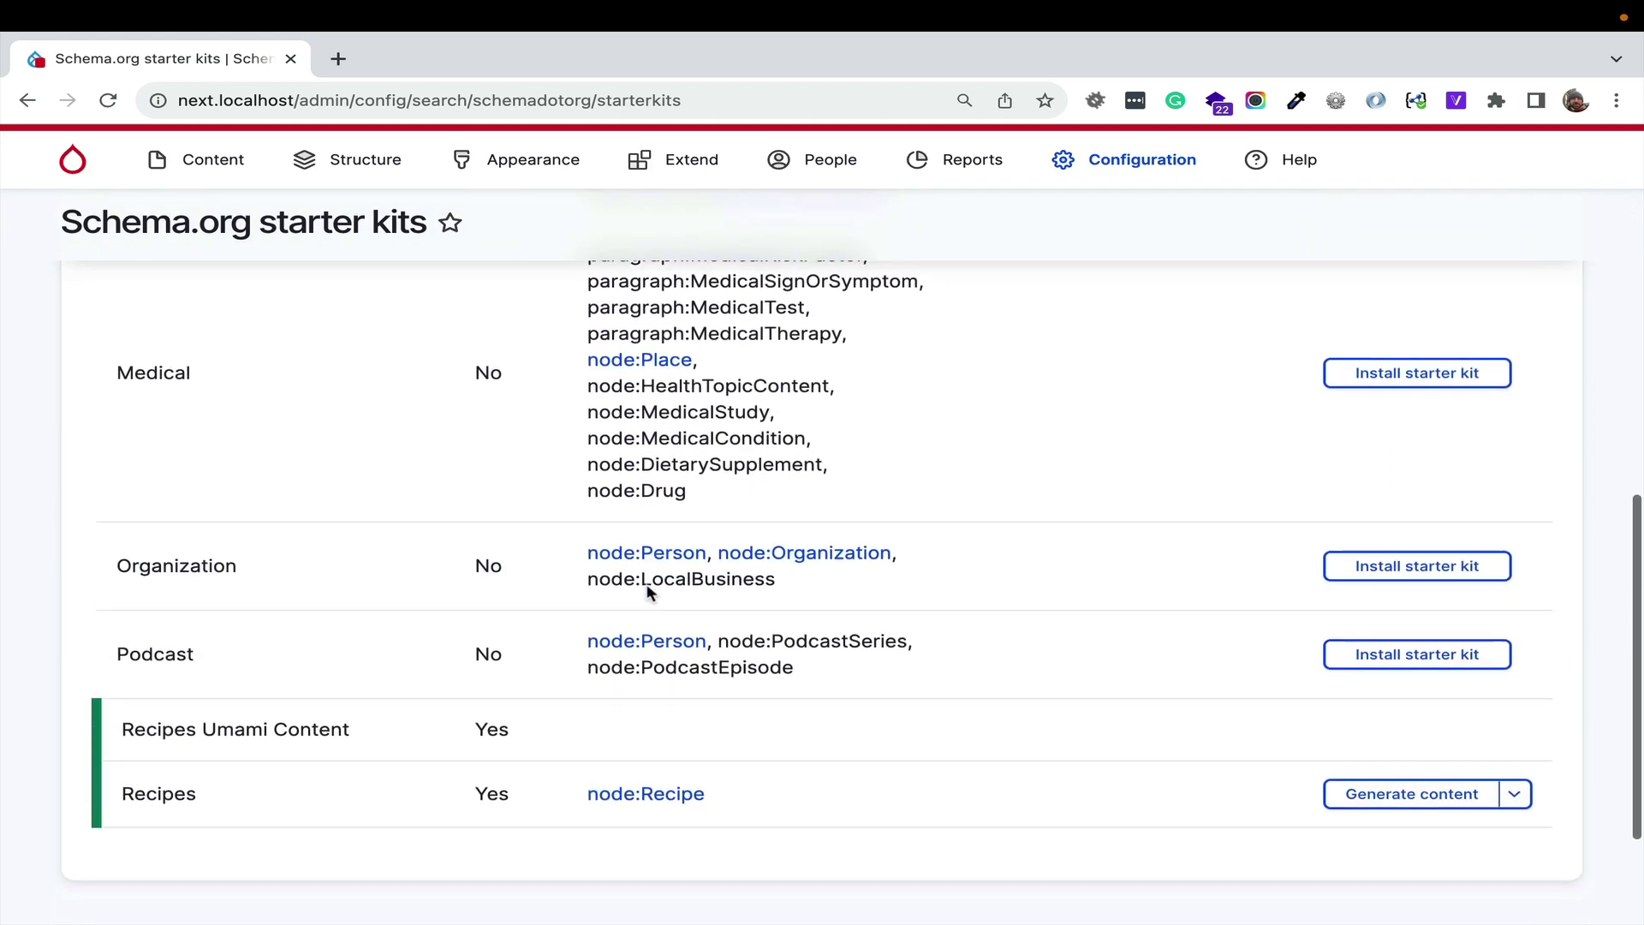
scroll(664, 662, "up", 10)
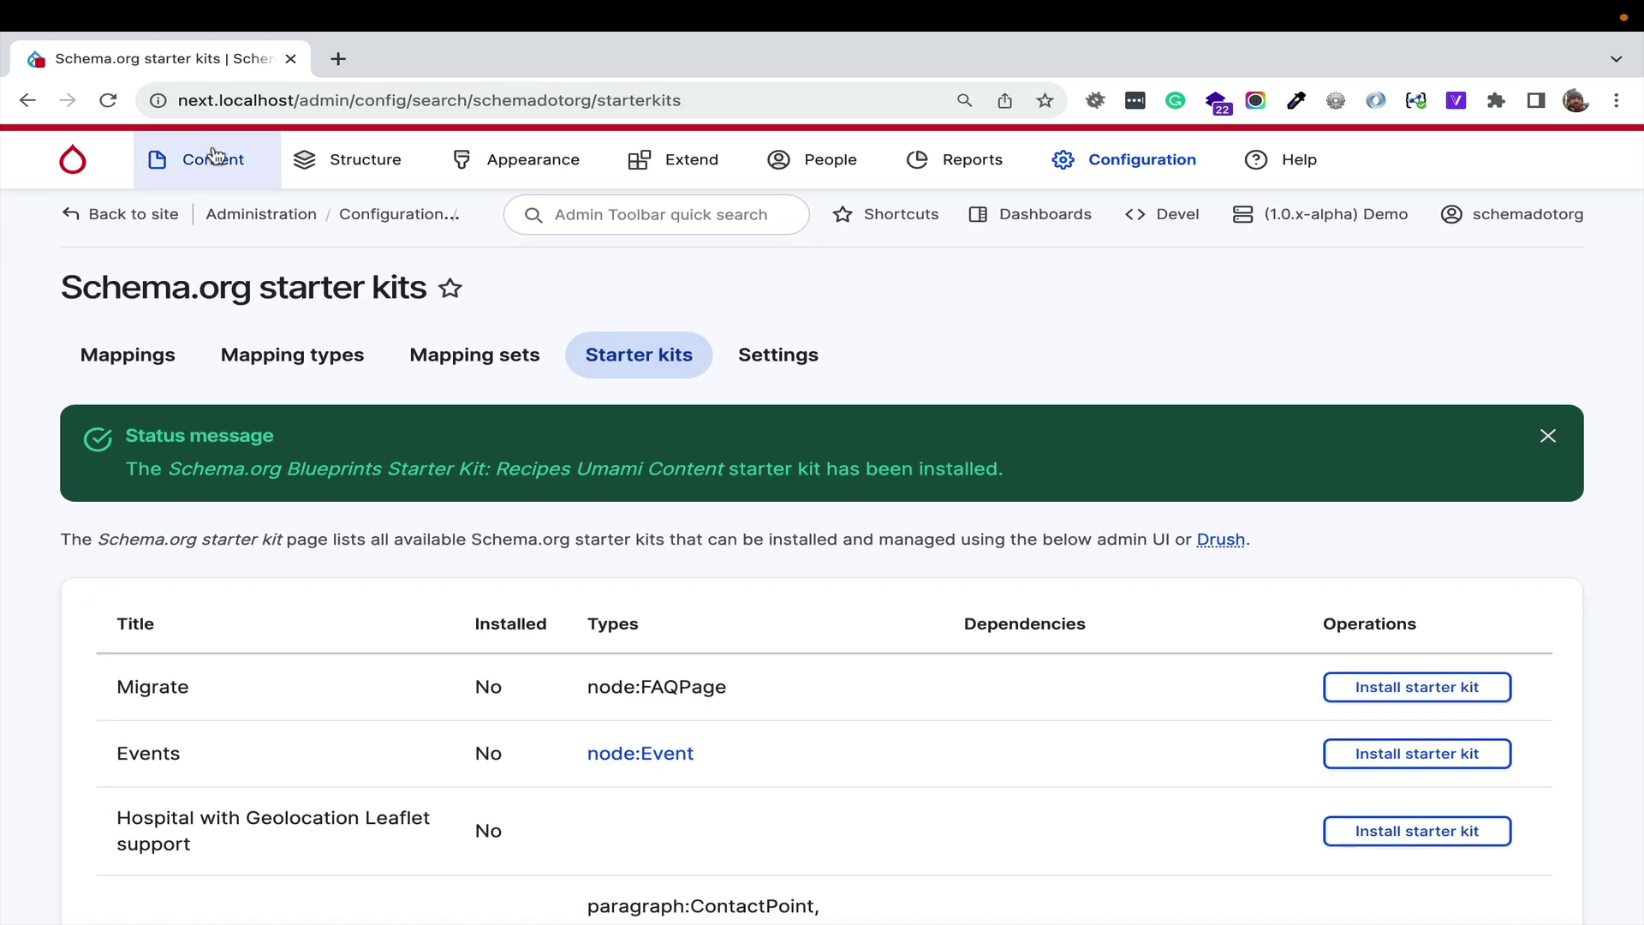
mouse_move(214, 154)
mouse_move(882, 238)
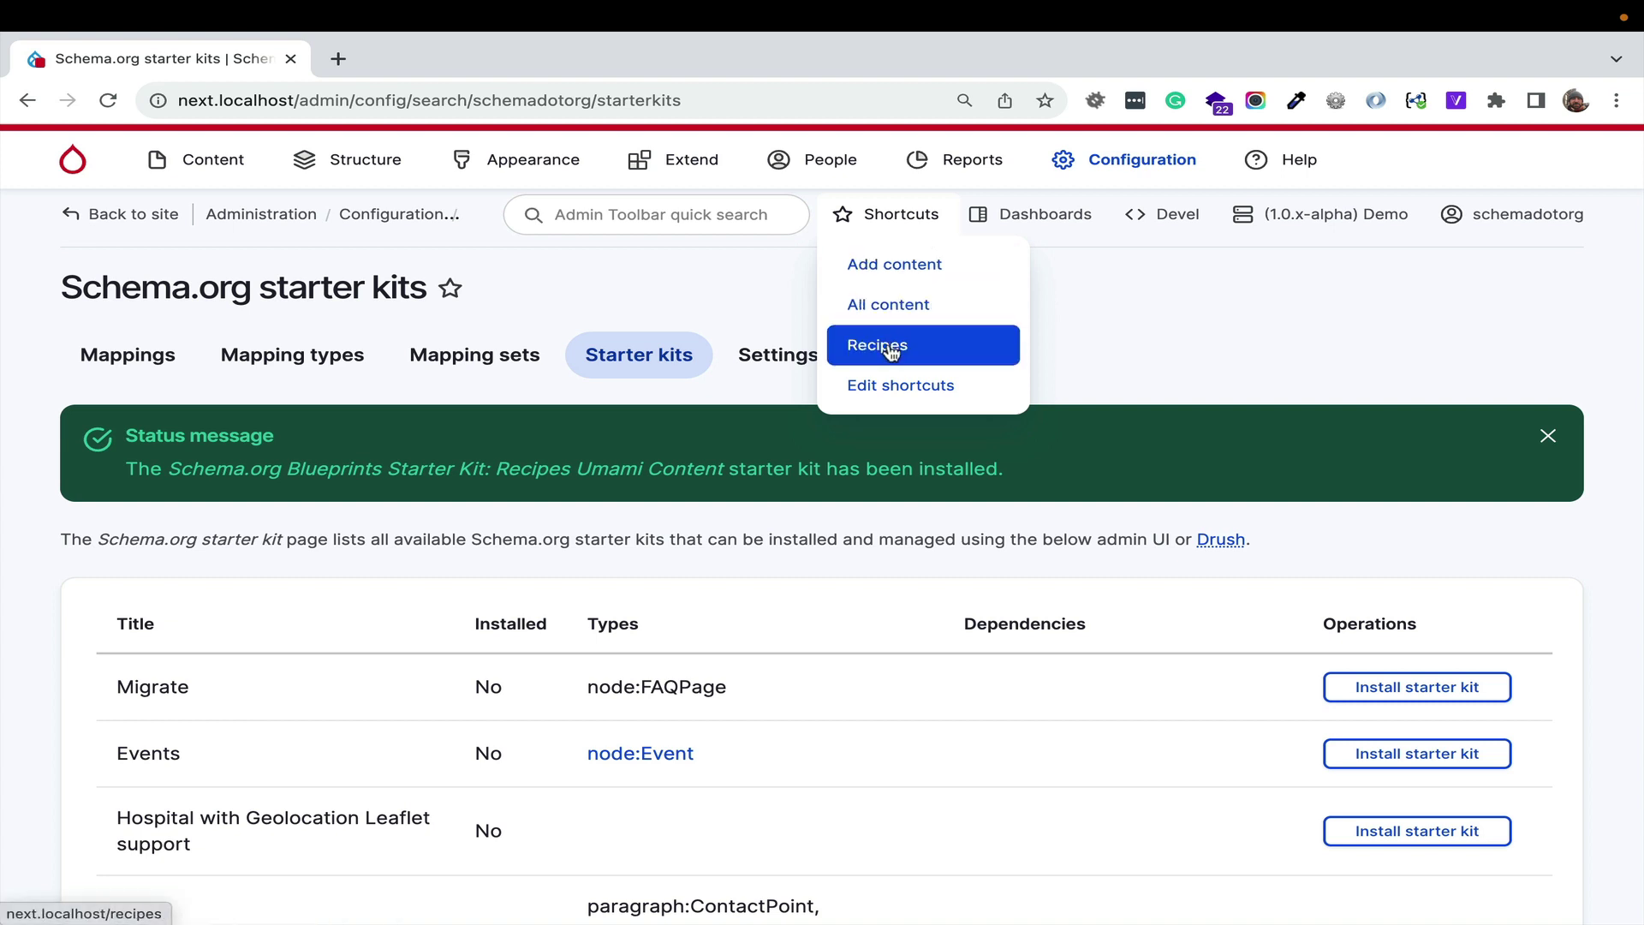
mouse_move(1039, 225)
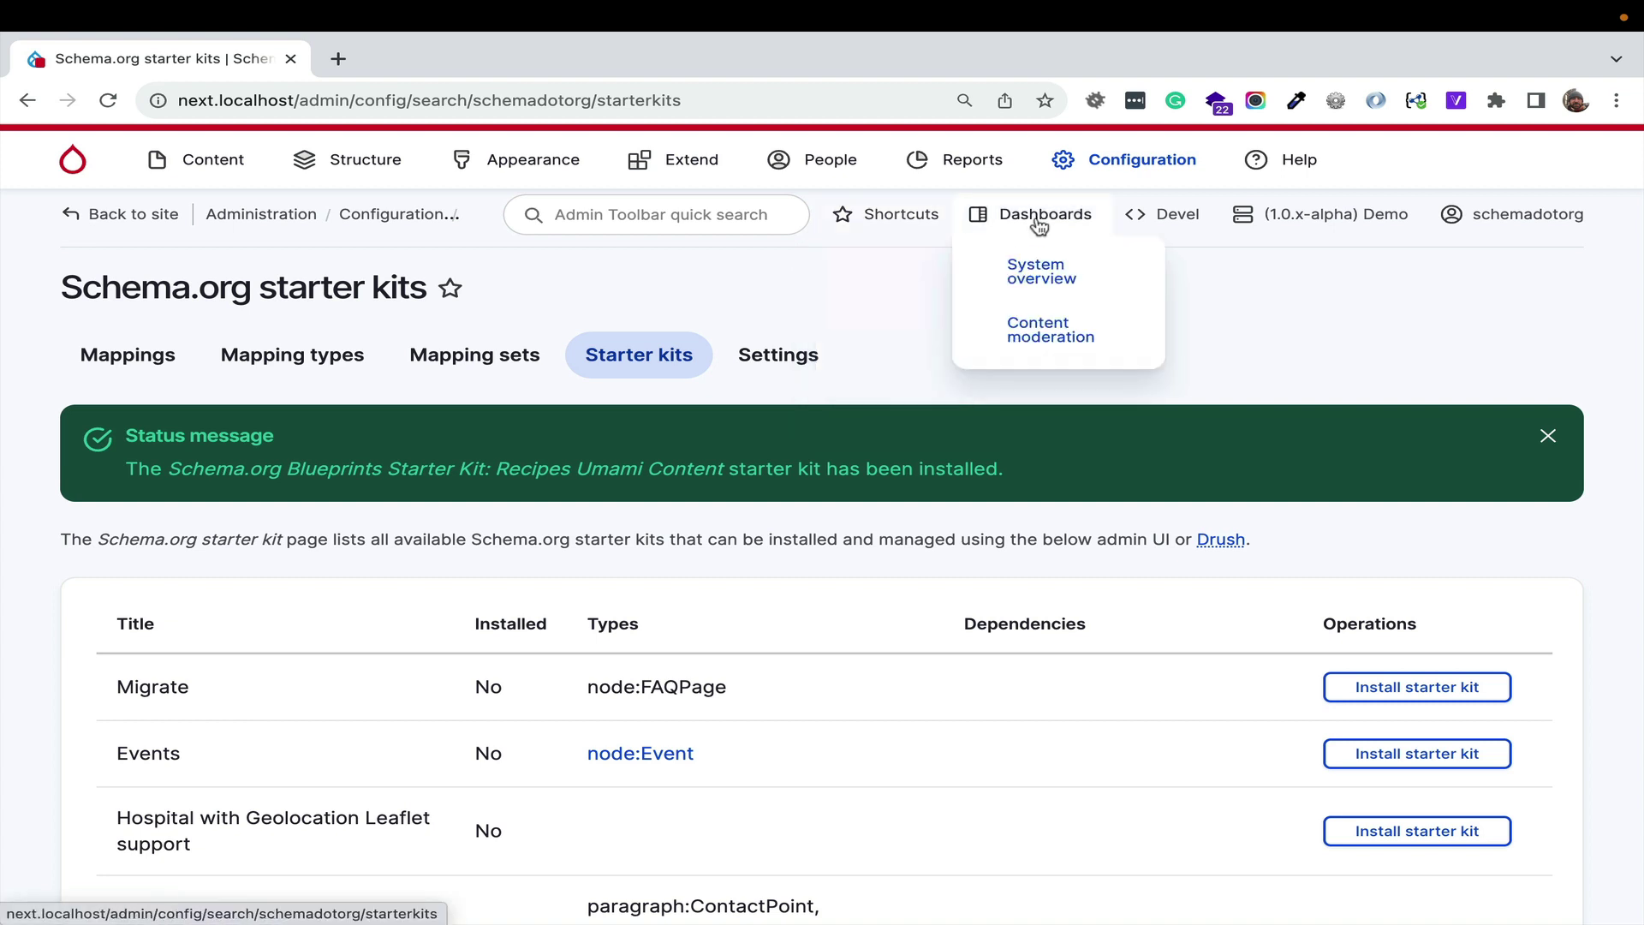
left_click(1060, 273)
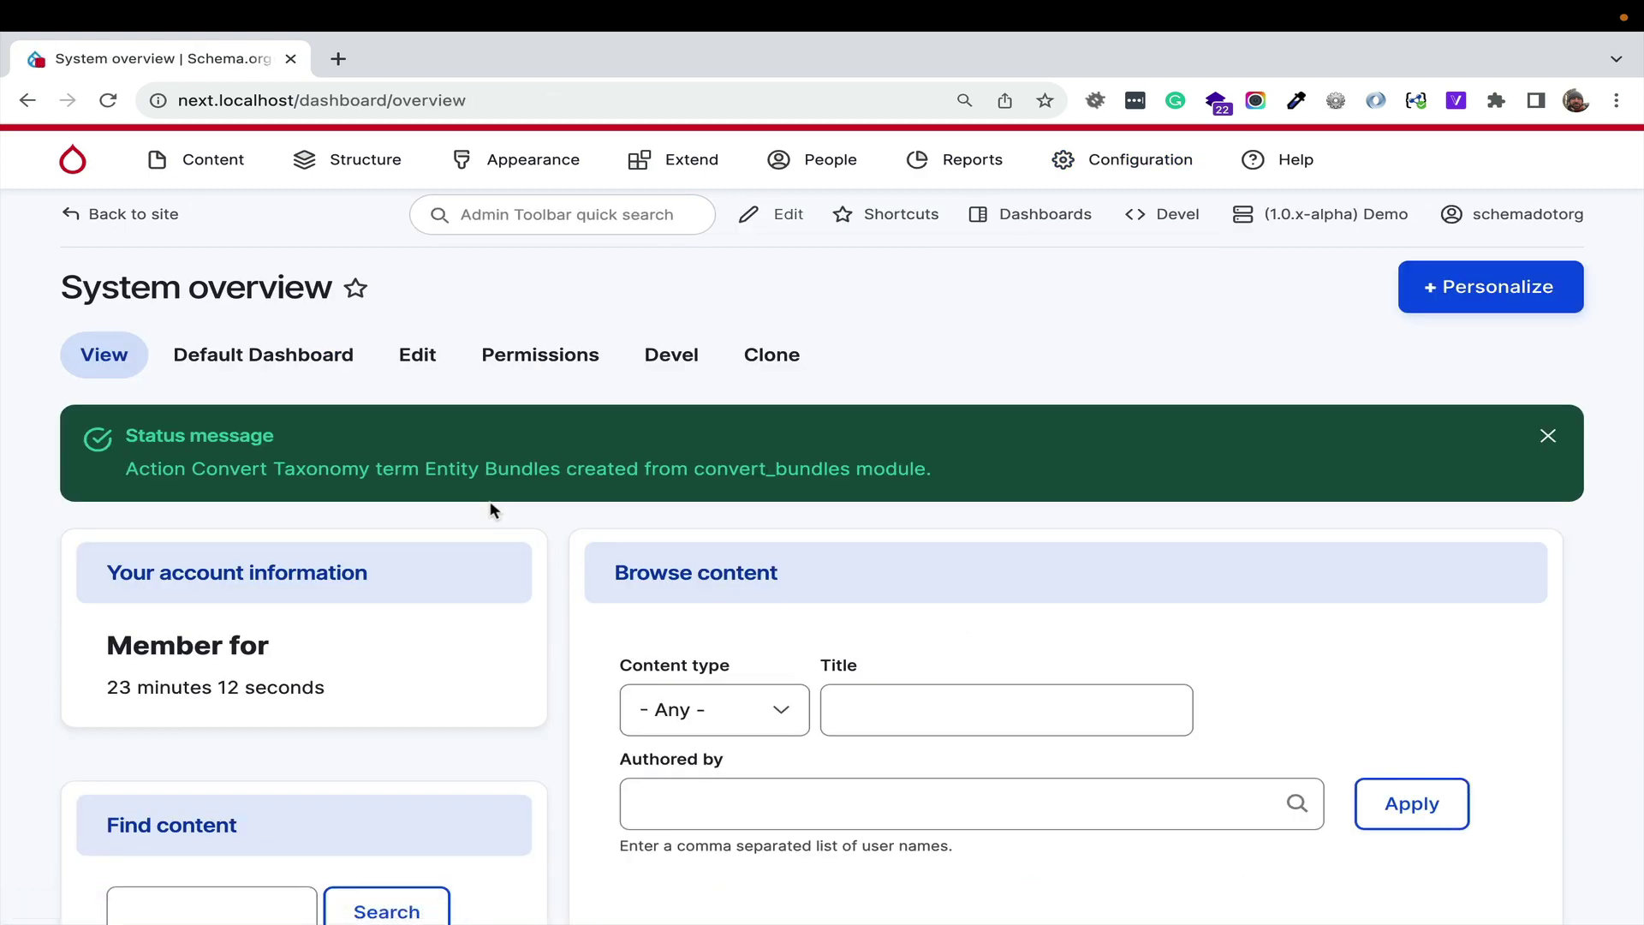
scroll(492, 507, "down", 3)
scroll(490, 510, "down", 3)
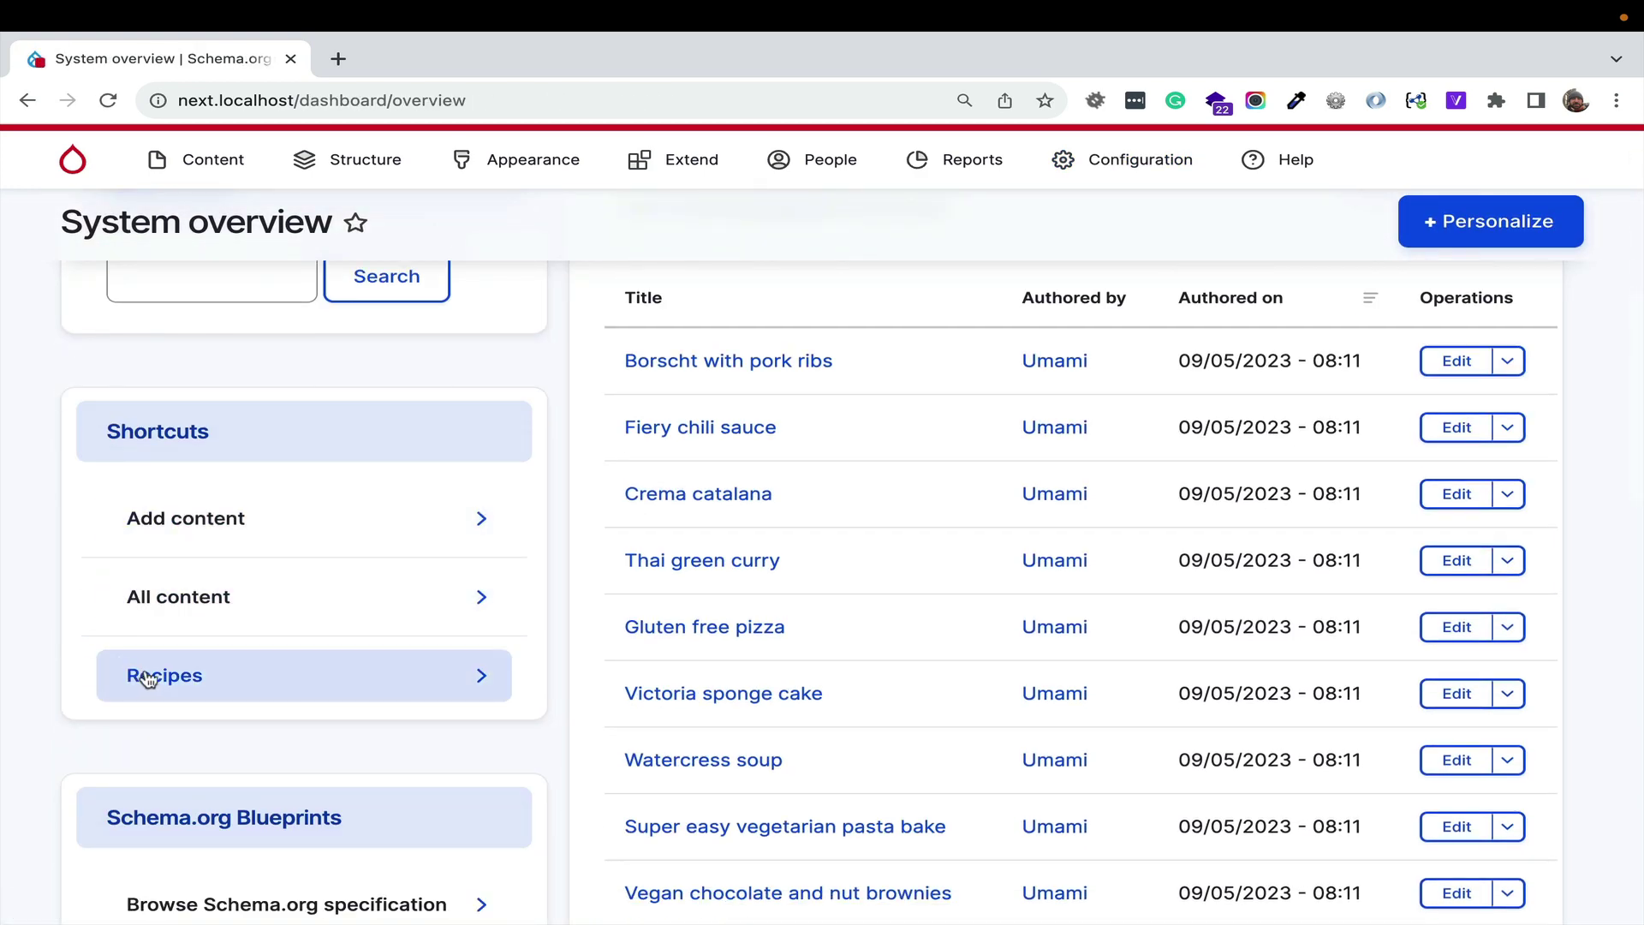
- Go to the Recipes listing from the dashboard, browse the recipe cards, and open the Borscht with pork ribs recipe
left_click(150, 677)
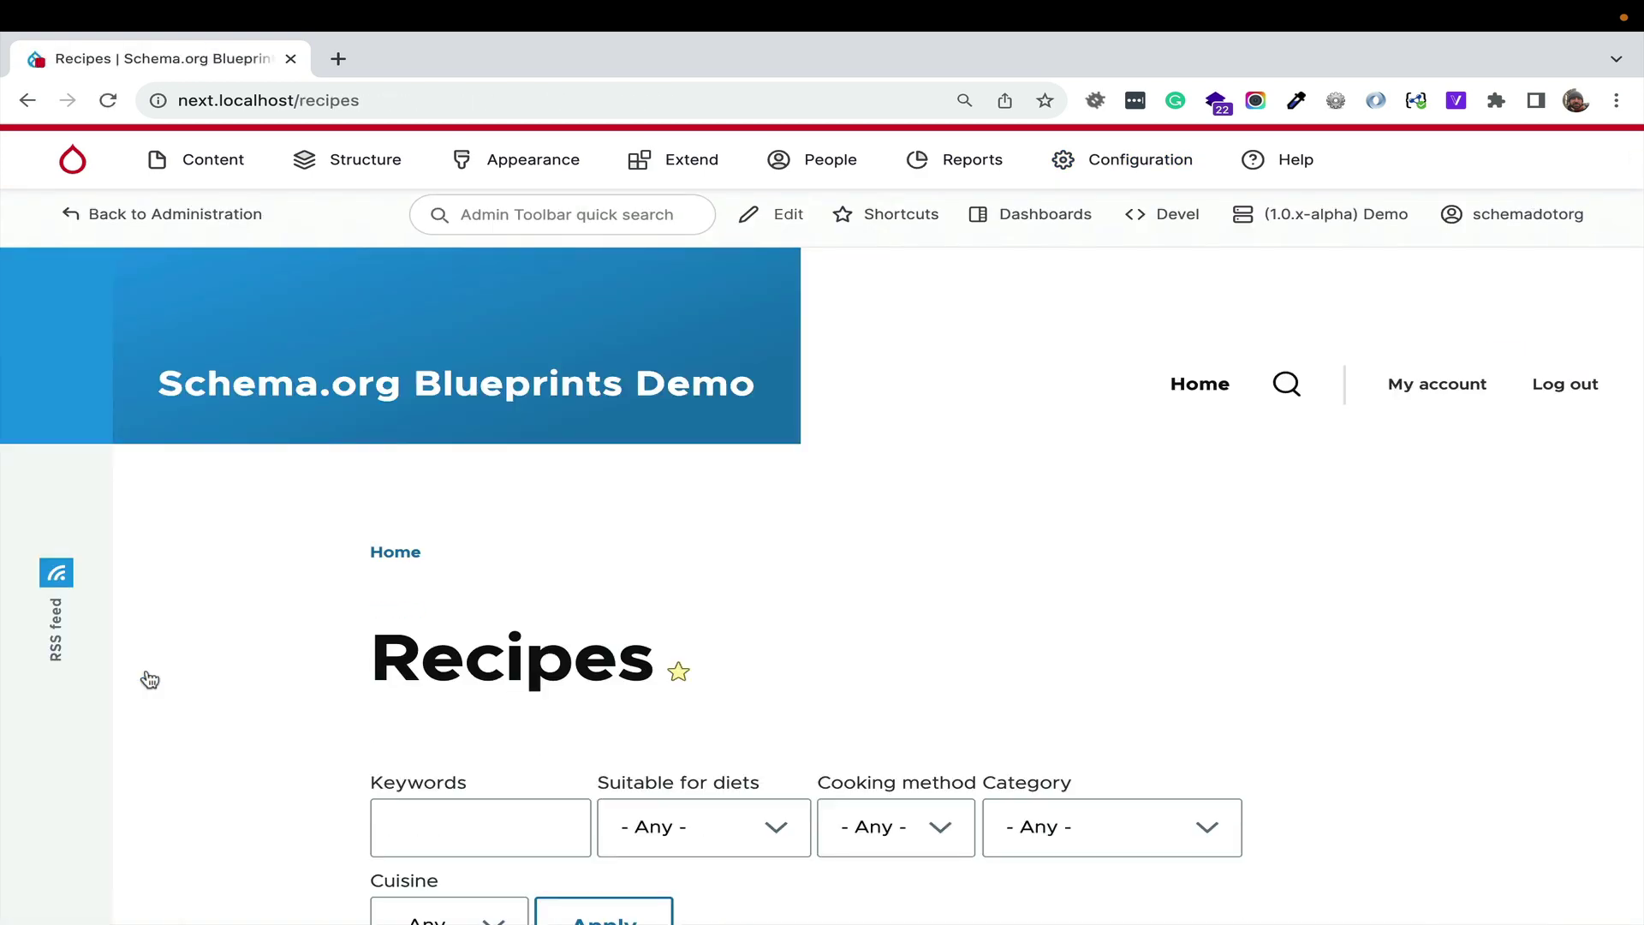
scroll(650, 632, "down", 4)
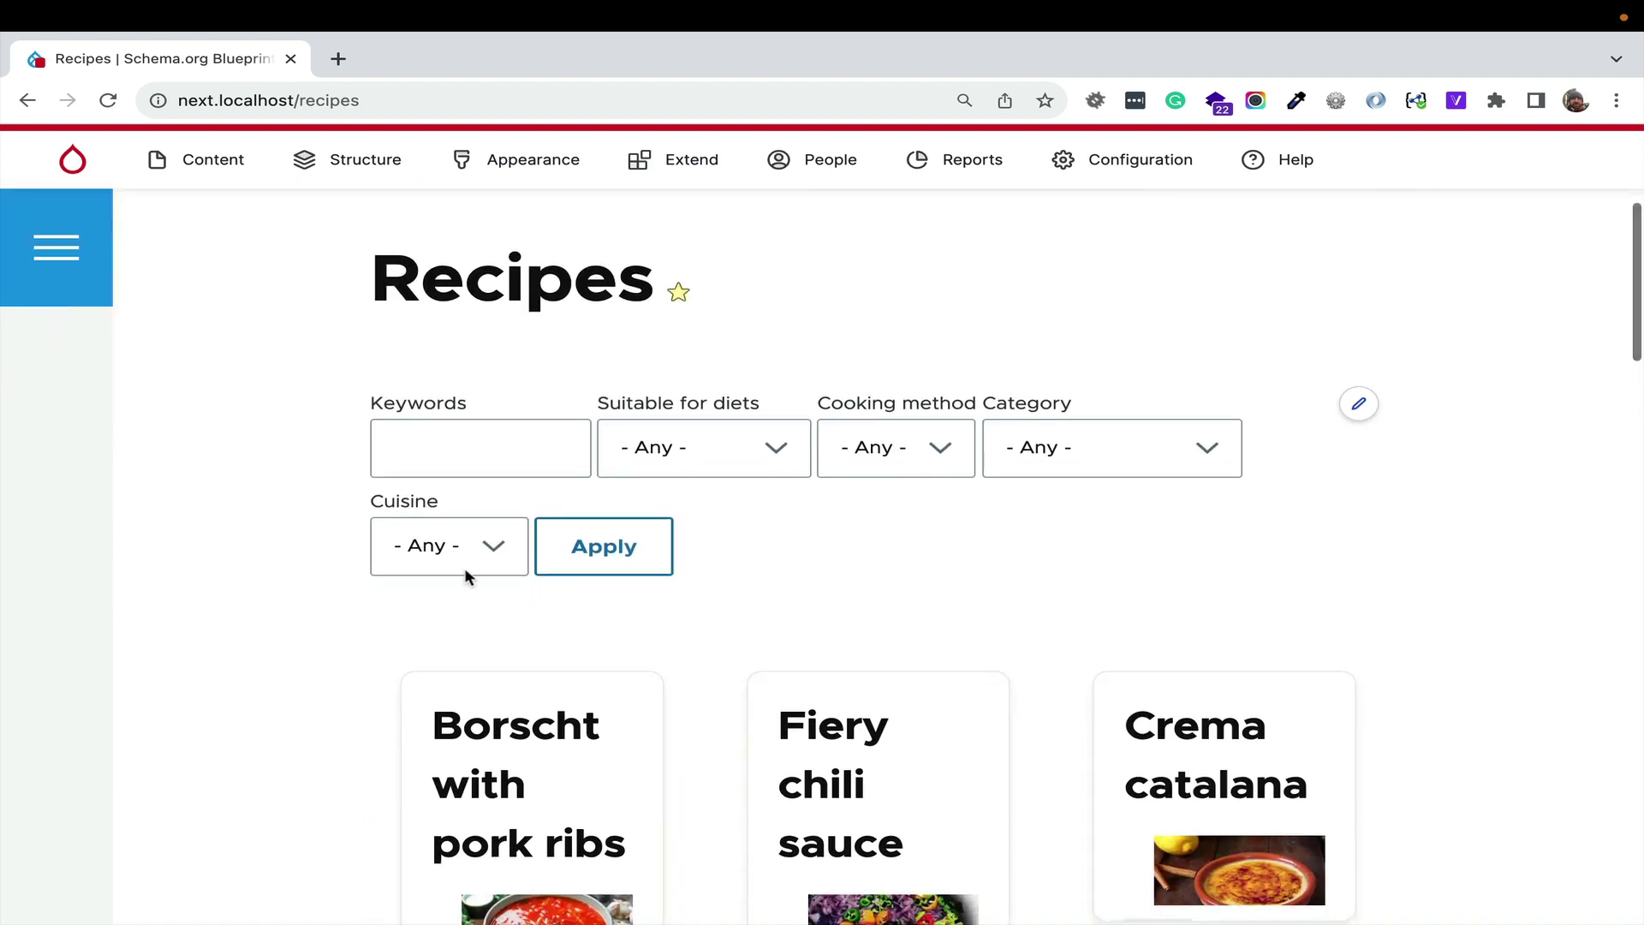
scroll(845, 564, "down", 3)
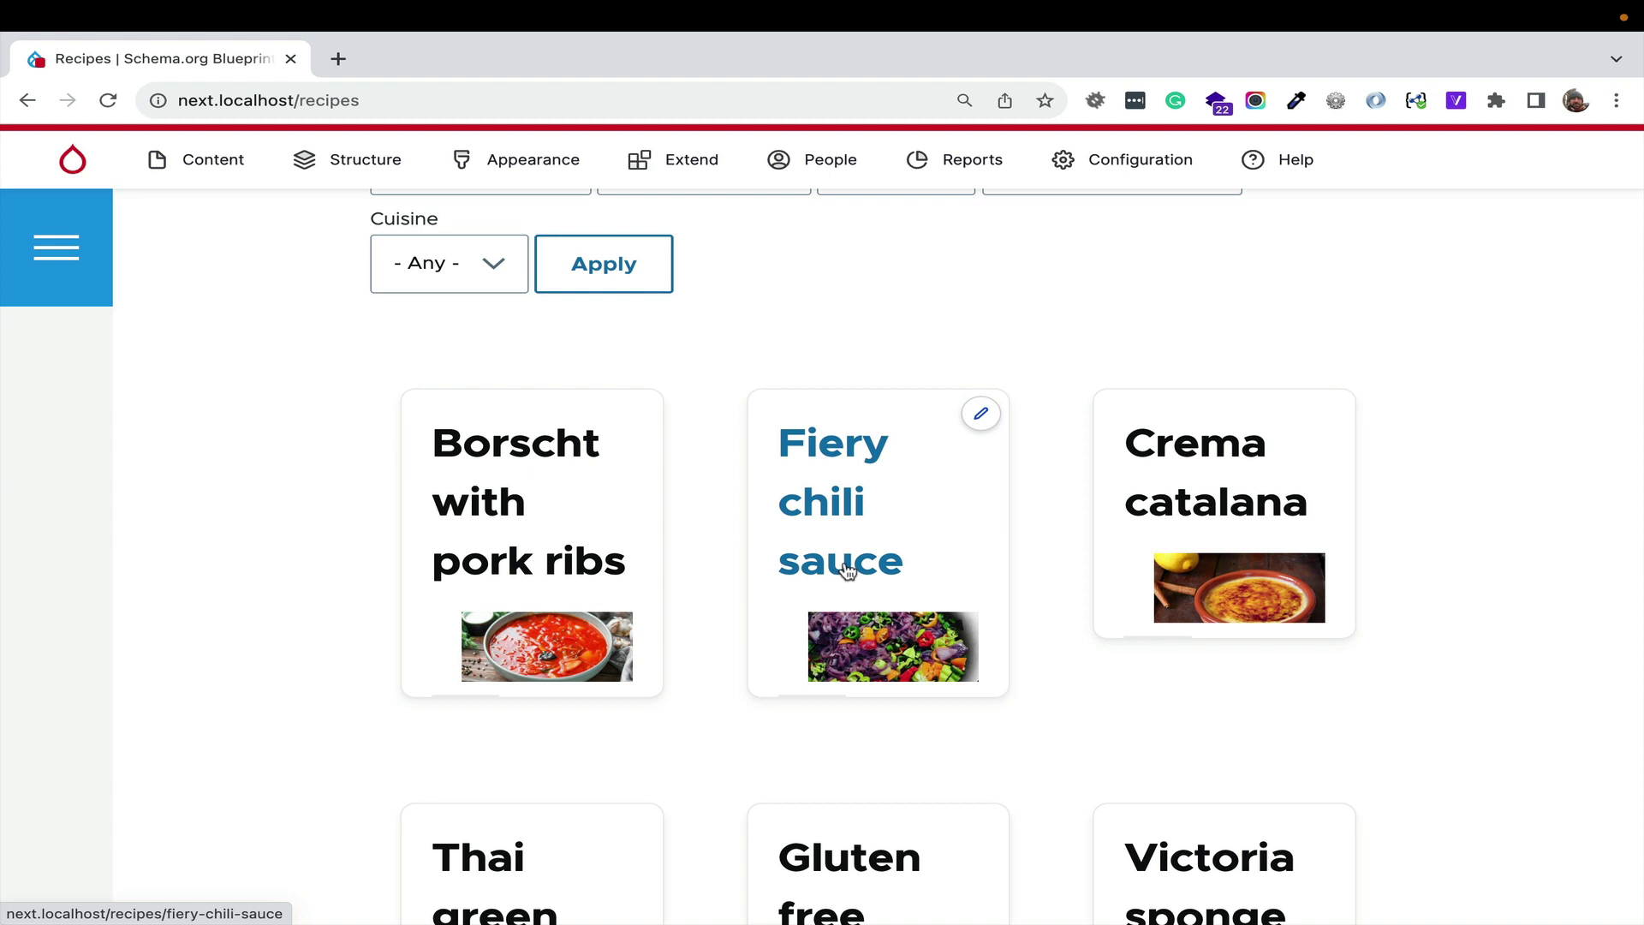
left_click(504, 451)
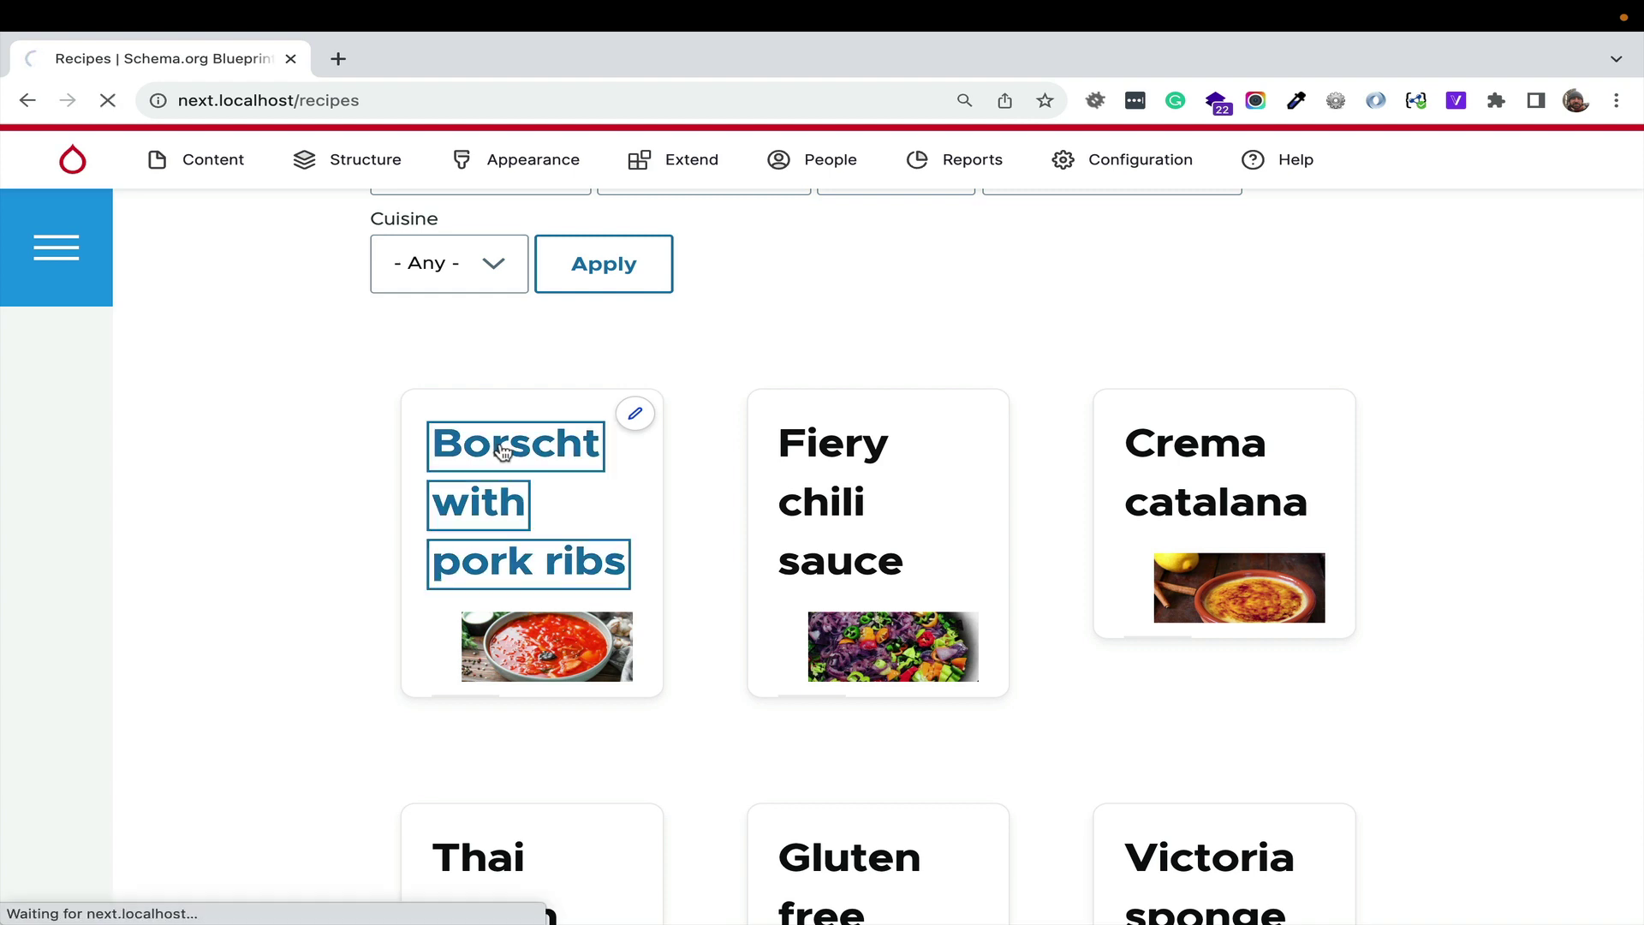
- Highlight the recipes/ part of the recipe's URL, trim the address to next.localhost/recipes, and review the listing it loads
left_click_drag(305, 101, 375, 101)
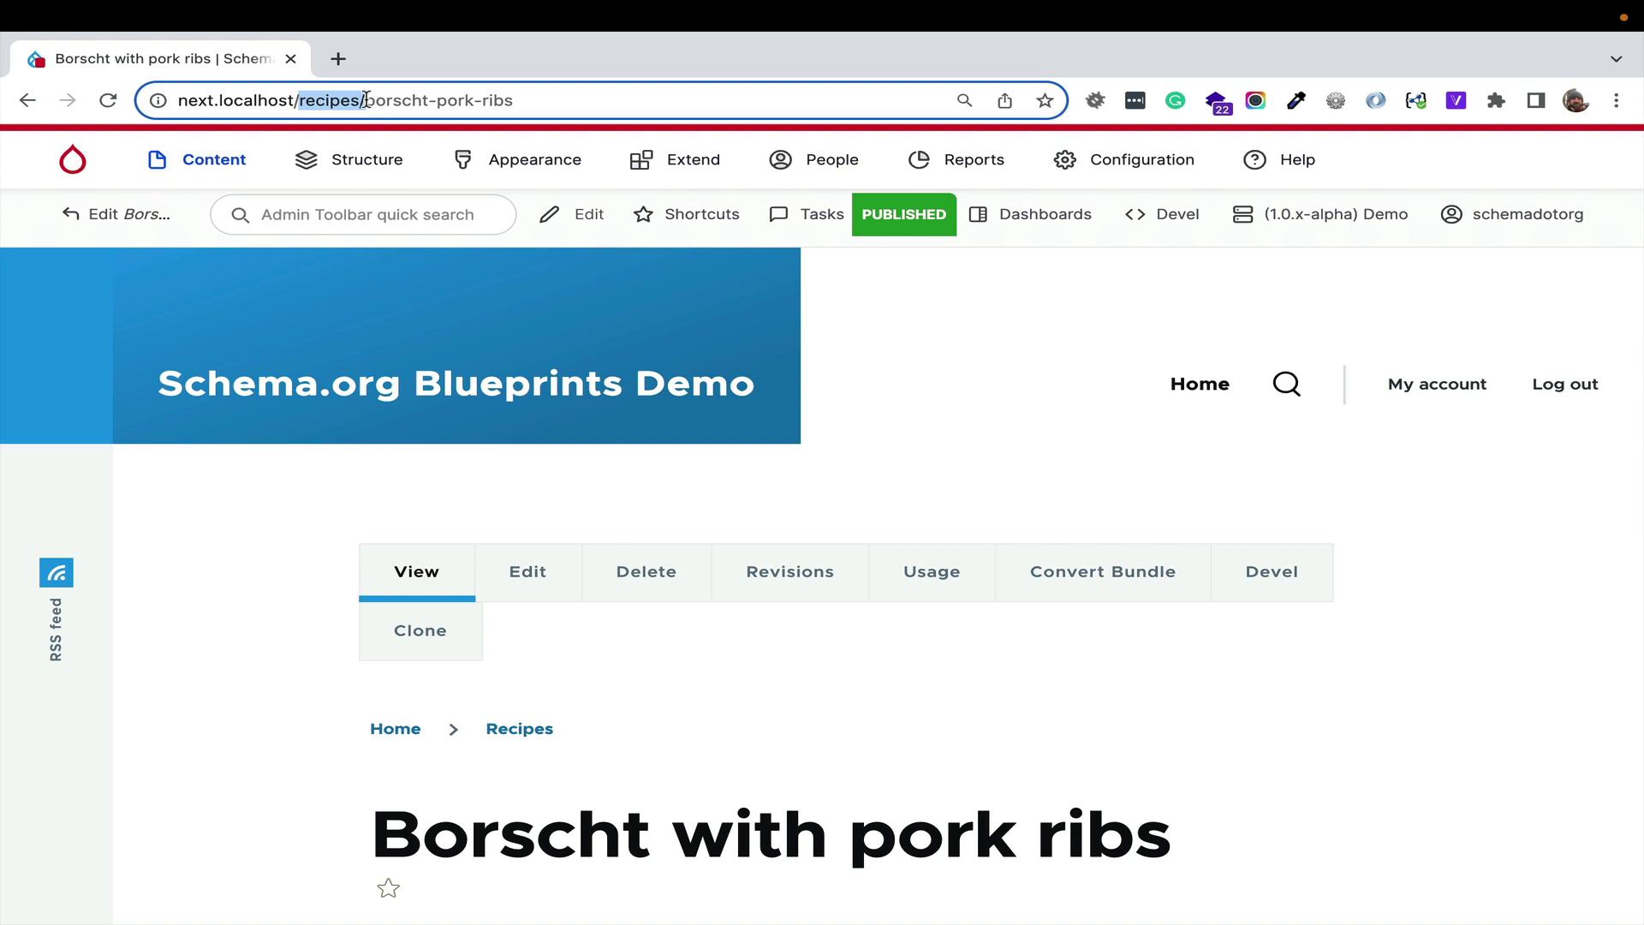
left_click(366, 100)
key("shift+End")
key("BackSpace")
key("BackSpace")
key("Return")
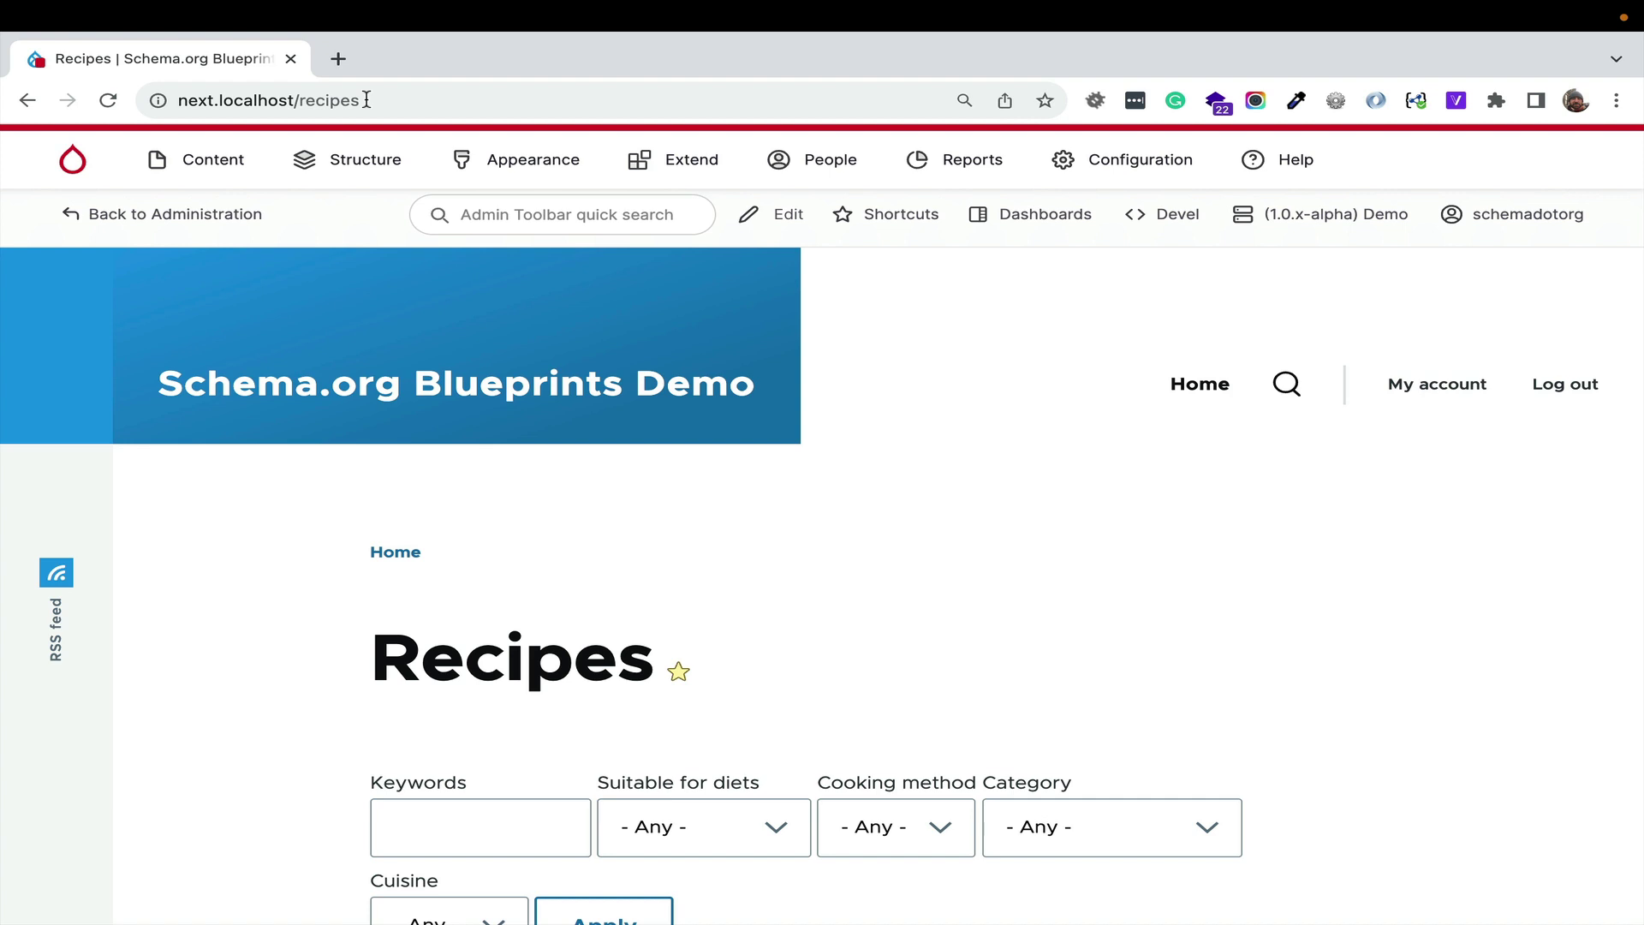
scroll(682, 473, "down", 9)
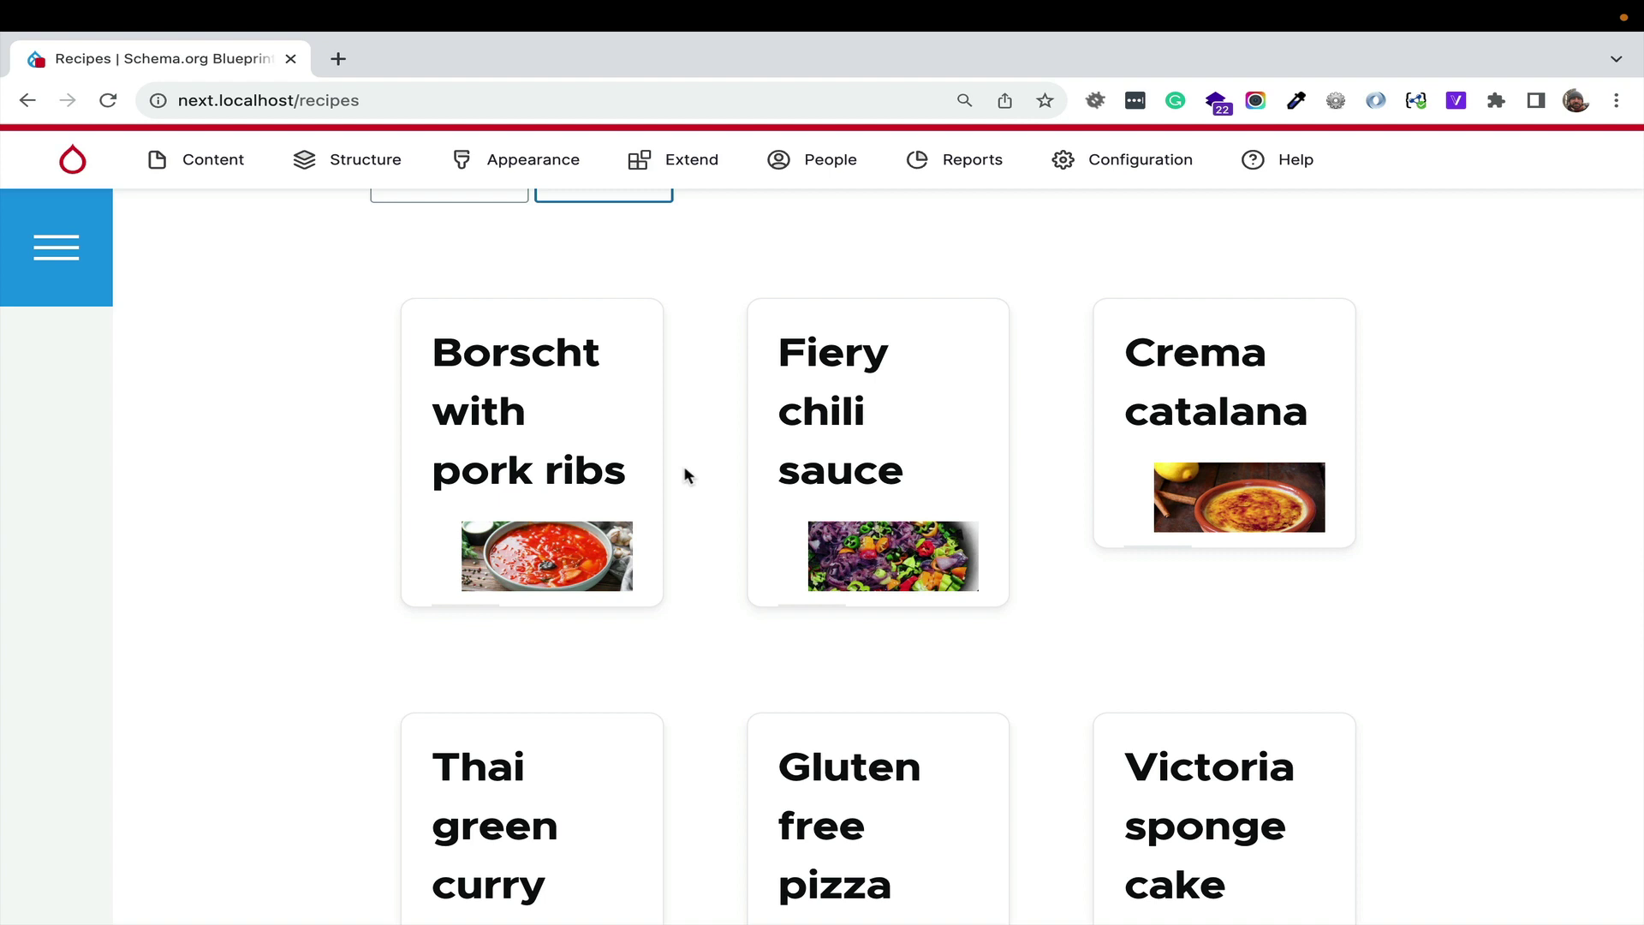
scroll(685, 475, "up", 10)
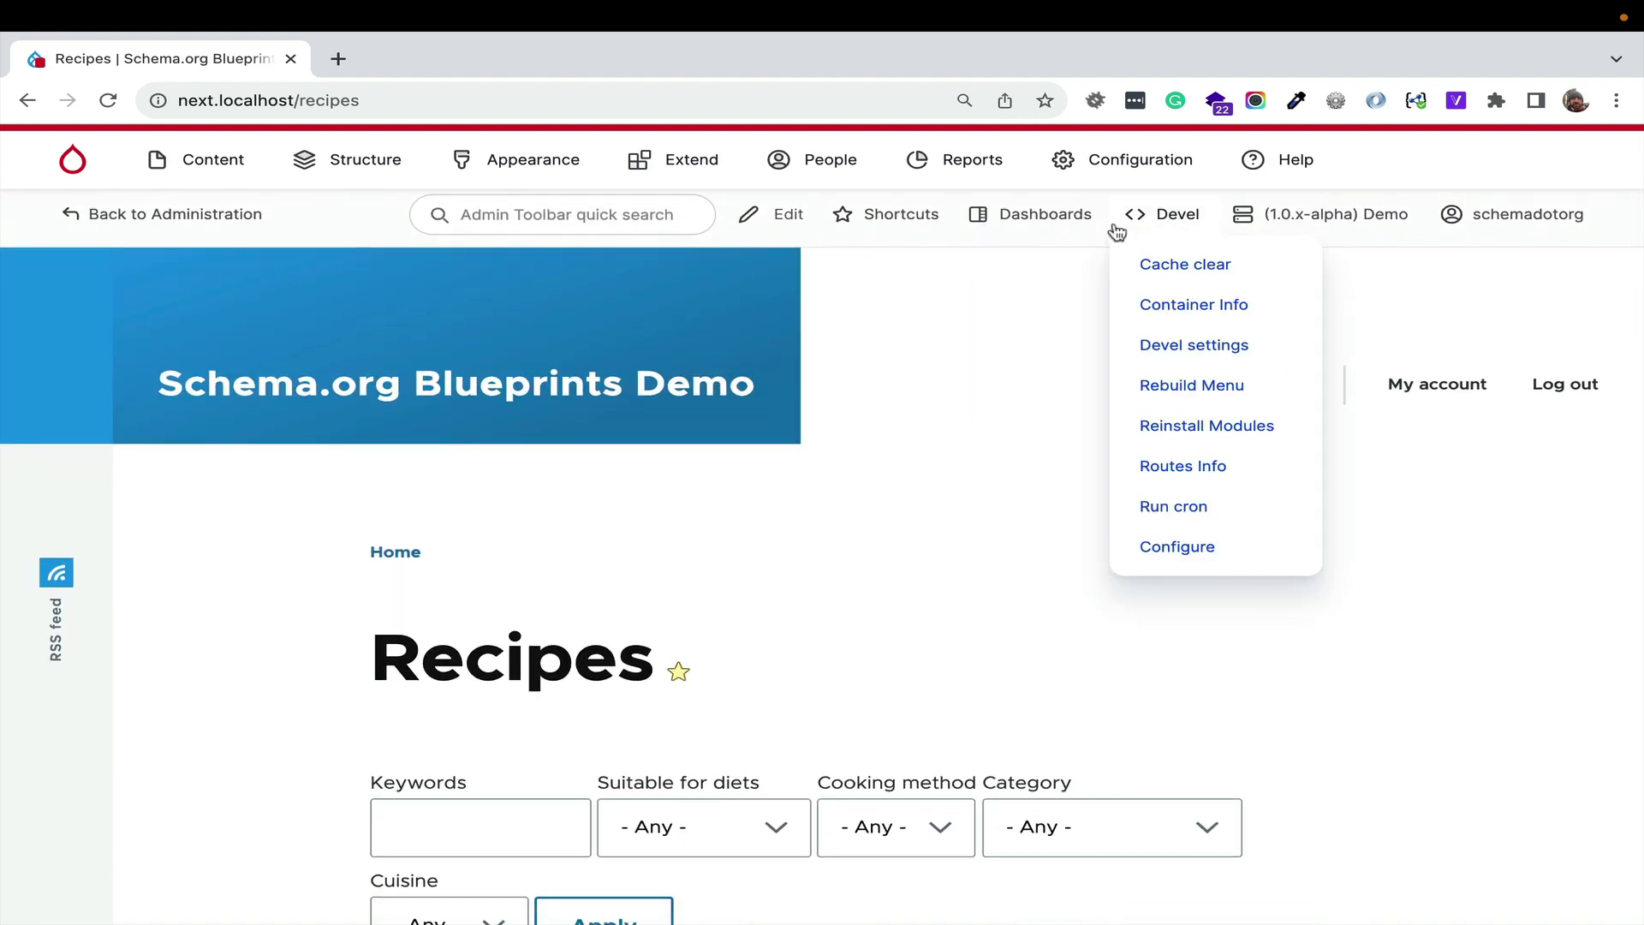
- Install the Organization starter kit from the Schema.org starter kits and confirm the installation
mouse_move(1130, 184)
mouse_move(1146, 469)
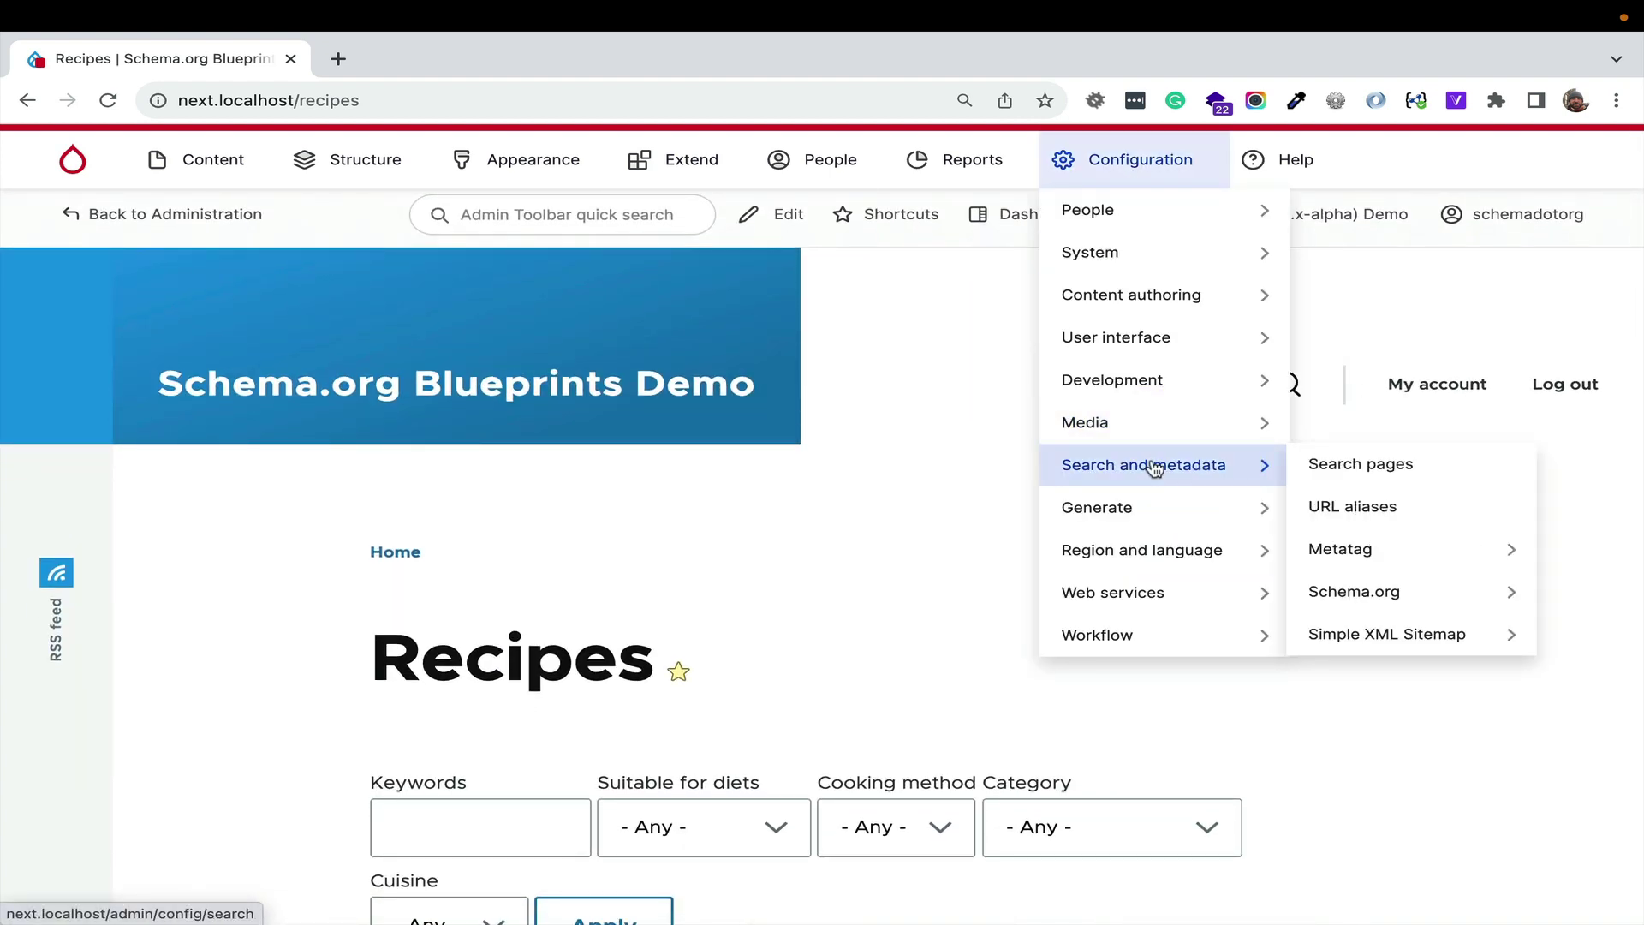
left_click(1351, 586)
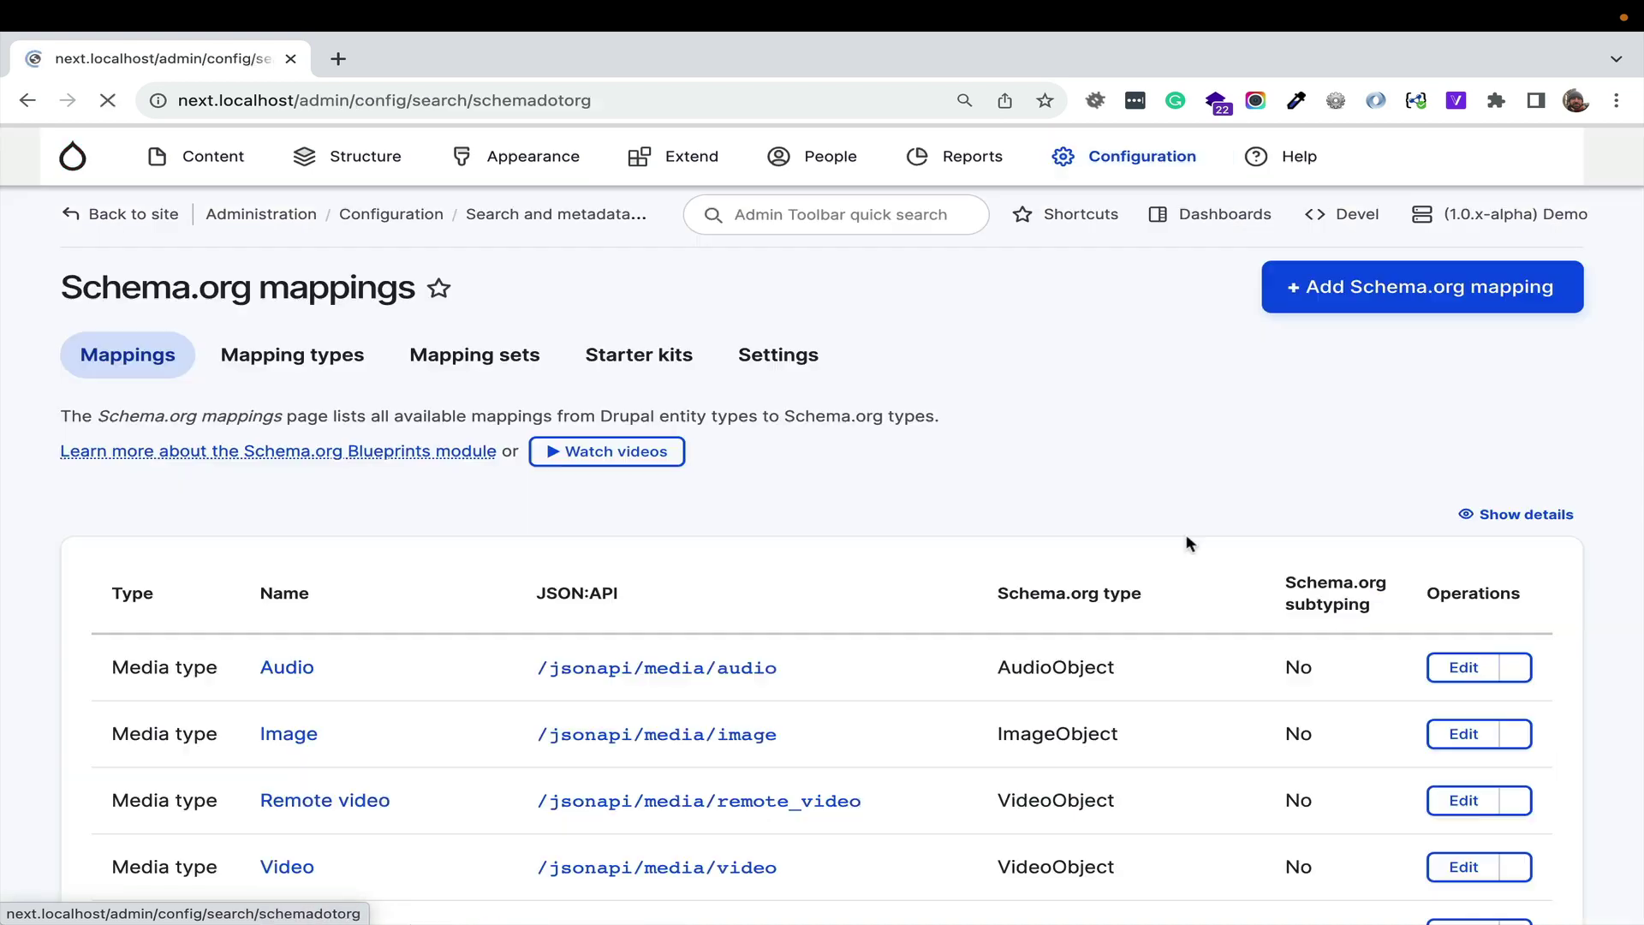
left_click(659, 364)
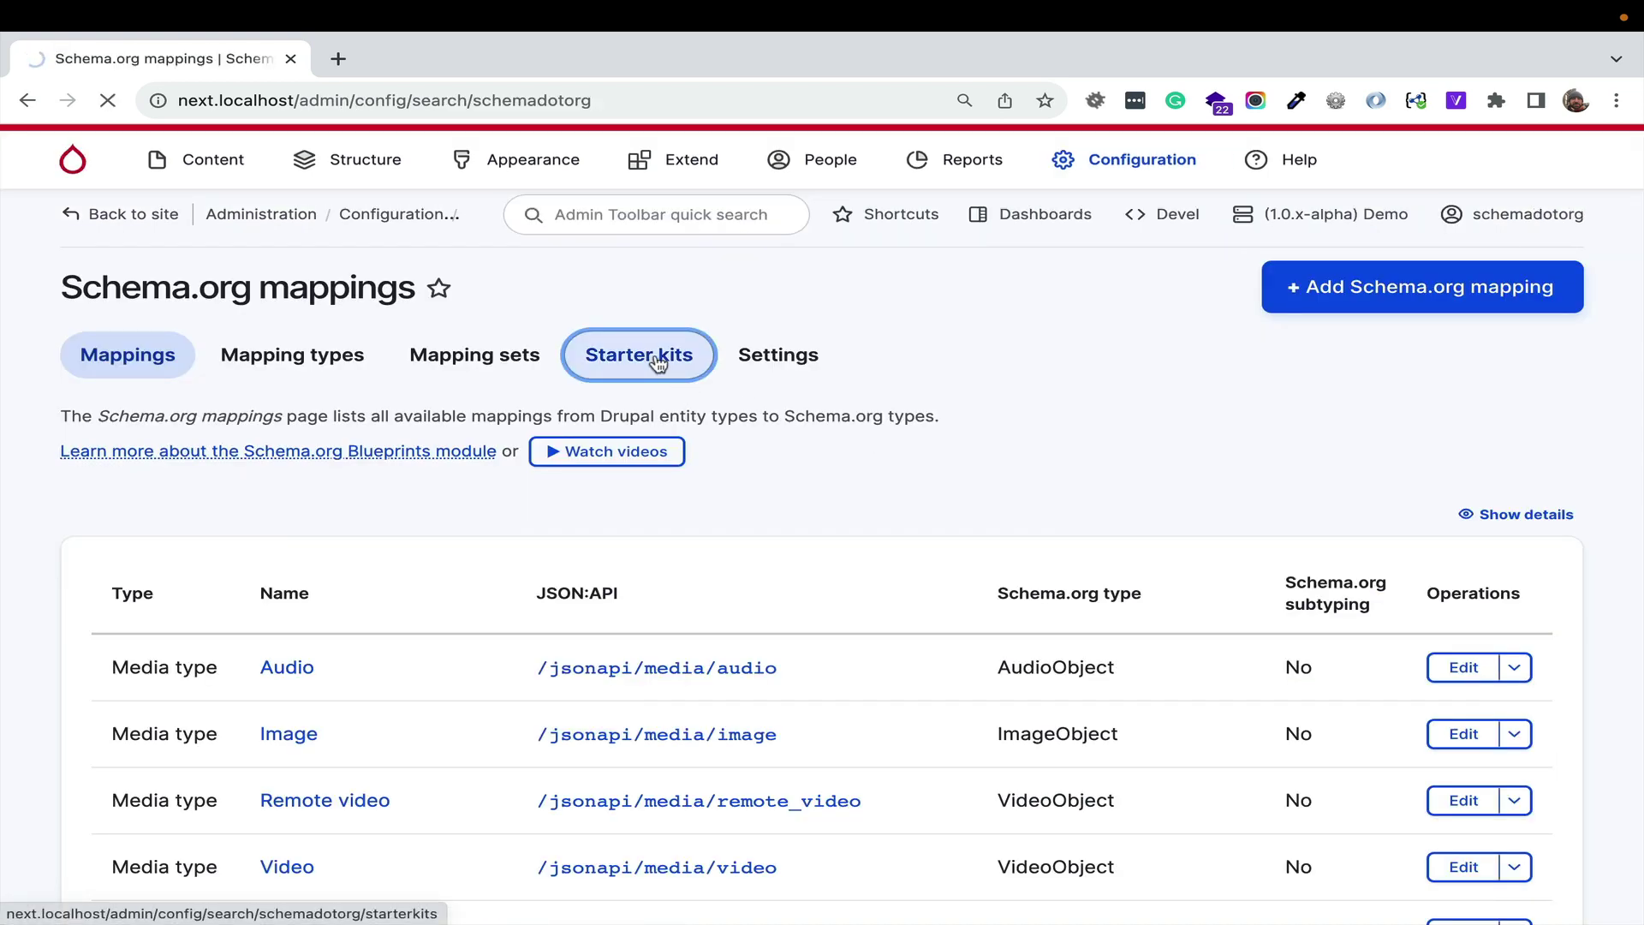
scroll(652, 369, "down", 6)
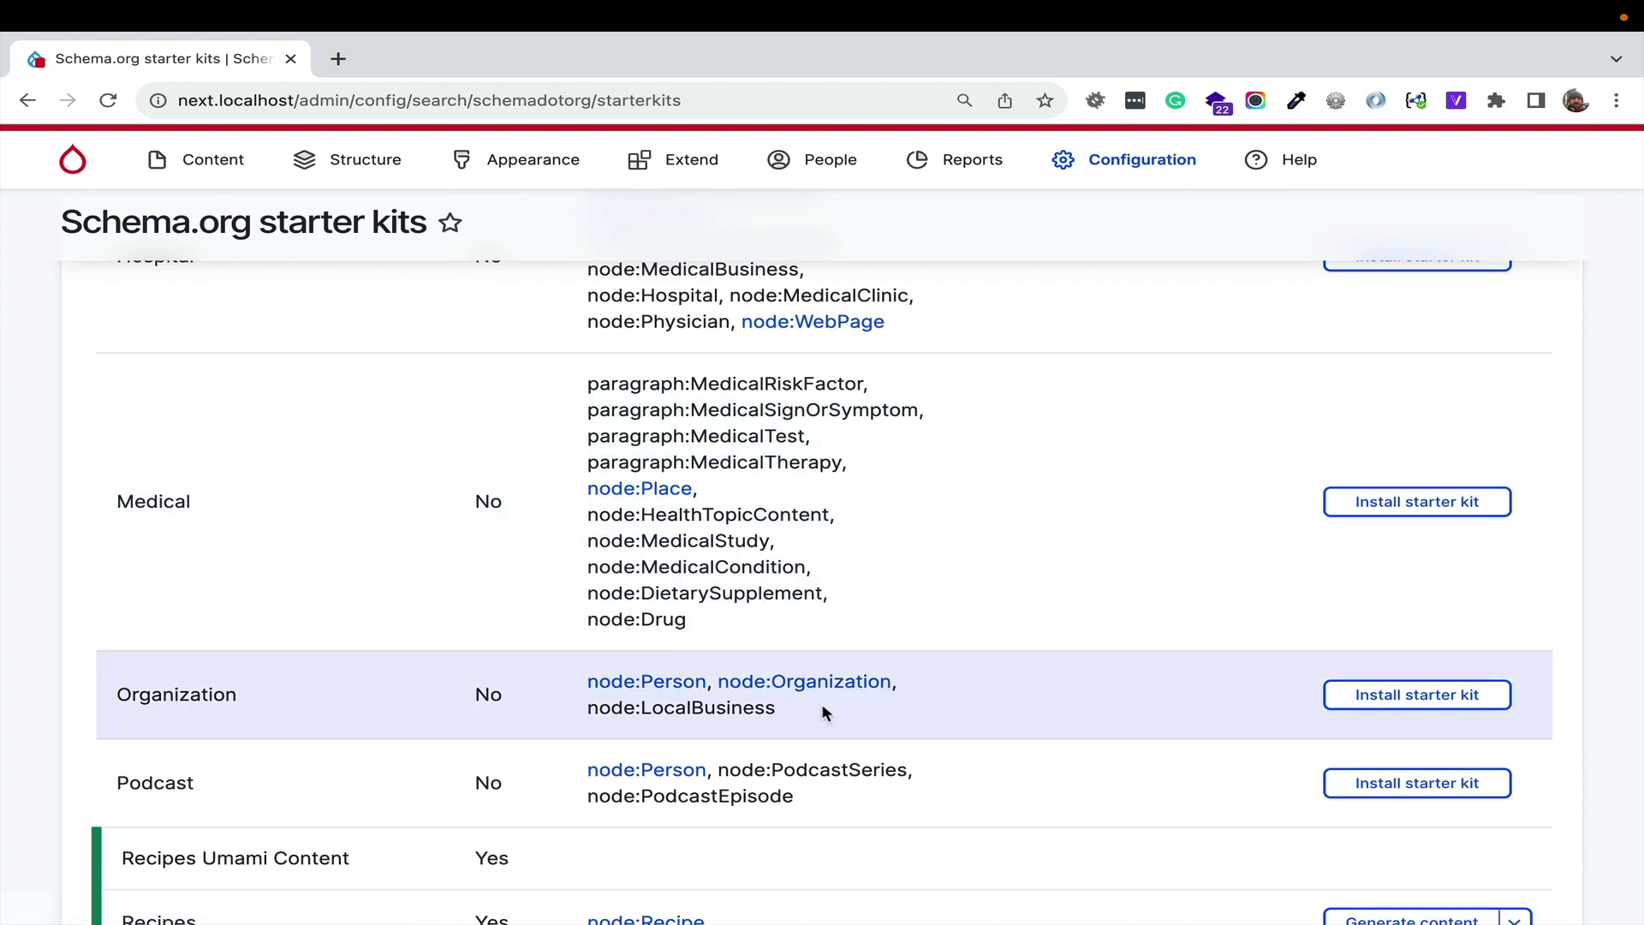
left_click(1373, 697)
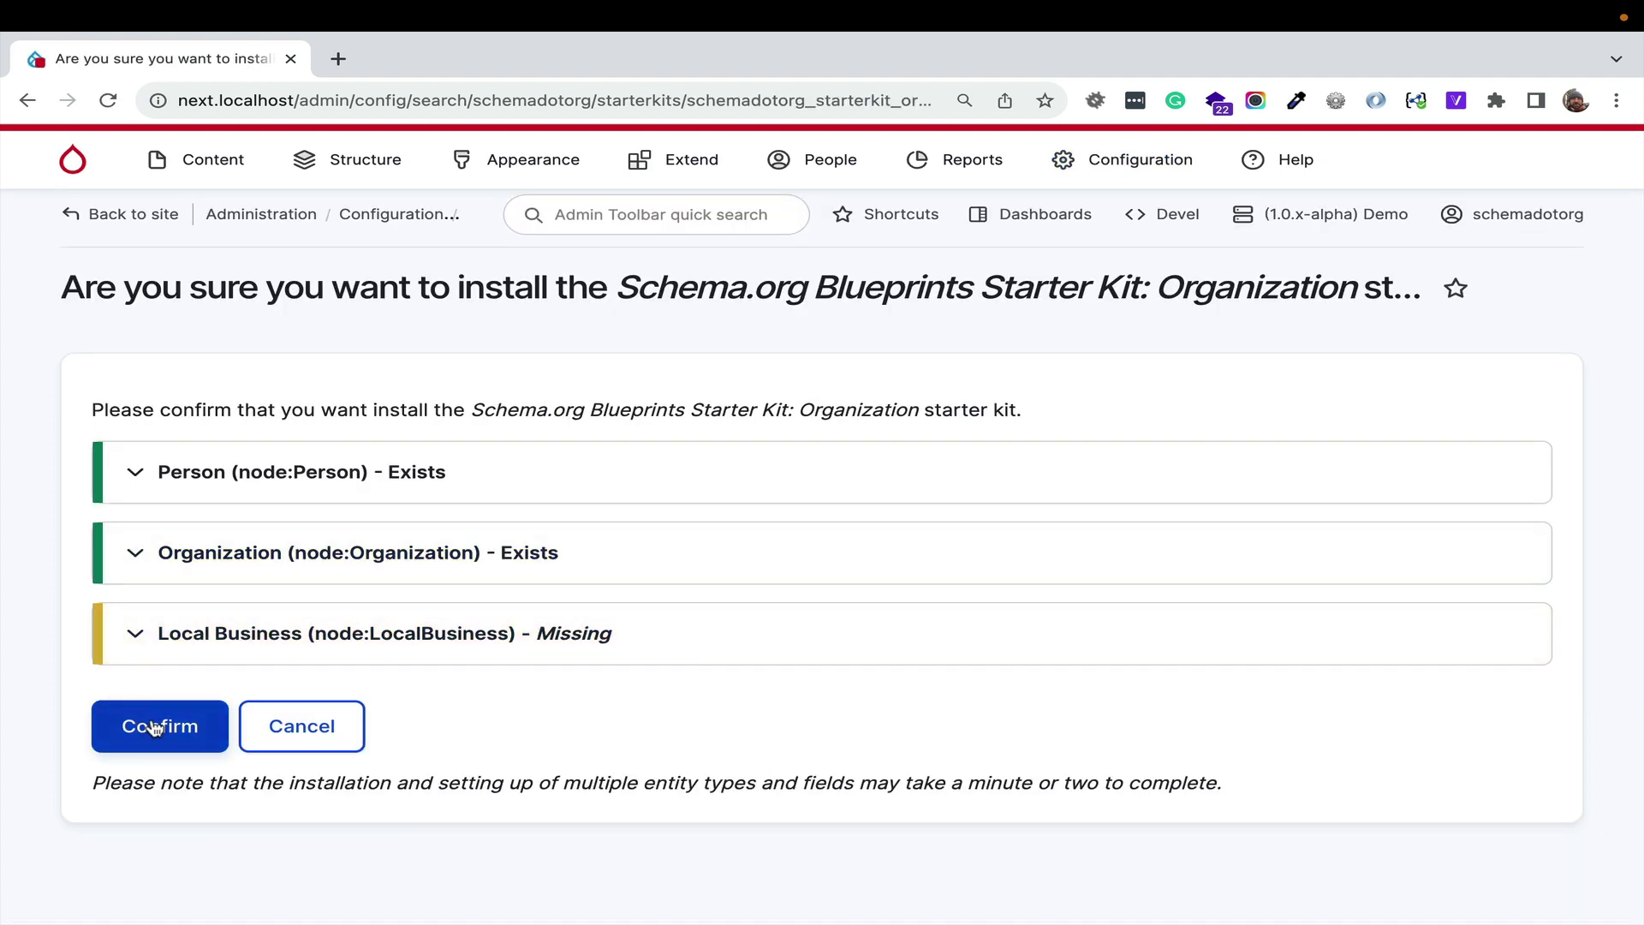
left_click(158, 728)
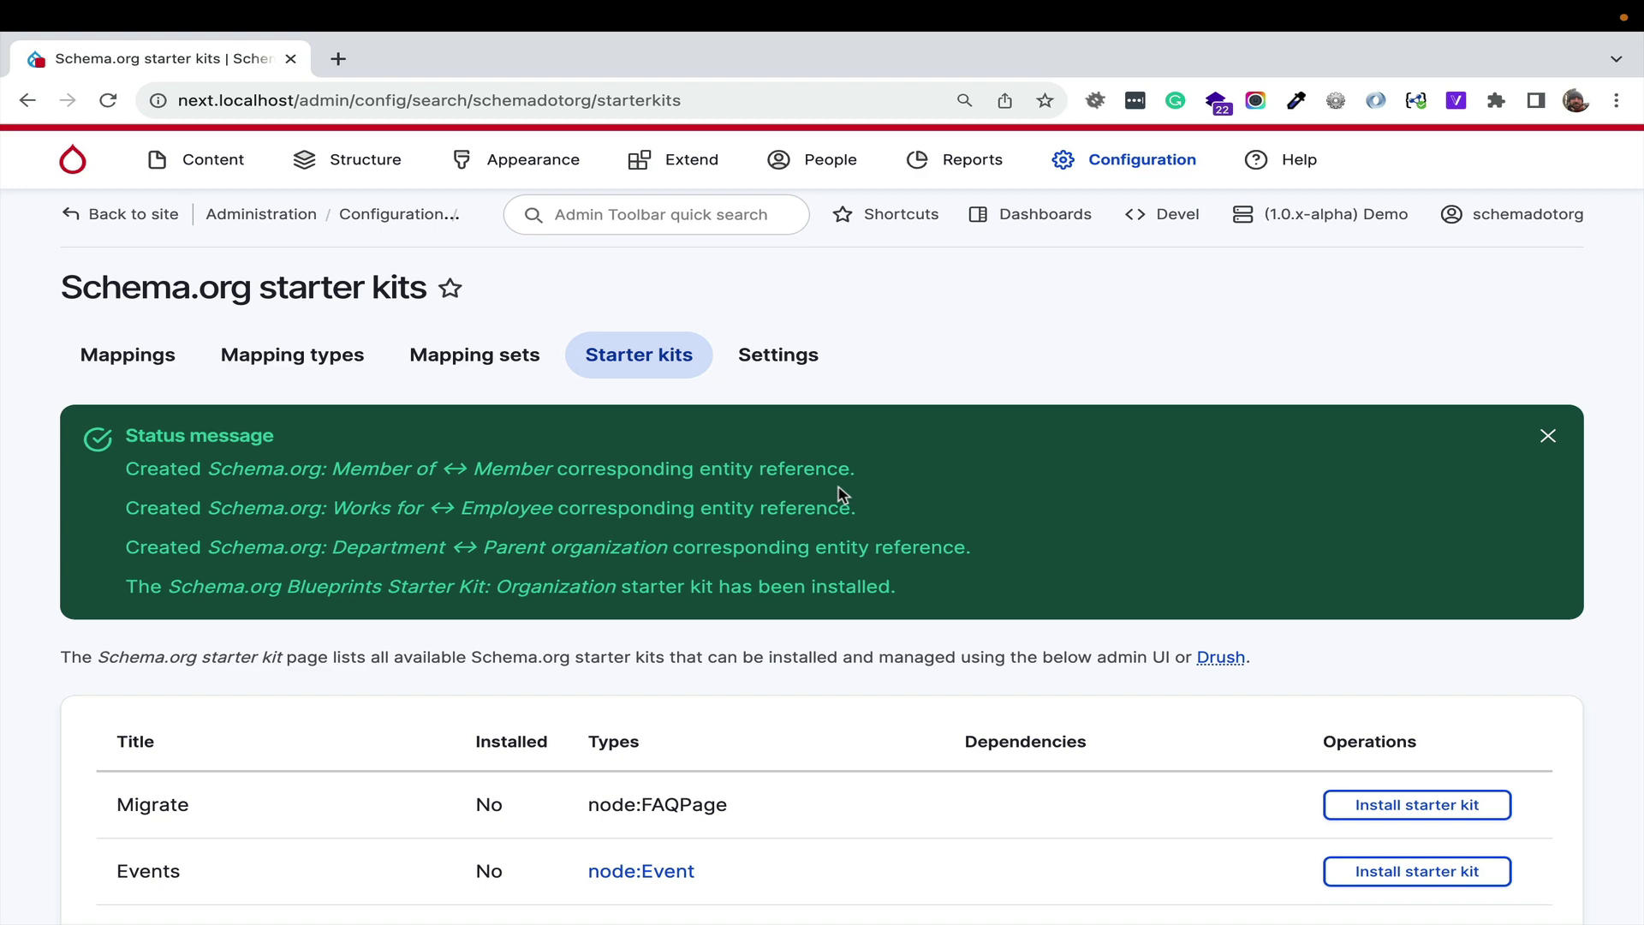
- Generate sample content for the Organization starter kit and confirm the generation
scroll(839, 494, "down", 10)
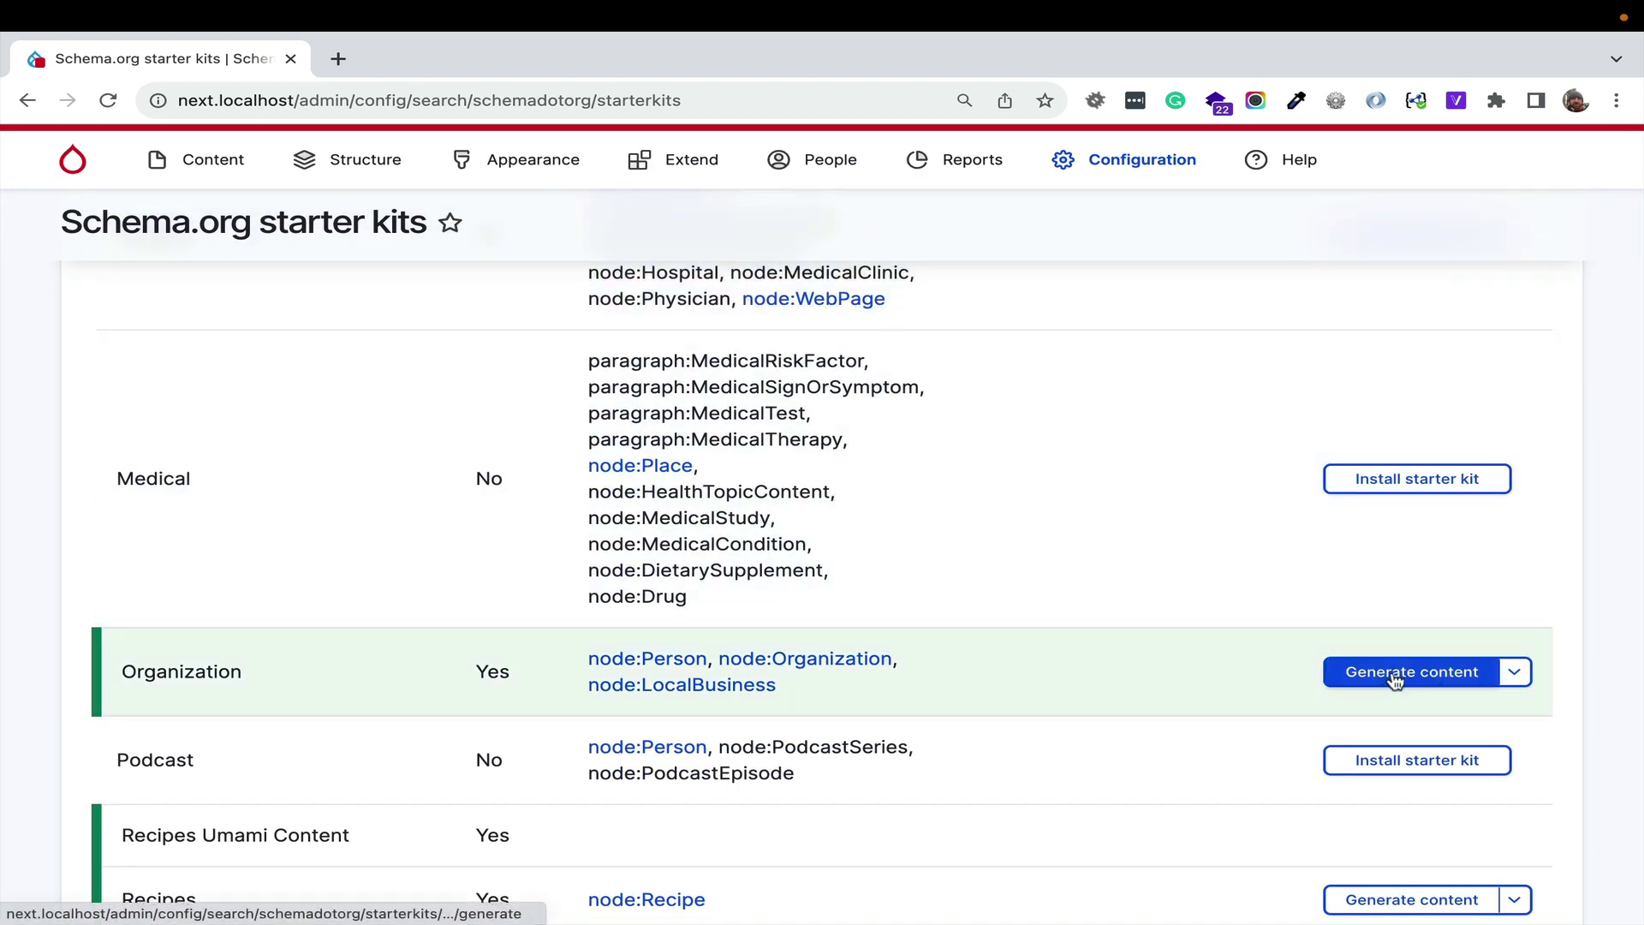
left_click(1398, 679)
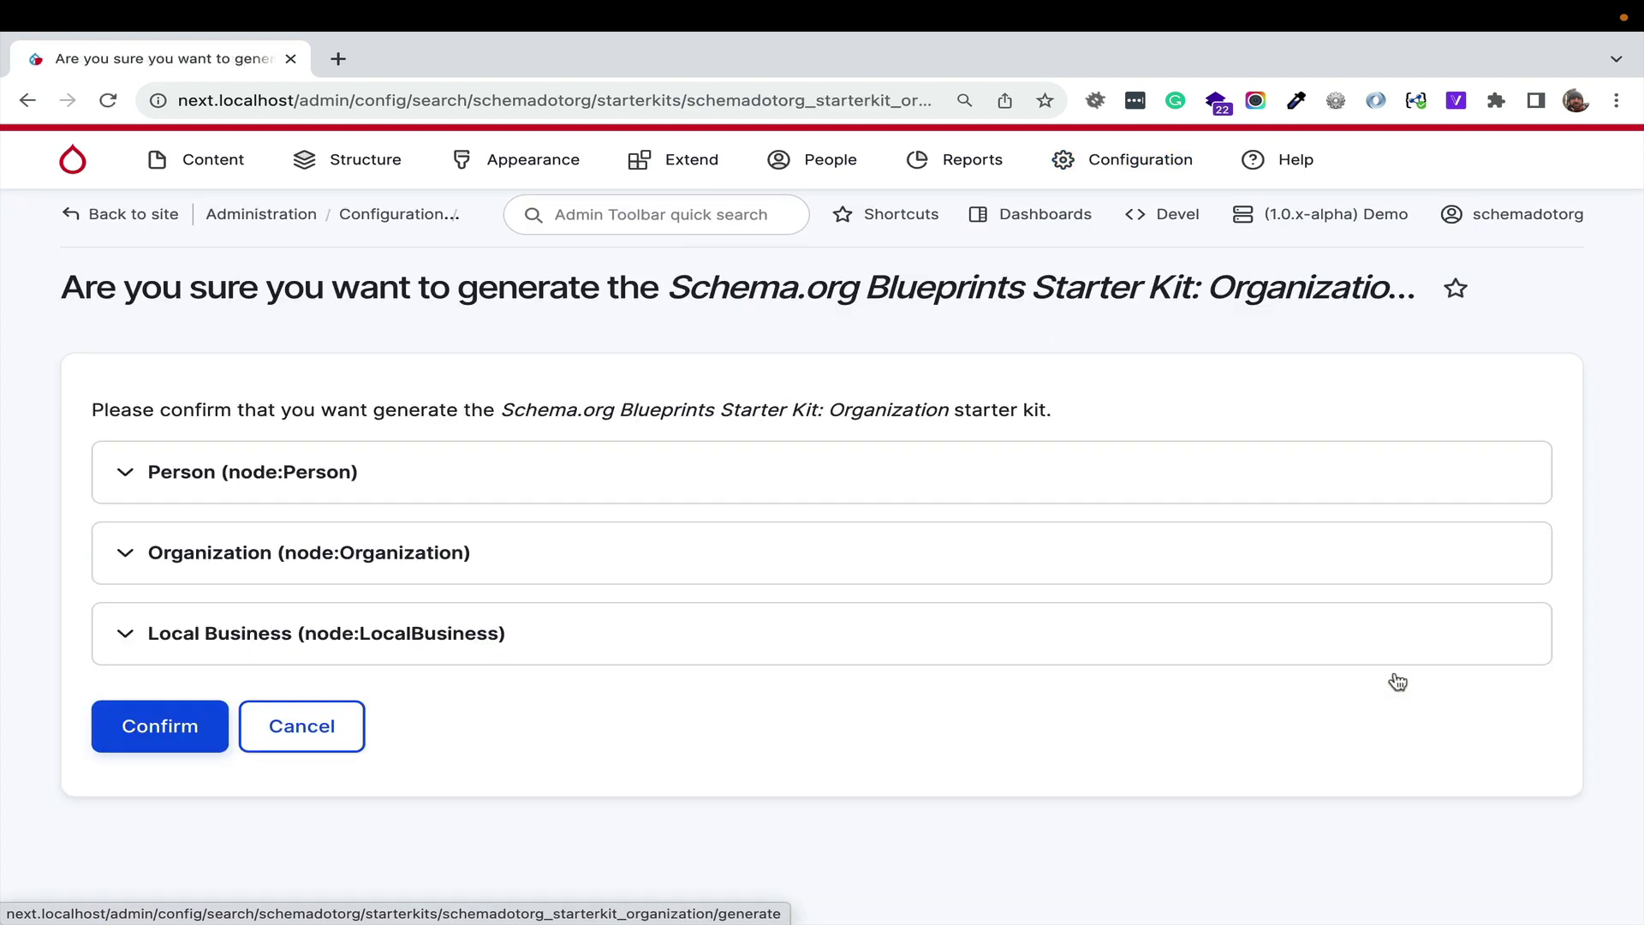
left_click(174, 725)
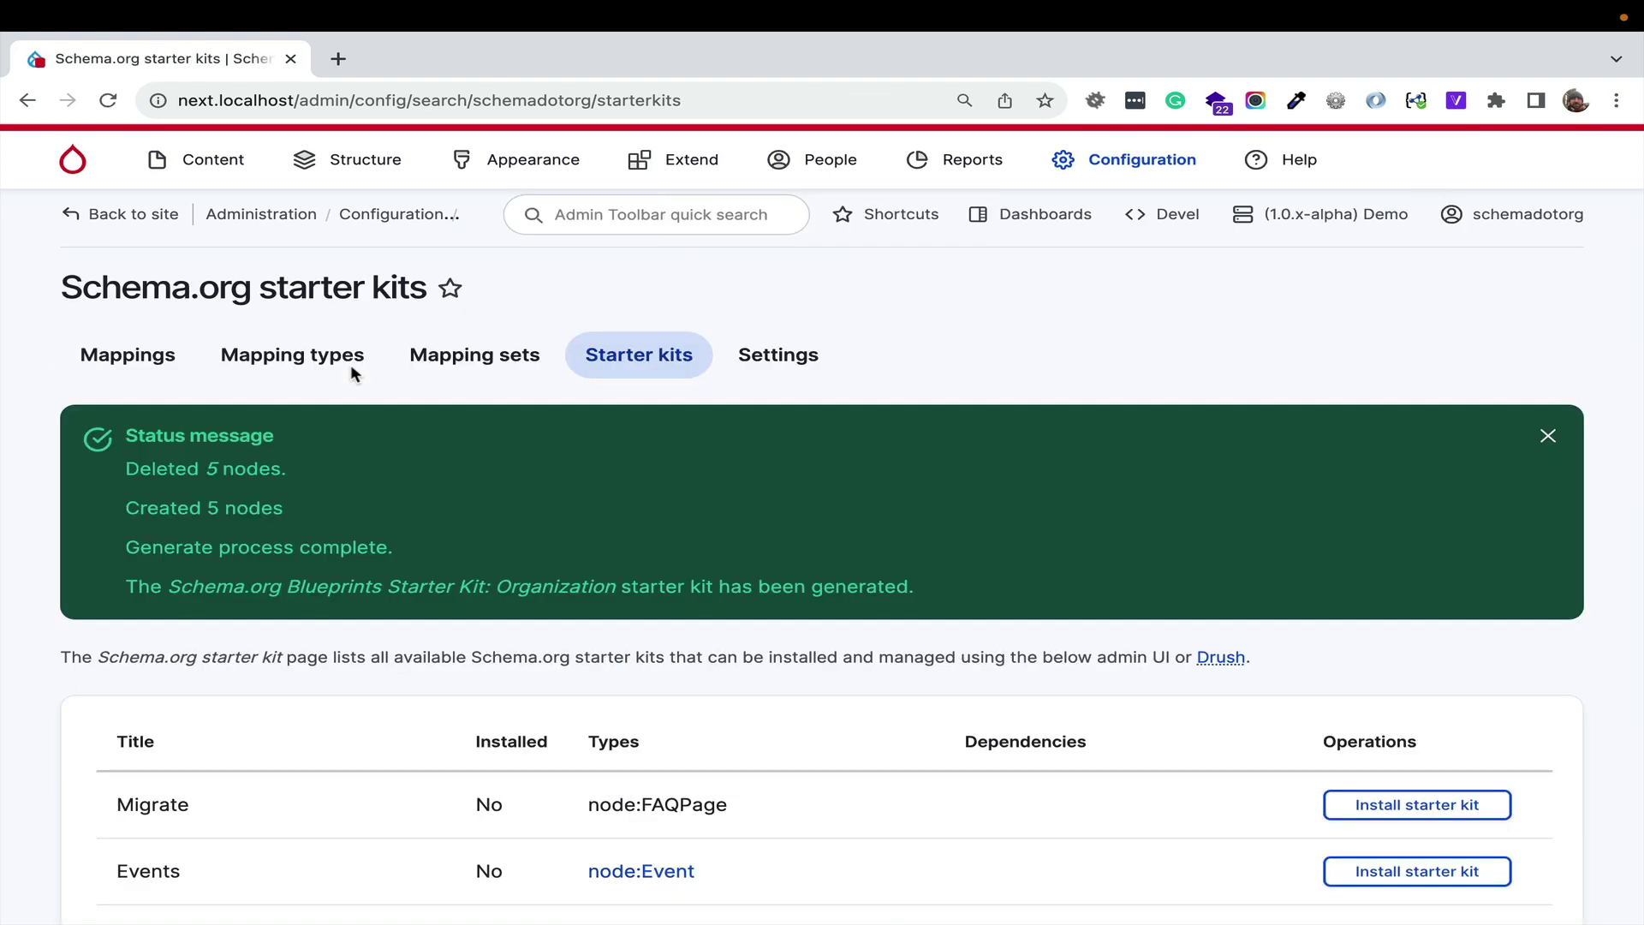
- Find the generated Local Business nodes in the site's content list and open Local Business - Rujodapriduswekithich Liswethige
left_click(194, 167)
scroll(493, 477, "down", 8)
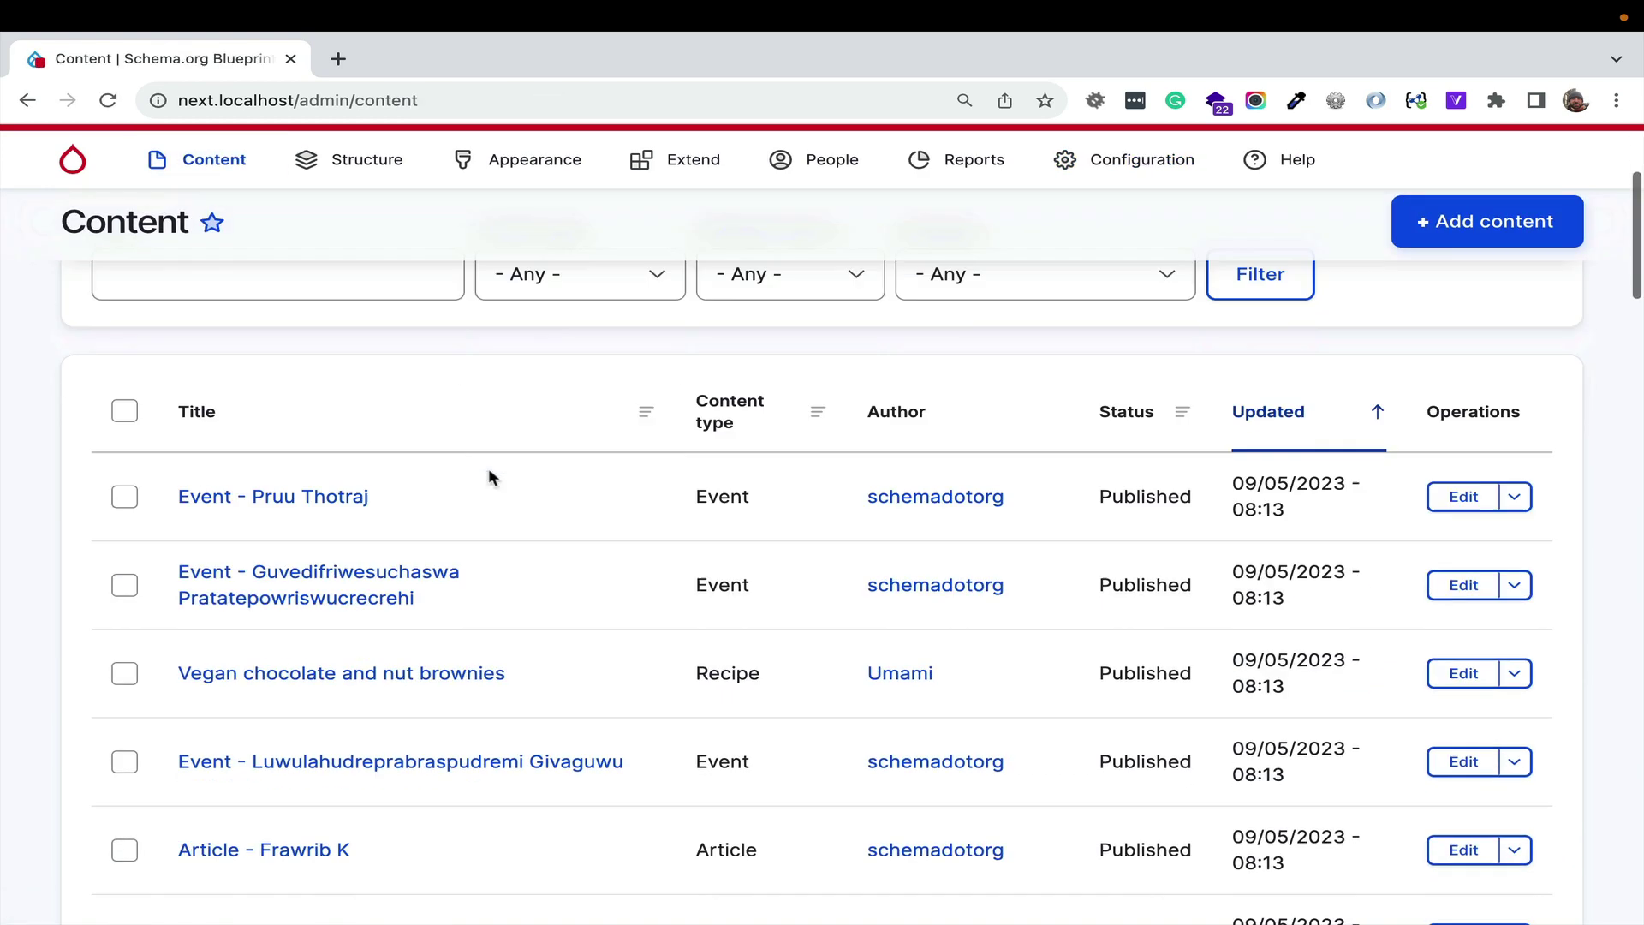
scroll(489, 471, "down", 8)
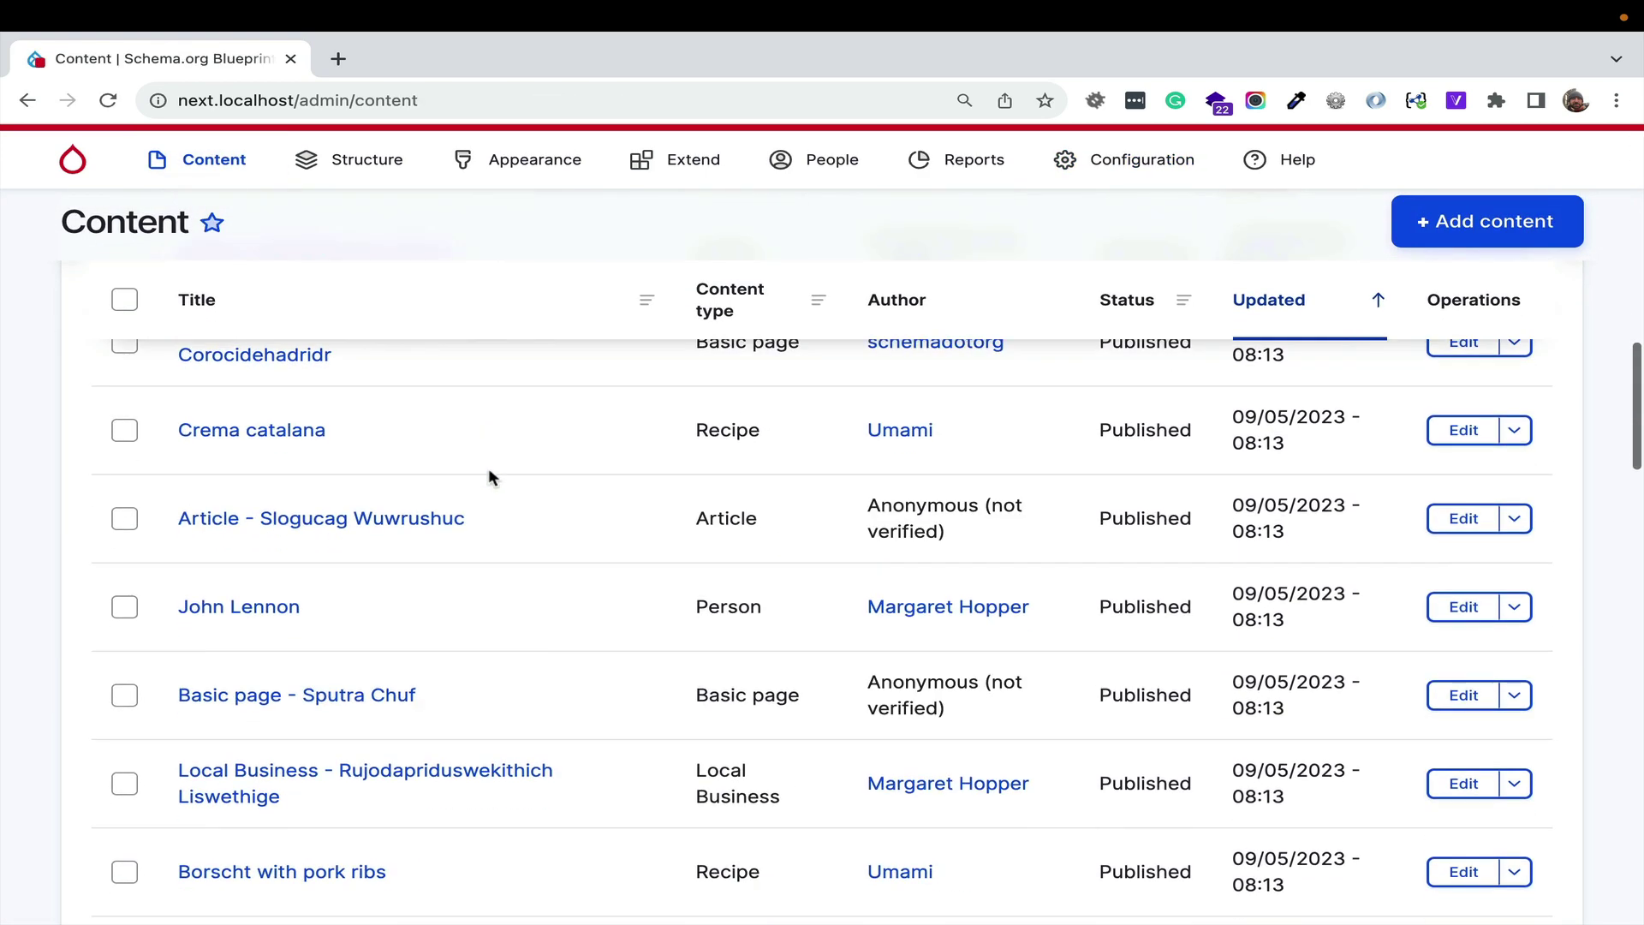
scroll(491, 476, "down", 1)
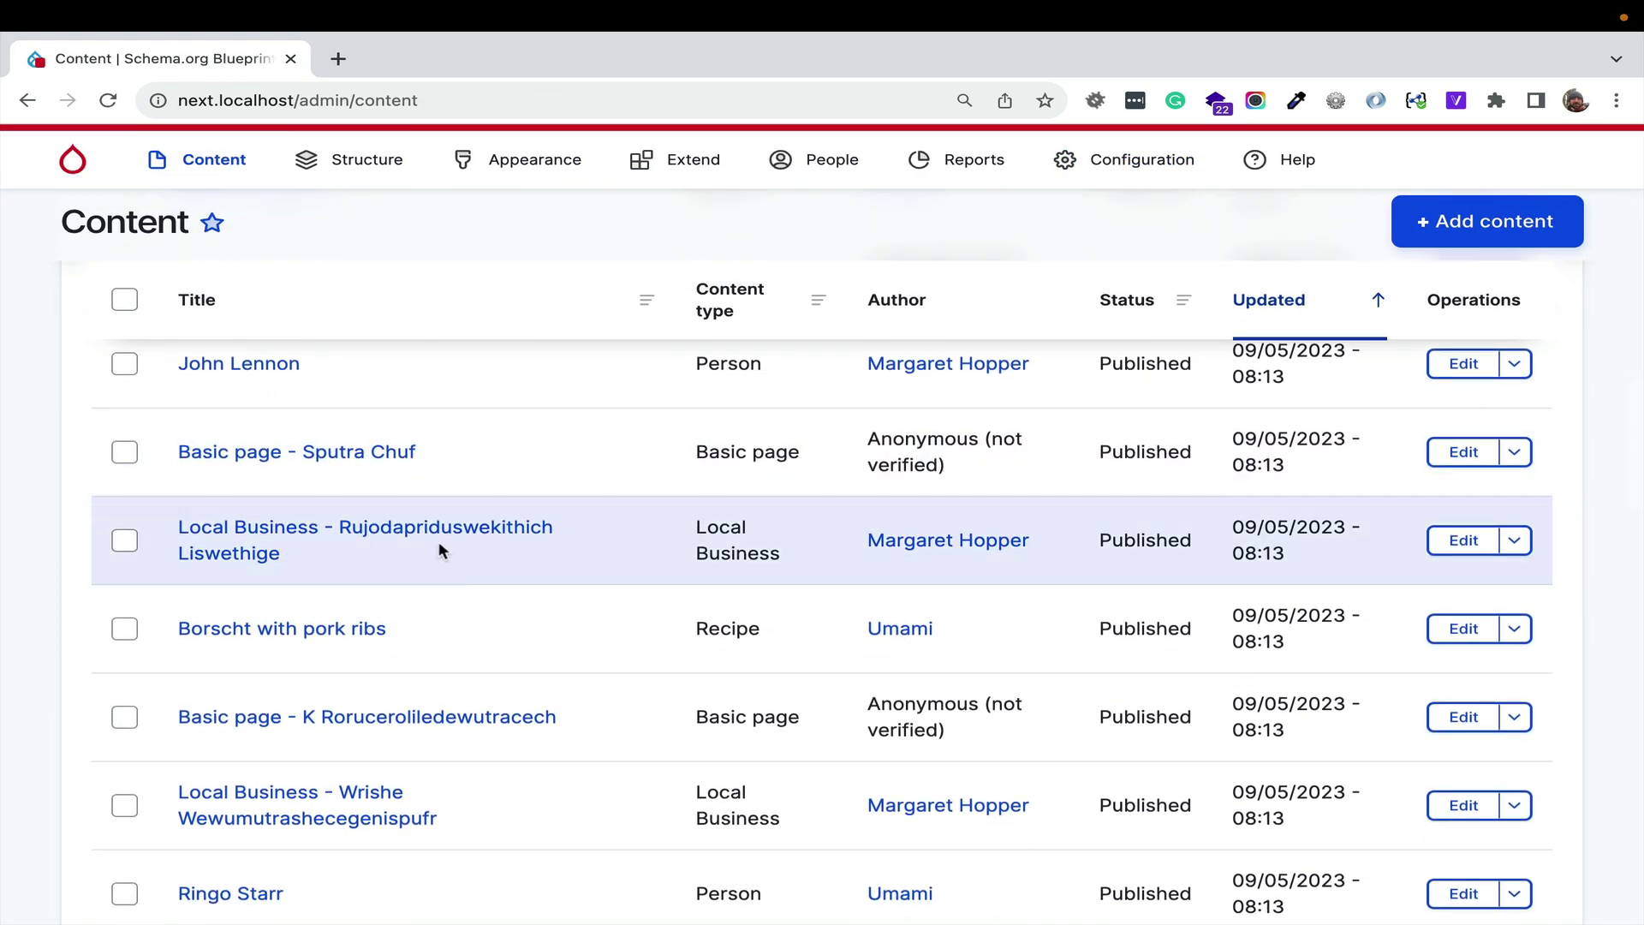
left_click(454, 524)
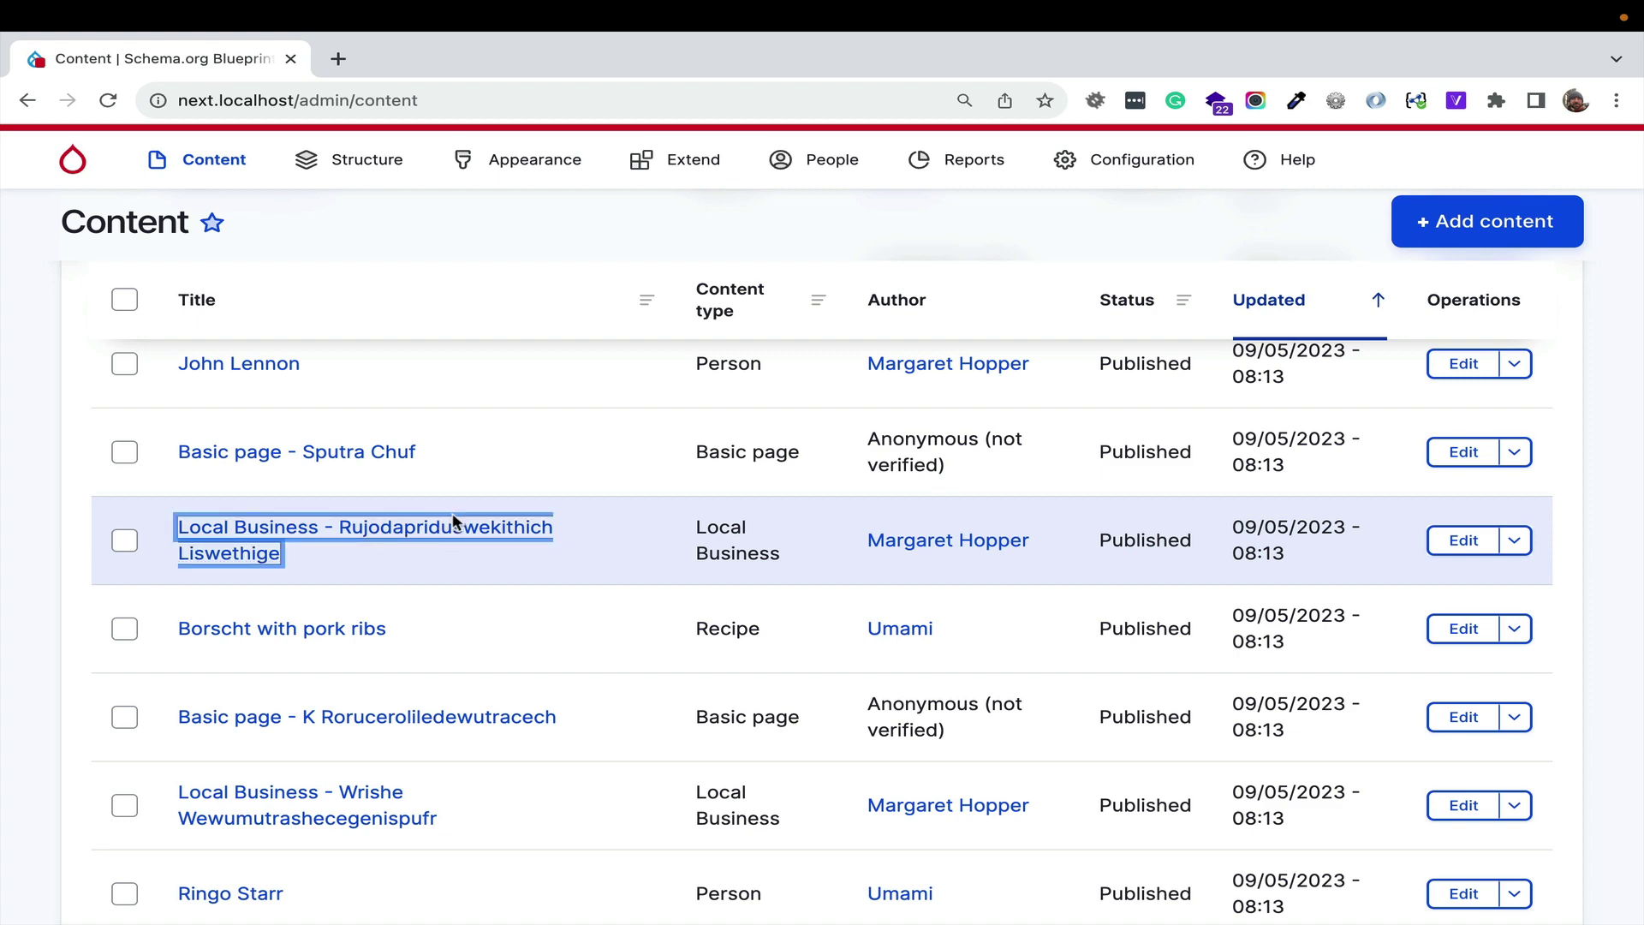
left_click(459, 531)
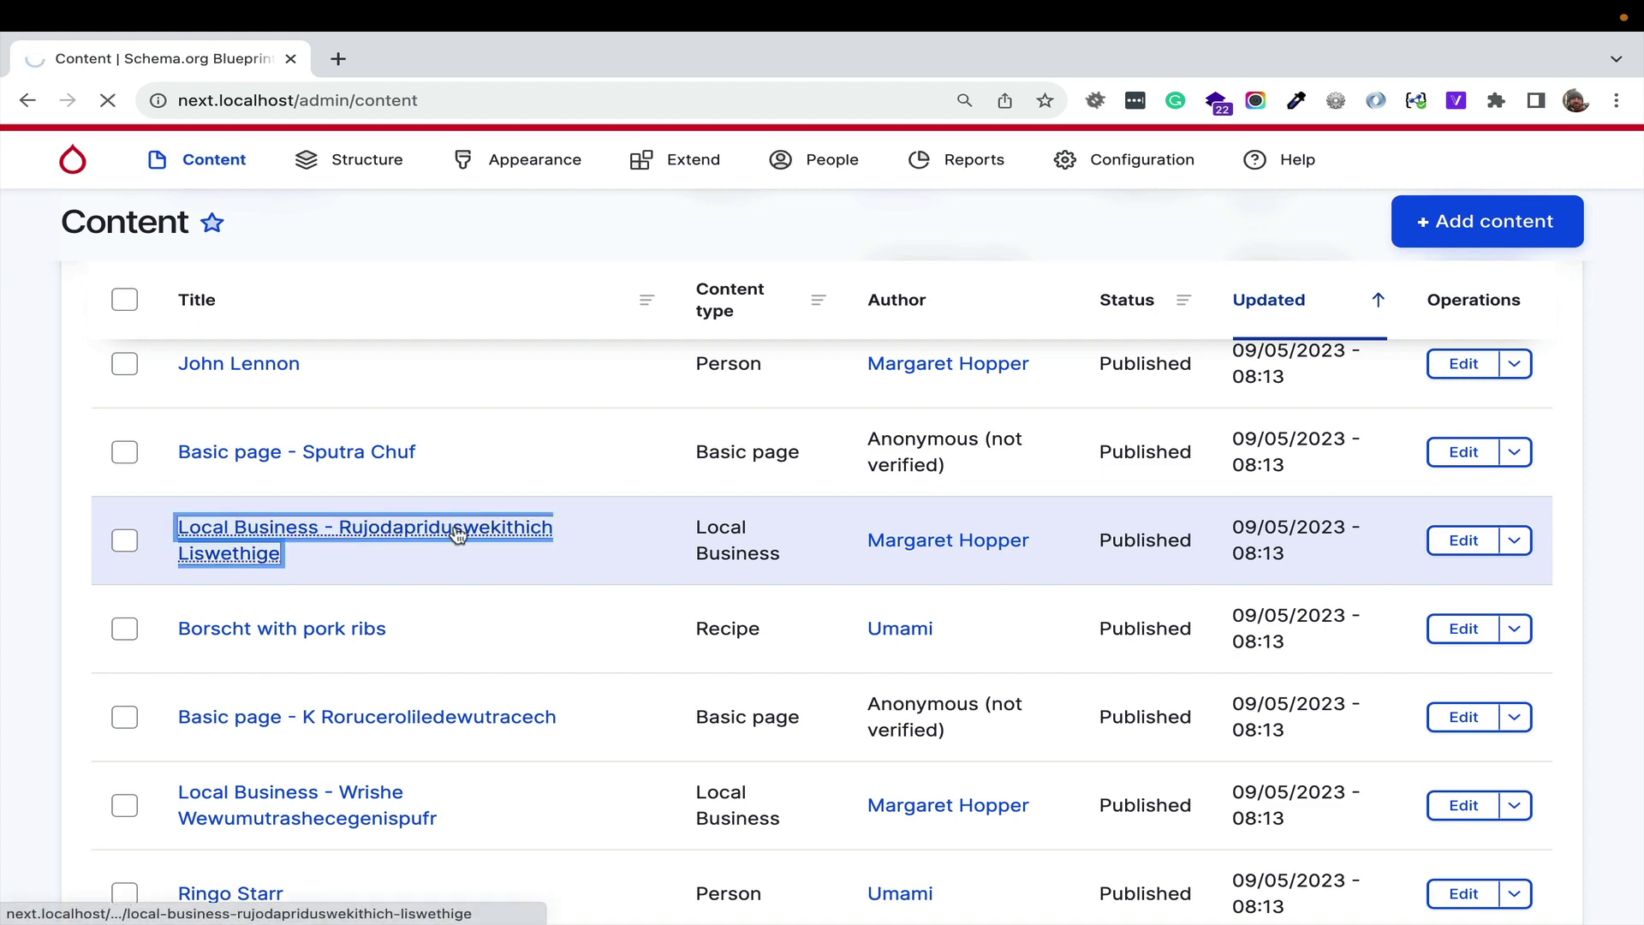
- Review the Local Business page's general details, map and relationships, down to its Schema.org diagrams
scroll(542, 510, "down", 6)
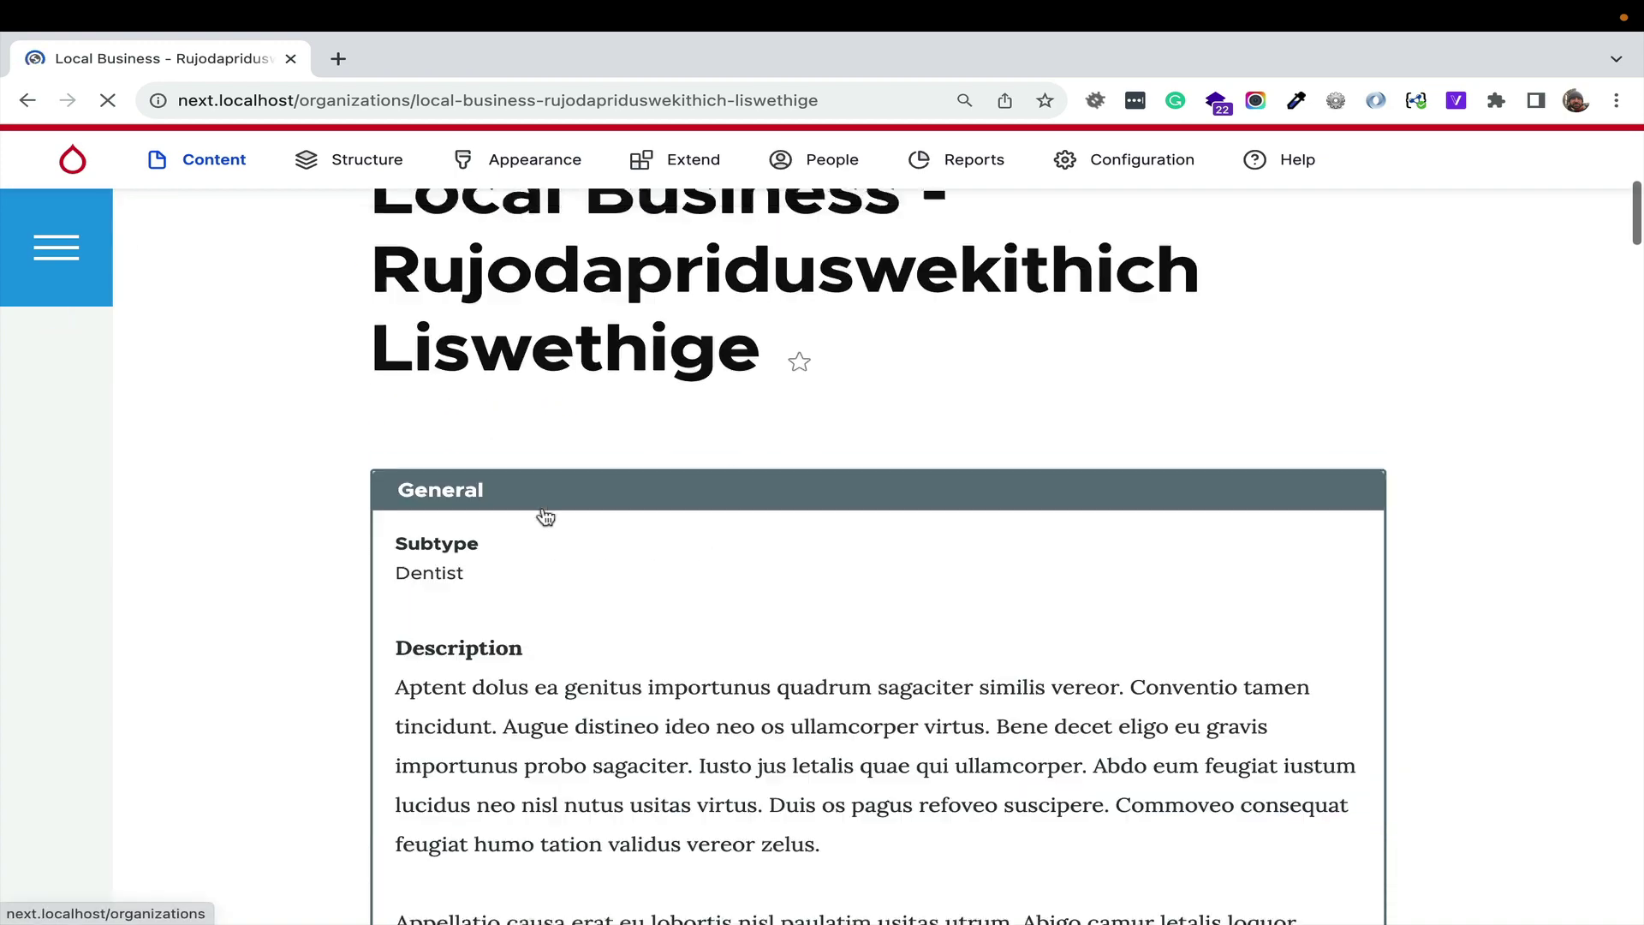
scroll(544, 515, "down", 20)
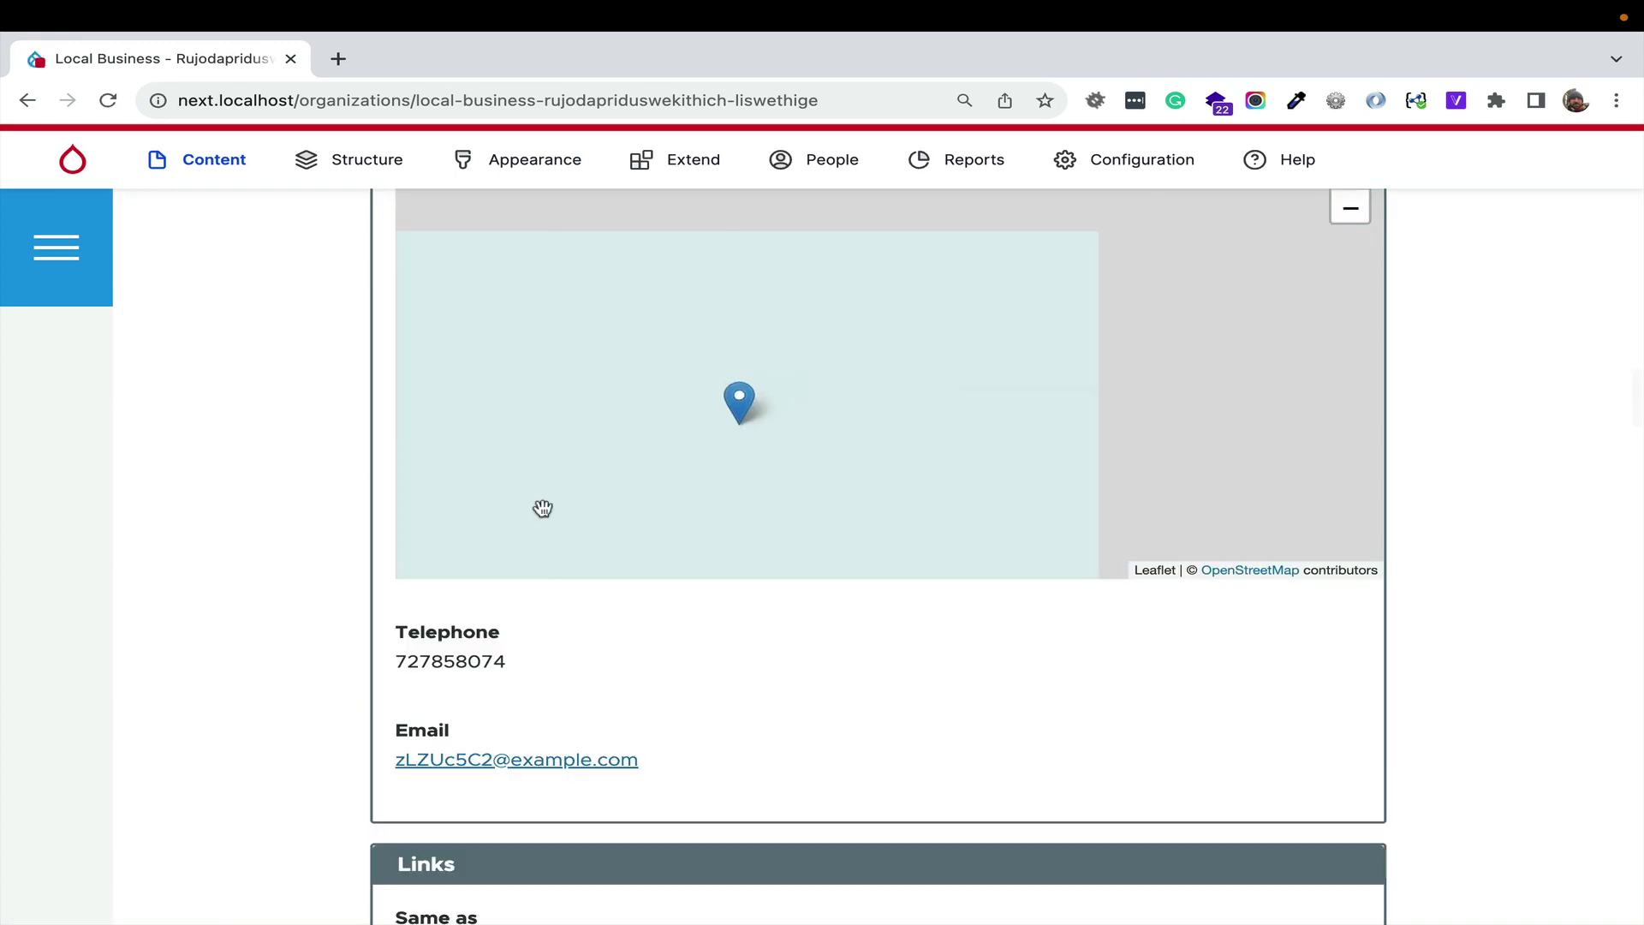
scroll(543, 509, "down", 2)
scroll(642, 646, "down", 8)
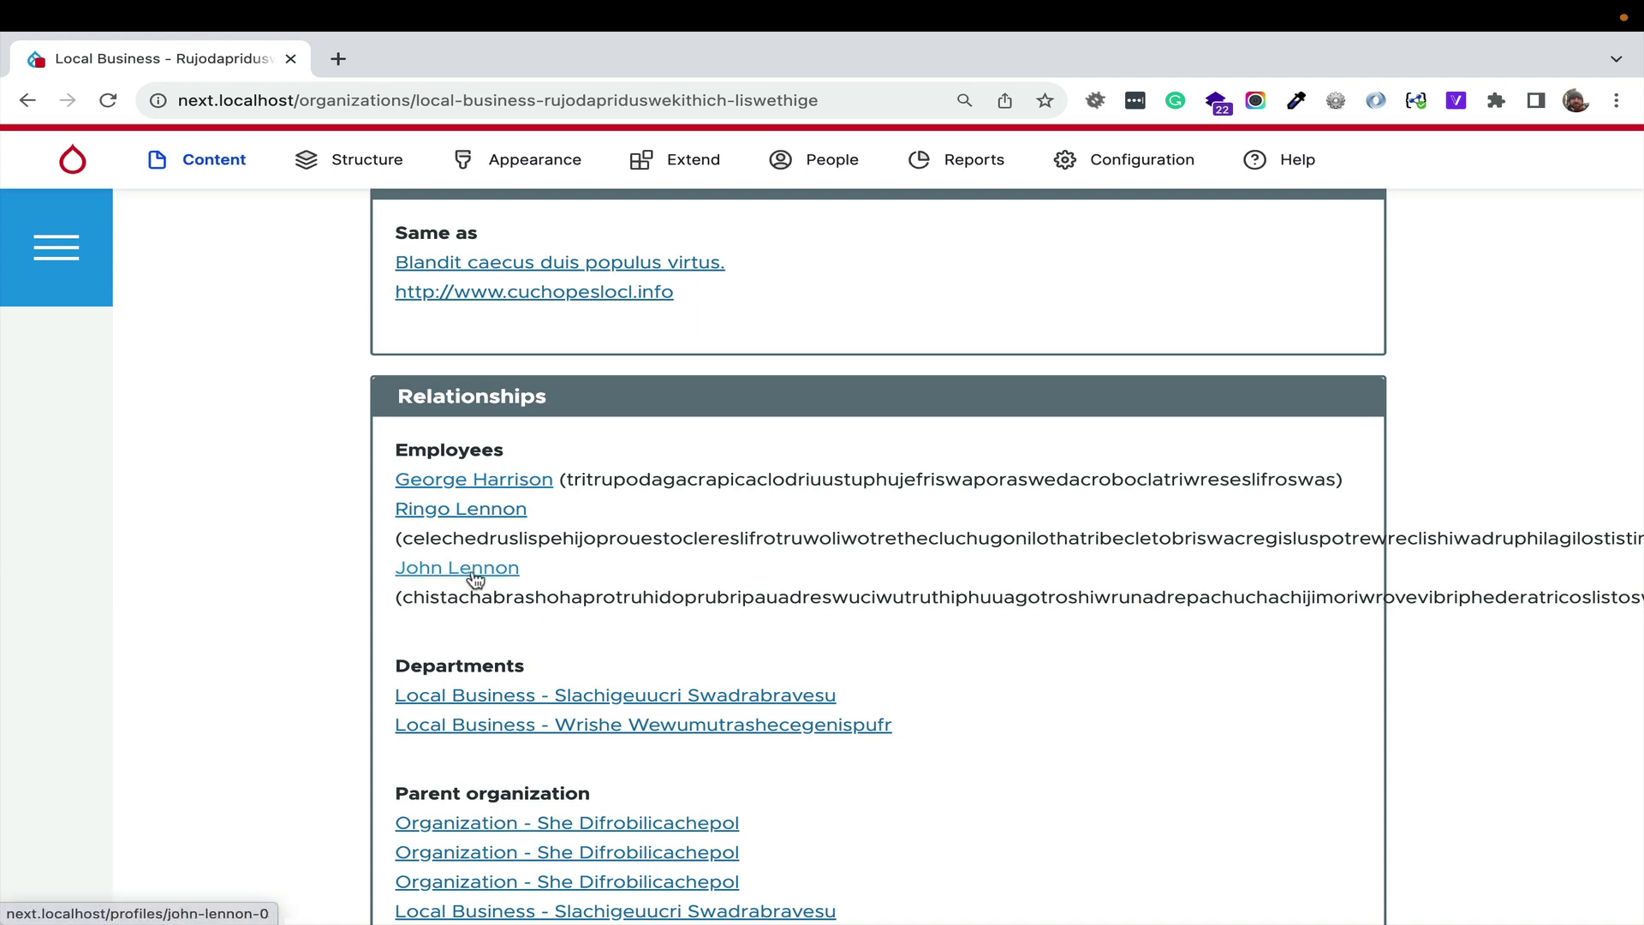
scroll(617, 573, "down", 3)
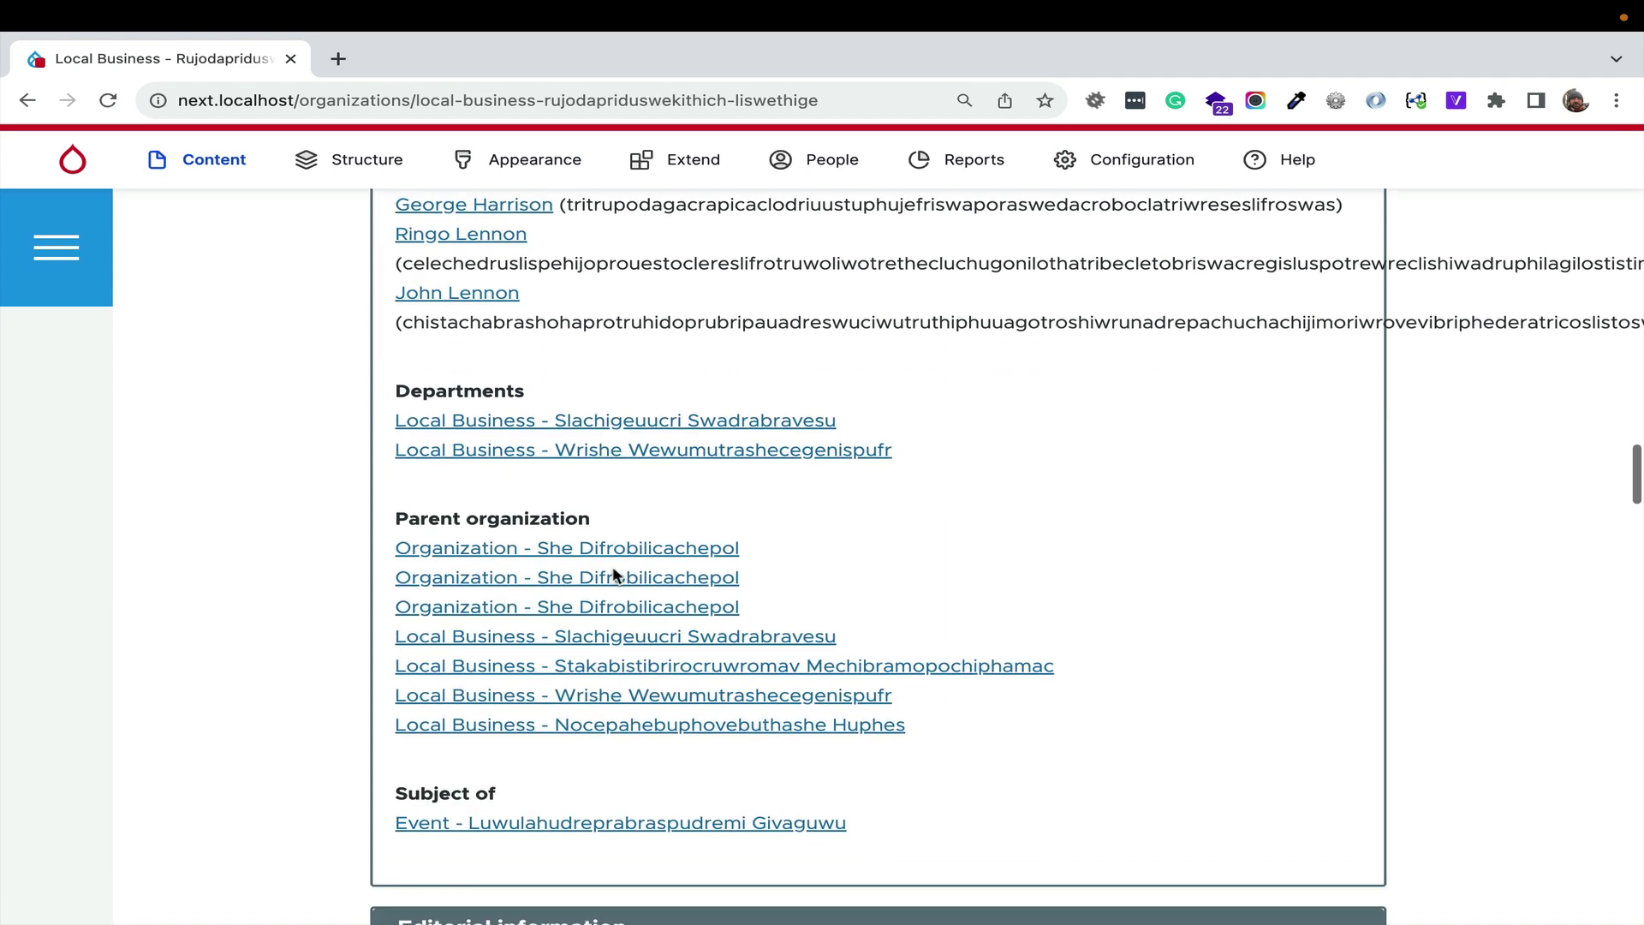
scroll(614, 573, "down", 15)
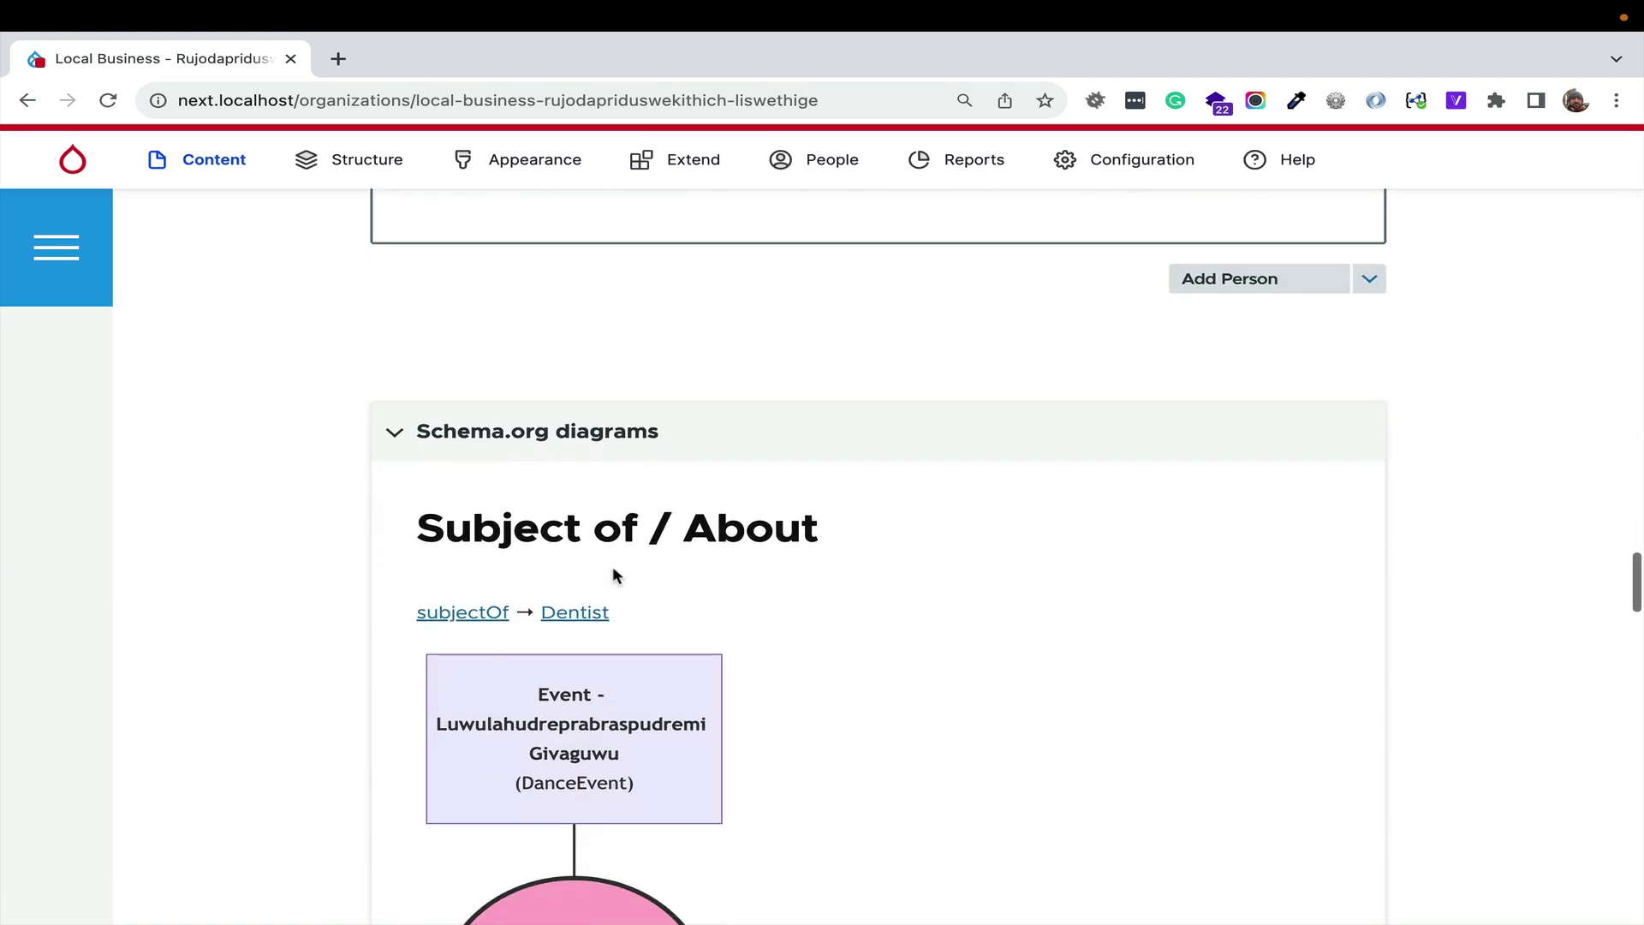
scroll(613, 573, "down", 12)
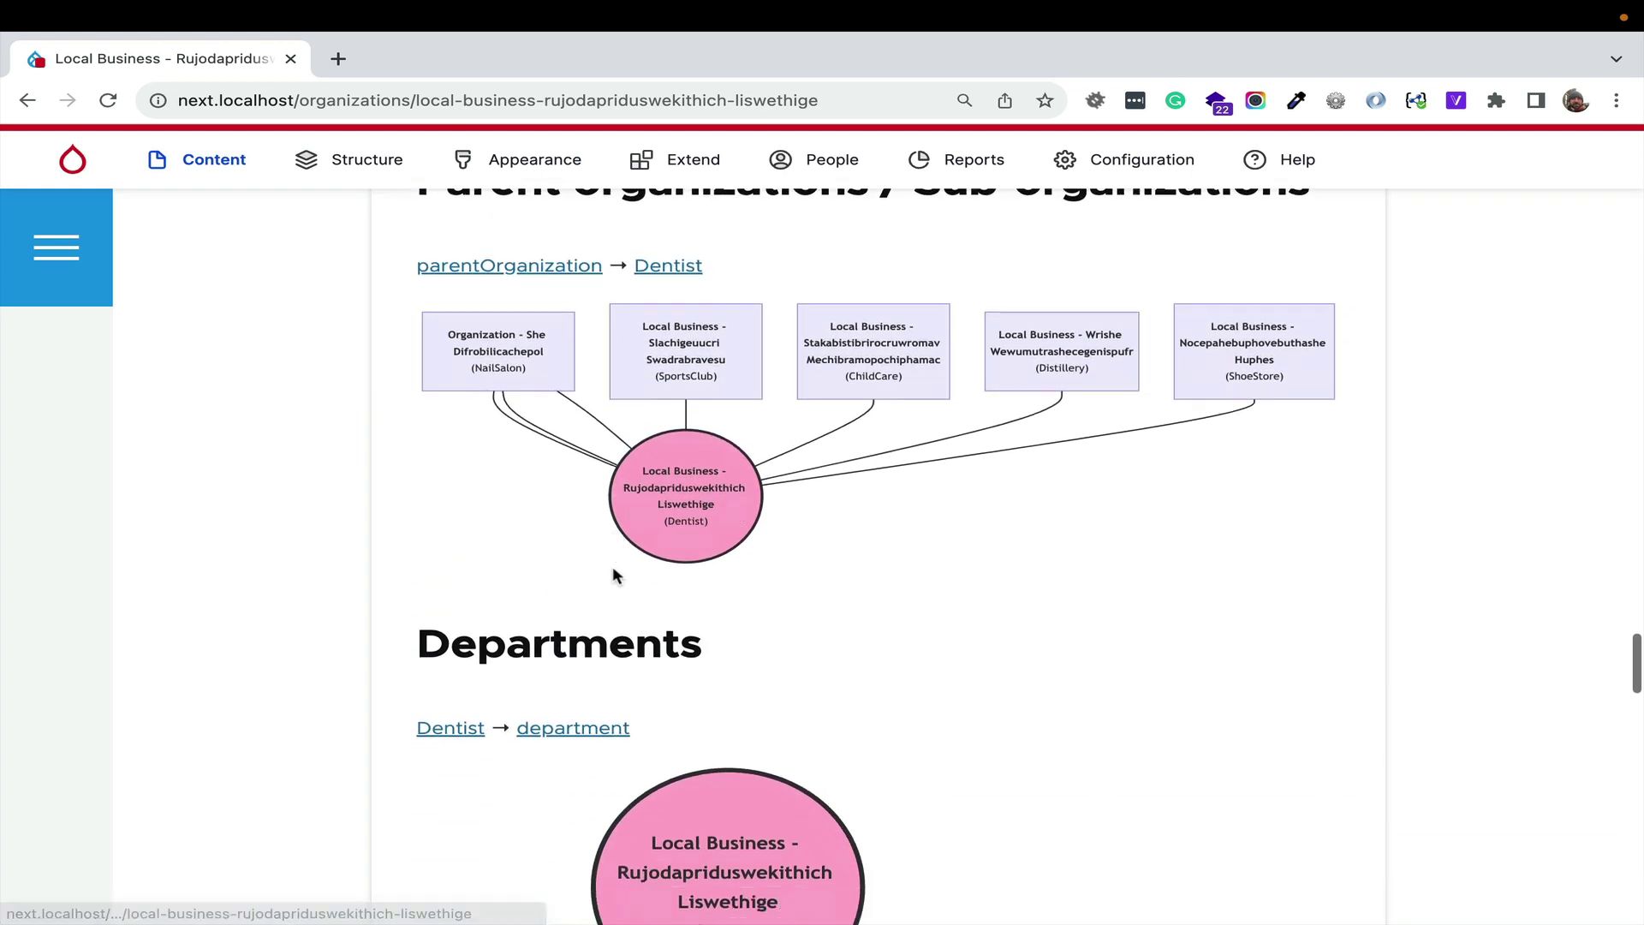